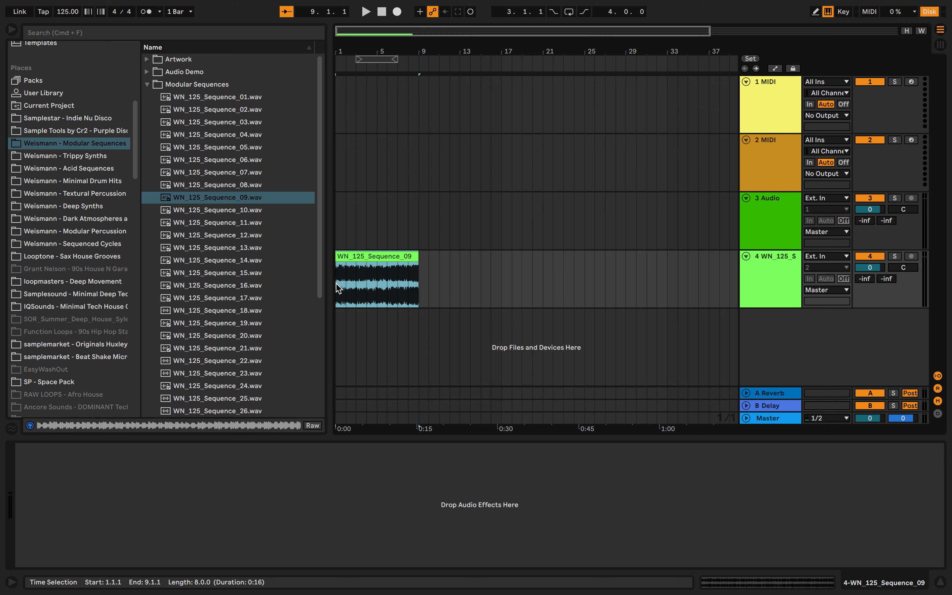
# - Fold the WN_125_Sequence_09 track and delete the empty 3 Audio track
pyautogui.press('-')
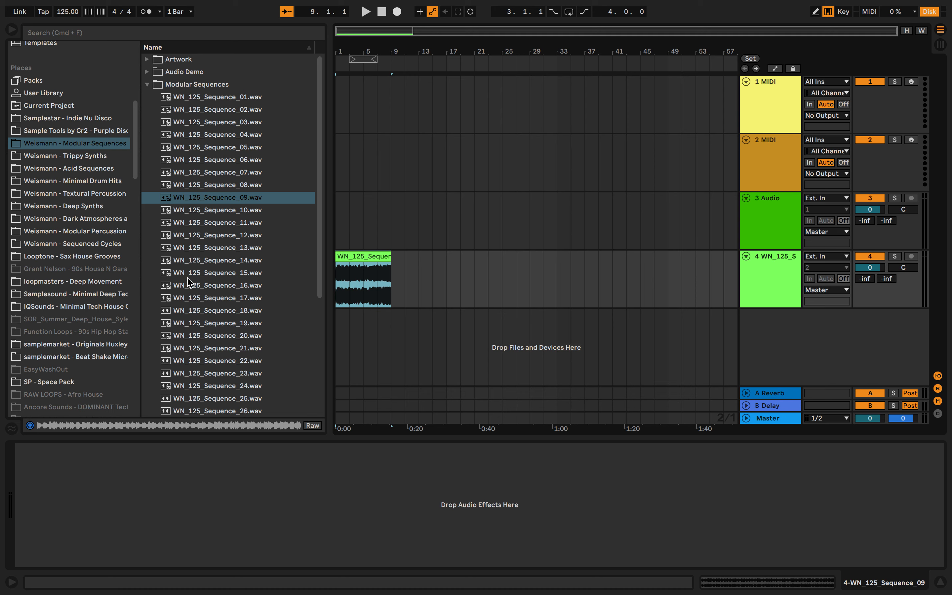
pyautogui.click(749, 260)
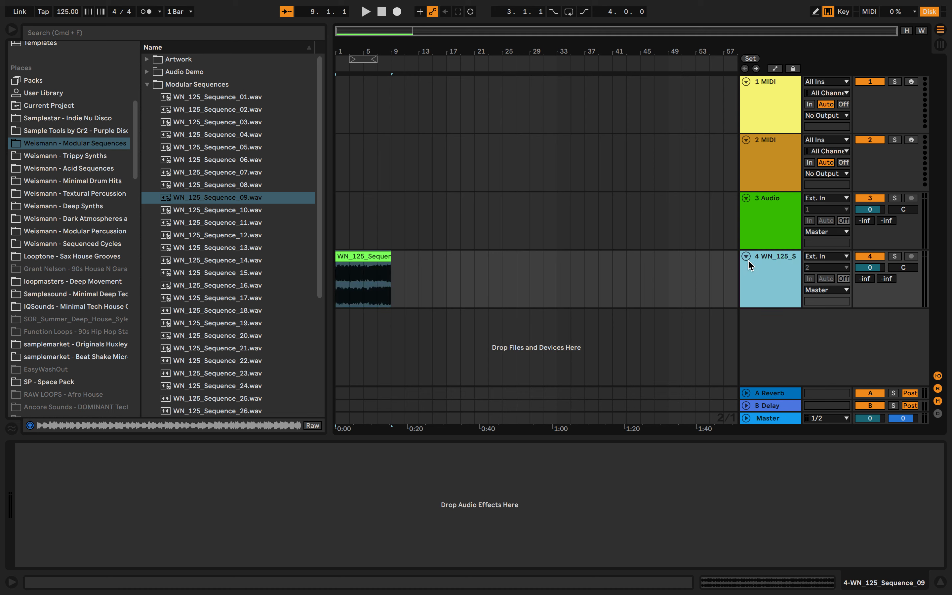
pyautogui.click(746, 255)
pyautogui.click(771, 147)
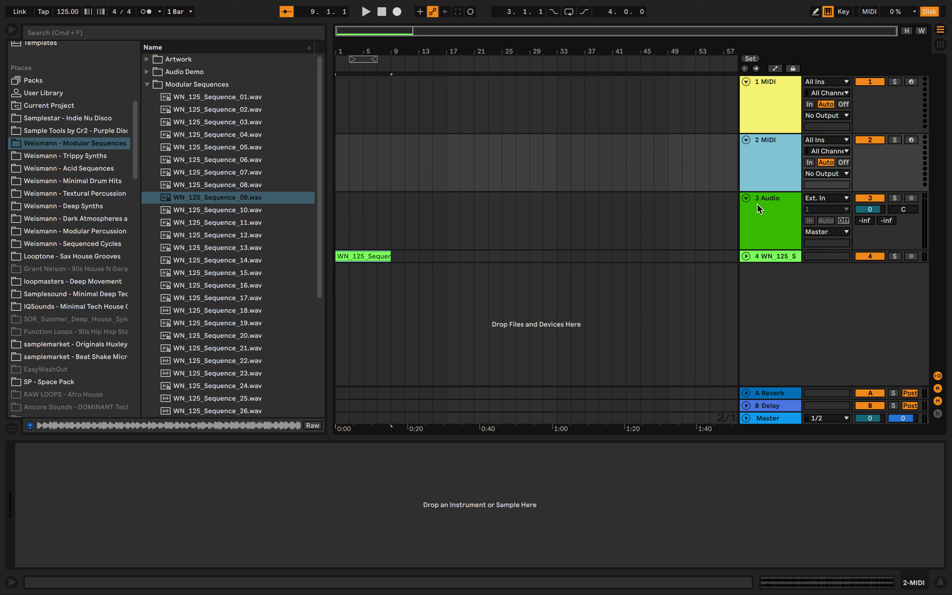
pyautogui.click(757, 203)
pyautogui.press('Delete')
# - Open the drum kicks folder in the IQSounds - Minimal Tech House pack and audition Kick 04
pyautogui.scroll(-2, 85, 316)
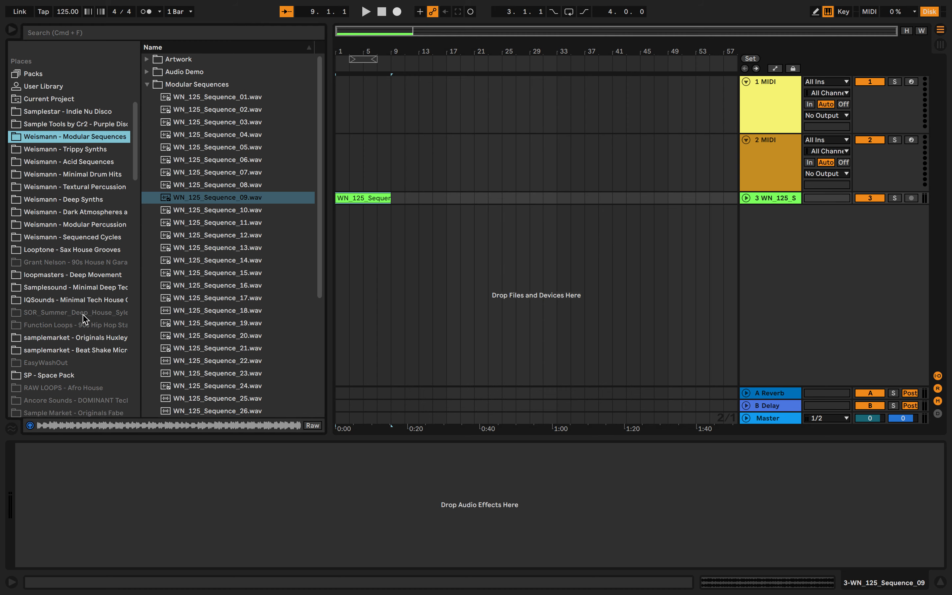
pyautogui.click(99, 348)
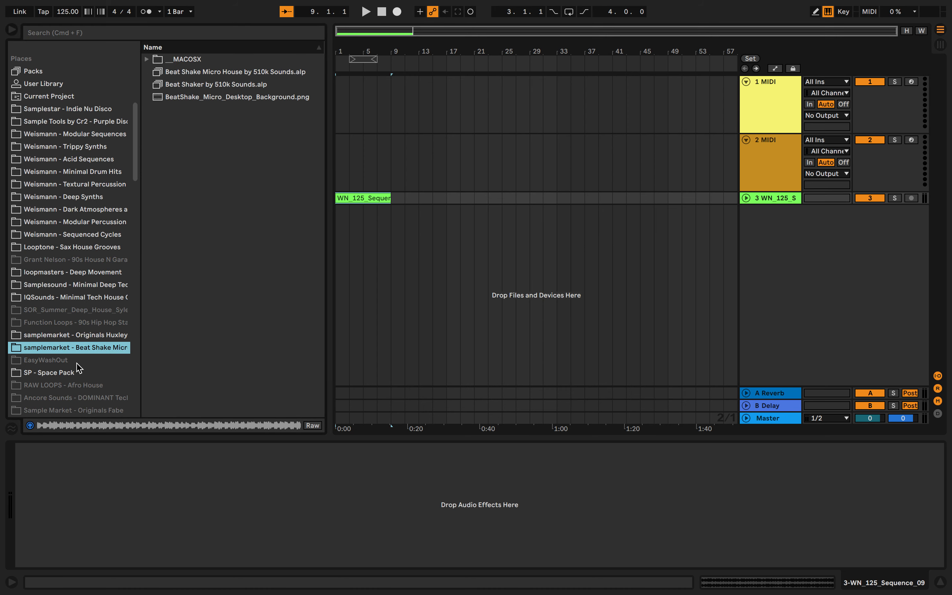
pyautogui.click(112, 298)
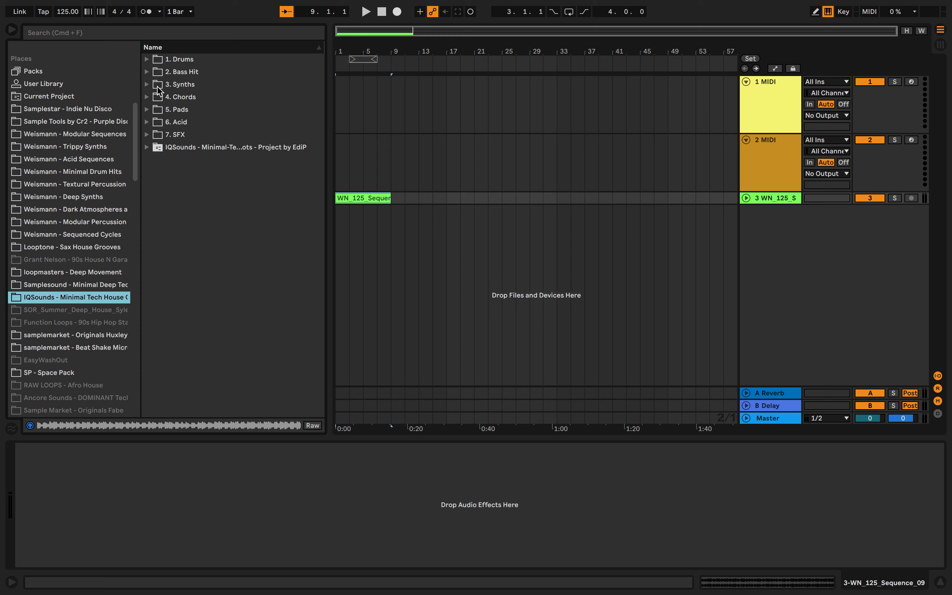
pyautogui.click(147, 59)
pyautogui.click(154, 73)
pyautogui.click(169, 118)
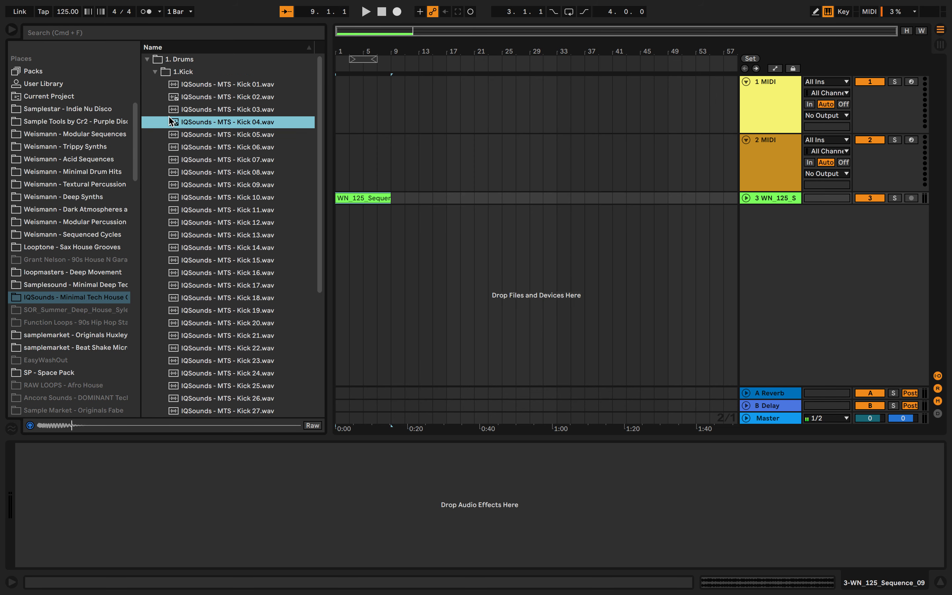
# - Open the Kicks folder under Single Hits in the samplemarket - Originals Huxley pack and audition SM_HUX_Kick_02.wav
pyautogui.click(77, 335)
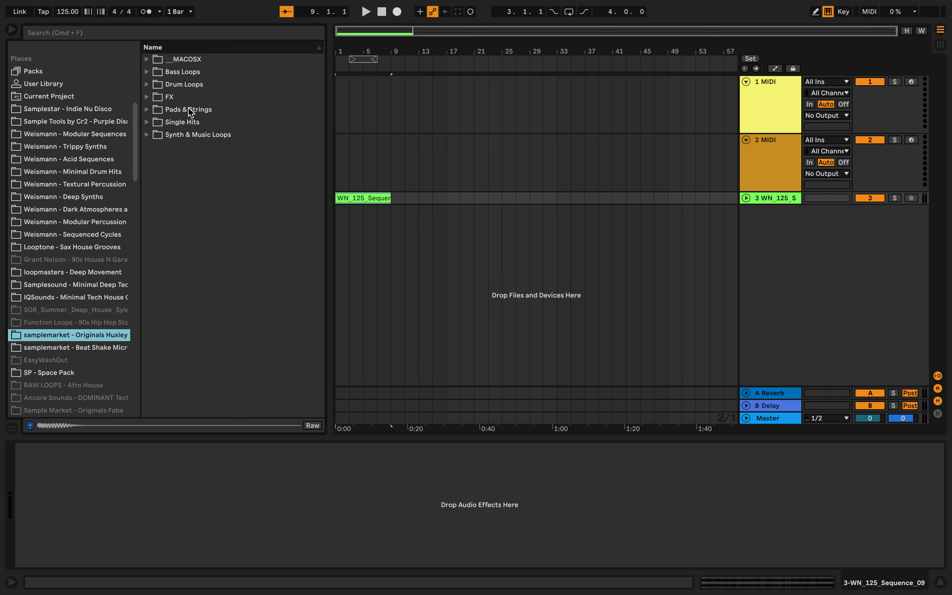
pyautogui.click(147, 123)
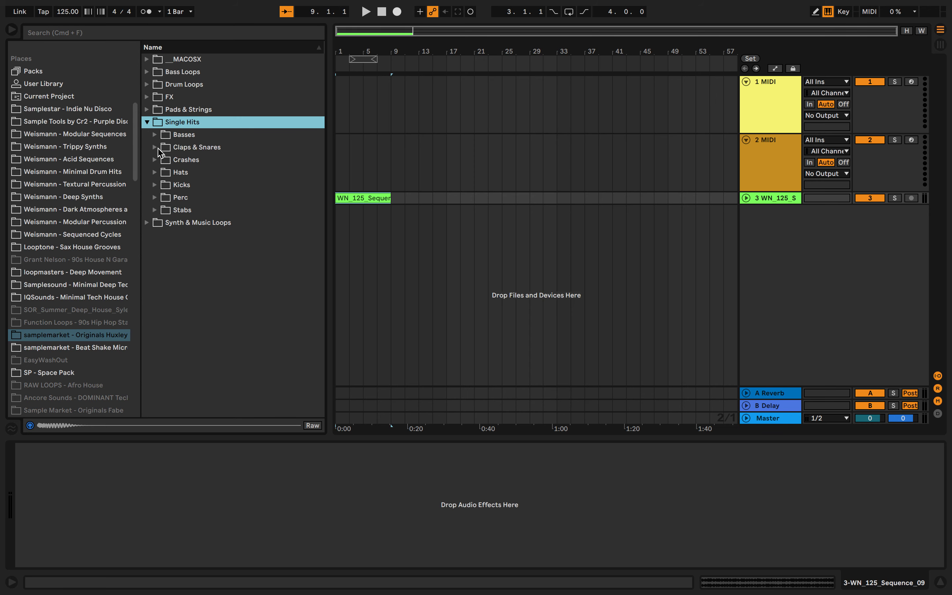
pyautogui.click(155, 184)
pyautogui.click(172, 210)
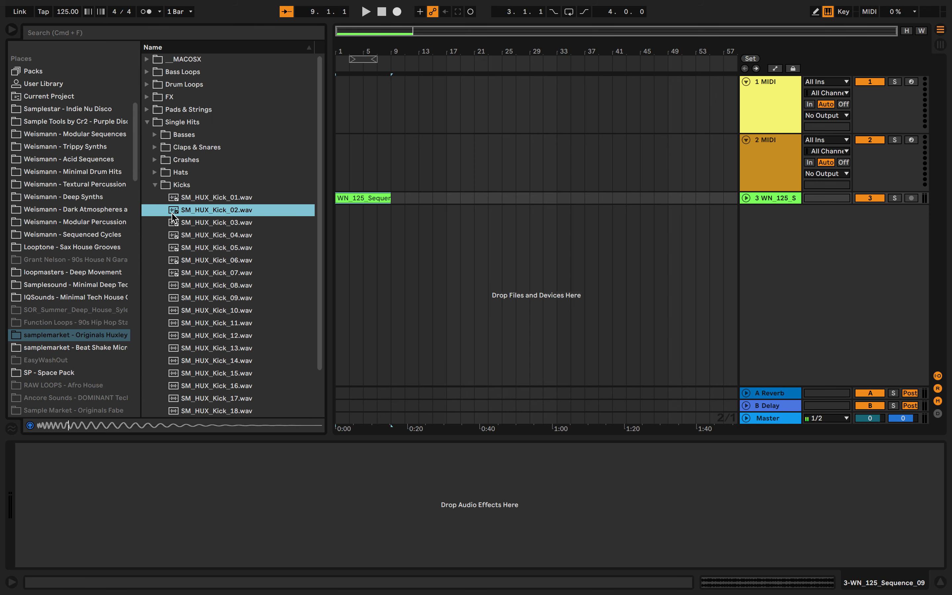
# - Audition and compare the SM_HUX kick samples between 06 and 14, finishing on SM_HUX_Kick_11.wav
pyautogui.click(216, 260)
pyautogui.click(212, 298)
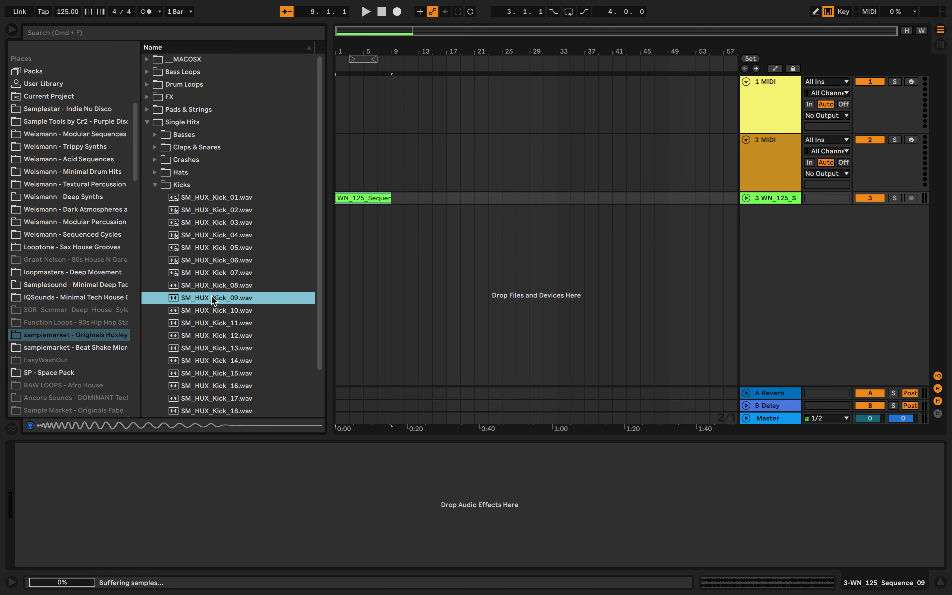
pyautogui.click(224, 290)
pyautogui.click(219, 274)
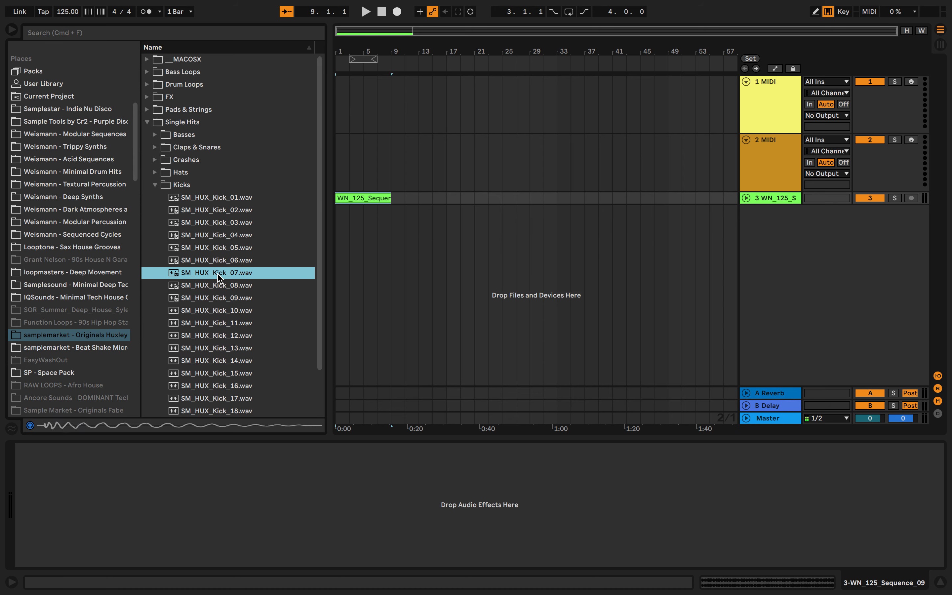
pyautogui.click(218, 285)
pyautogui.click(212, 335)
pyautogui.click(211, 325)
pyautogui.click(210, 334)
pyautogui.click(213, 324)
pyautogui.click(210, 360)
pyautogui.click(221, 327)
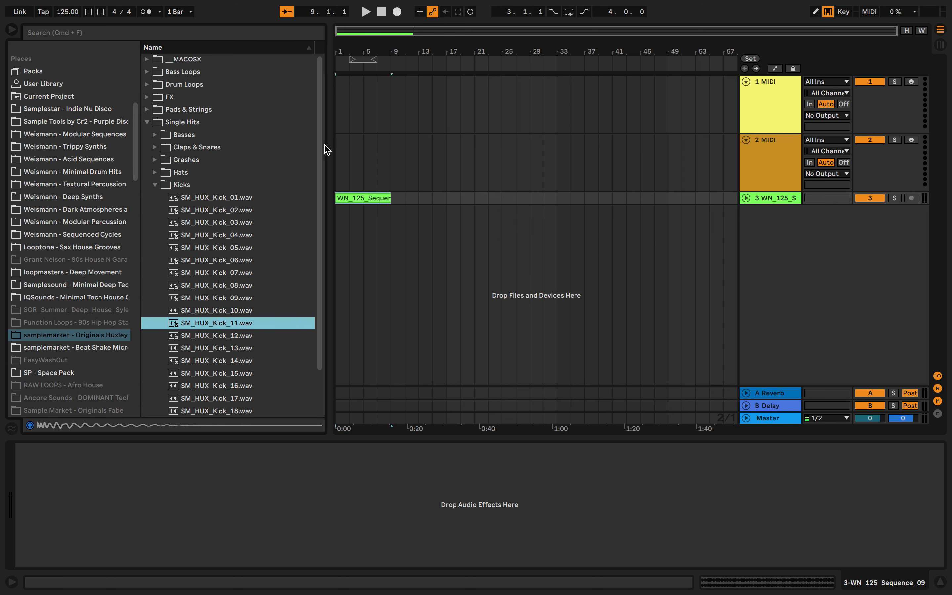
# - Load SM_HUX_Kick_11.wav as a sampler instrument on the 2 MIDI track
pyautogui.click(781, 142)
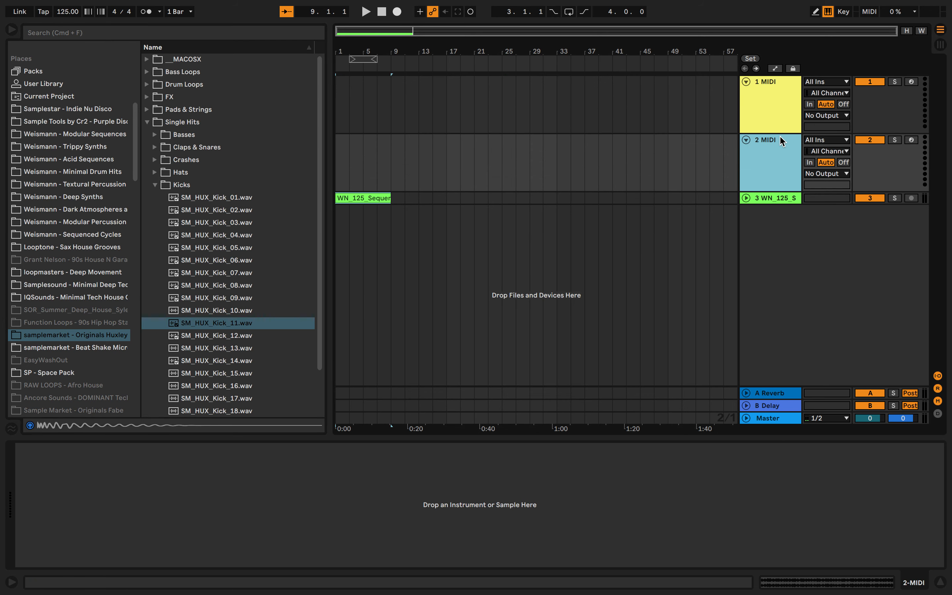
pyautogui.click(235, 322)
pyautogui.doubleClick(235, 322)
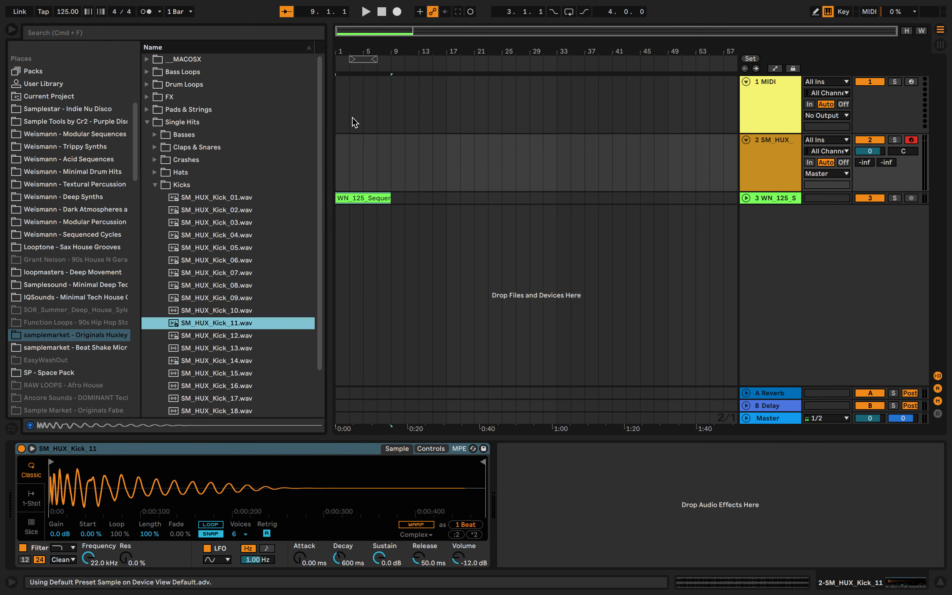
# - Insert an empty two-bar MIDI clip at bar 1 of the kick track and open it for note editing
pyautogui.doubleClick(342, 140)
pyautogui.press('super+a')
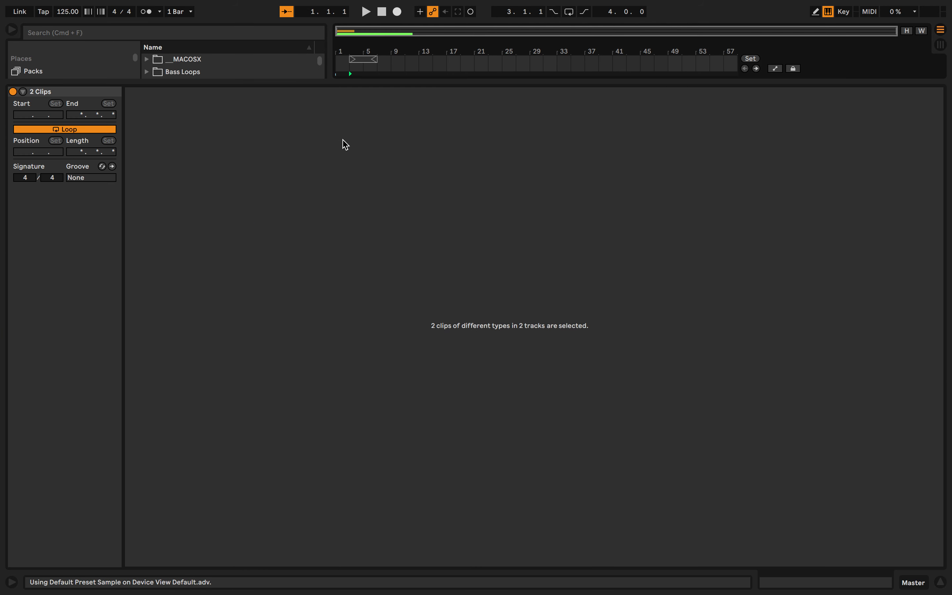
pyautogui.doubleClick(396, 83)
pyautogui.doubleClick(763, 144)
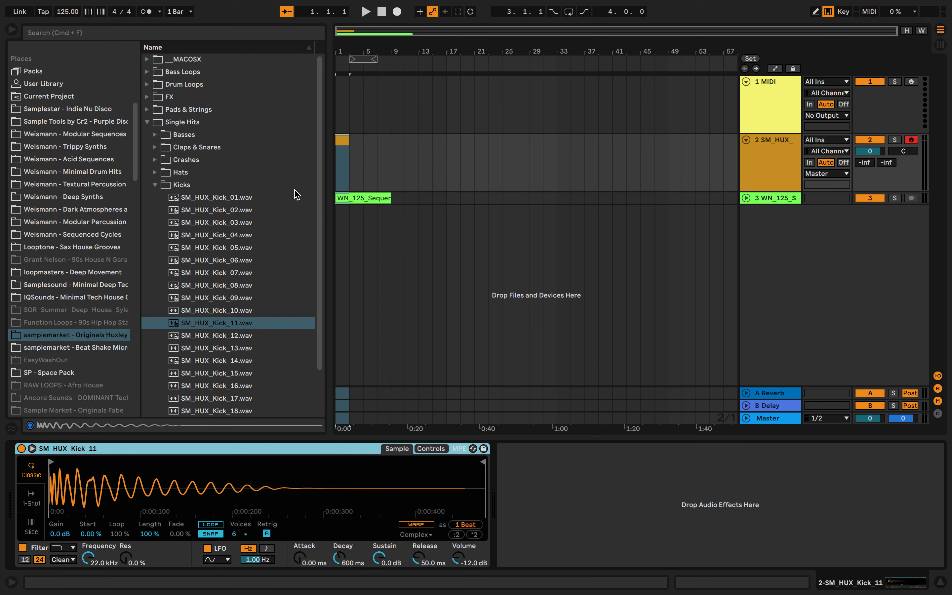
pyautogui.doubleClick(342, 140)
pyautogui.doubleClick(394, 87)
# - Enlarge the note editor, turn on note preview and audition the kick at C3
pyautogui.moveTo(386, 144); pyautogui.dragTo(399, 247)
pyautogui.click(241, 285)
pyautogui.click(242, 535)
pyautogui.click(298, 396)
pyautogui.scroll(-5, 290, 547)
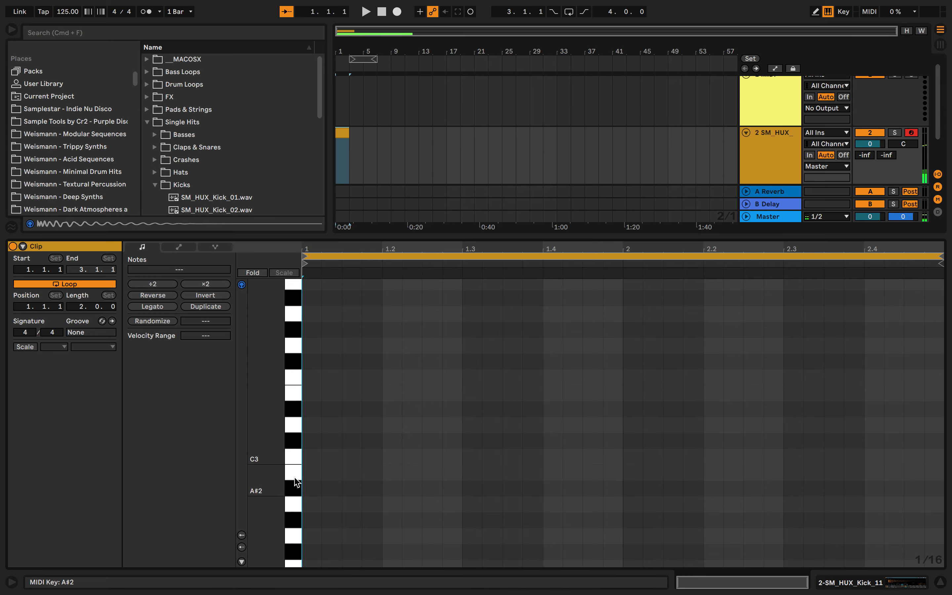
pyautogui.click(291, 456)
pyautogui.click(292, 457)
pyautogui.click(291, 457)
pyautogui.click(292, 457)
# - Add a one-beat C3 note at the clip's start and duplicate it onto beats 2, 3 and 4
pyautogui.doubleClick(310, 457)
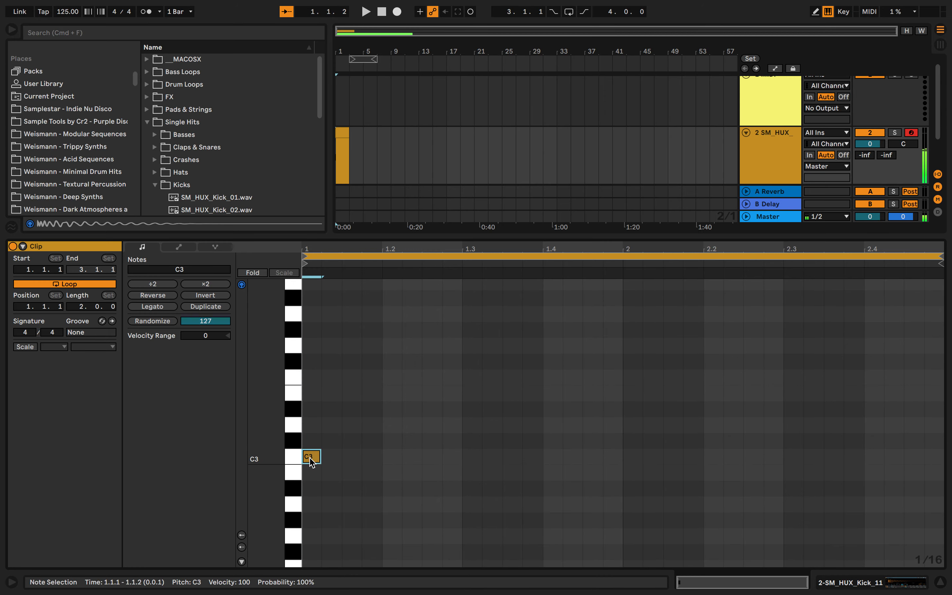
pyautogui.hotkey('shift', 'Right')
pyautogui.hotkey('shift', 'Right')
pyautogui.hotkey('shift', 'Right')
pyautogui.press('super+d')
pyautogui.press('super+d')
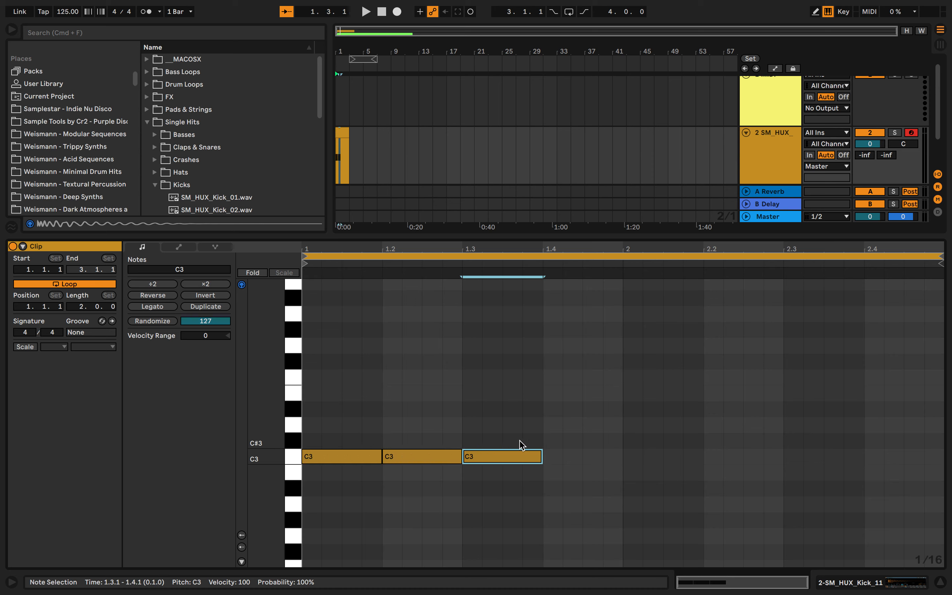
pyautogui.press('super+d')
# - Shorten the beat 4 note to half a beat, duplicate it to fill the bar, and play the pattern
pyautogui.hotkey('shift', 'Left')
pyautogui.hotkey('shift', 'Left')
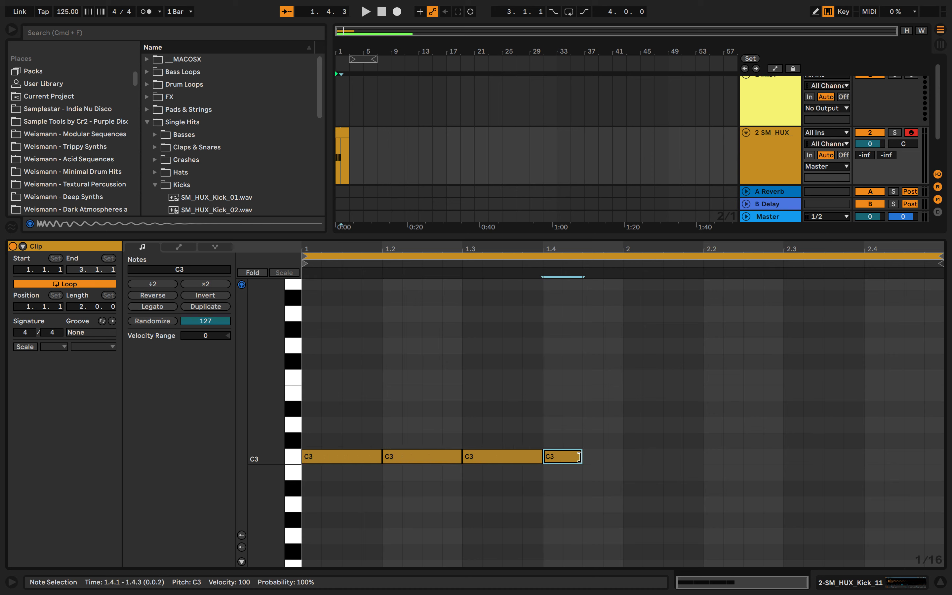
pyautogui.press('super+d')
pyautogui.press('space')
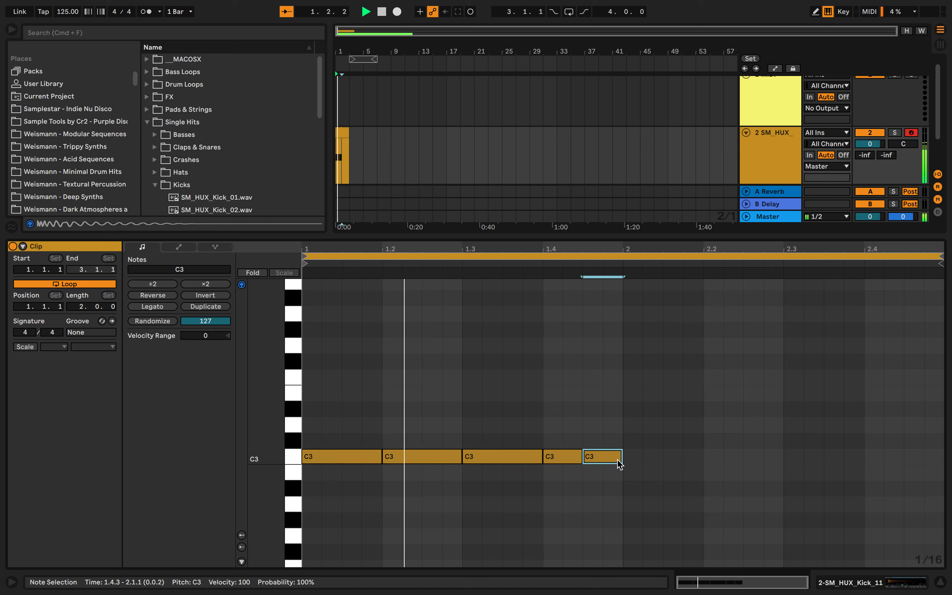
pyautogui.press('space')
# - Play the first-bar kick pattern again and duplicate all its notes into bar 2
pyautogui.click(617, 491)
pyautogui.press('super+a')
pyautogui.press('space')
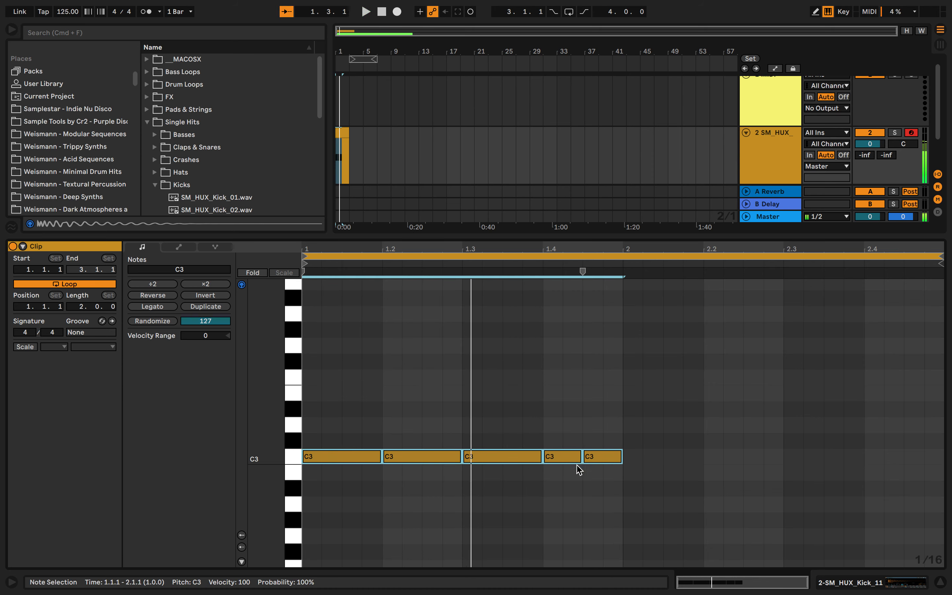
pyautogui.press('space')
pyautogui.click(615, 496)
pyautogui.moveTo(605, 490); pyautogui.dragTo(302, 392)
pyautogui.press('super+d')
# - Raise the first note of bar 2 to D#3 and play back the pattern
pyautogui.click(583, 387)
pyautogui.click(643, 457)
pyautogui.press('Up')
pyautogui.press('Up')
pyautogui.press('Up')
pyautogui.press('space')
pyautogui.click(645, 494)
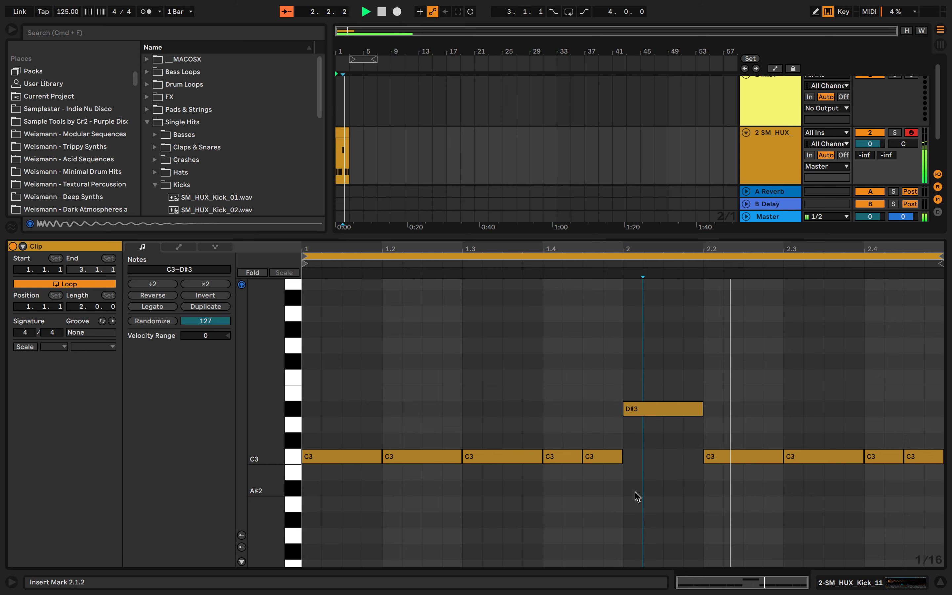
pyautogui.press('space')
# - Lower the half-beat note at 2.4 to A#2 and play back the pattern
pyautogui.click(885, 457)
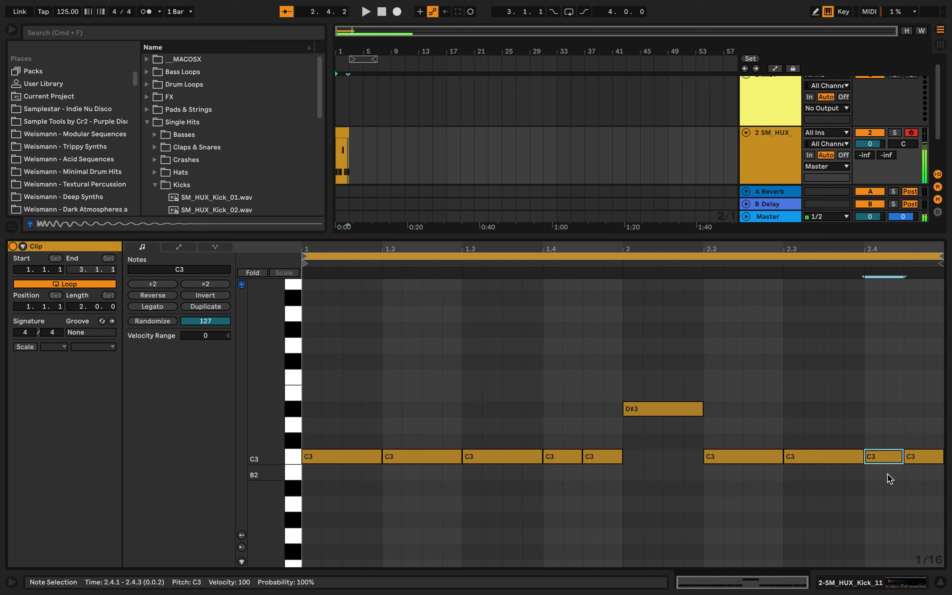
pyautogui.press('Down')
pyautogui.press('Down')
pyautogui.press('space')
pyautogui.click(901, 468)
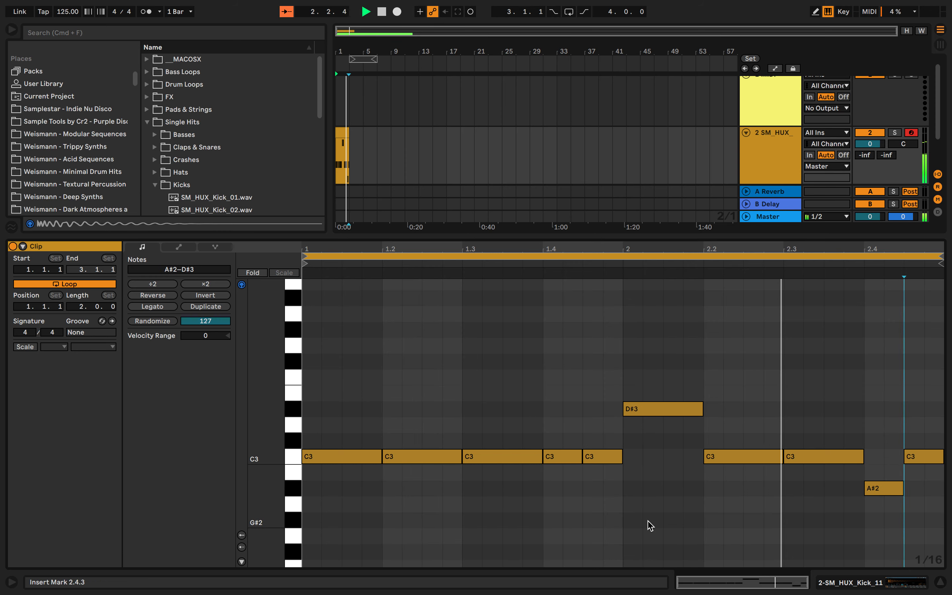
pyautogui.press('space')
# - Extend the looped kick clip and the WN_125_Sequence_09 clip to bar 33 while playing the arrangement
pyautogui.click(354, 157)
pyautogui.moveTo(348, 140); pyautogui.dragTo(557, 141)
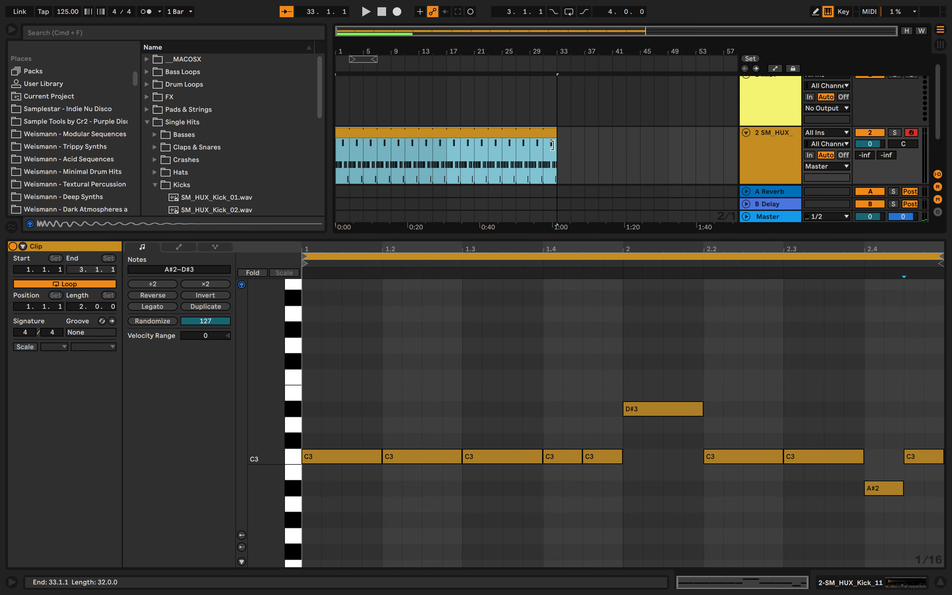
pyautogui.press('space')
pyautogui.scroll(1, 420, 153)
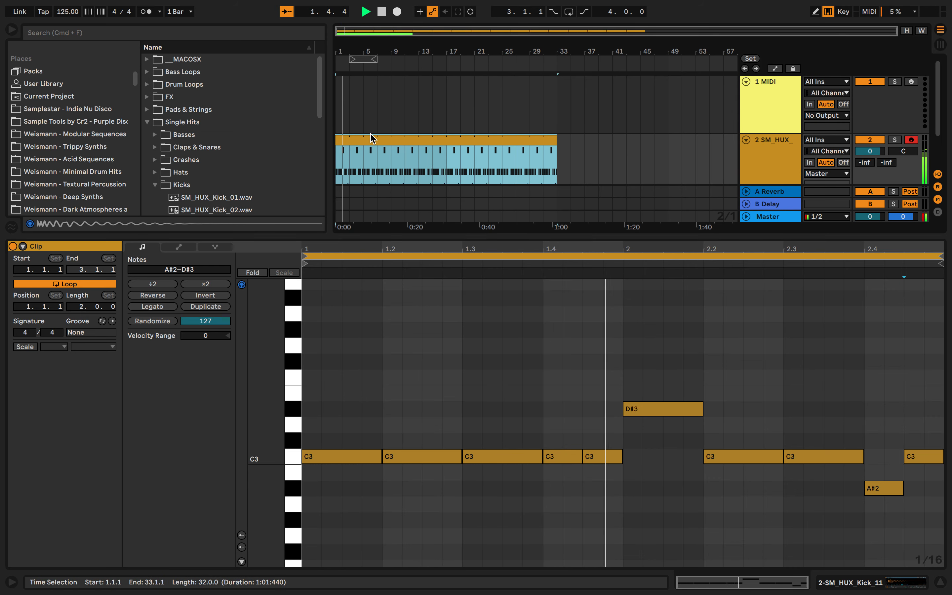
pyautogui.scroll(-4, 372, 138)
pyautogui.scroll(1, 372, 139)
pyautogui.moveTo(387, 127); pyautogui.dragTo(524, 155)
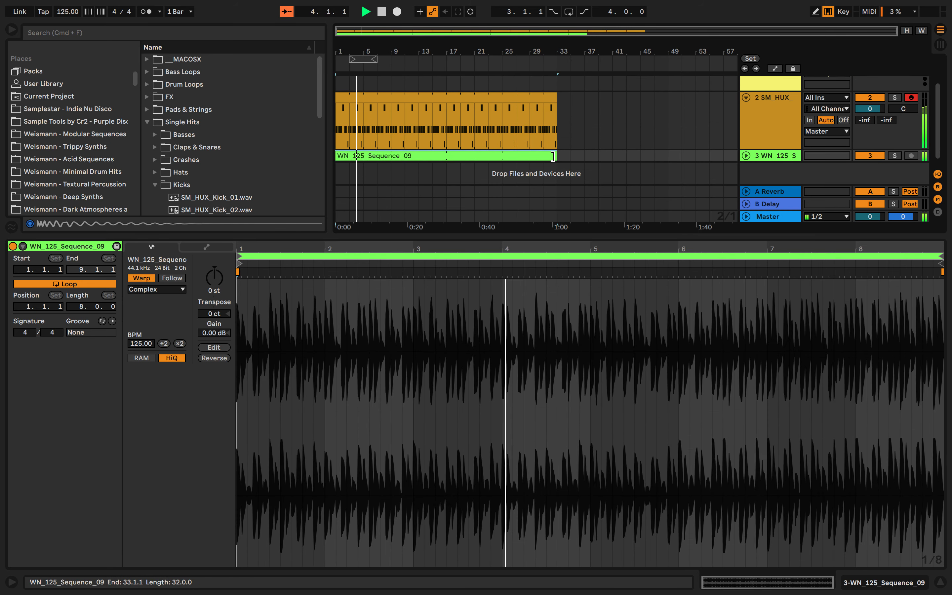
# - Load SM_HUX_CLSN_02.wav from the Claps & Snares folder as a sampler instrument on the 1 MIDI track
pyautogui.scroll(2, 457, 144)
pyautogui.click(683, 101)
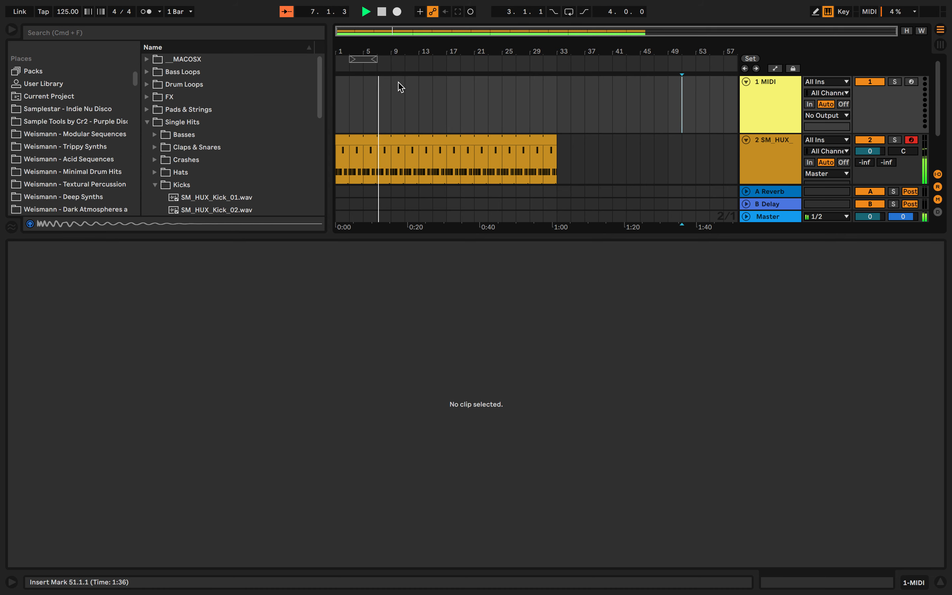
pyautogui.moveTo(361, 235); pyautogui.dragTo(399, 385)
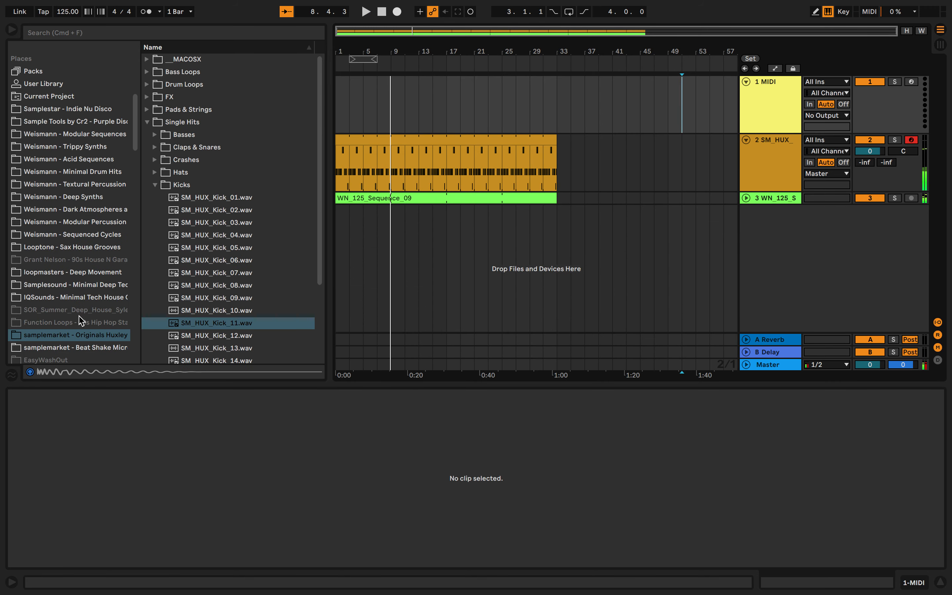
pyautogui.click(161, 148)
pyautogui.click(176, 173)
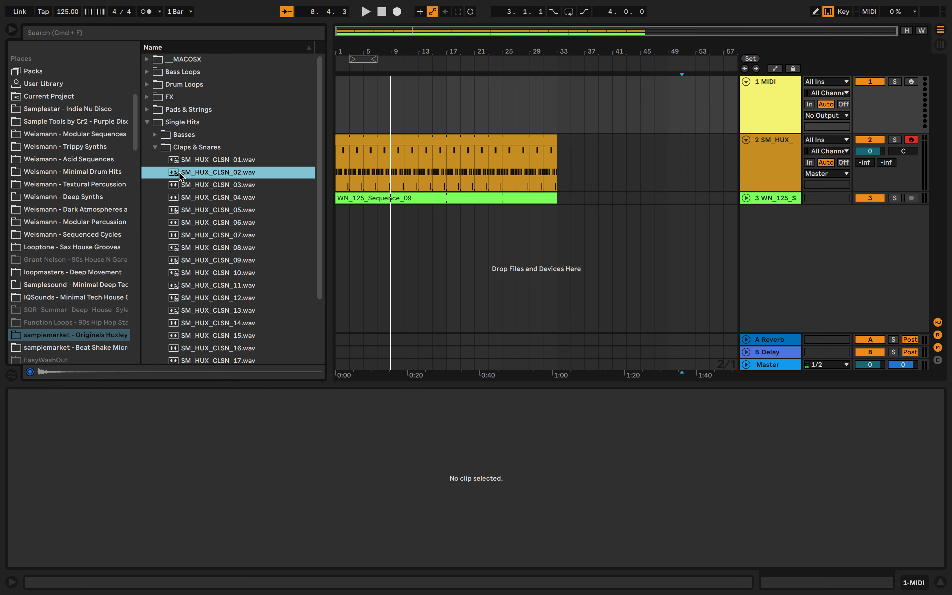
pyautogui.doubleClick(181, 172)
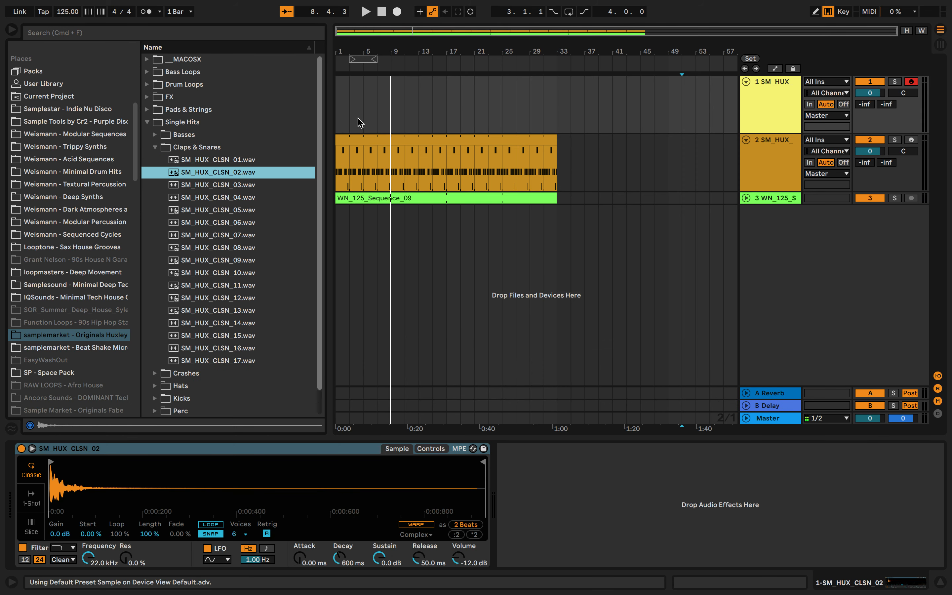
# - Insert a two-bar MIDI clip at bar 9 of the clap track and add a one-beat A#2 note on beat 2
pyautogui.doubleClick(398, 81)
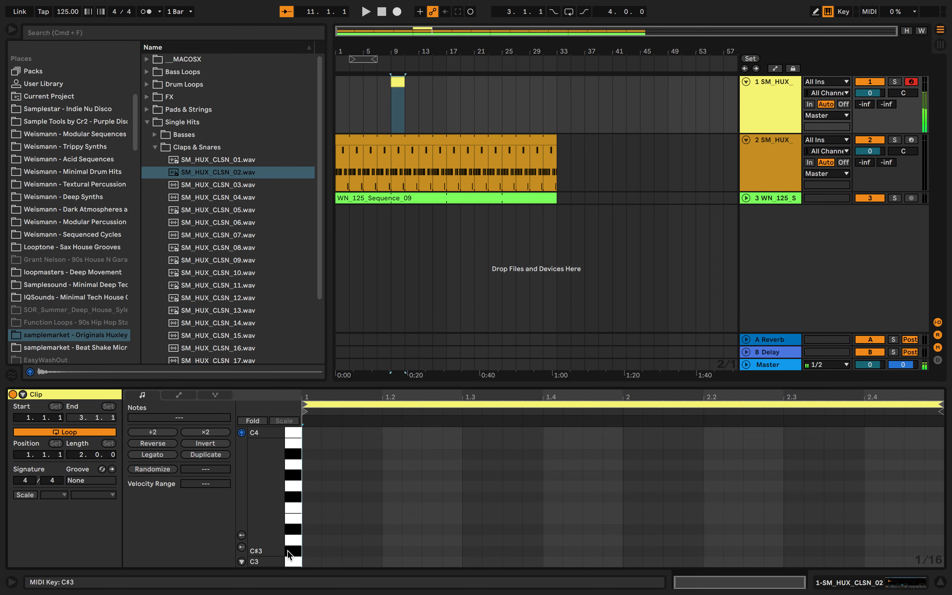
pyautogui.doubleClick(391, 484)
pyautogui.hotkey('shift', 'Right')
pyautogui.press('Down')
pyautogui.press('Down')
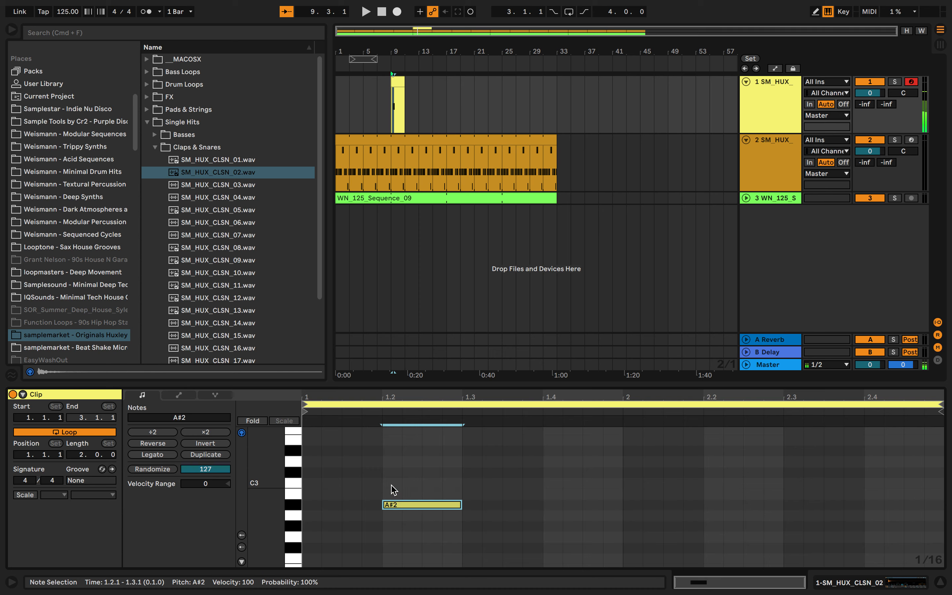
# - Duplicate the A#2 clap note onto beats 1.4, 2.2 and 2.4, and extend the looped clap clip to bar 33 during playback
pyautogui.press('super+d')
pyautogui.press('super+d')
pyautogui.press('super+d')
pyautogui.press('space')
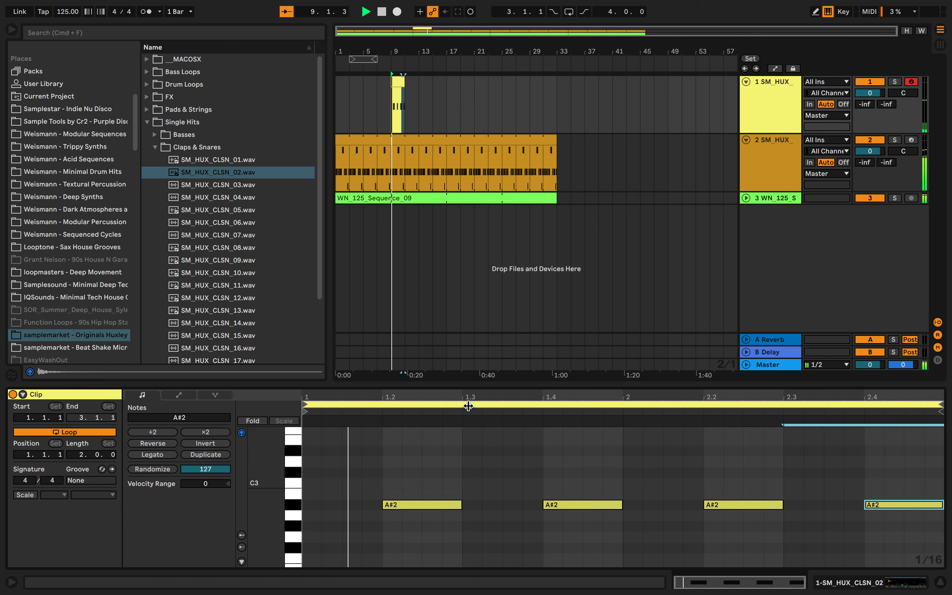
pyautogui.moveTo(405, 94); pyautogui.dragTo(556, 108)
# - Raise the clap sampler's volume to -11.8 dB, and unfold the WN_125_Sequence_09 track with its volume reset to 0 dB
pyautogui.click(769, 118)
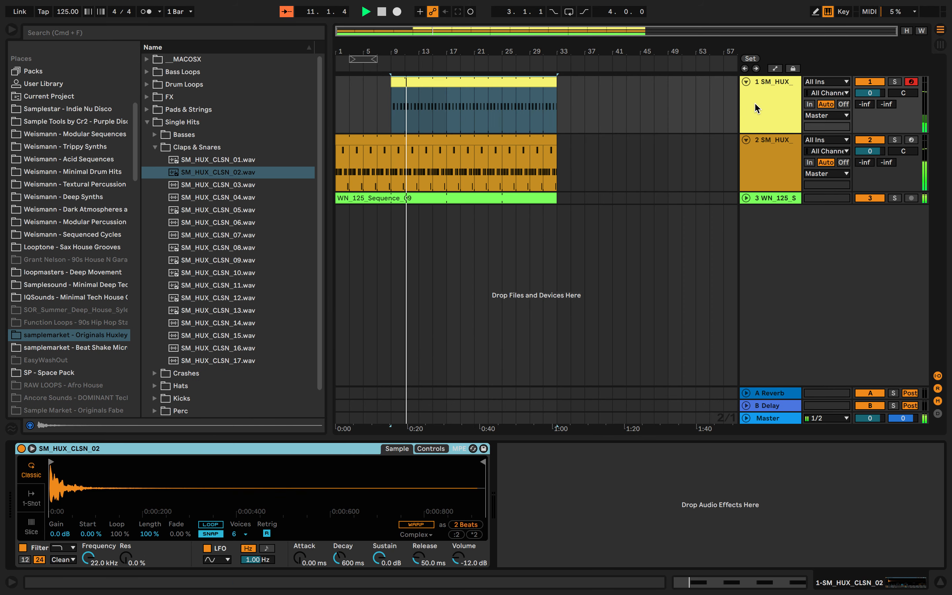
pyautogui.moveTo(458, 557)
pyautogui.mouseDown()
pyautogui.moveTo(458, 539)
pyautogui.moveTo(458, 555)
pyautogui.mouseUp()
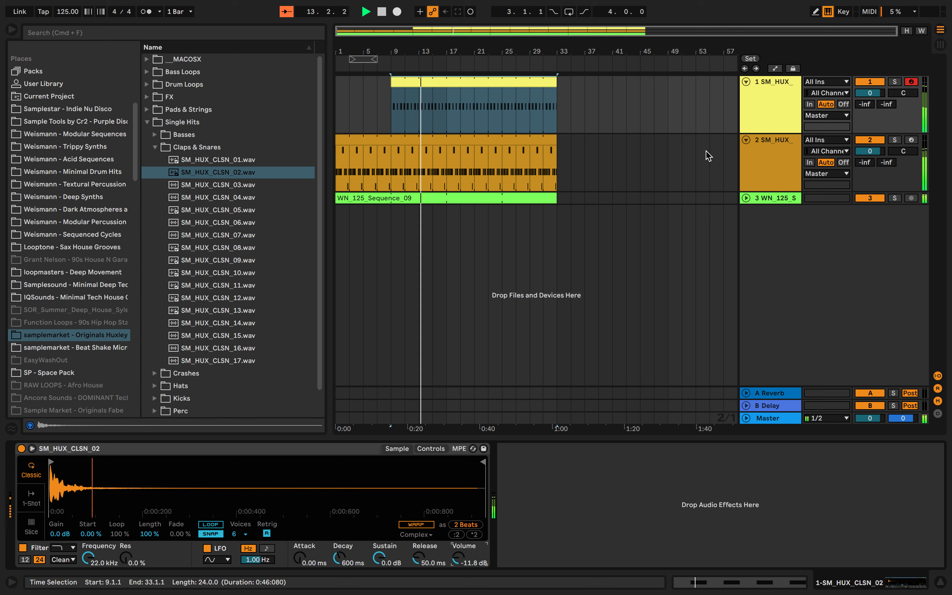
pyautogui.click(746, 198)
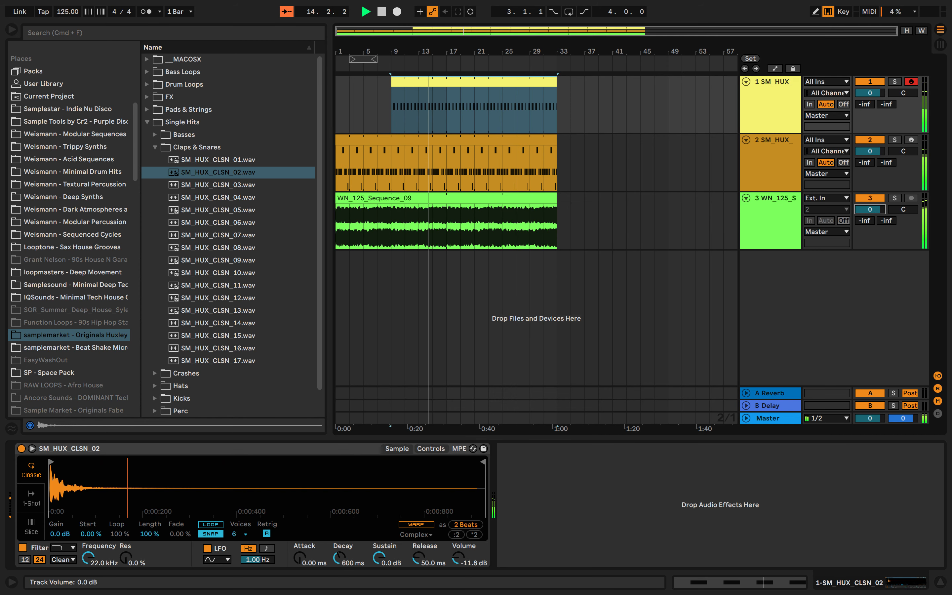
pyautogui.moveTo(868, 209); pyautogui.dragTo(869, 213)
pyautogui.doubleClick(869, 209)
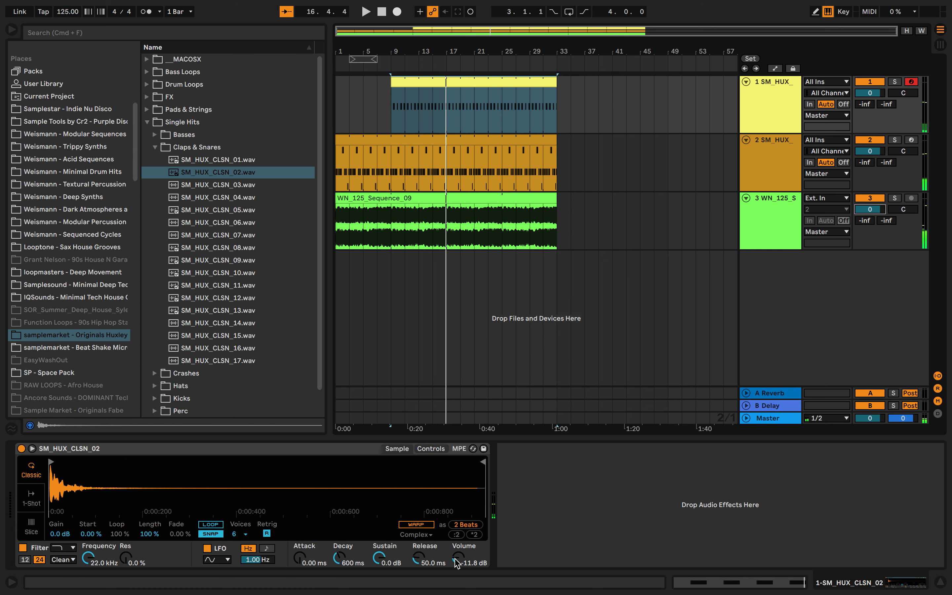
# - Set the volume of the SM_HUX_CLSN_02 sampler on the clap track to -9.00 dB
pyautogui.click(780, 123)
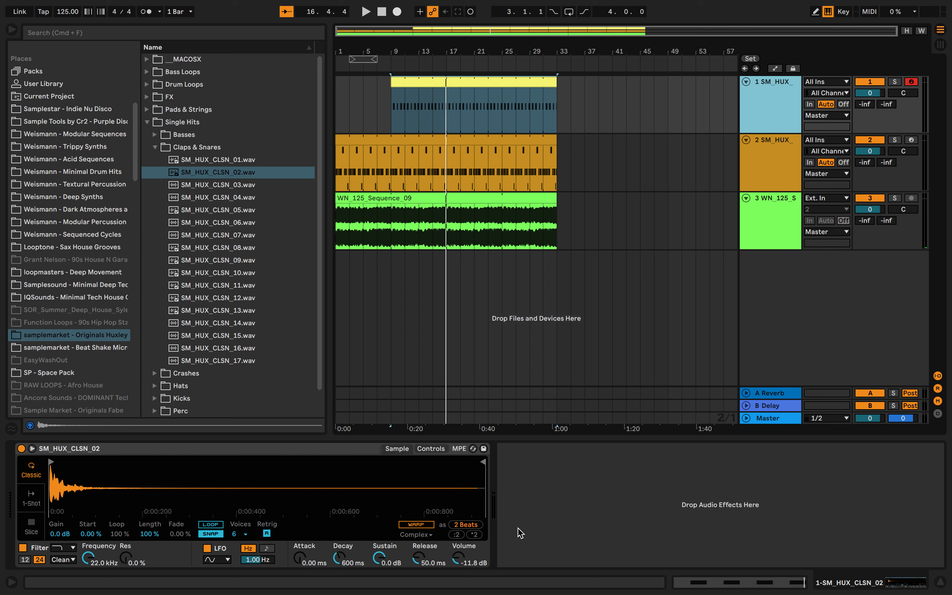
pyautogui.click(455, 563)
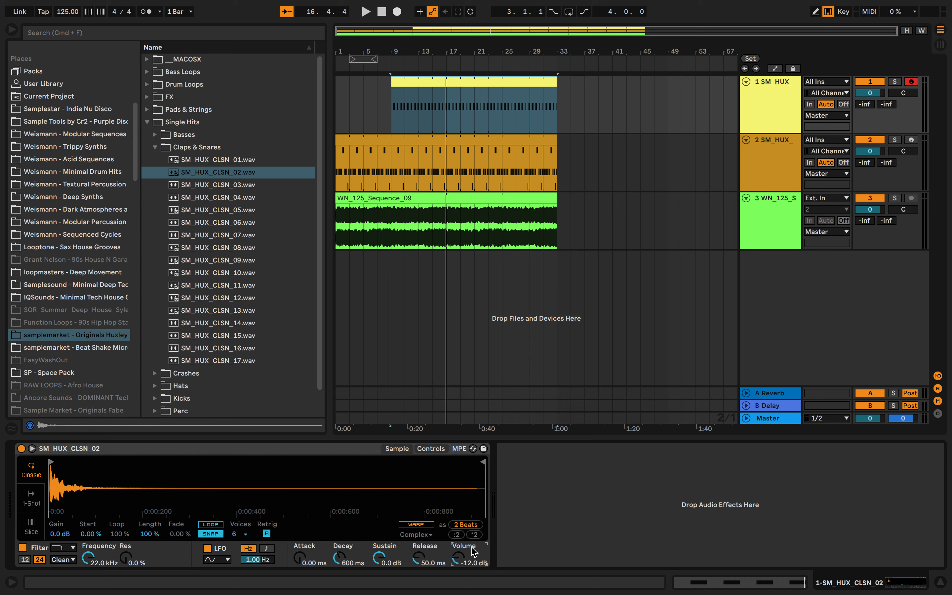
pyautogui.click(235, 176)
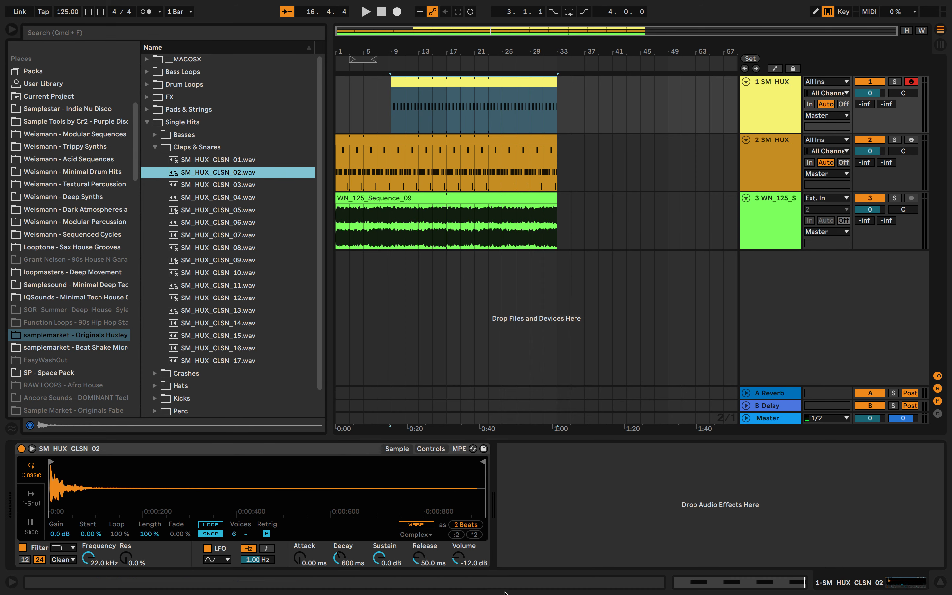
pyautogui.moveTo(461, 564); pyautogui.dragTo(461, 557)
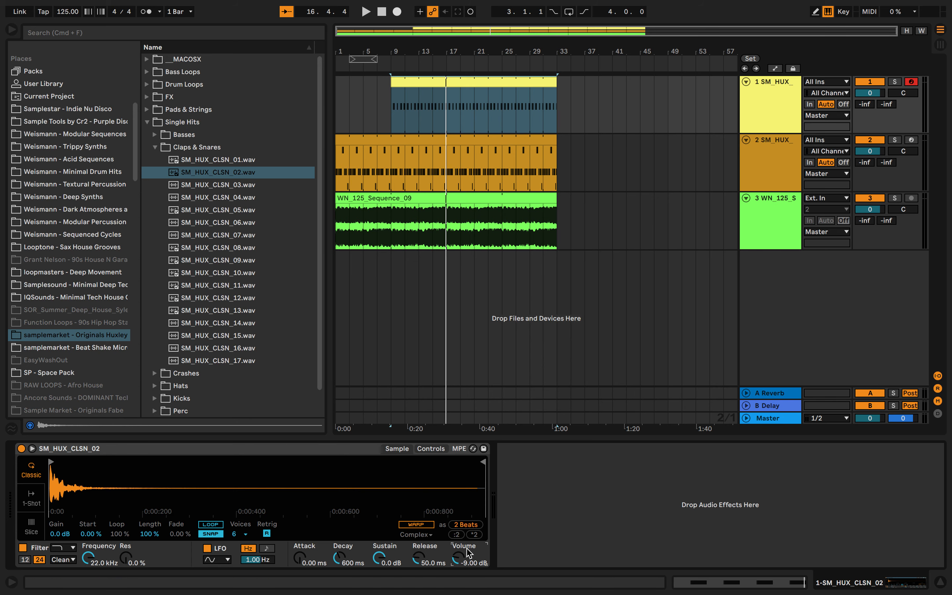
# - Search the browser for eq and load EQ Eight onto the WN_125_Sequence_09 track
pyautogui.click(766, 221)
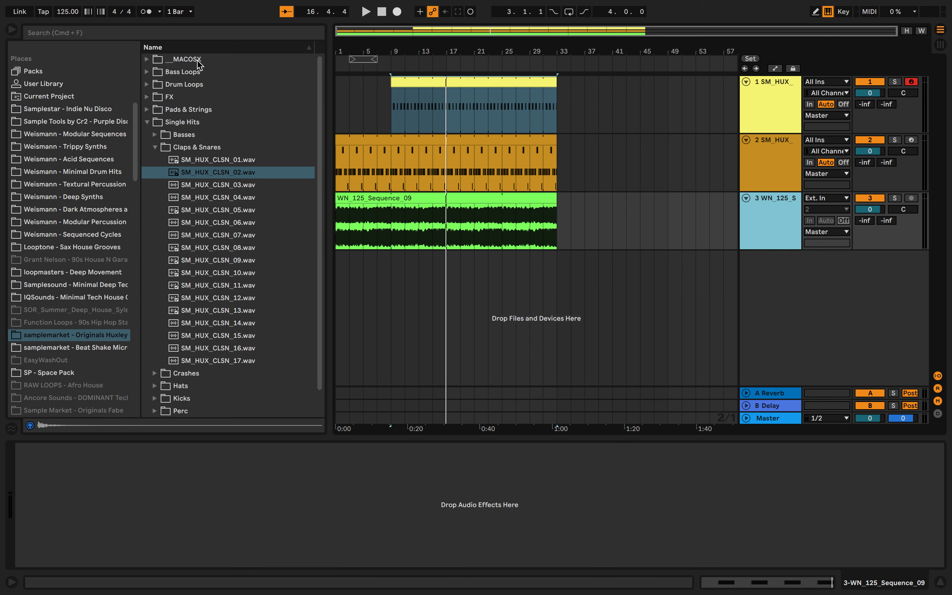
pyautogui.click(159, 34)
pyautogui.write('eq')
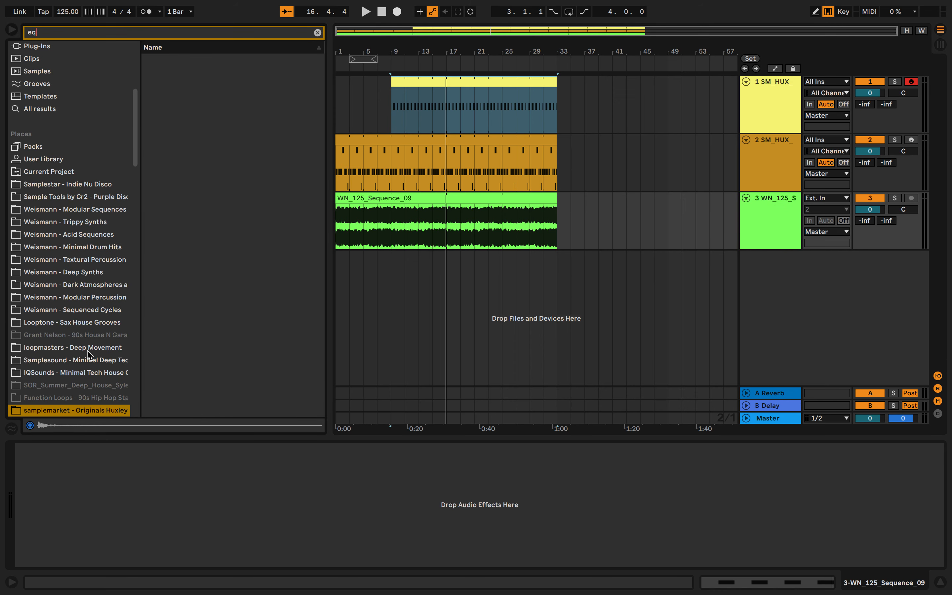
pyautogui.click(60, 108)
pyautogui.moveTo(169, 72); pyautogui.dragTo(444, 239)
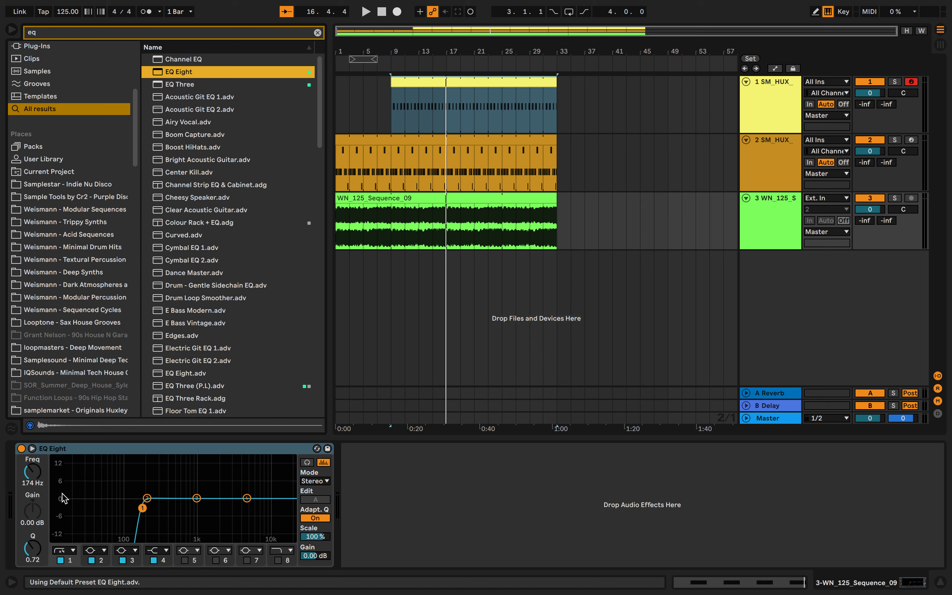
# - Lower EQ Eight's low-cut band 1 to 50.5 Hz, dip band 2 about 4 dB near 1 kHz, and play it back
pyautogui.moveTo(147, 497); pyautogui.dragTo(104, 508)
pyautogui.press('space')
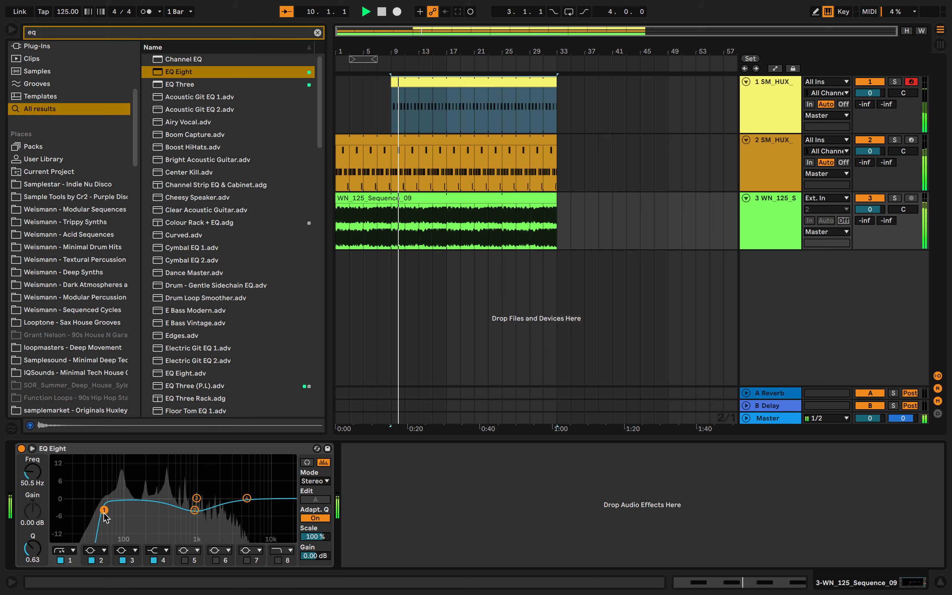
pyautogui.press('space')
# - Set the sequence track's A Reverb send to -17.5 dB and its EQ low cut to 72.6 Hz with Q 0.39, checking by playback
pyautogui.moveTo(864, 220); pyautogui.dragTo(865, 209)
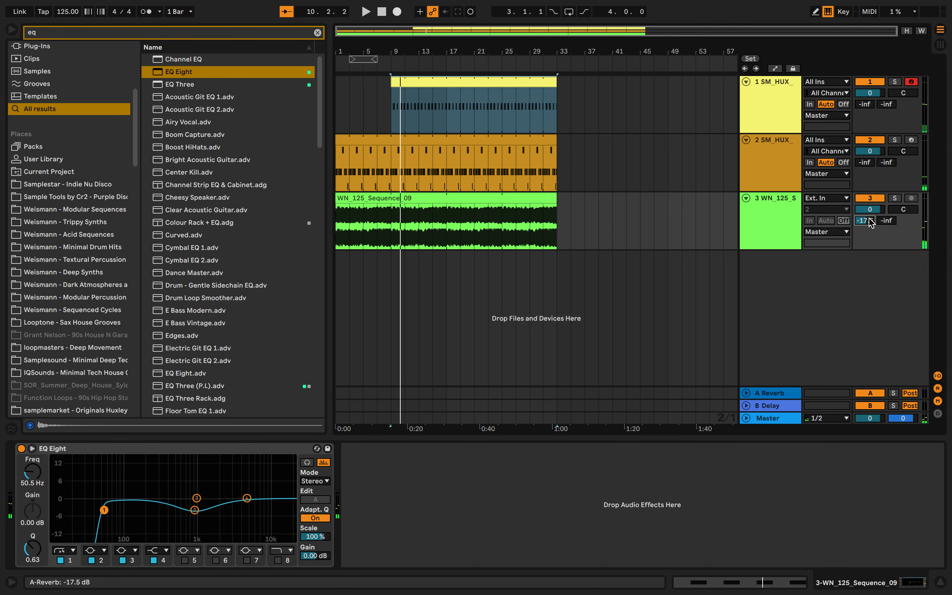
pyautogui.moveTo(104, 510); pyautogui.dragTo(115, 517)
pyautogui.press('space')
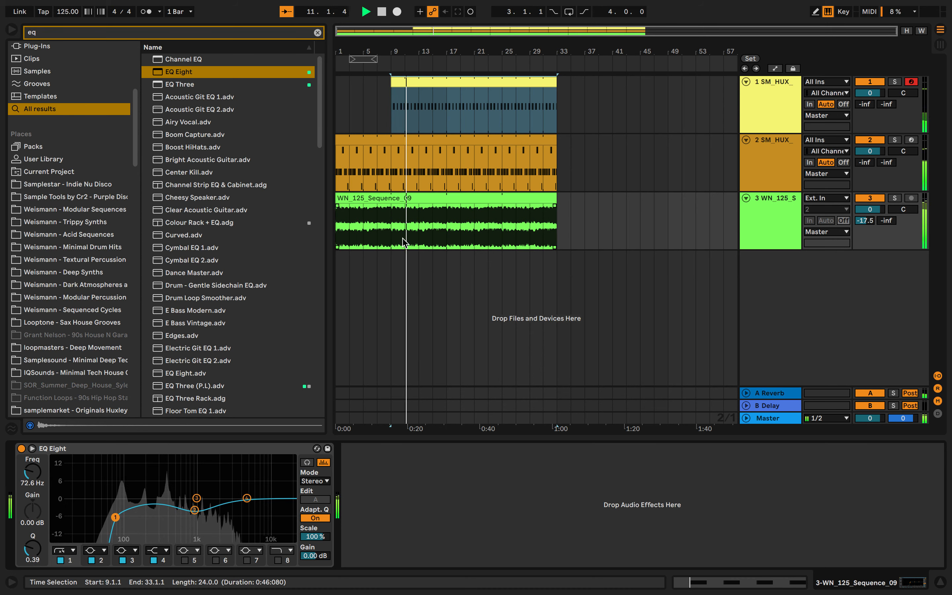
pyautogui.press('space')
pyautogui.click(419, 221)
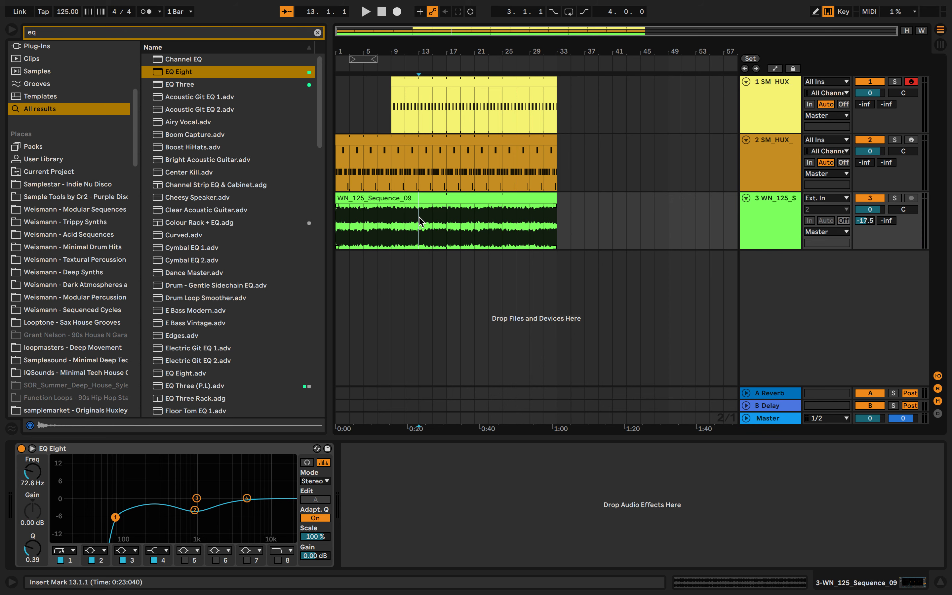
# - Save the Live Set as Acid 1999 in the Vocal Chop Template Project folder
pyautogui.press('super+s')
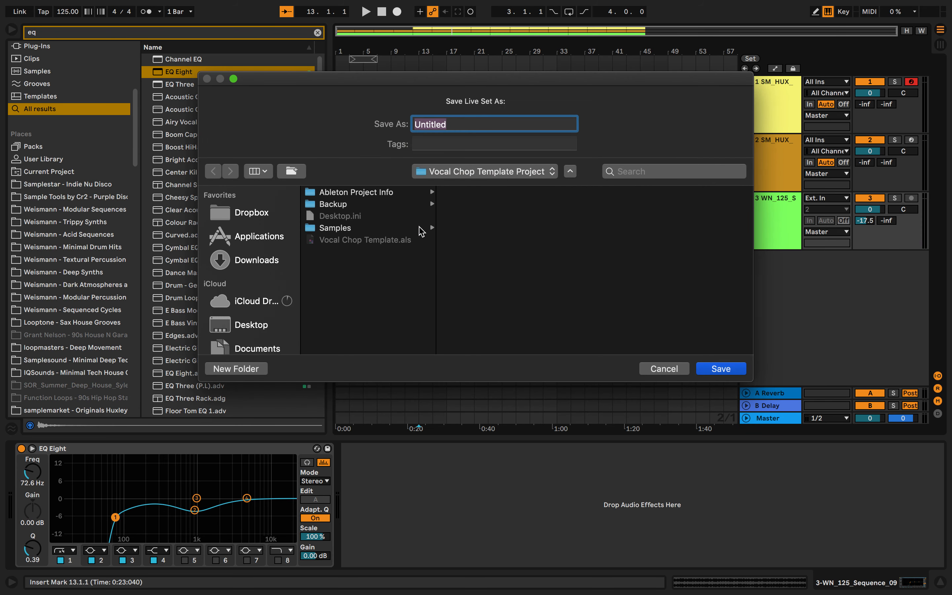
pyautogui.write('Acid 1999')
pyautogui.press('Return')
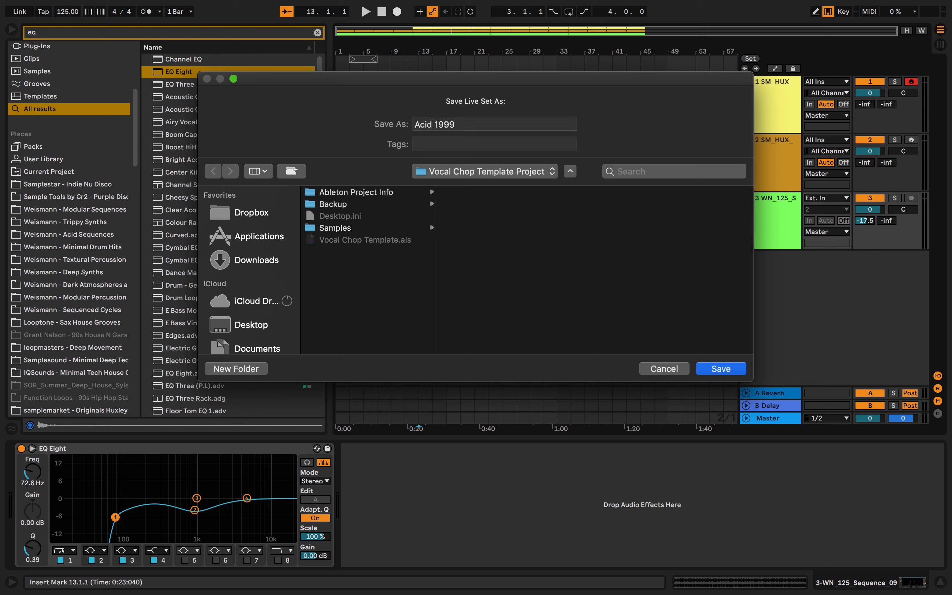
# - Play the arrangement from bar 9, where the clap clip starts
pyautogui.click(391, 107)
pyautogui.press('space')
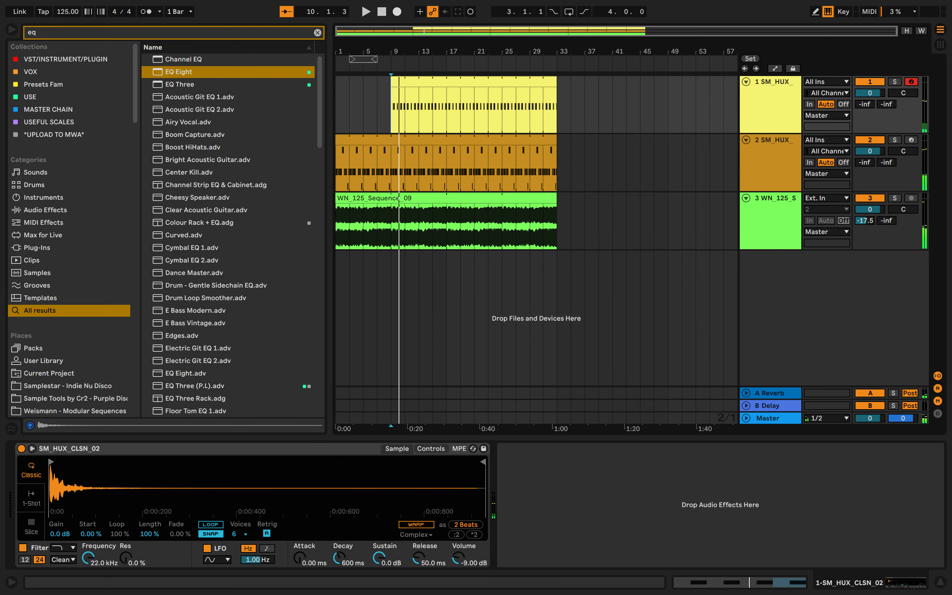
pyautogui.click(433, 108)
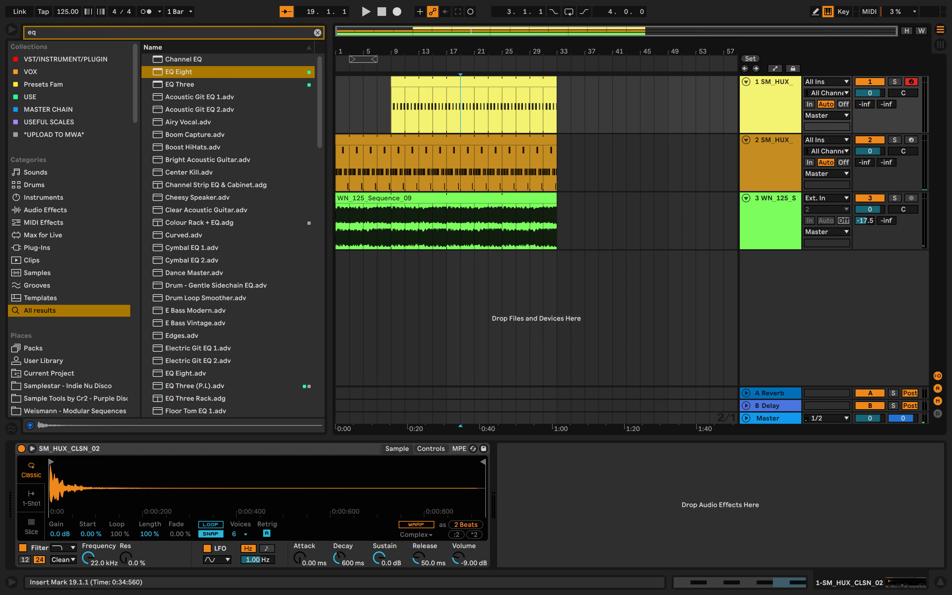
# - Insert a new MIDI track below the clap track and create an empty two-bar MIDI clip at bar 17
pyautogui.rightClick(764, 283)
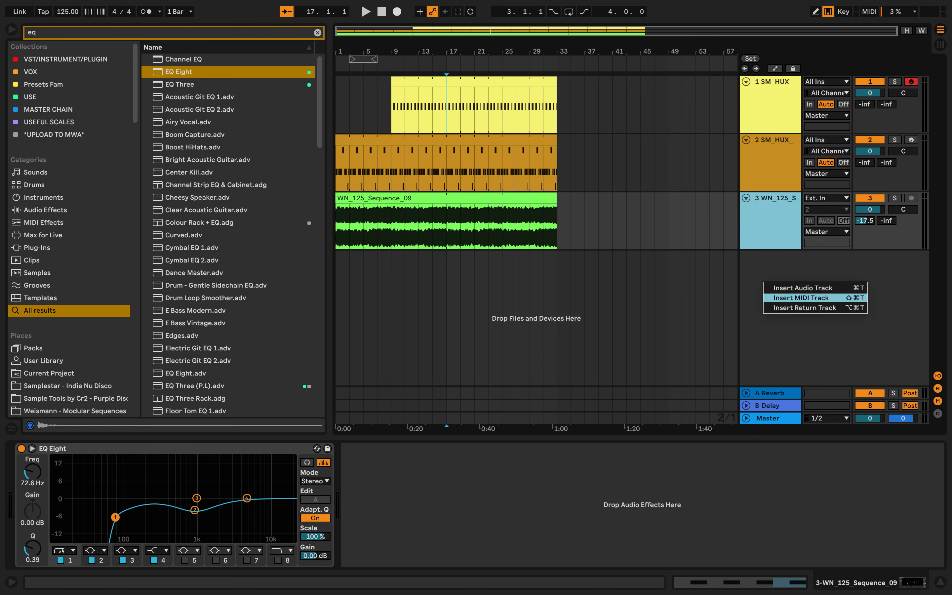
pyautogui.click(786, 299)
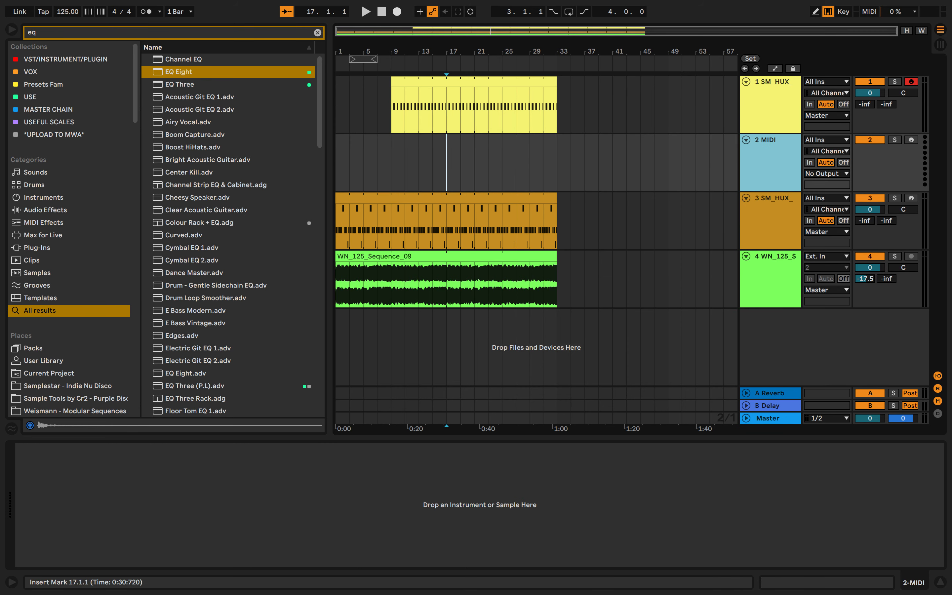
pyautogui.hotkey('ctrl', 'shift', 'm')
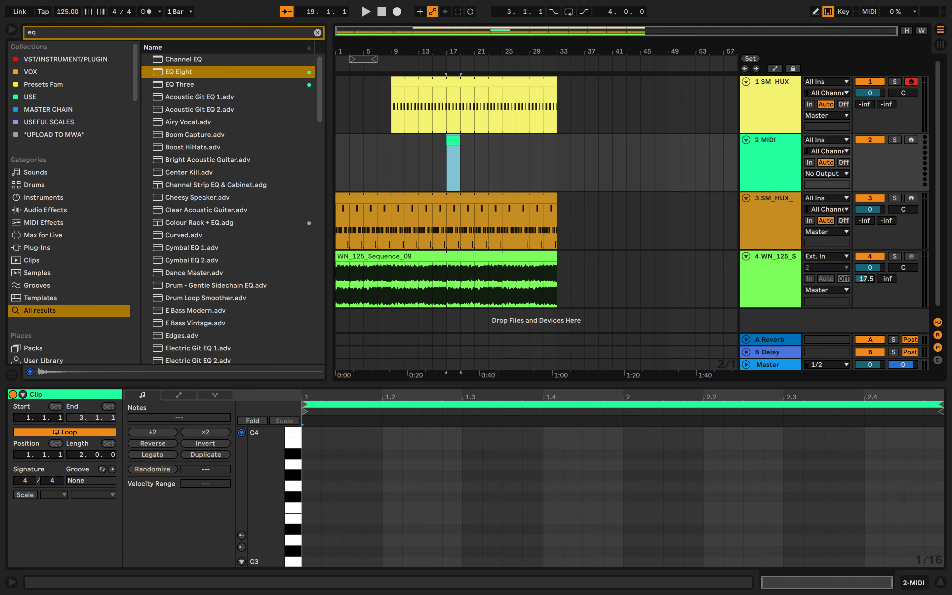
# - Clear the browser search and open the Hats folder under Single Hits in the samplemarket - Originals Huxley pack
pyautogui.scroll(-15, 69, 202)
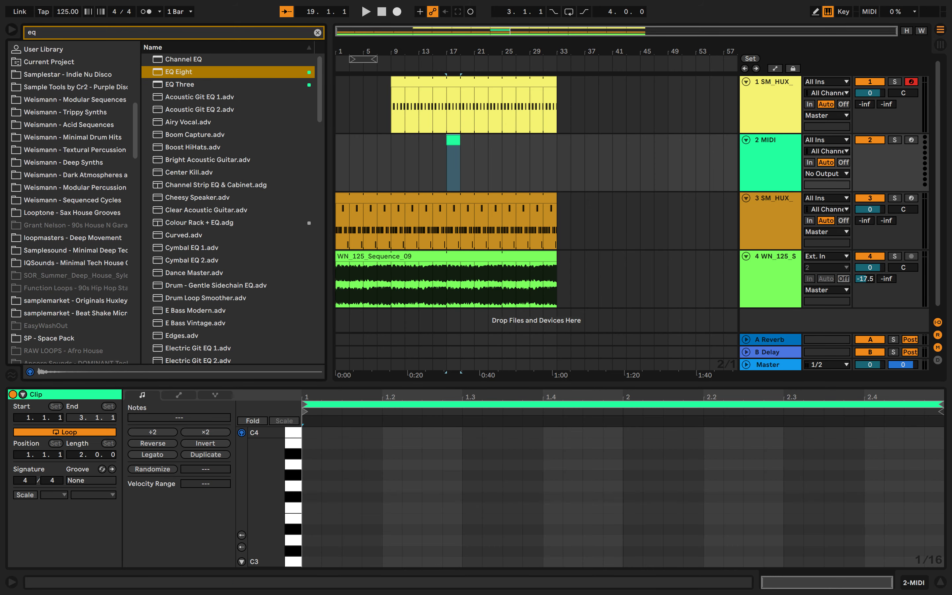
pyautogui.click(75, 301)
pyautogui.click(75, 288)
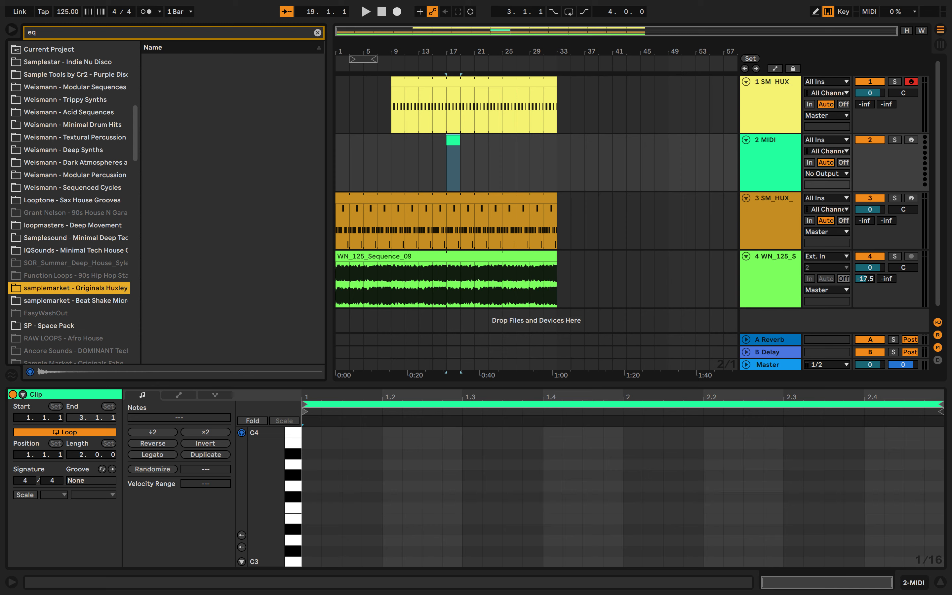
pyautogui.click(317, 32)
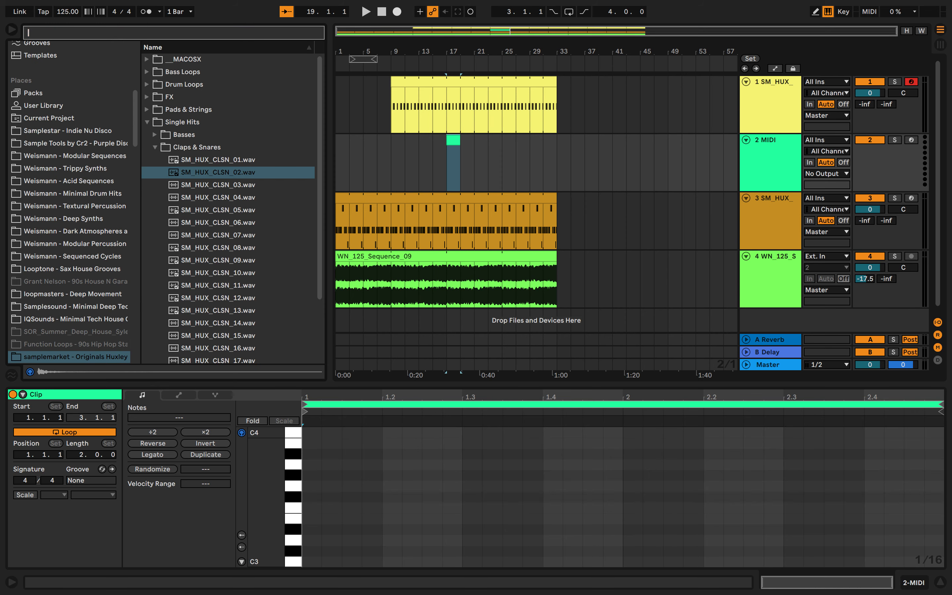
pyautogui.click(155, 147)
pyautogui.click(154, 173)
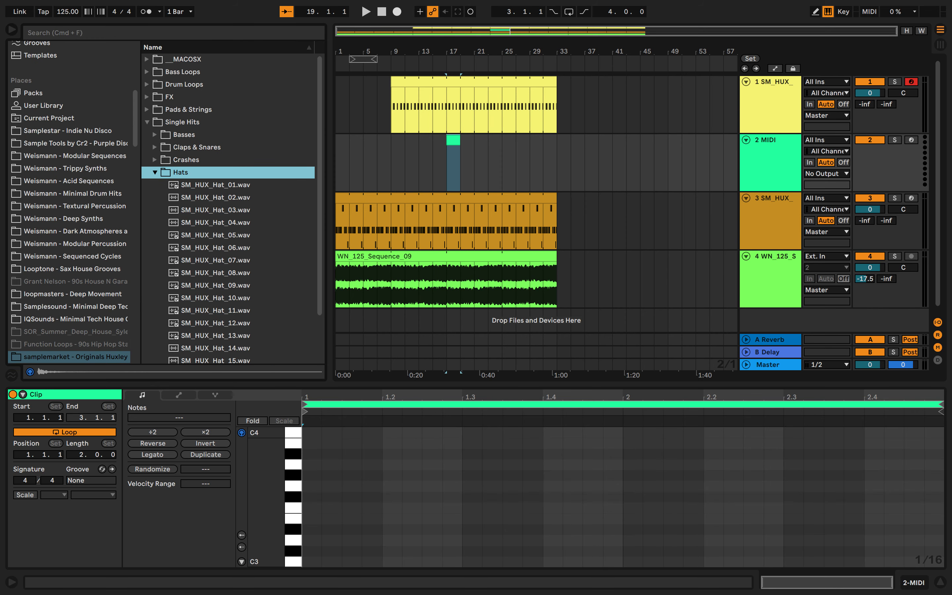
# - Audition the hat samples and load SM_HUX_Hat_10.wav as a sampler instrument on the new MIDI track
pyautogui.click(215, 211)
pyautogui.click(215, 298)
pyautogui.press('Down')
pyautogui.press('Up')
pyautogui.press('Return')
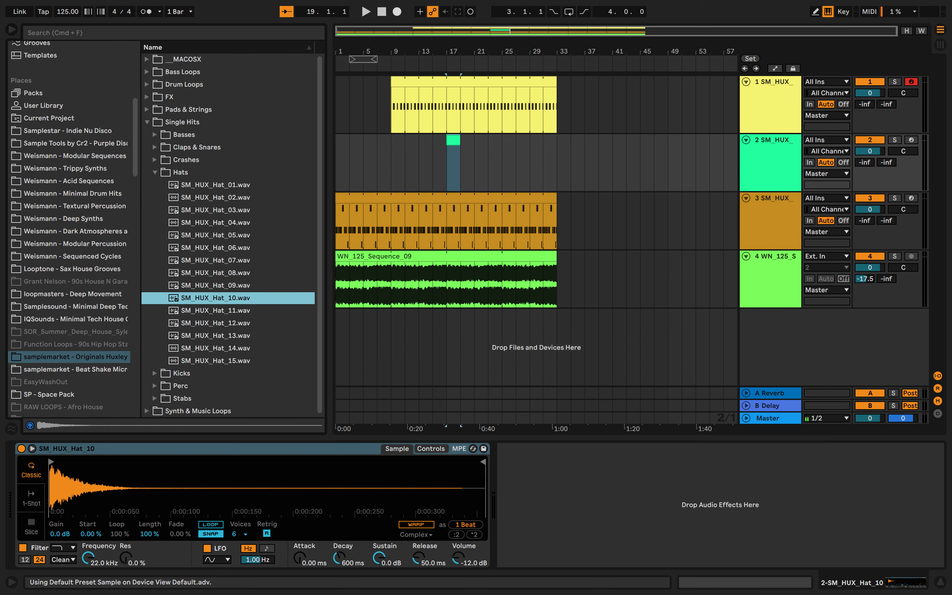
# - Add a C3 hat note at 1.1.3 in the bar 17 clip, repeat it every three sixteenths up to bar 3, and play it
pyautogui.doubleClick(453, 141)
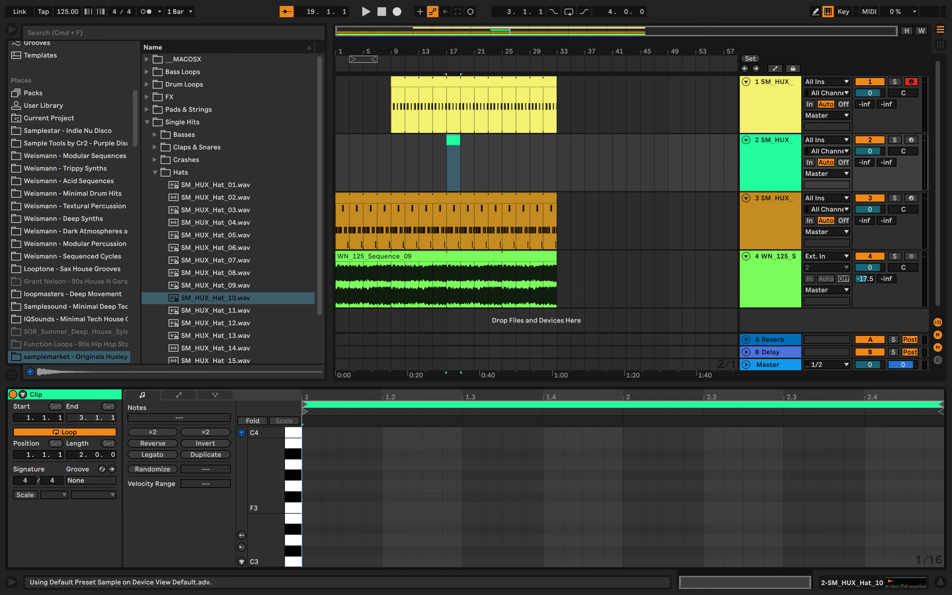
pyautogui.scroll(-3, 294, 538)
pyautogui.click(293, 528)
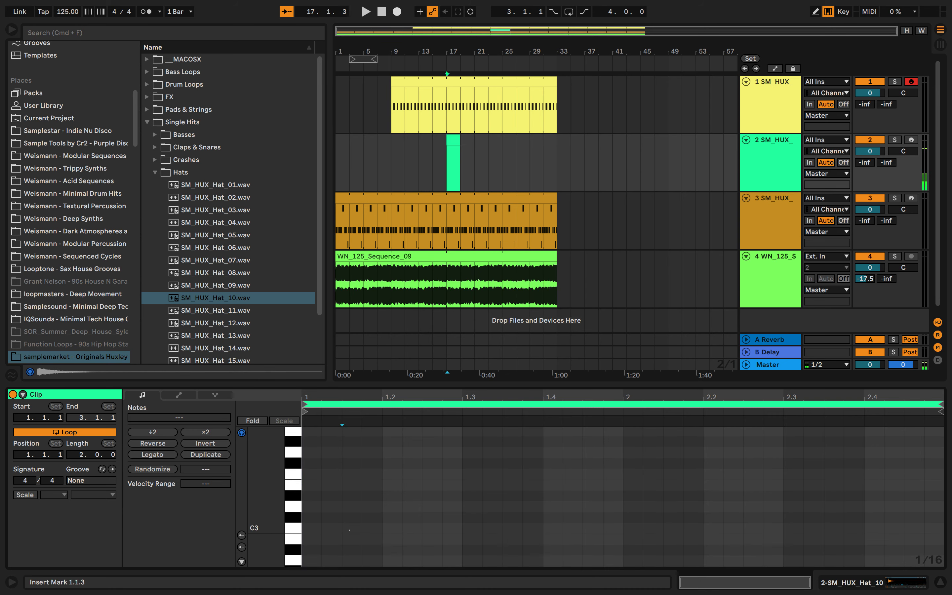
pyautogui.doubleClick(349, 527)
pyautogui.press('super+d')
pyautogui.press('super+d')
pyautogui.press('super+d')
pyautogui.press('super+d')
pyautogui.press('super+d')
pyautogui.press('super+d')
pyautogui.press('super+d')
pyautogui.press('super+d')
pyautogui.press('super+d')
pyautogui.press('super+d')
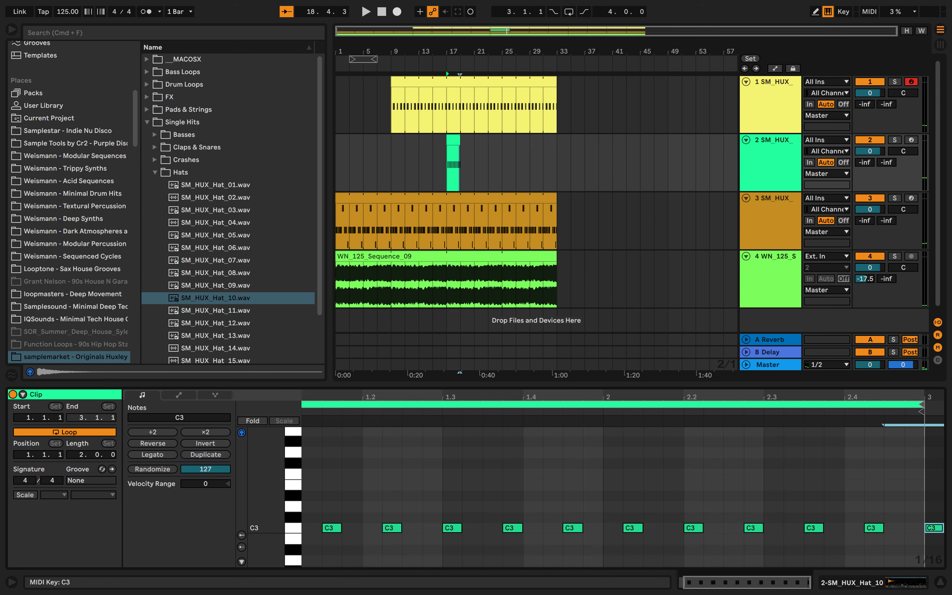
pyautogui.press('space')
pyautogui.press('-')
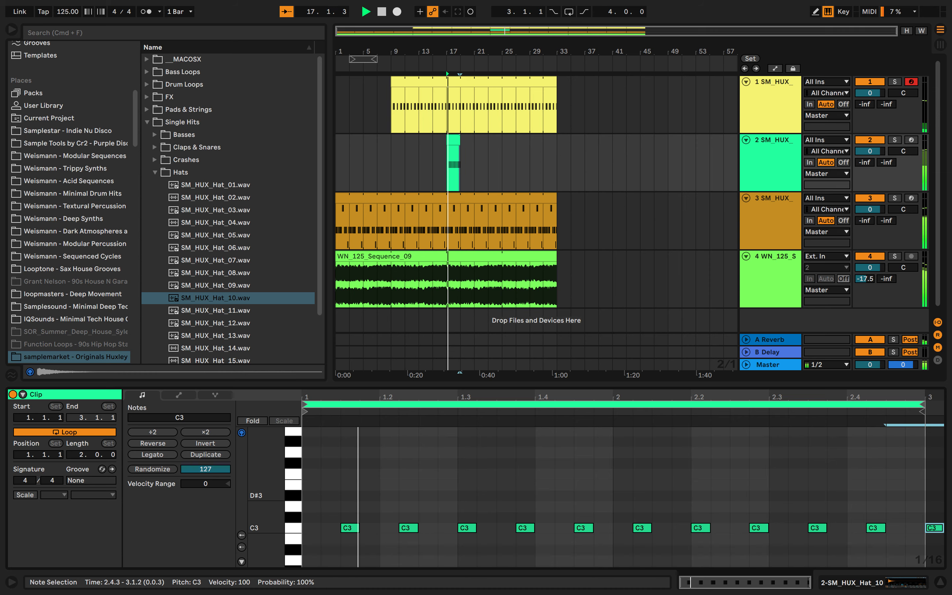
pyautogui.press('space')
# - Move the hat notes at 2.1.2 and 2.4.2 one sixteenth later while checking the pattern in playback
pyautogui.moveTo(621, 502); pyautogui.dragTo(640, 524)
pyautogui.press('Right')
pyautogui.press('space')
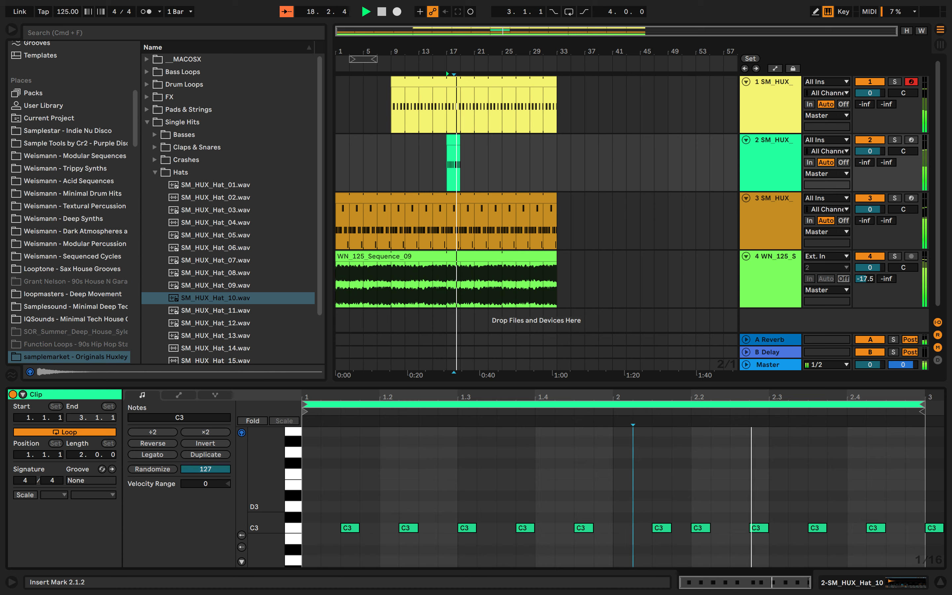
pyautogui.press('Right')
pyautogui.press('space')
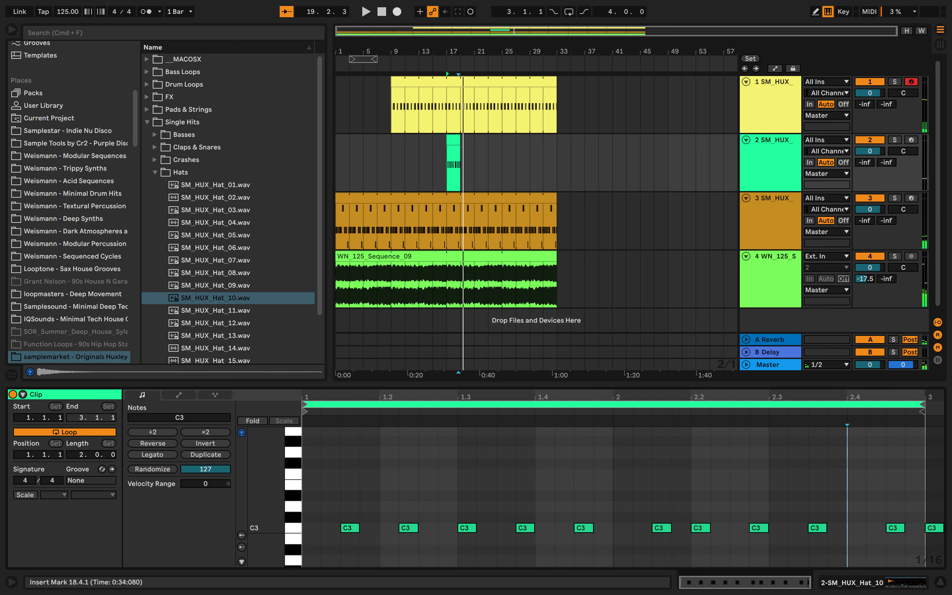
# - Extend the looped hat clip from bar 17 to bar 33 and play the arrangement
pyautogui.click(453, 140)
pyautogui.moveTo(459, 141); pyautogui.dragTo(557, 140)
pyautogui.press('space')
# - Insert a MIDI track below the second track and create an empty two-bar clip on it at bar 21
pyautogui.rightClick(768, 169)
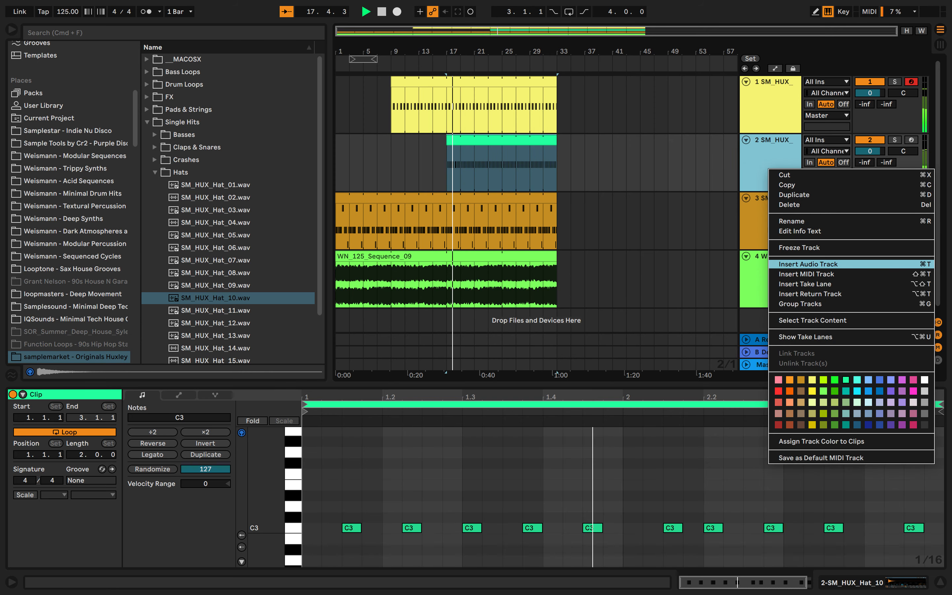
pyautogui.click(801, 274)
pyautogui.click(475, 220)
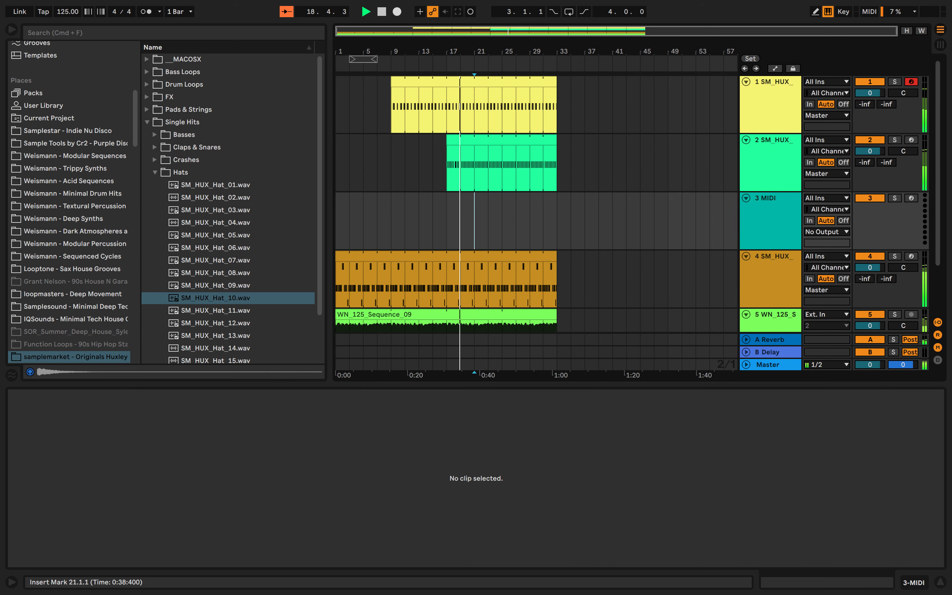
pyautogui.press('+')
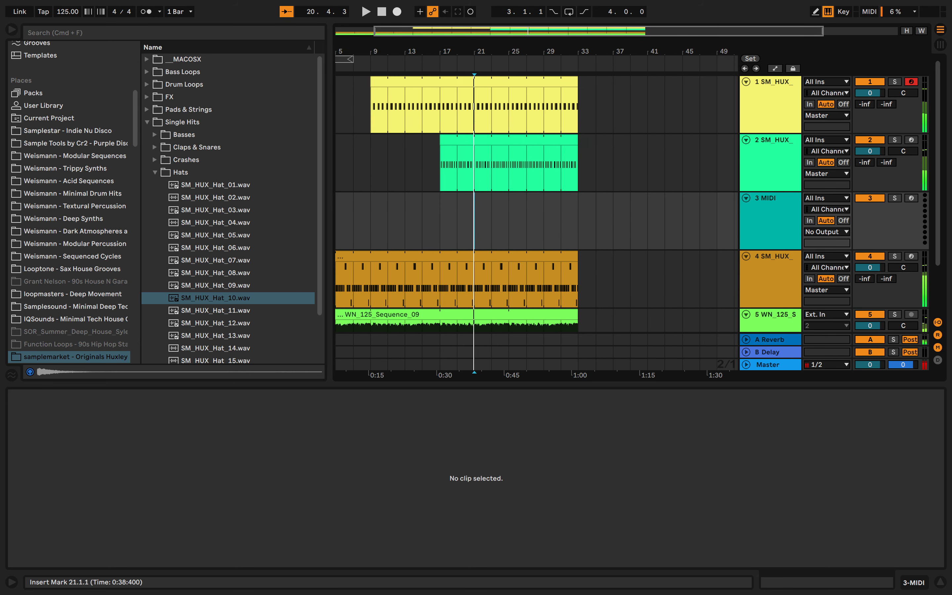
pyautogui.press('super+shift+m')
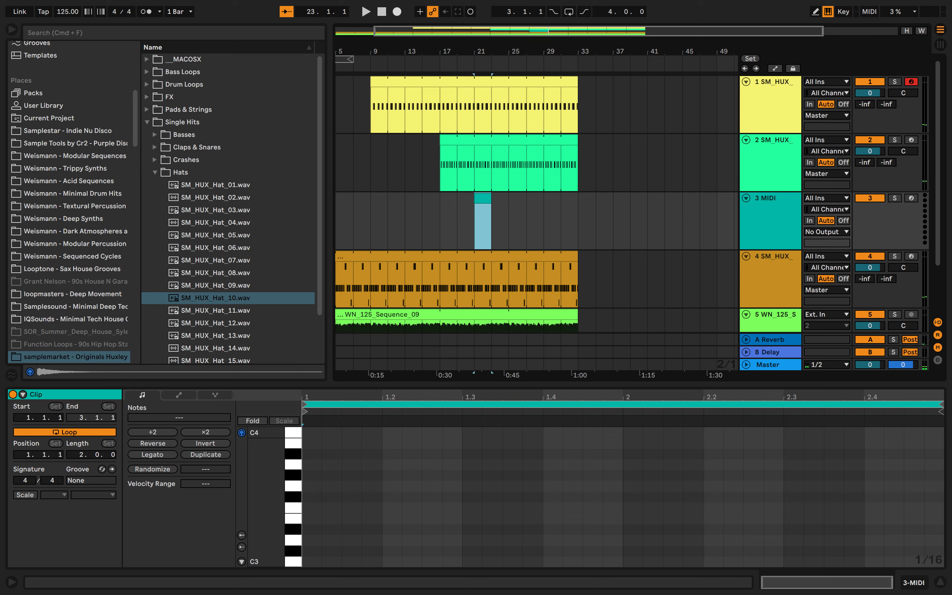
# - Audition the Huxley hat samples and load SM_HUX_Hat_02.wav as a sampler instrument on the new MIDI track
pyautogui.click(215, 285)
pyautogui.press('Up')
pyautogui.press('Up')
pyautogui.press('Up')
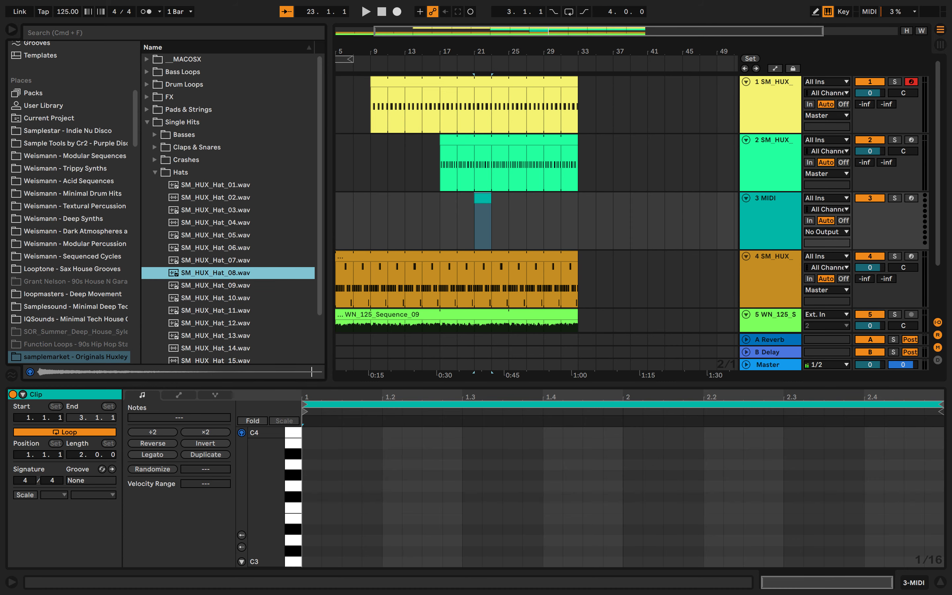
pyautogui.press('Down')
pyautogui.press('Up')
pyautogui.press('Up')
pyautogui.press('Up')
pyautogui.press('Up')
pyautogui.press('Up')
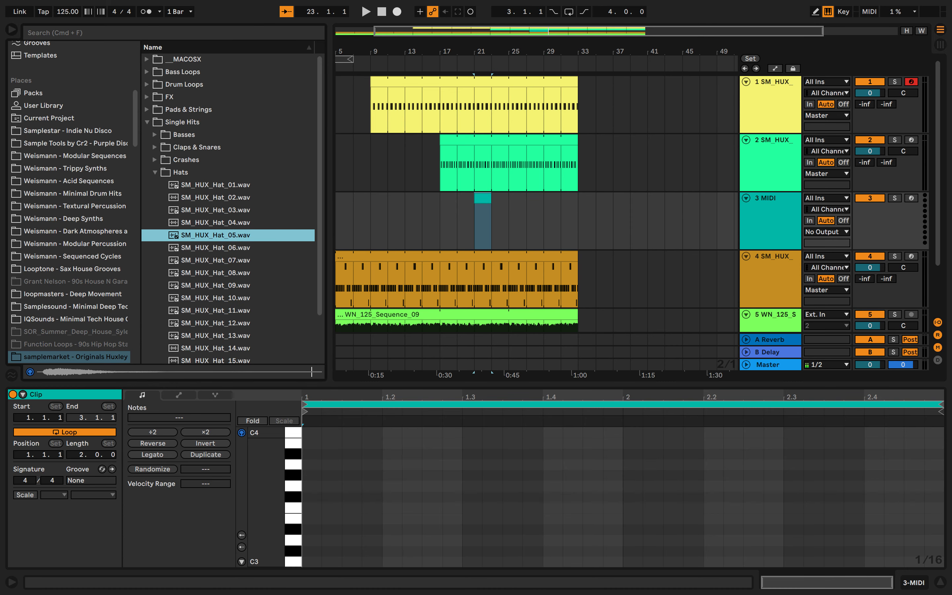
pyautogui.press('Up')
pyautogui.press('Down')
pyautogui.press('Down')
pyautogui.press('Down')
pyautogui.press('Down')
pyautogui.press('Down')
pyautogui.press('Down')
pyautogui.press('Down')
pyautogui.press('Down')
pyautogui.press('Down')
pyautogui.press('Down')
pyautogui.press('Down')
pyautogui.press('Down')
pyautogui.press('Down')
pyautogui.press('Down')
pyautogui.press('Down')
pyautogui.press('Down')
pyautogui.press('Up')
pyautogui.press('Up')
pyautogui.press('Up')
pyautogui.press('Up')
pyautogui.press('Up')
pyautogui.press('Up')
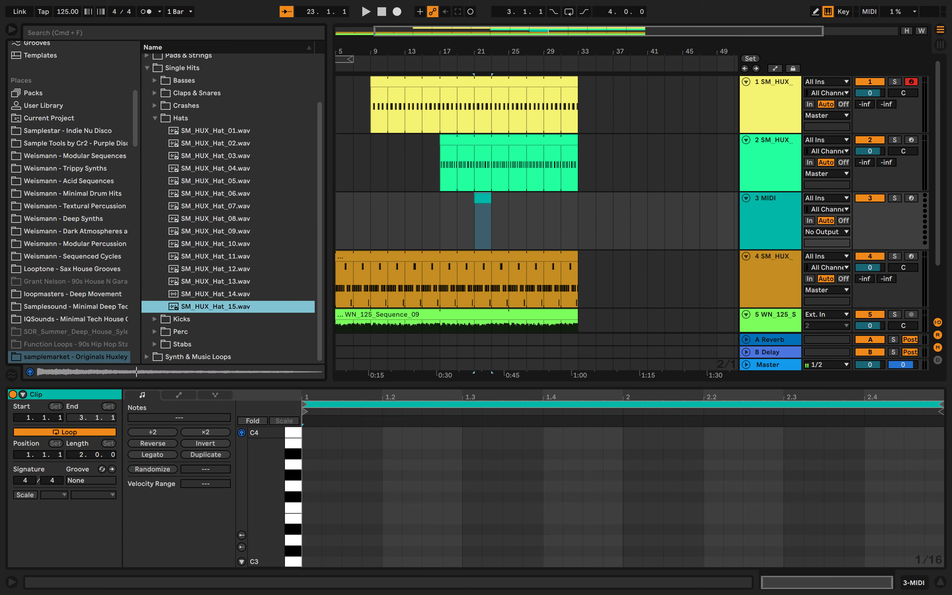
pyautogui.press('Up')
pyautogui.press('Up')
pyautogui.press('Up')
pyautogui.press('Up')
pyautogui.press('Up')
pyautogui.press('Up')
pyautogui.press('Up')
pyautogui.press('Up')
pyautogui.press('Up')
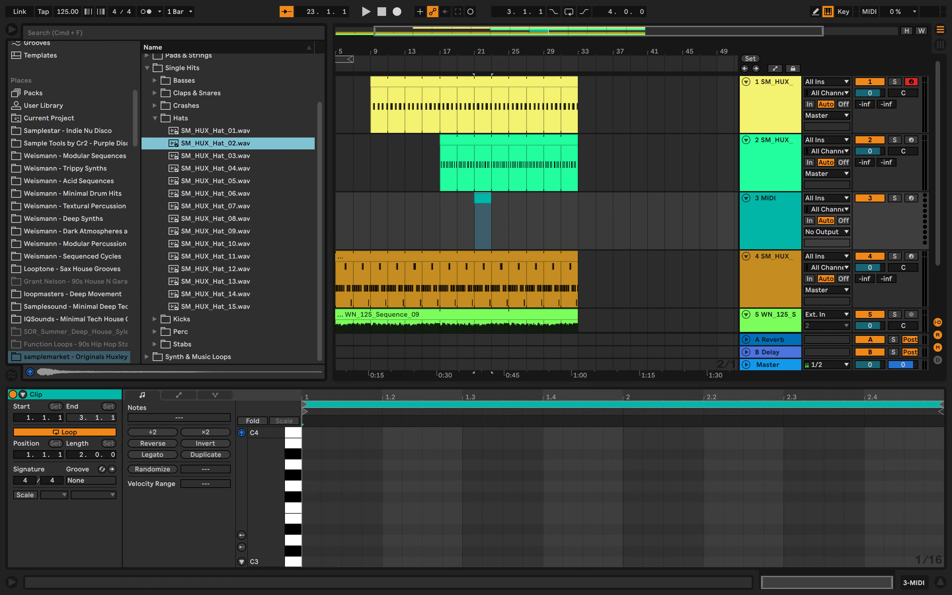
pyautogui.press('Return')
# - Open the bar 21 clip's notes and add a C3 hat note at 1.1.3
pyautogui.doubleClick(483, 198)
pyautogui.click(293, 562)
pyautogui.doubleClick(349, 562)
pyautogui.scroll(5, 349, 561)
pyautogui.scroll(-5, 349, 562)
pyautogui.moveTo(372, 560); pyautogui.dragTo(241, 561)
# - Try repeating the C3 note at a spacing wider than one beat, play the pattern, and undo the repeats
pyautogui.press('super+d')
pyautogui.press('super+d')
pyautogui.press('super+d')
pyautogui.press('super+d')
pyautogui.press('super+d')
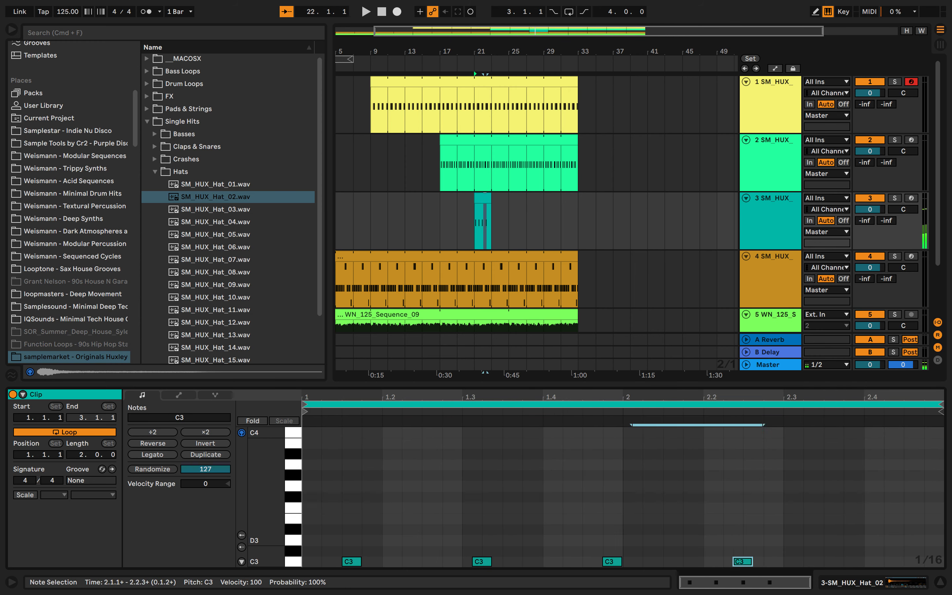
pyautogui.press('space')
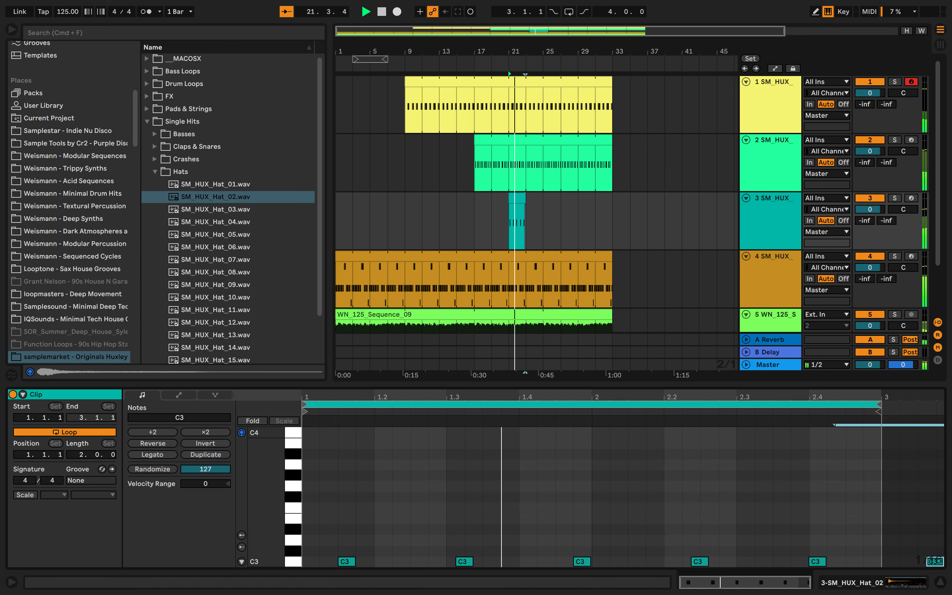
pyautogui.press('space')
pyautogui.press('super+z')
pyautogui.press('super+z')
pyautogui.press('super+z')
pyautogui.press('super+z')
pyautogui.press('super+z')
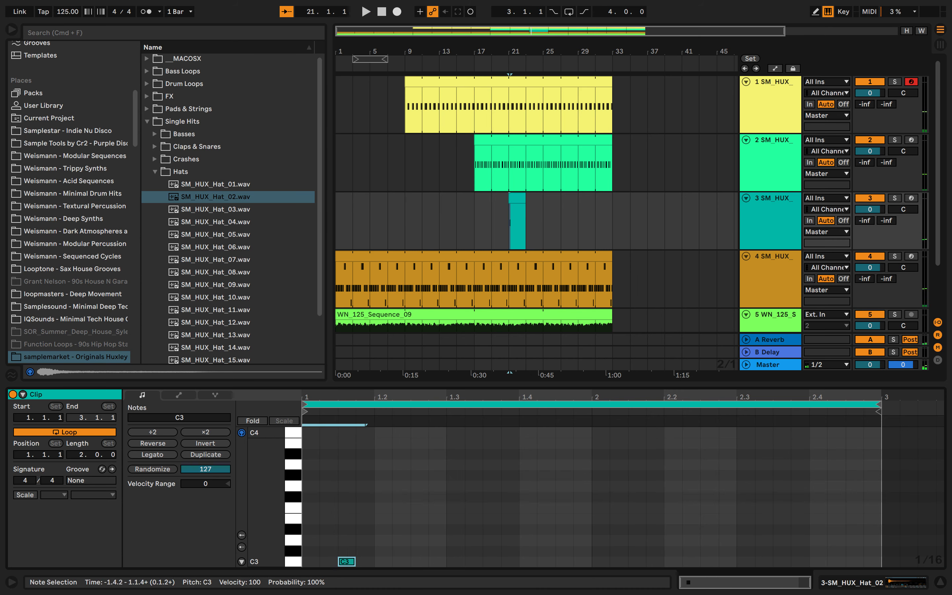
# - Repeat the C3 hat note once per beat to the end of the two-bar clip, play it, and enlarge the note editor
pyautogui.press('super+d')
pyautogui.press('super+d')
pyautogui.press('super+d')
pyautogui.press('super+d')
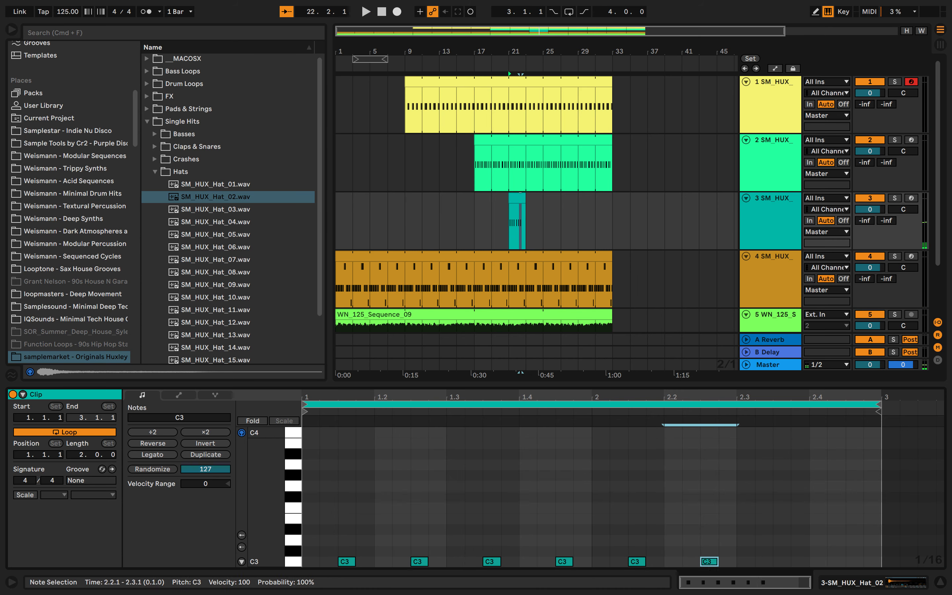
pyautogui.press('space')
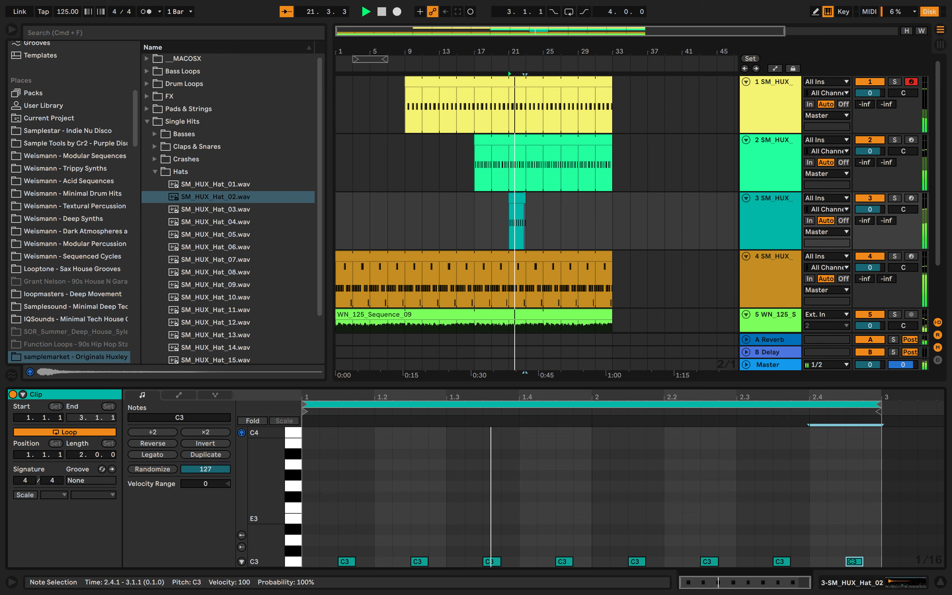
pyautogui.click(573, 496)
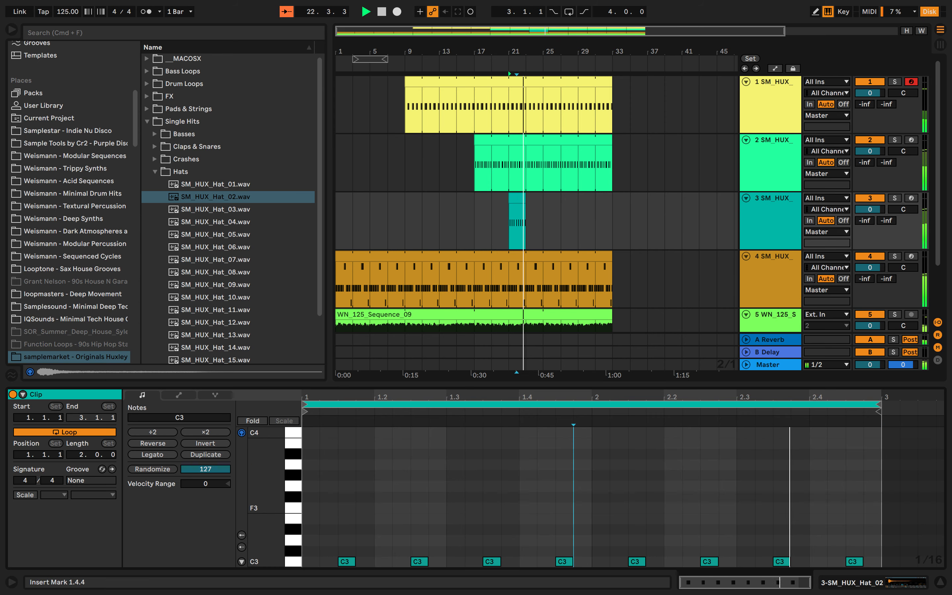
pyautogui.moveTo(573, 384); pyautogui.dragTo(573, 339)
pyautogui.press('space')
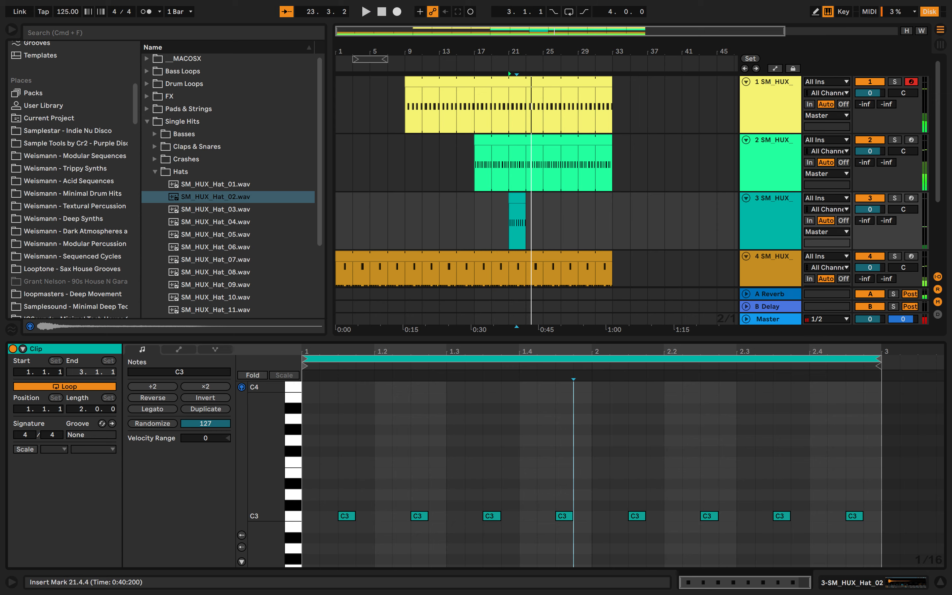
# - Extend the looped offbeat hat clip from bar 21 to bar 33 and play it
pyautogui.moveTo(526, 198); pyautogui.dragTo(612, 198)
pyautogui.click(443, 483)
pyautogui.press('space')
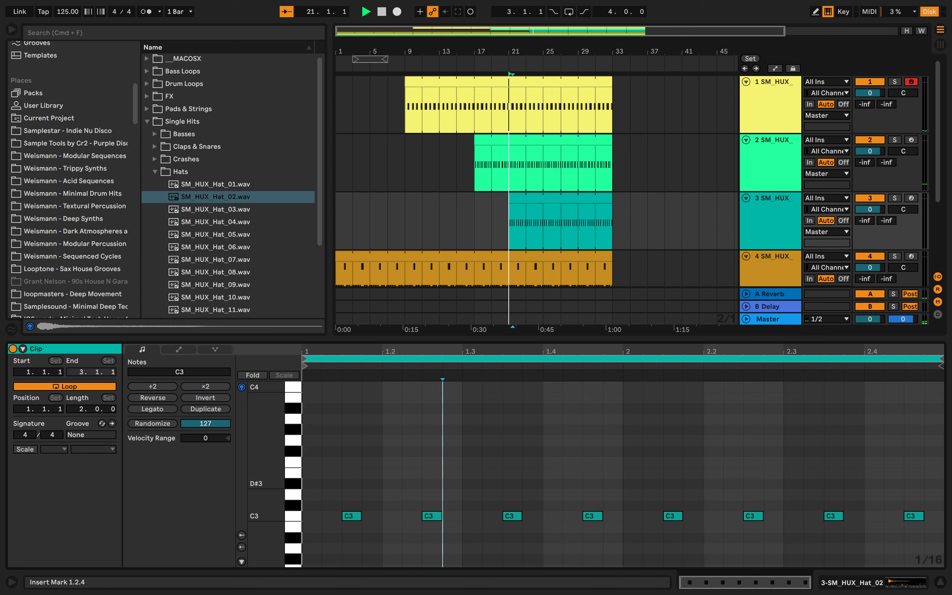
# - Try lengthening all the hat notes by one sixteenth and shifting them one sixteenth later, reverting each change
pyautogui.press('super+a')
pyautogui.hotkey('shift', 'Right')
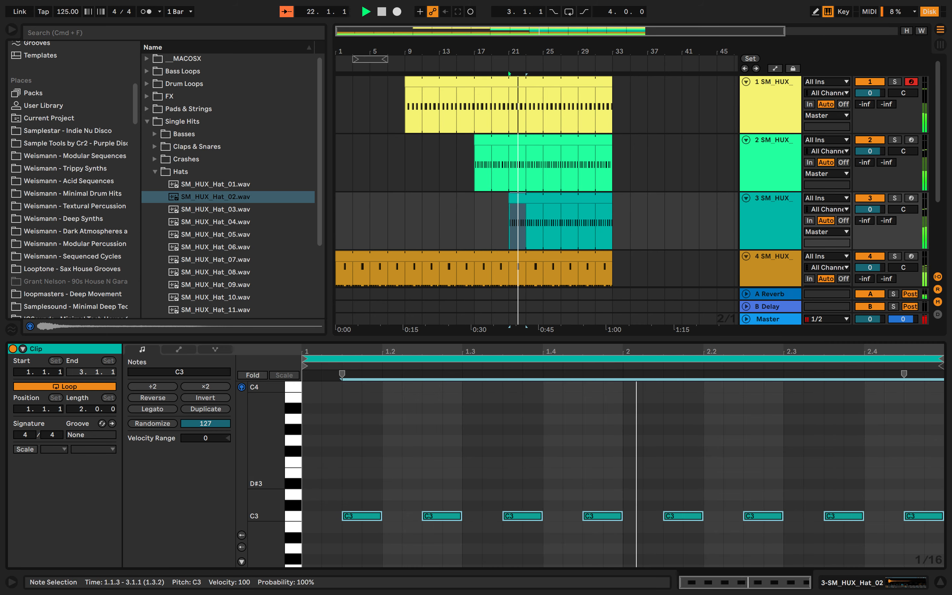
pyautogui.hotkey('shift', 'Left')
pyautogui.press('Right')
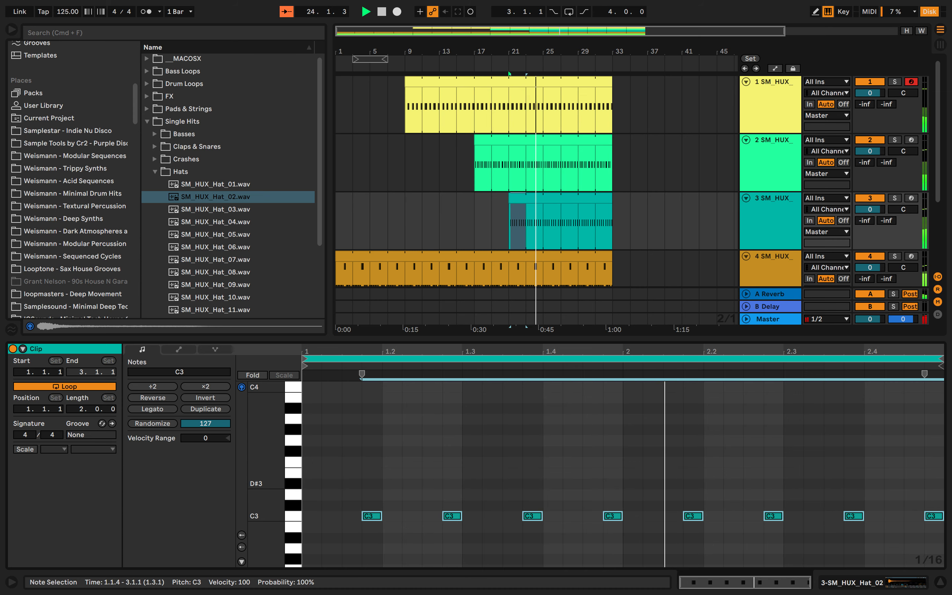
pyautogui.press('Left')
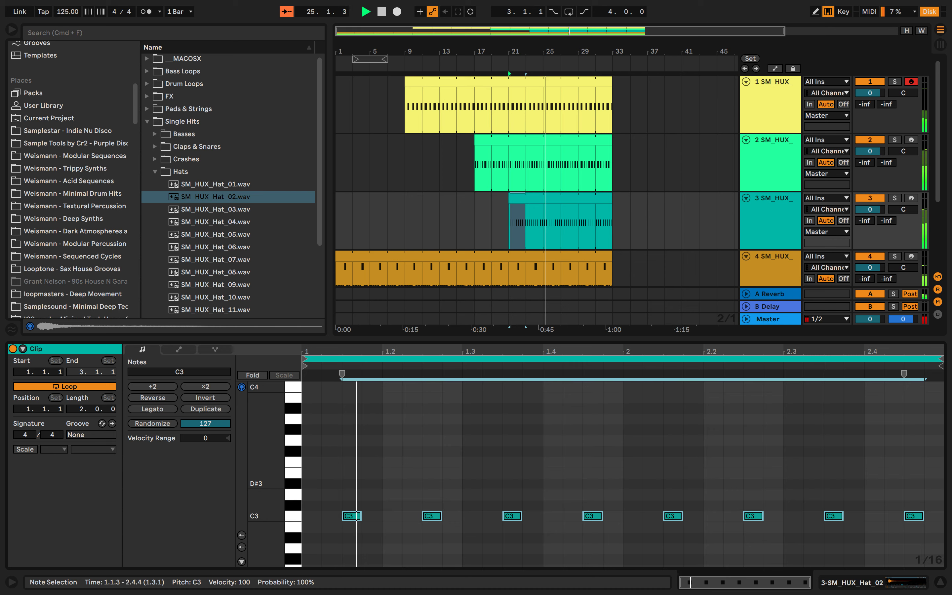
# - Transpose all the hat notes down two semitones to A#2, shorten them to slivers at each beat's last sixteenth, and hide the clip view
pyautogui.moveTo(869, 209)
pyautogui.mouseDown()
pyautogui.moveTo(869, 225)
pyautogui.moveTo(864, 201)
pyautogui.mouseUp()
pyautogui.doubleClick(869, 209)
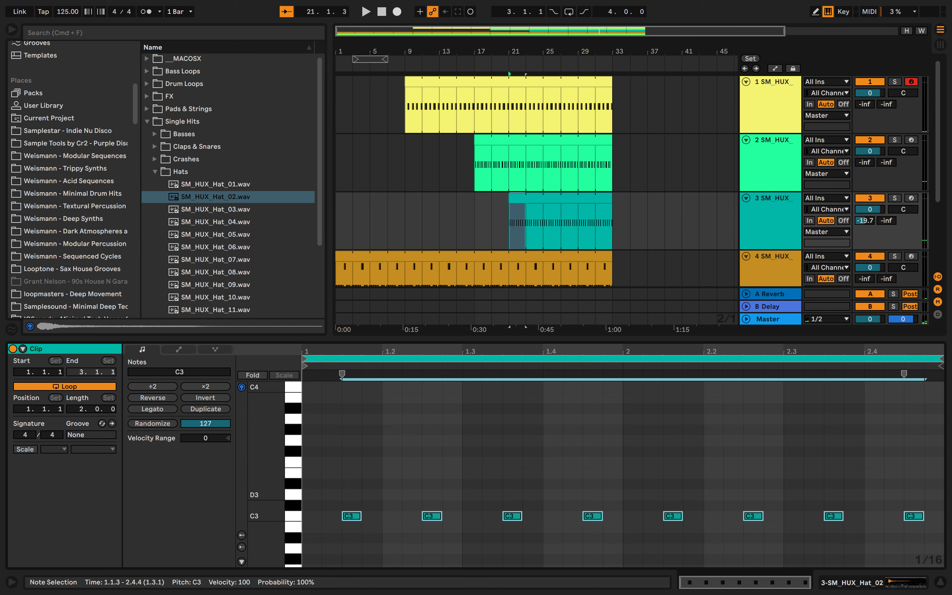
pyautogui.press('Down')
pyautogui.press('Down')
pyautogui.press('space')
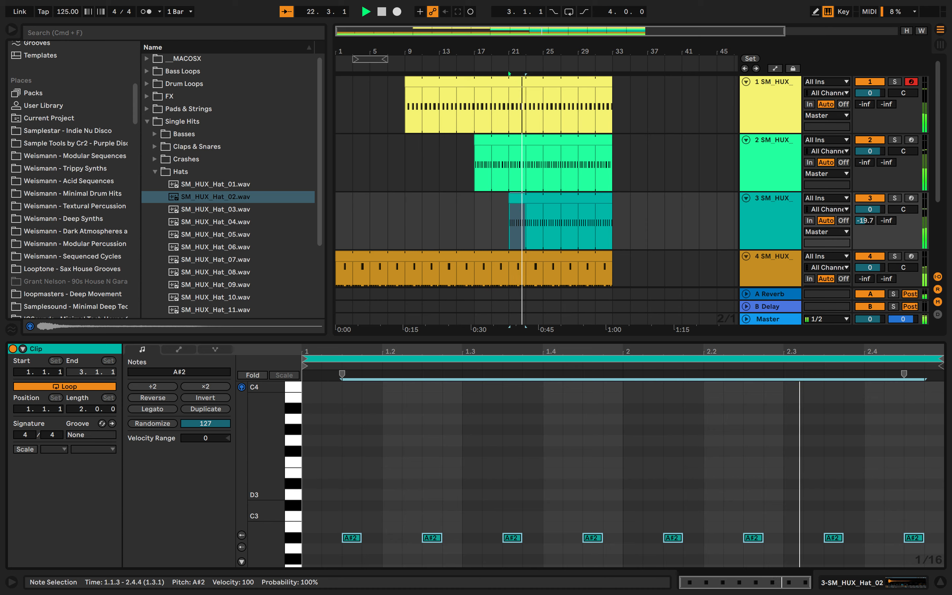
pyautogui.hotkey('shift', 'Left')
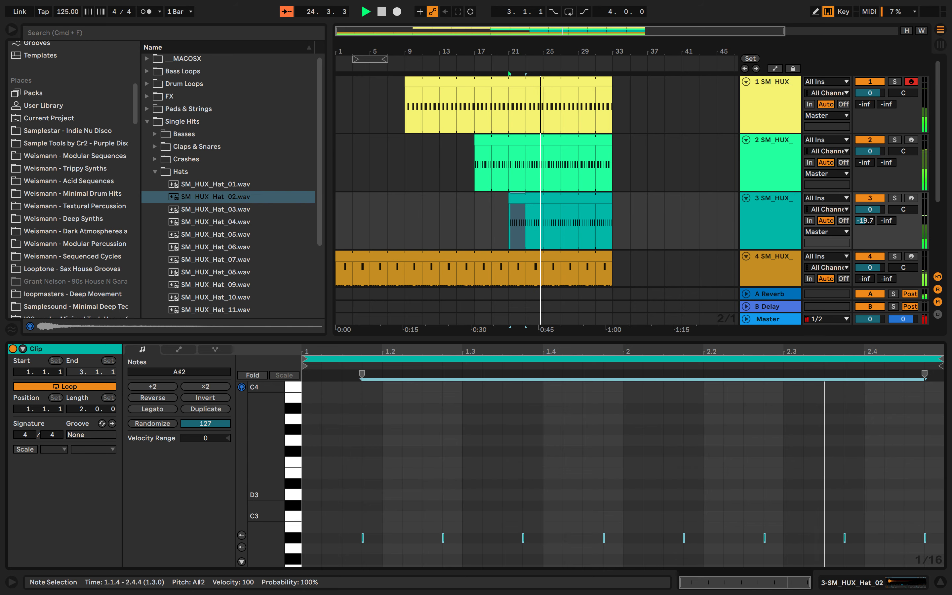
pyautogui.press('alt+super+l')
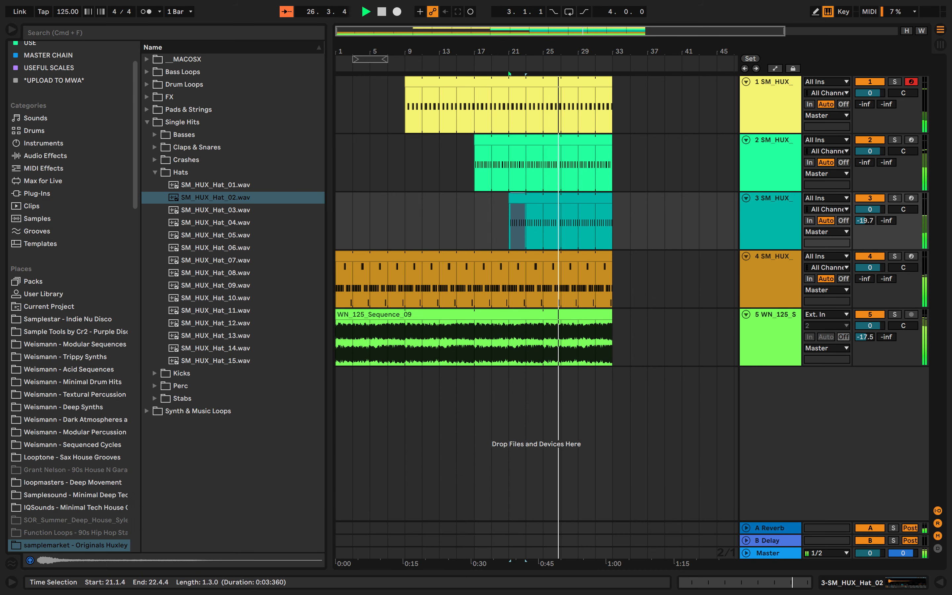
# - Try trimming the end of the first track's clap clip to bar 29, undo the trim, and stop playback
pyautogui.moveTo(610, 82); pyautogui.dragTo(577, 82)
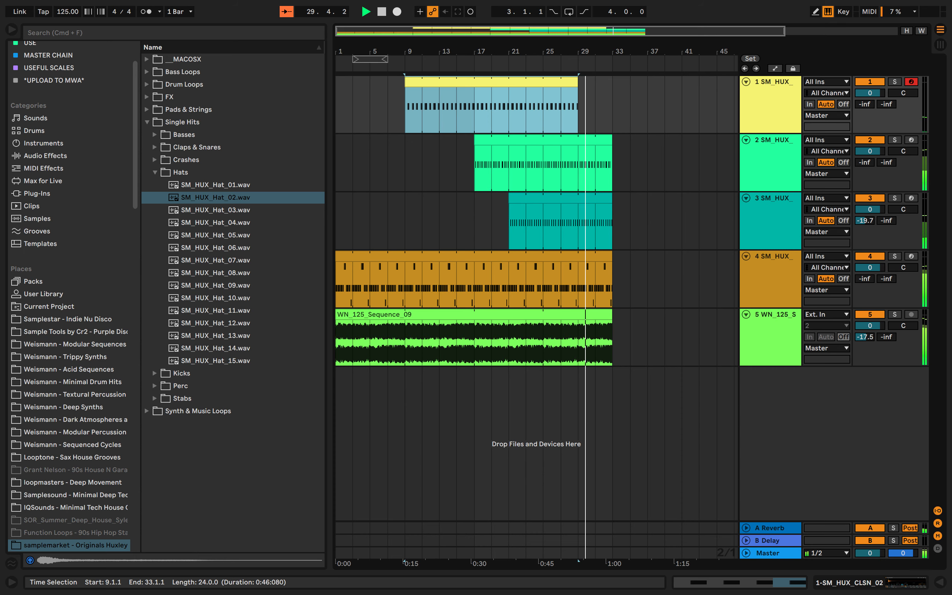
pyautogui.press('super+z')
pyautogui.press('space')
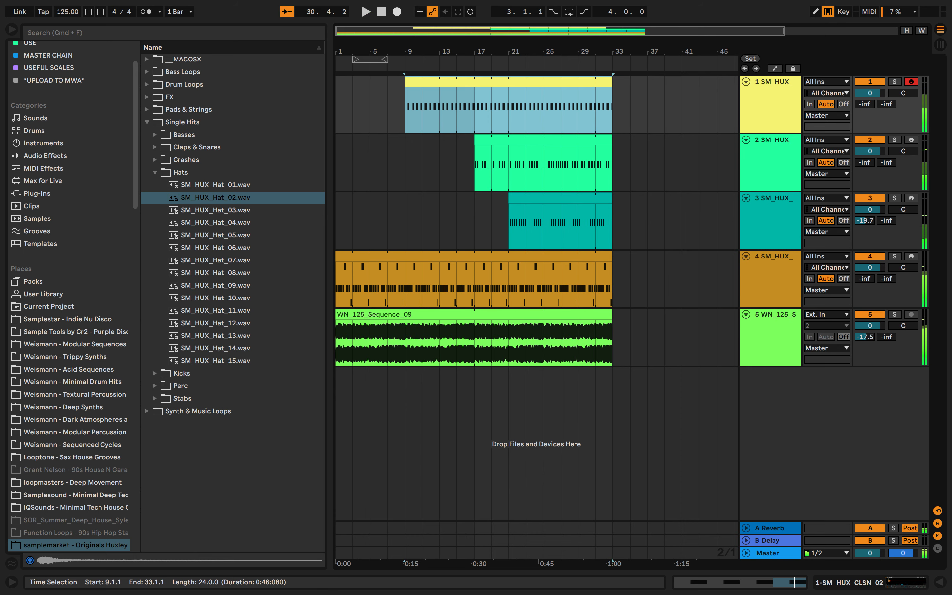
# - Trim the kick clip to end at bar 29 and play the arrangement from bar 25
pyautogui.moveTo(611, 256); pyautogui.dragTo(577, 256)
pyautogui.click(543, 289)
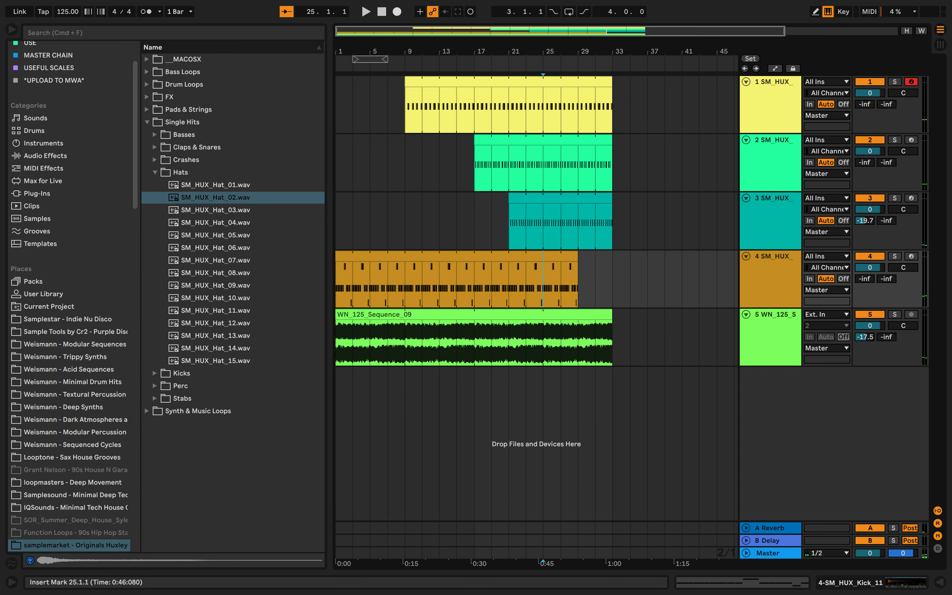
pyautogui.press('space')
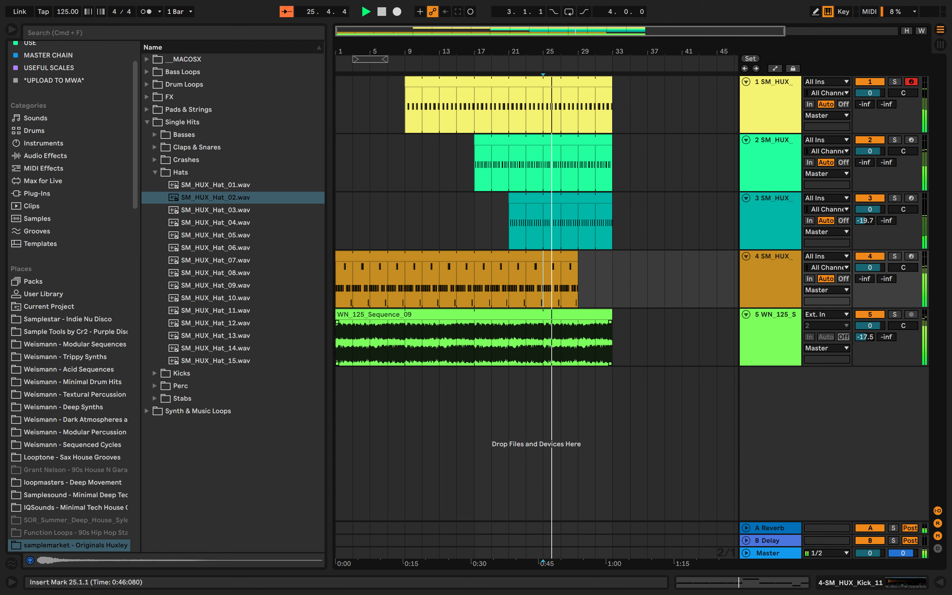
pyautogui.press('space')
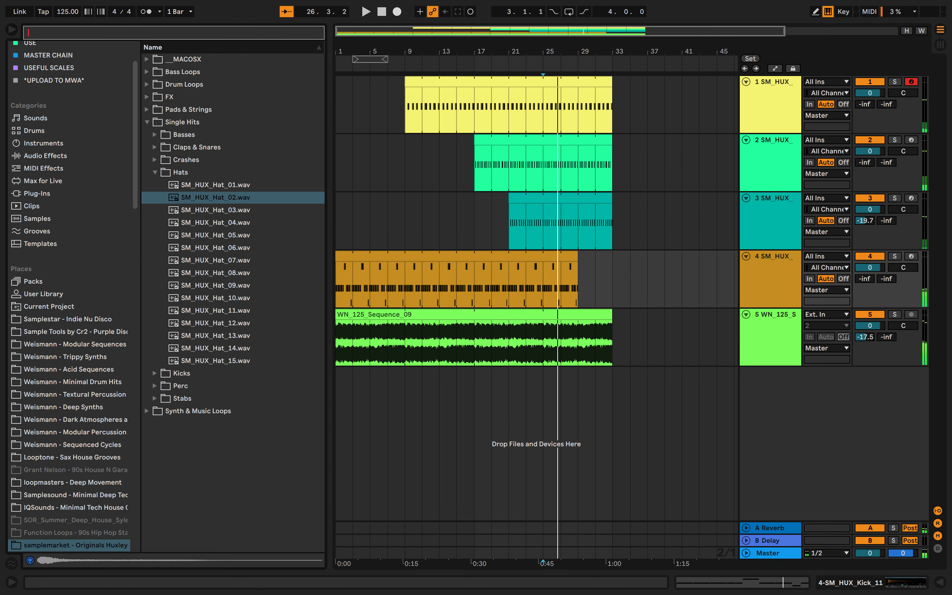
# - Place SM_HUX_123_FX_SnareRoll.wav from the FX folder at bar 31 on a new audio track, with an empty audio track above it
pyautogui.click(169, 110)
pyautogui.click(169, 96)
pyautogui.press('Down')
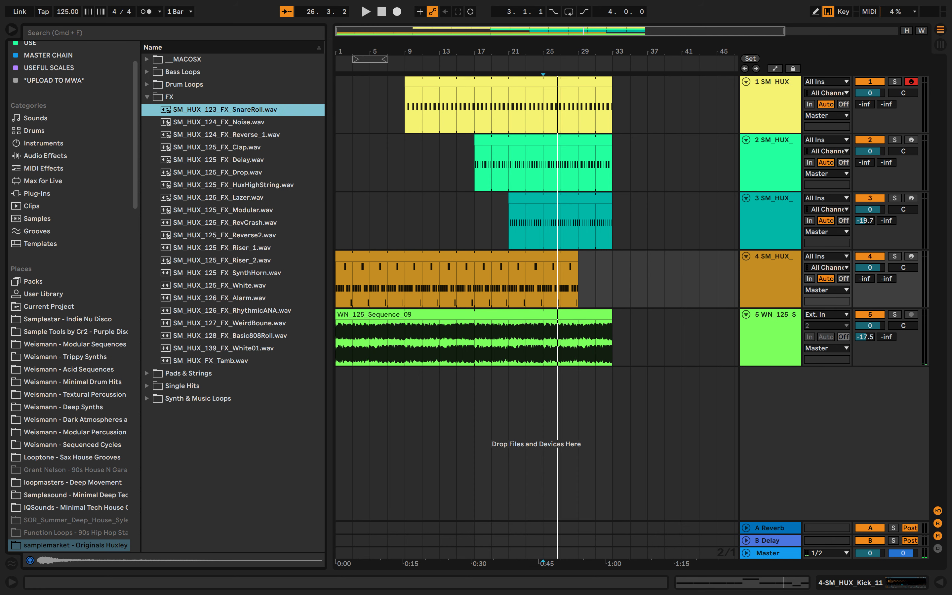
pyautogui.moveTo(213, 109); pyautogui.dragTo(614, 372)
pyautogui.press('Up')
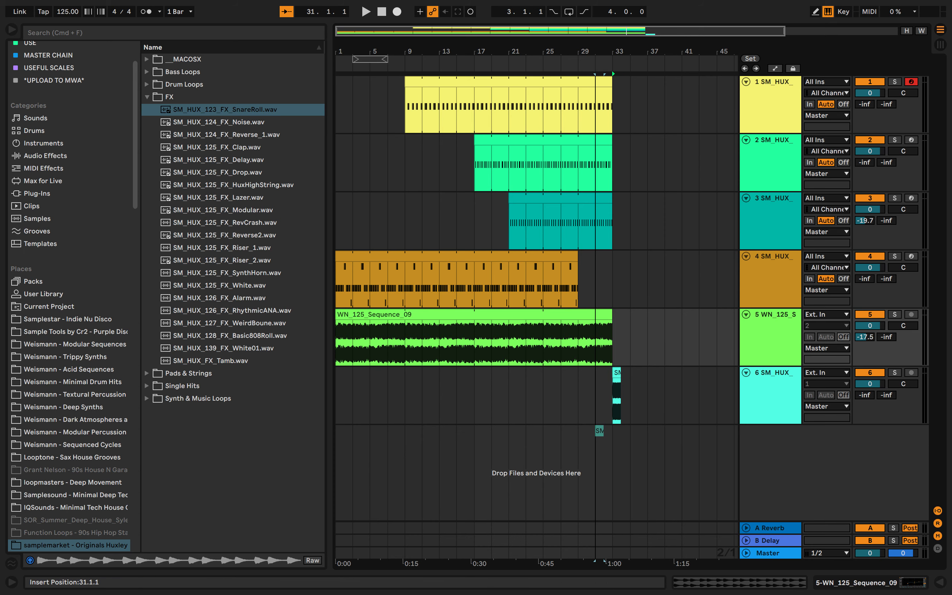
pyautogui.press('super+t')
pyautogui.hscroll(3, 536, 276)
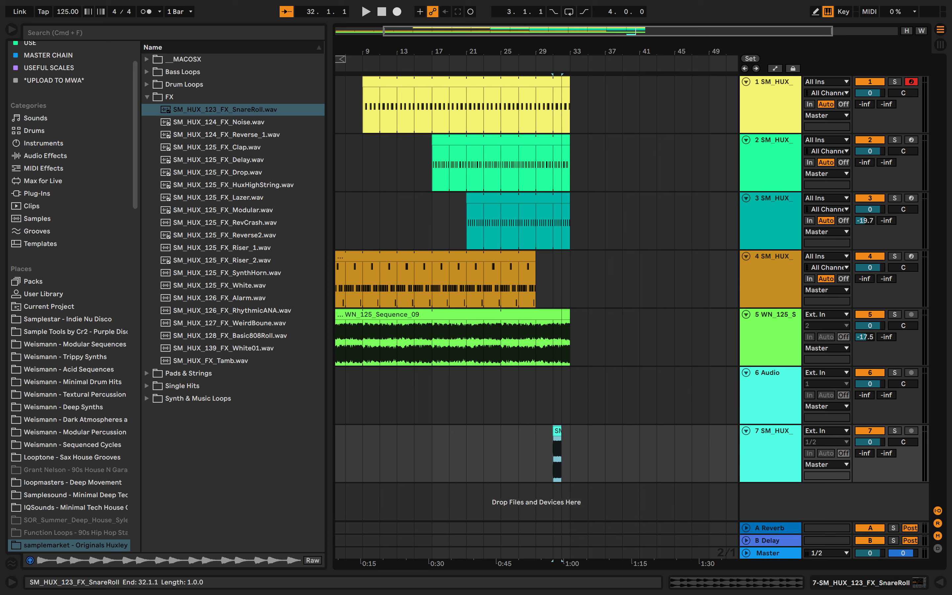
# - Lengthen the snare roll so it runs from bar 31 to bar 33
pyautogui.scroll(5, 561, 431)
pyautogui.moveTo(551, 431); pyautogui.dragTo(525, 431)
pyautogui.scroll(-2, 562, 431)
pyautogui.scroll(-5, 525, 431)
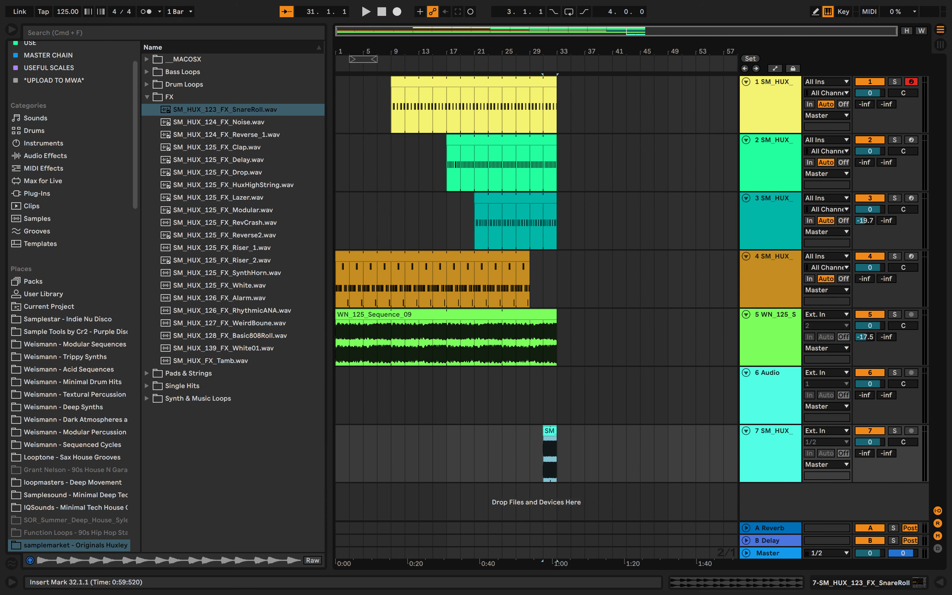
# - Add SM_HUX_124_FX_Noise.wav to the empty audio track from bar 31 to bar 33, reverse it, and play from bar 31
pyautogui.click(219, 122)
pyautogui.moveTo(219, 122); pyautogui.dragTo(618, 373)
pyautogui.scroll(5, 532, 372)
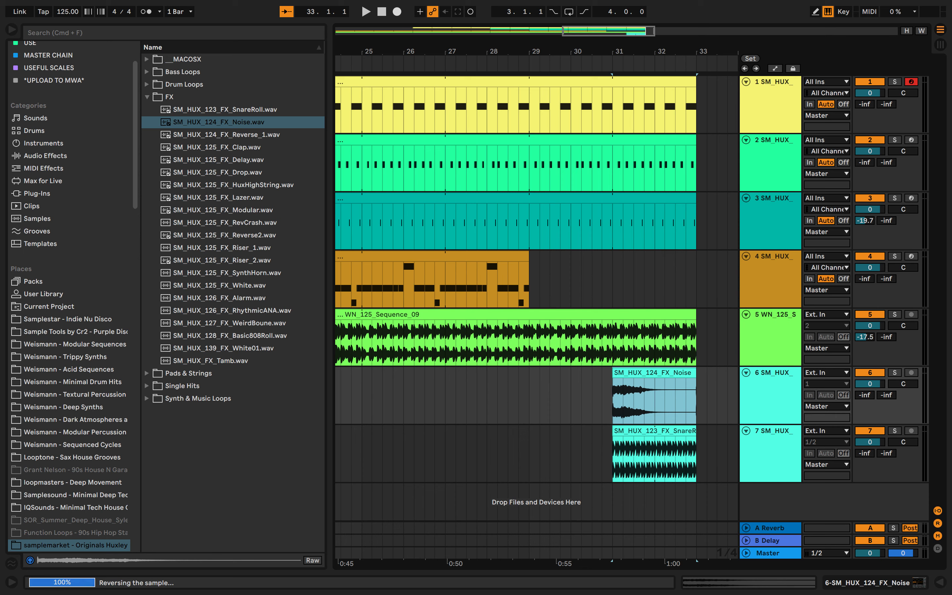
pyautogui.scroll(-5, 528, 372)
pyautogui.press('space')
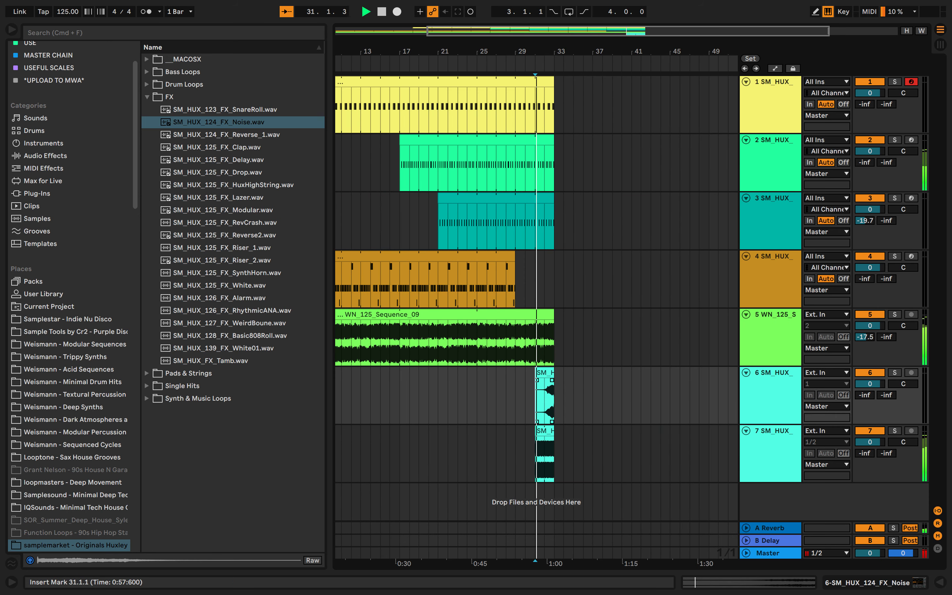
# - Try lowering the snare roll track's volume during playback and undo the change
pyautogui.moveTo(870, 442); pyautogui.dragTo(870, 452)
pyautogui.press('space')
pyautogui.press('super+z')
# - Trim the snare roll to start at bar 32 and play the transition from 30.4.1
pyautogui.scroll(5, 535, 372)
pyautogui.hscroll(-2, 535, 373)
pyautogui.moveTo(505, 431); pyautogui.dragTo(544, 431)
pyautogui.click(494, 452)
pyautogui.press('space')
pyautogui.scroll(-5, 494, 452)
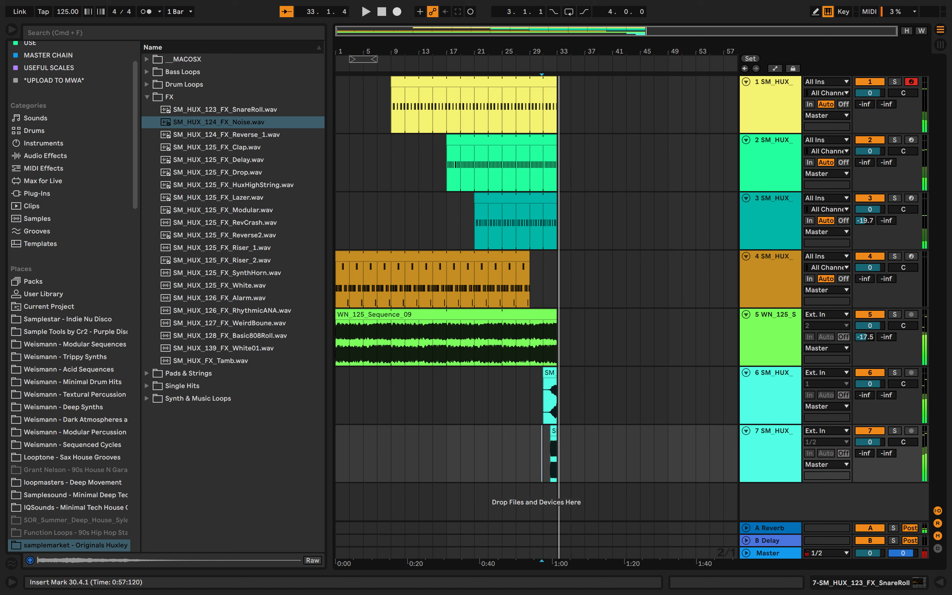
# - Add SM_HUX_125_FX_Delay.wav on a new audio track, reverse it, and trim it to run from bar 29 to bar 33
pyautogui.click(553, 431)
pyautogui.click(226, 135)
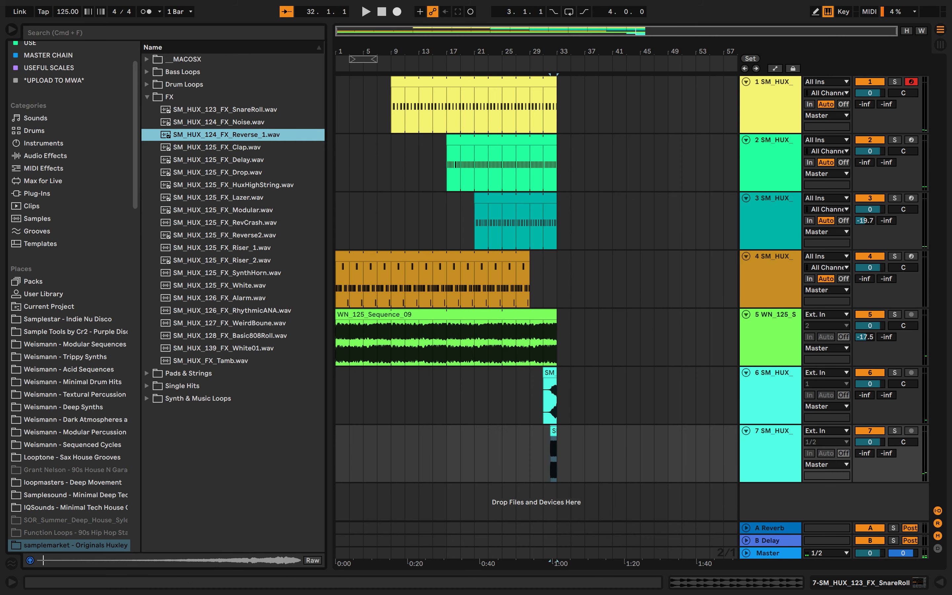
pyautogui.press('Down')
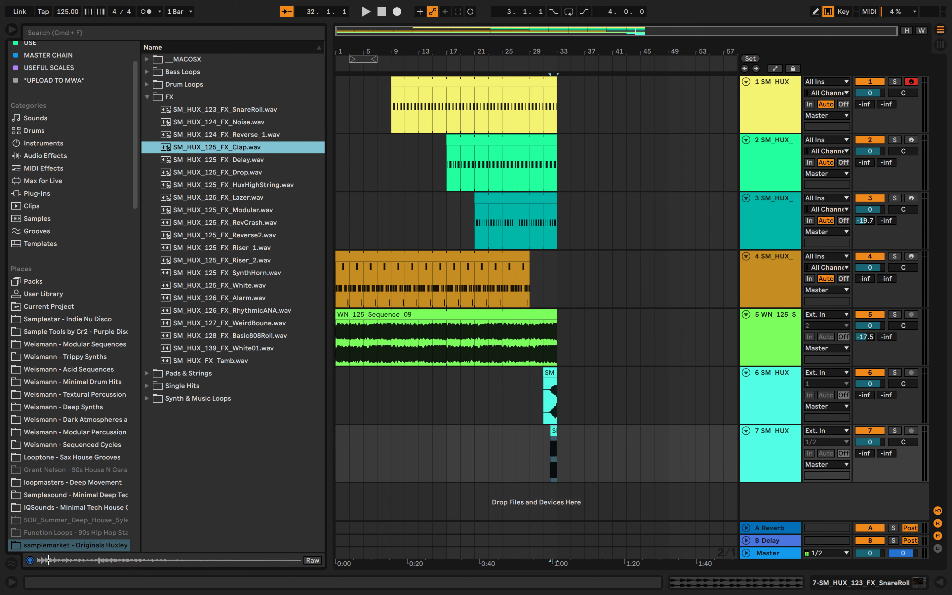
pyautogui.press('Down')
pyautogui.moveTo(220, 160); pyautogui.dragTo(504, 497)
pyautogui.hotkey('shift', 'z')
pyautogui.press('r')
pyautogui.hscroll(5, 503, 496)
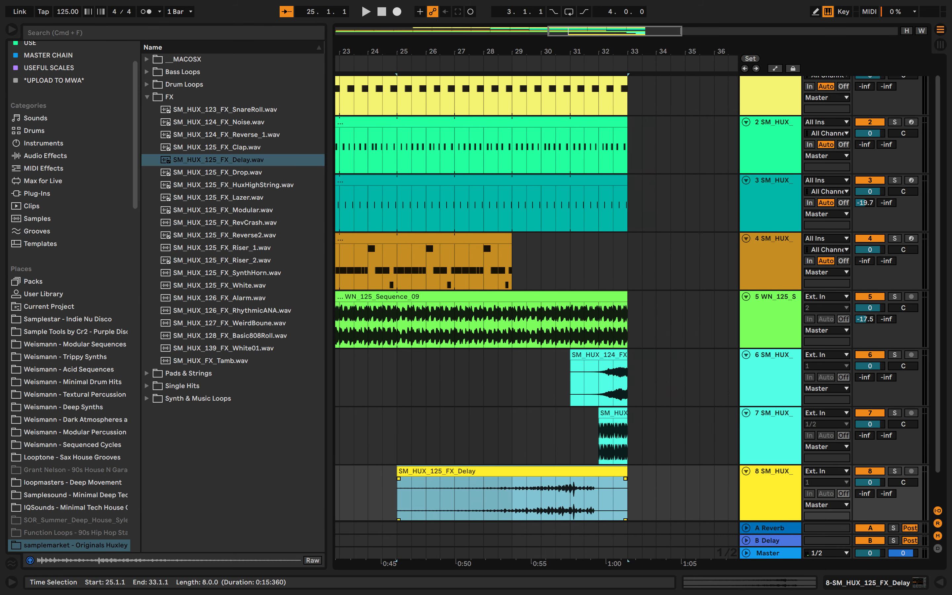
pyautogui.moveTo(397, 471); pyautogui.dragTo(511, 471)
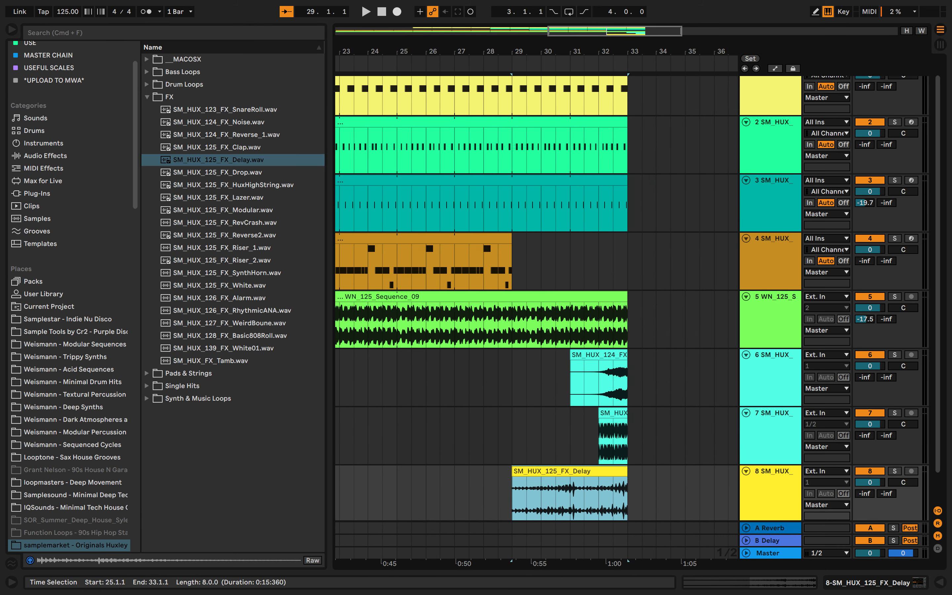
# - Play the transition from 28.3.1 and delete the snare roll clip between bars 32 and 33
pyautogui.click(498, 480)
pyautogui.press('space')
pyautogui.press('-')
pyautogui.press('-')
pyautogui.press('-')
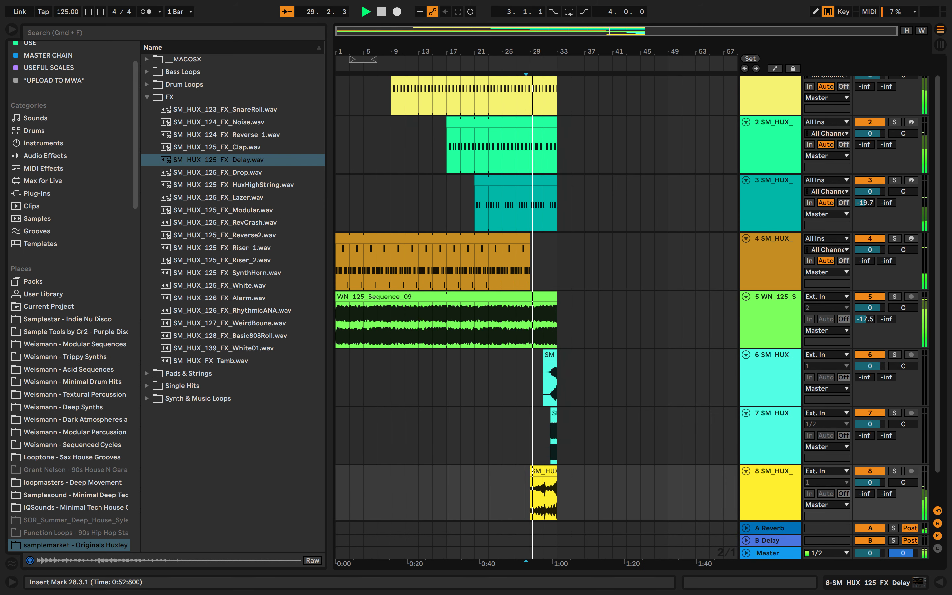
pyautogui.click(553, 413)
pyautogui.press('Delete')
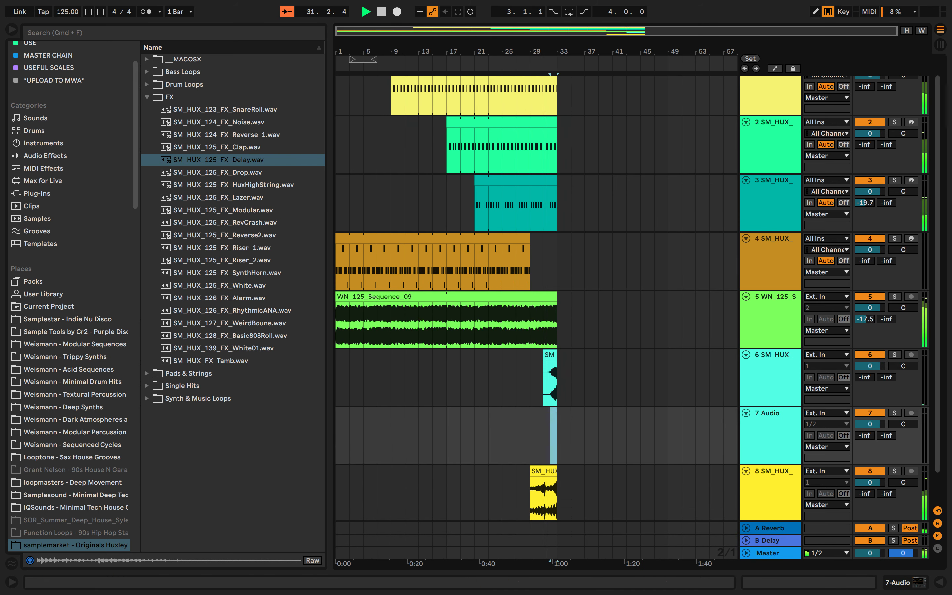
pyautogui.press('z')
pyautogui.hscroll(7, 536, 334)
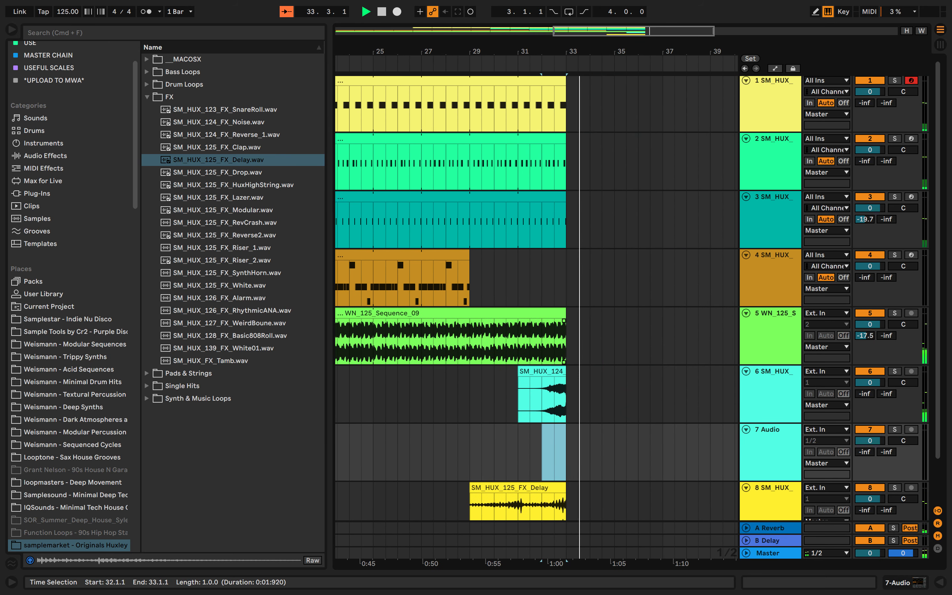
pyautogui.press('space')
# - Add SM_HUX_125_FX_Drop.wav to the emptied track 7 from bar 29 to bar 33 and reverse it
pyautogui.click(217, 172)
pyautogui.moveTo(217, 172); pyautogui.dragTo(471, 451)
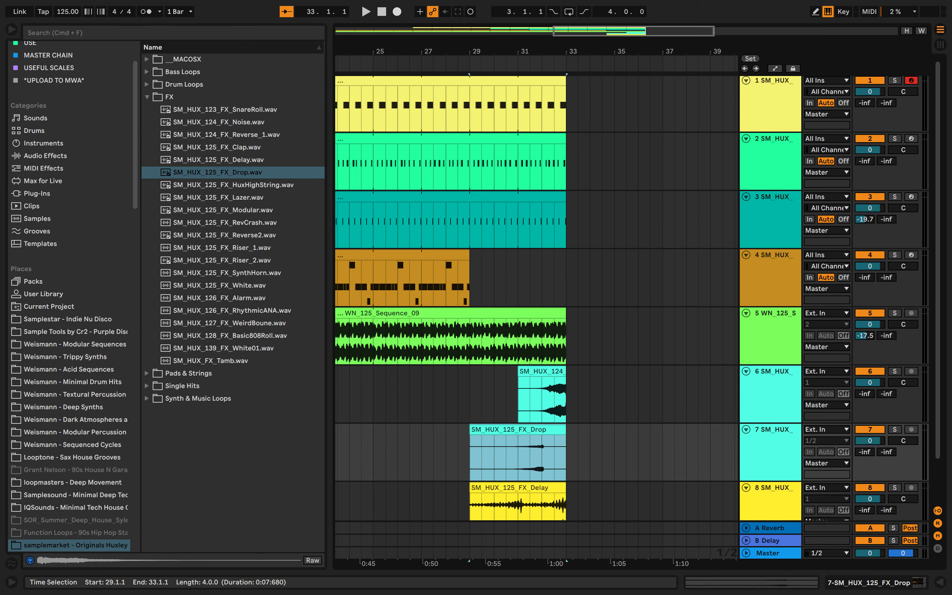
pyautogui.scroll(-2, 536, 299)
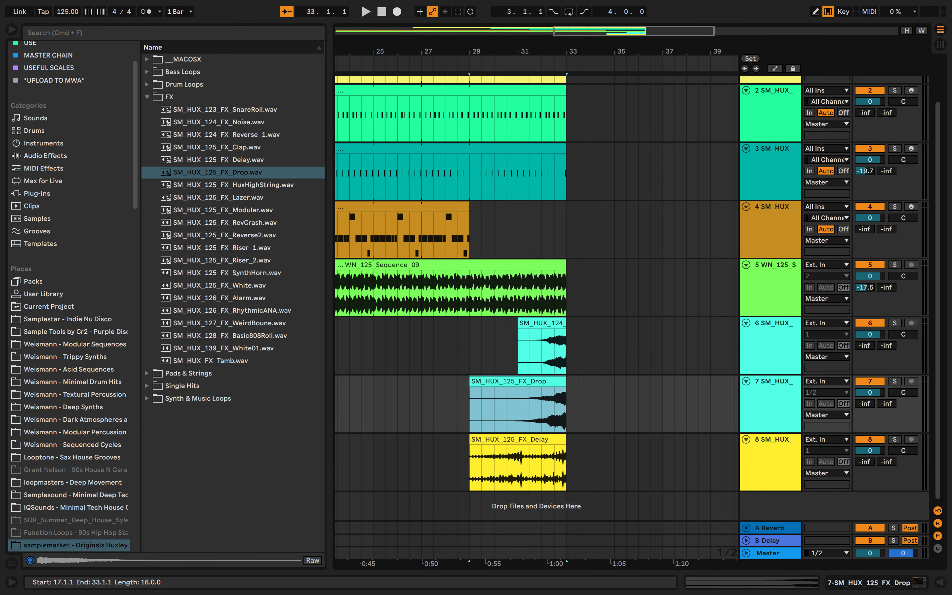
# - Add SM_HUX_125_FX_HuxHighString.wav on a new audio track and trim it to run from bar 29 to bar 33
pyautogui.click(233, 185)
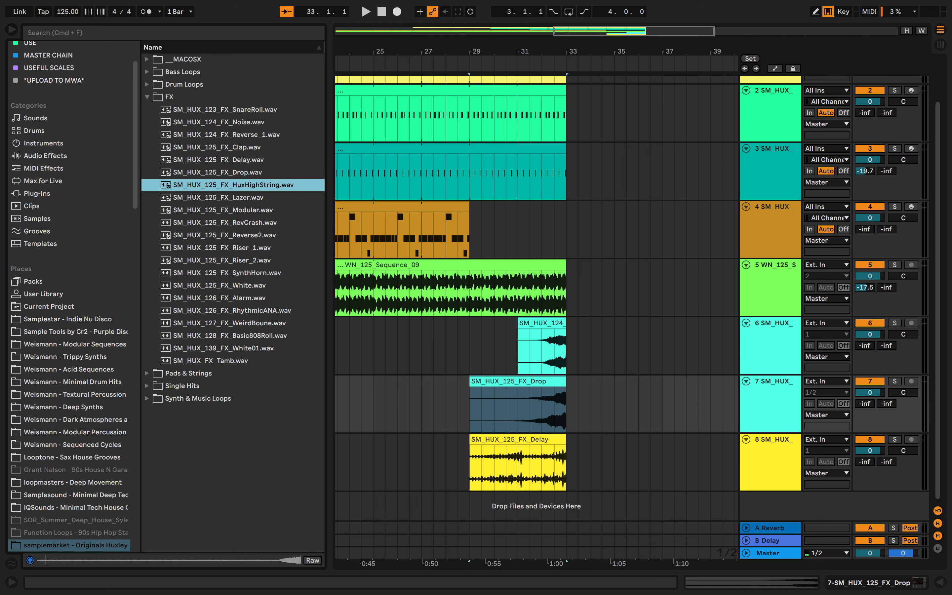
pyautogui.moveTo(233, 185); pyautogui.dragTo(376, 506)
pyautogui.press('Delete')
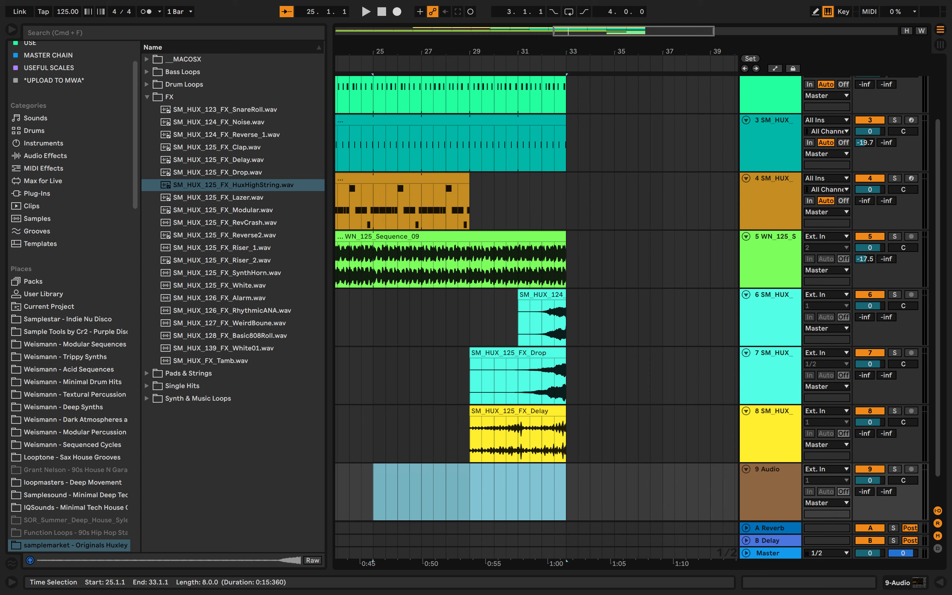
pyautogui.press('super+z')
pyautogui.moveTo(374, 469); pyautogui.dragTo(470, 469)
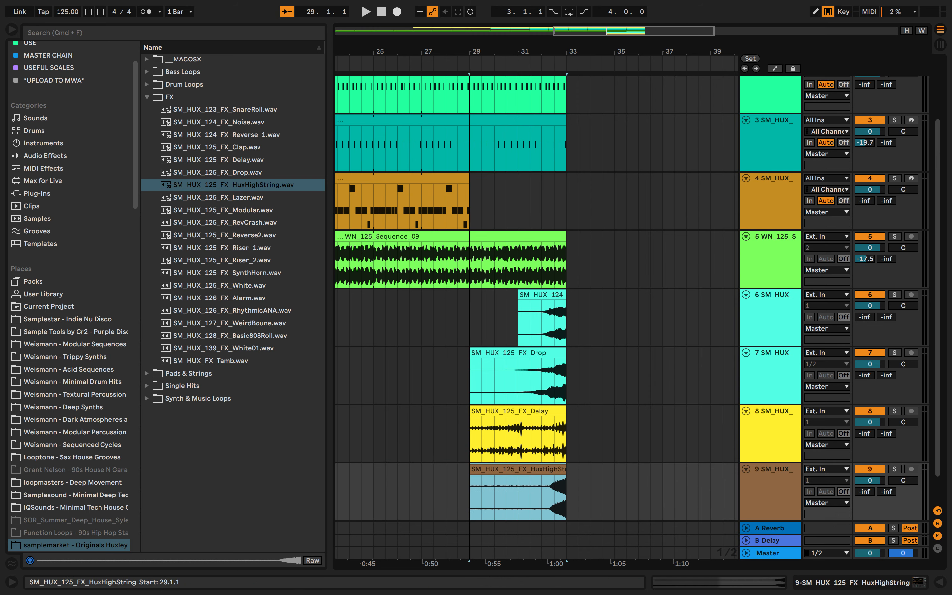
# - Play the transition with the four layered FX clips from 28.3.1 through to bar 33
pyautogui.click(457, 496)
pyautogui.press('space')
pyautogui.press('-')
pyautogui.press('-')
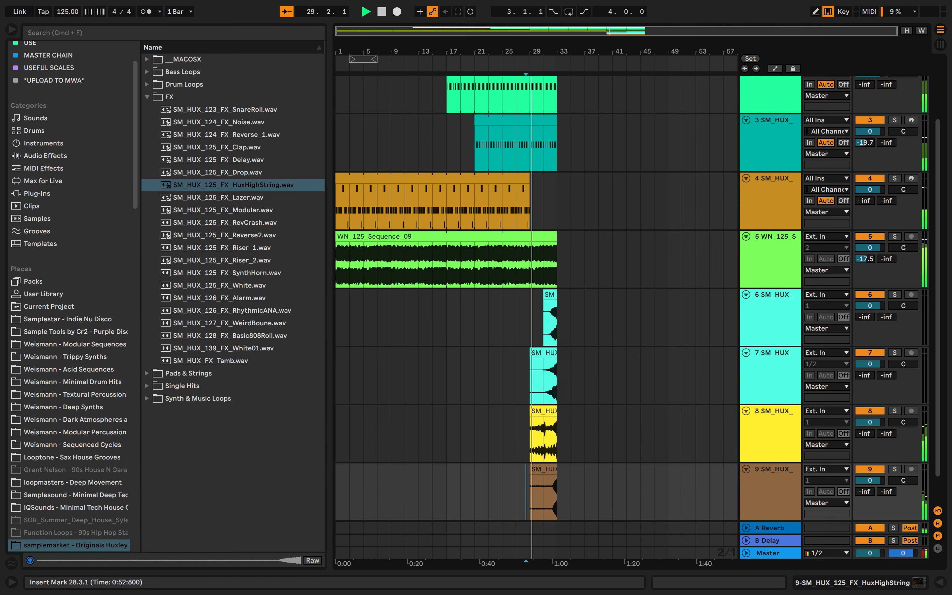
pyautogui.press('+')
pyautogui.press('+')
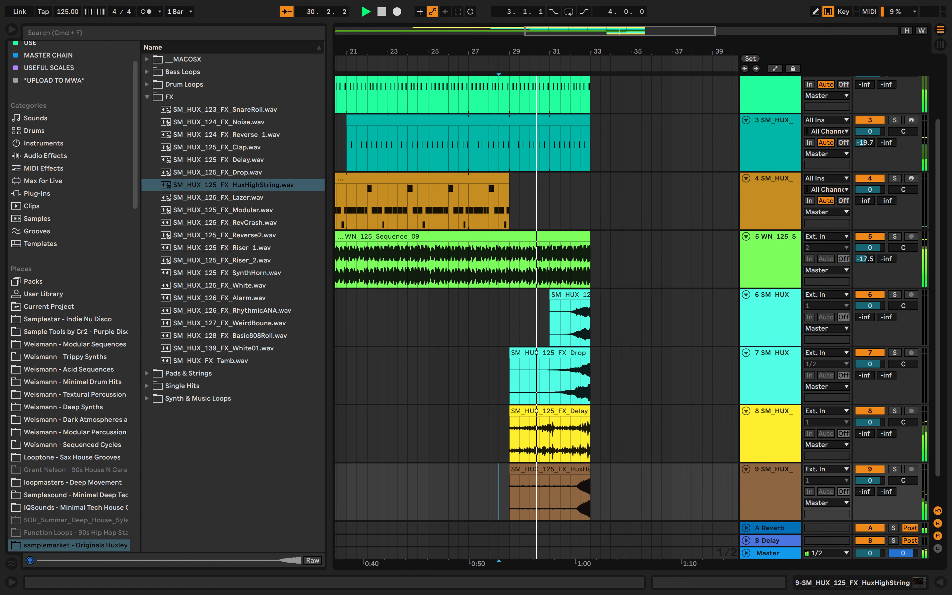
pyautogui.click(773, 295)
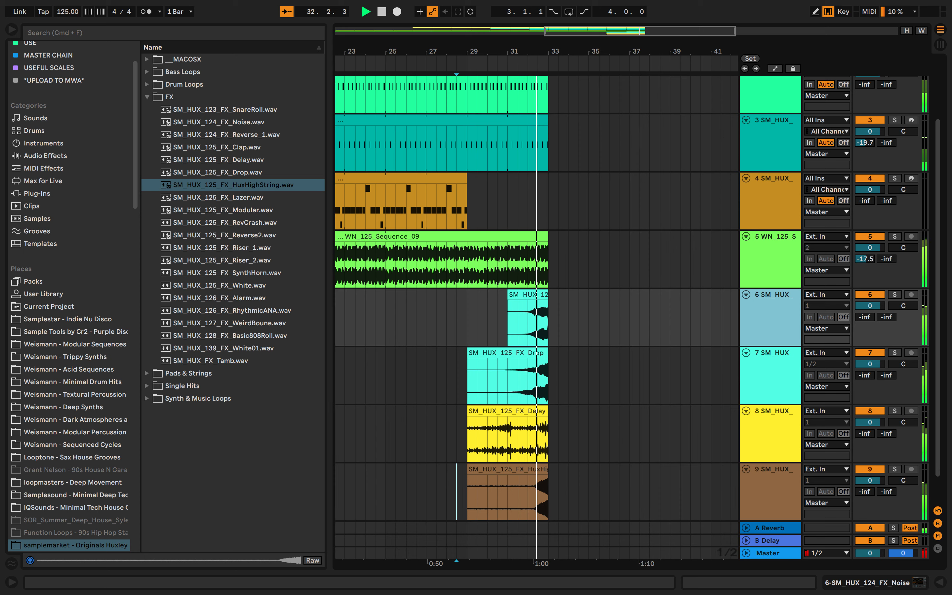
pyautogui.press('space')
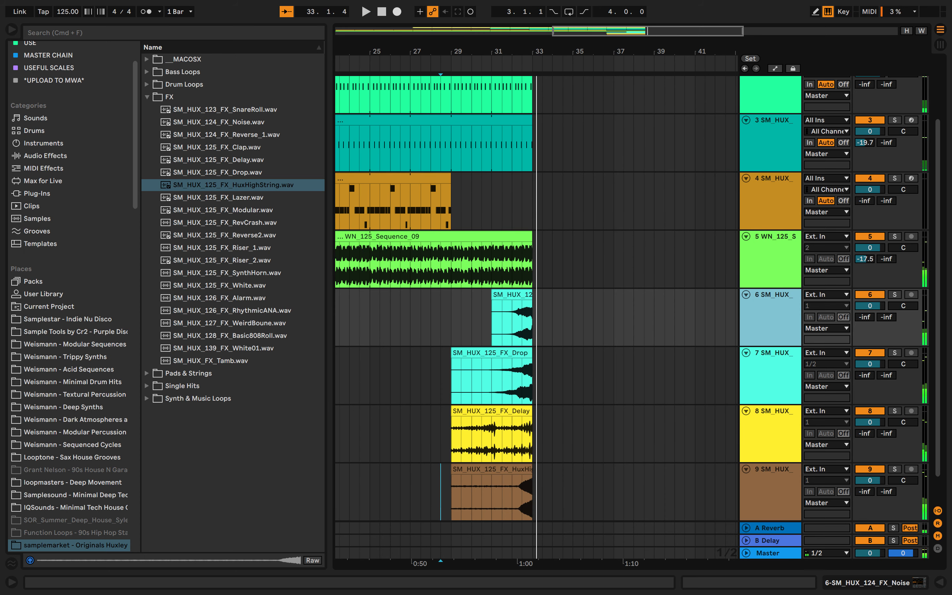
pyautogui.keyDown('shift'); pyautogui.click(773, 469); pyautogui.keyUp('shift')
pyautogui.press('space')
pyautogui.press('space')
pyautogui.press('b')
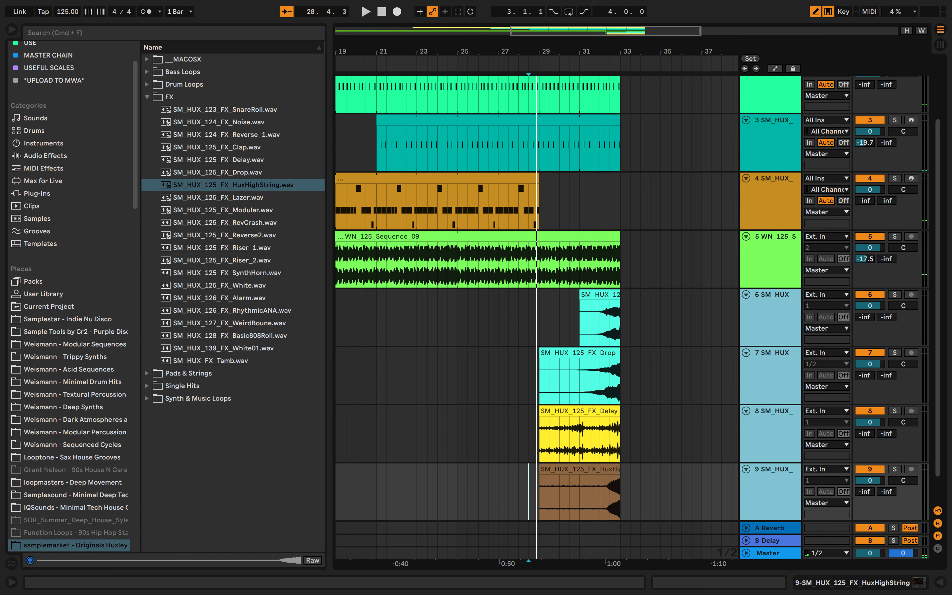
# - Add SM_HUX_123_FX_SnareRoll.wav on a new audio track from bar 32 to bar 33
pyautogui.click(225, 109)
pyautogui.scroll(-2, 551, 240)
pyautogui.moveTo(225, 109); pyautogui.dragTo(613, 505)
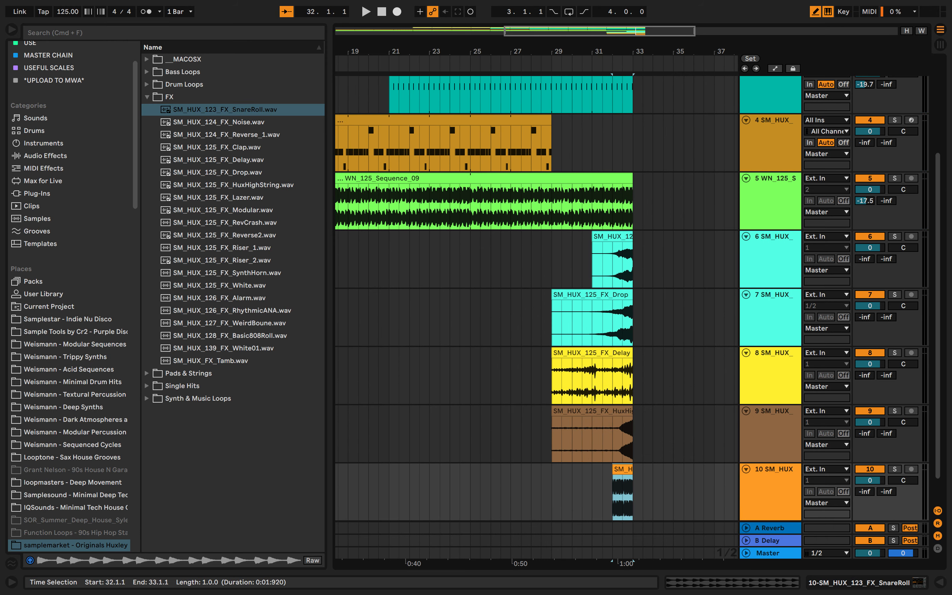
# - Play the arrangement from 29.1.1 and save the set
pyautogui.click(562, 492)
pyautogui.click(551, 492)
pyautogui.press('space')
pyautogui.press('super+s')
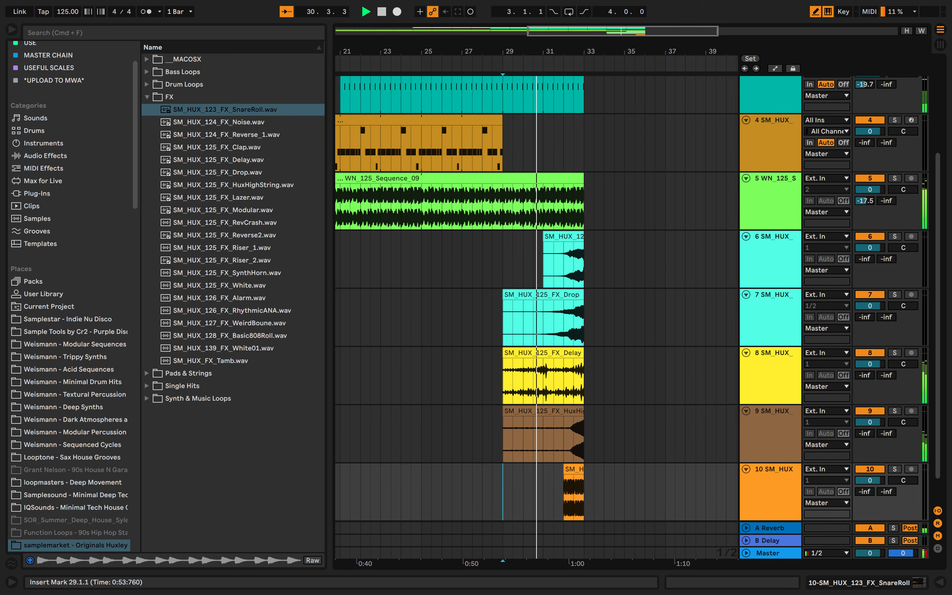
# - Set the snare roll track's Reverb send to -34.0 dB and its Delay send to -19.7 dB during playback
pyautogui.scroll(3, 570, 472)
pyautogui.scroll(-2, 569, 472)
pyautogui.scroll(4, 569, 472)
pyautogui.scroll(1, 569, 472)
pyautogui.scroll(-8, 570, 473)
pyautogui.press('space')
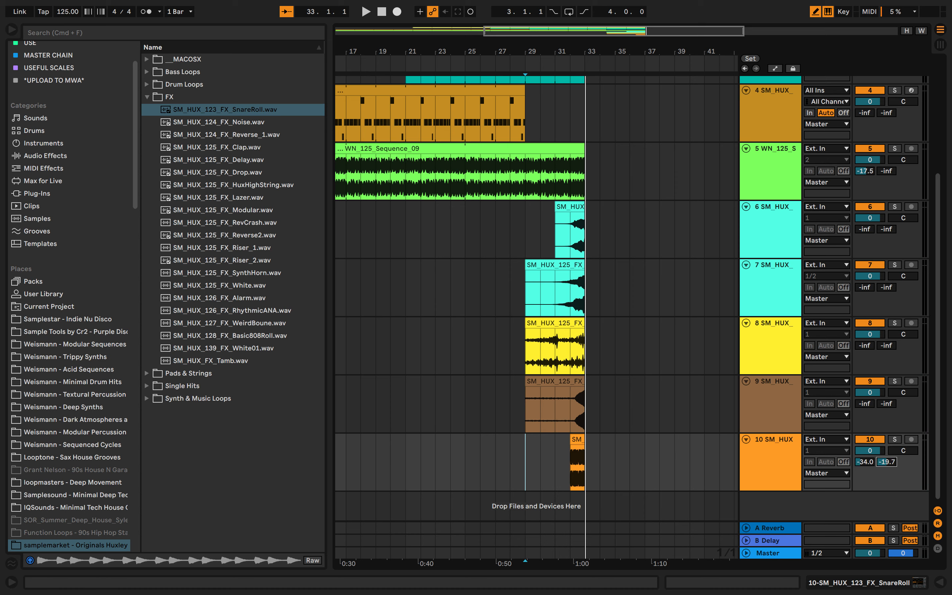
# - Group the five FX tracks, name the group FX Group, and collapse it
pyautogui.click(776, 207)
pyautogui.keyDown('shift'); pyautogui.click(777, 439); pyautogui.keyUp('shift')
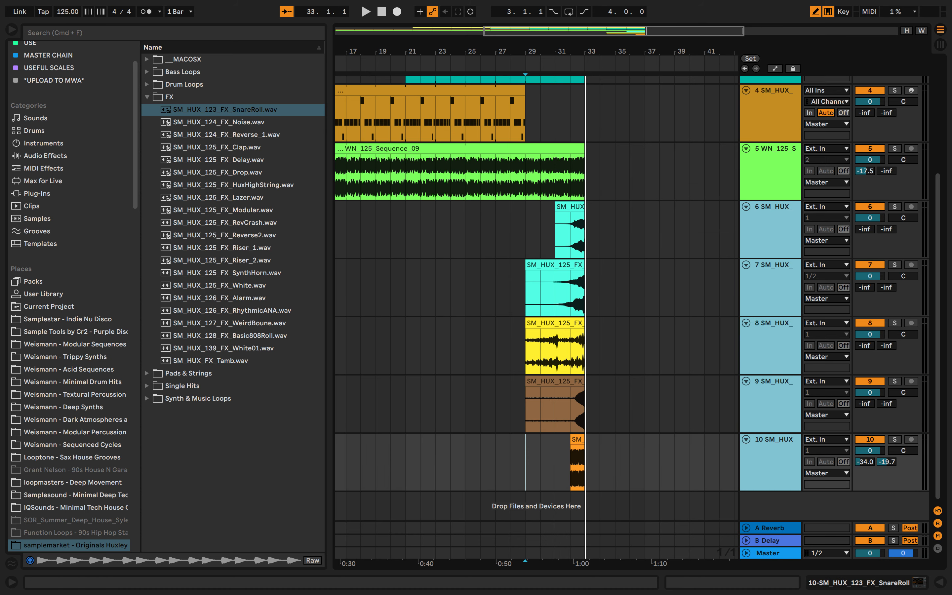
pyautogui.click(777, 439)
pyautogui.click(776, 207)
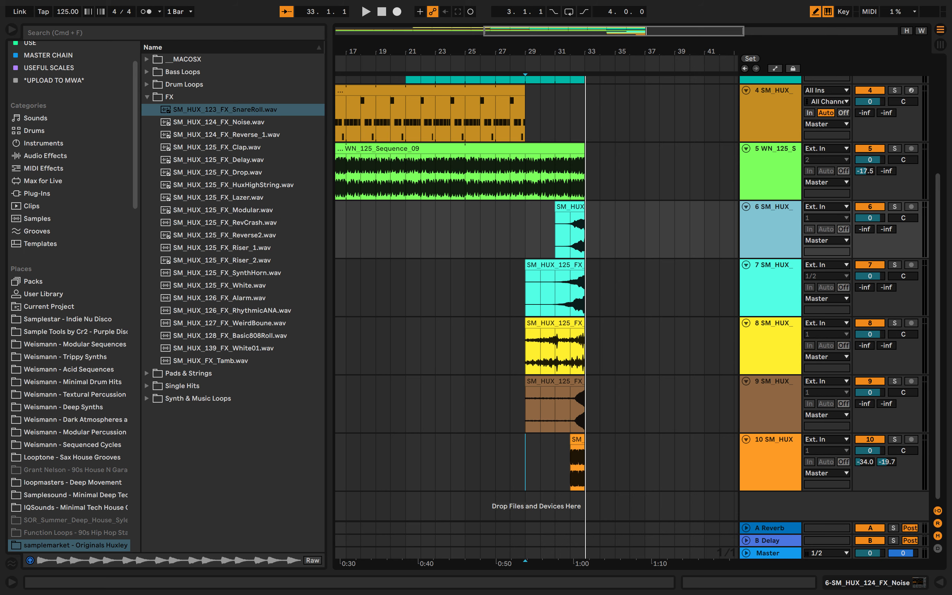
pyautogui.keyDown('shift'); pyautogui.click(776, 439); pyautogui.keyUp('shift')
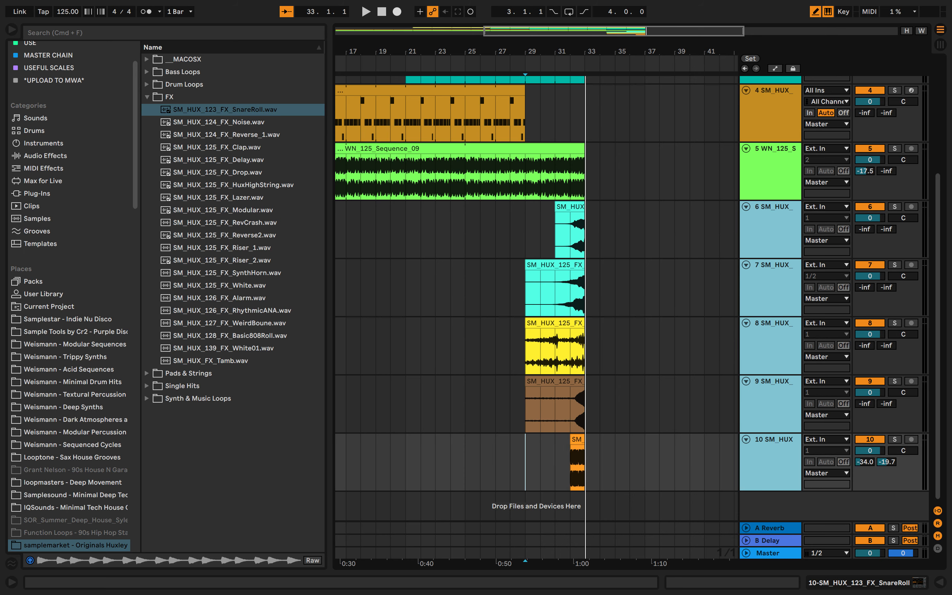
pyautogui.press('super+g')
pyautogui.click(770, 216)
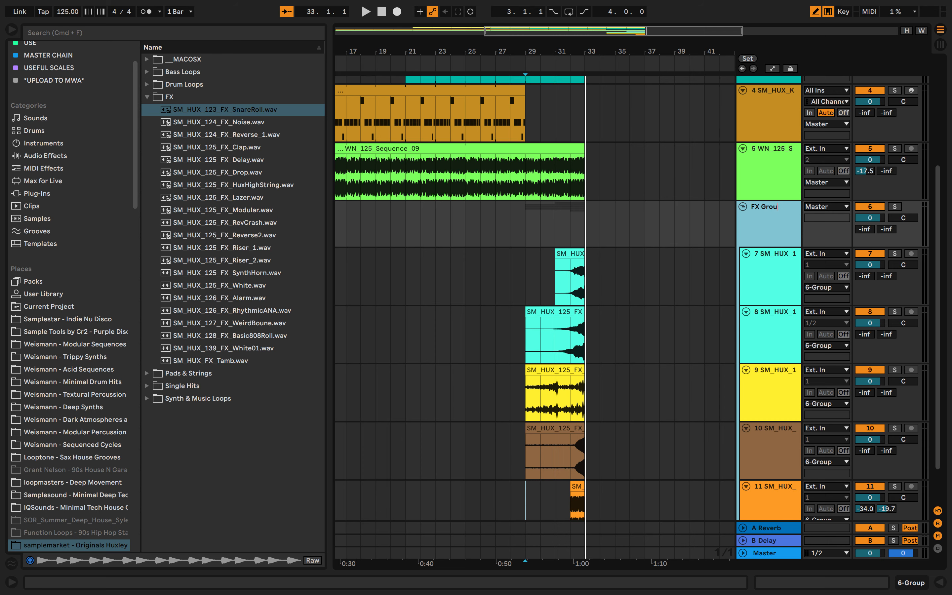
pyautogui.click(743, 206)
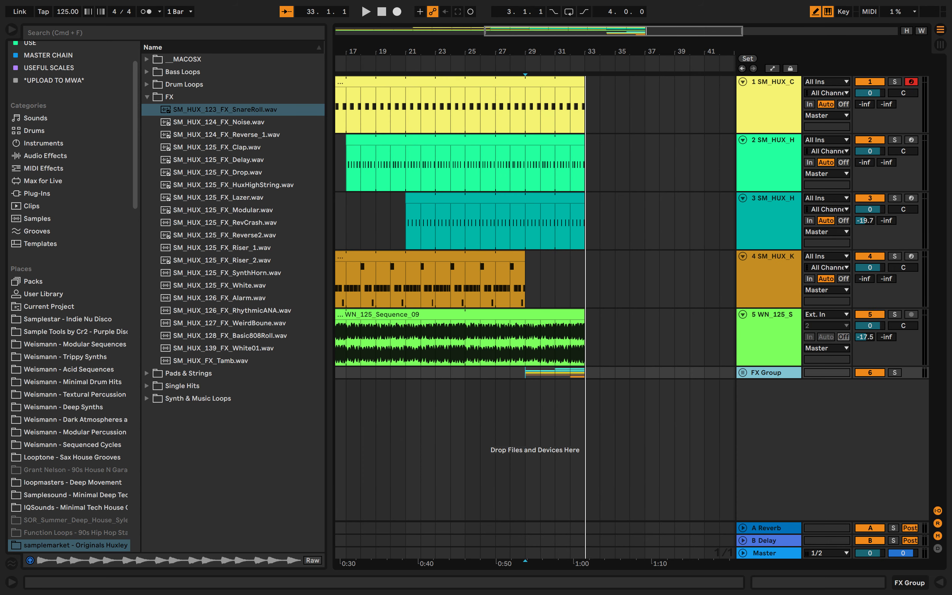
# - Unfold the FX Group, show its Track Volume automation, and draw a rise from -66.0 dB at bar 29 up to bar 33
pyautogui.click(743, 372)
pyautogui.rightClick(861, 384)
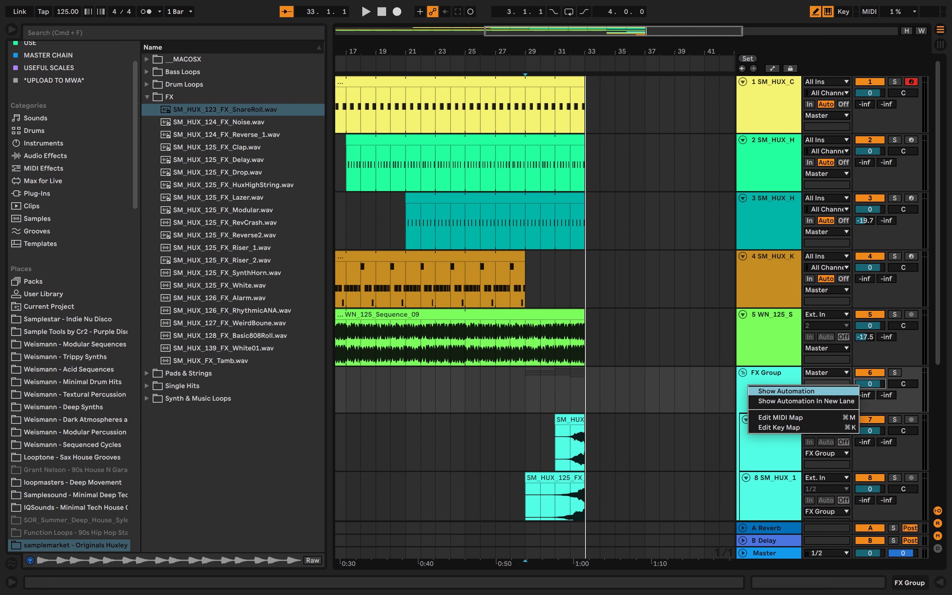
pyautogui.click(845, 391)
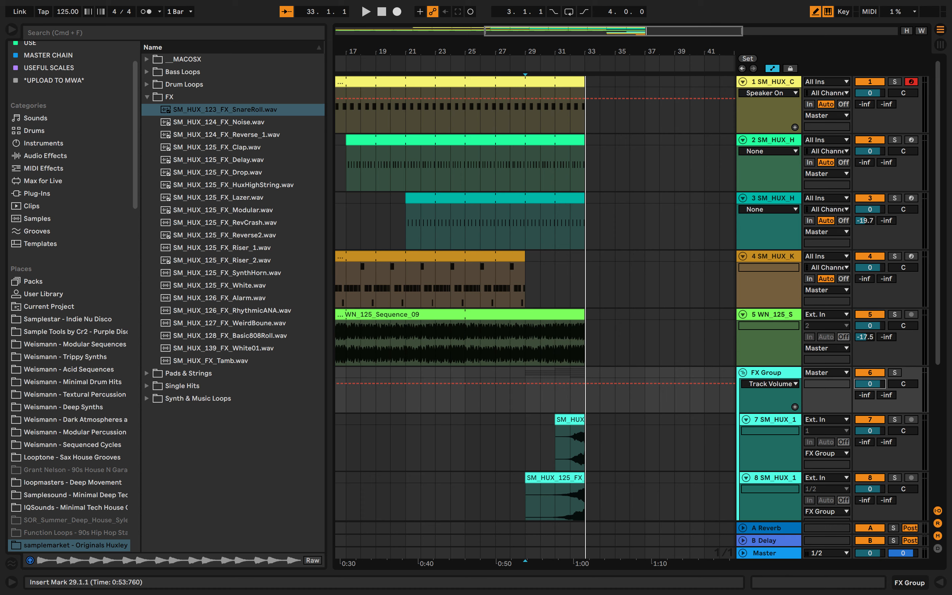
pyautogui.moveTo(525, 383)
pyautogui.mouseDown()
pyautogui.moveTo(525, 411)
pyautogui.moveTo(525, 382)
pyautogui.mouseUp()
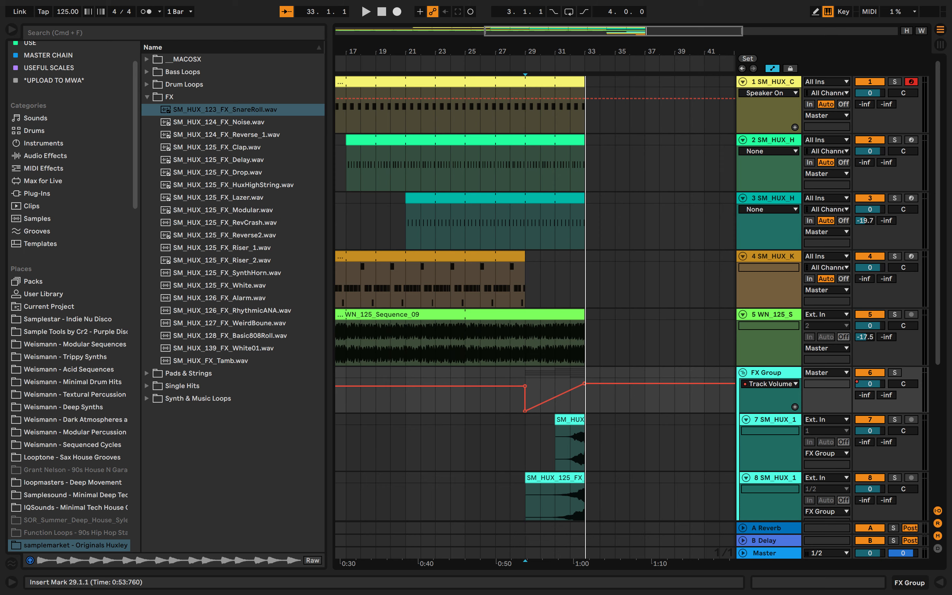
pyautogui.press('a')
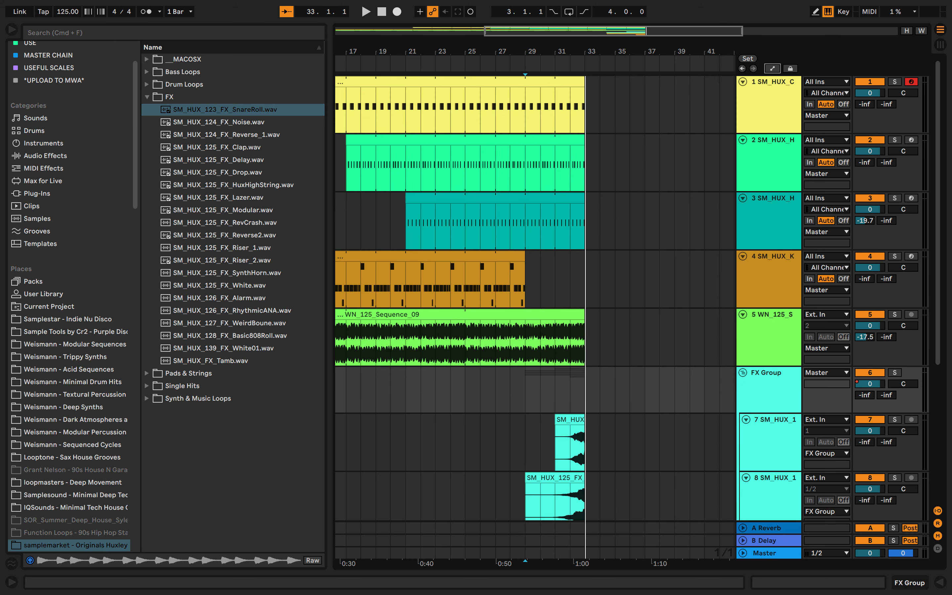
pyautogui.press('a')
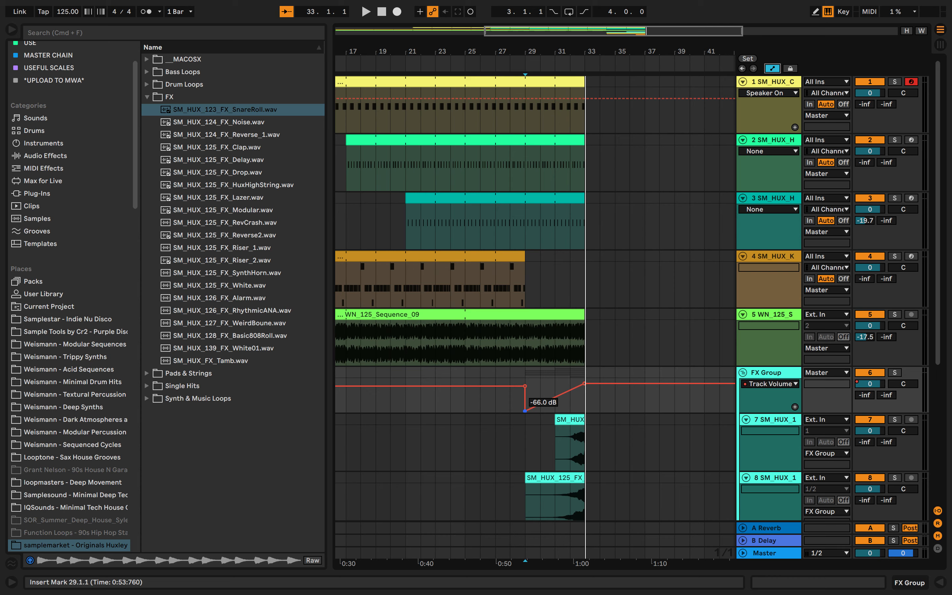
# - Play from 28.1.1 and raise the start of the FX Group's volume ramp at bar 29 to -27.0 dB
pyautogui.click(510, 420)
pyautogui.press('space')
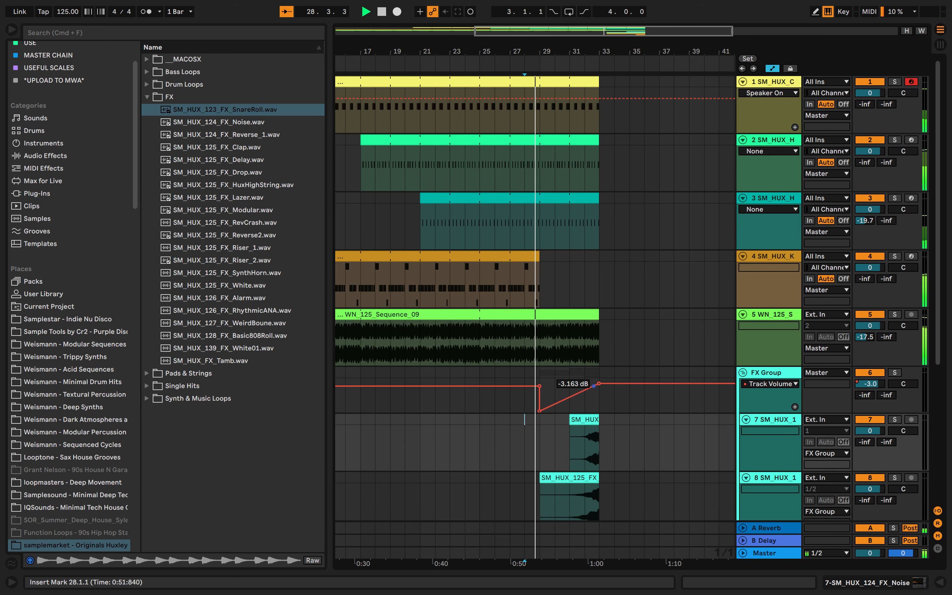
pyautogui.scroll(-5, 594, 386)
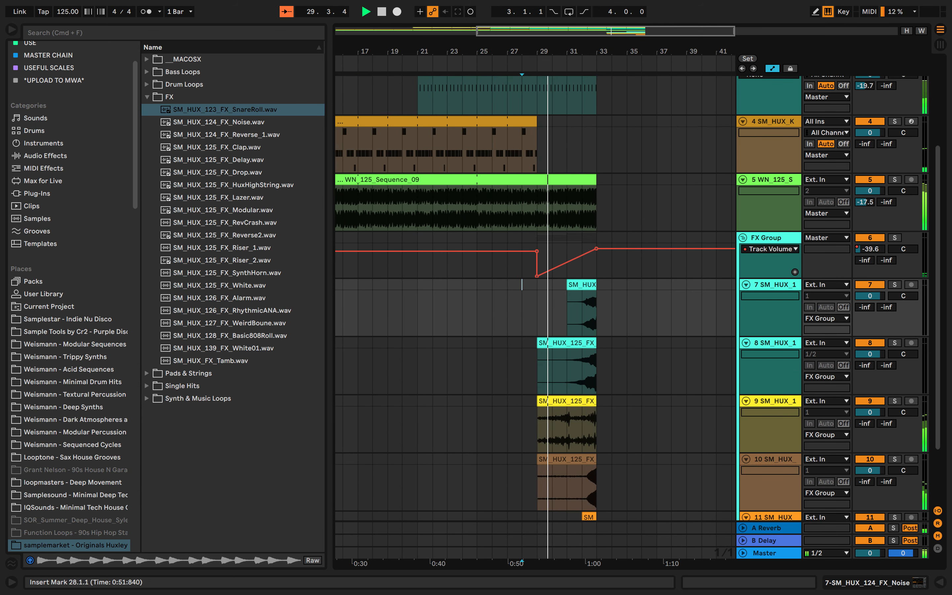
pyautogui.moveTo(536, 275); pyautogui.dragTo(537, 268)
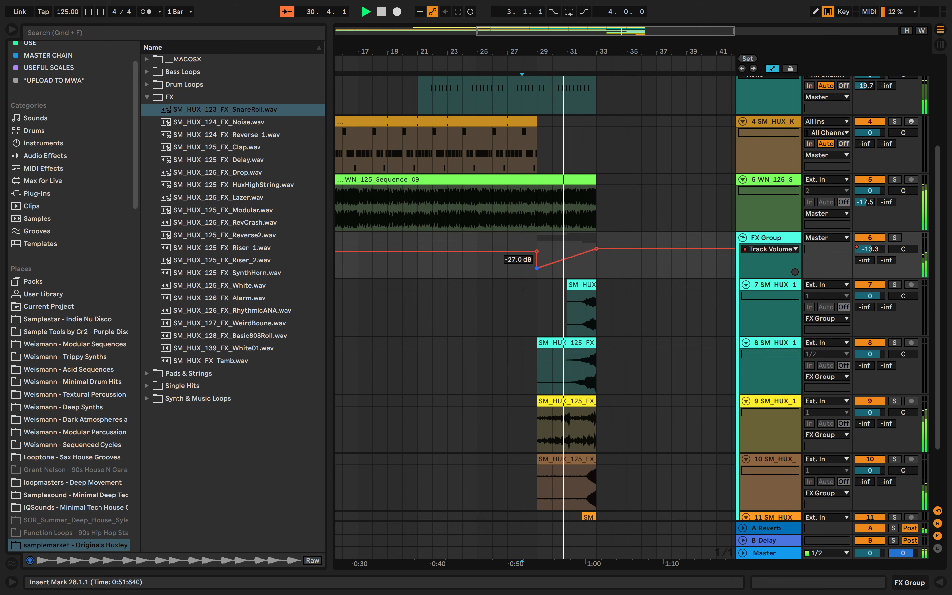
pyautogui.scroll(5, 548, 264)
pyautogui.click(556, 301)
pyautogui.scroll(-5, 557, 301)
pyautogui.scroll(-1, 557, 301)
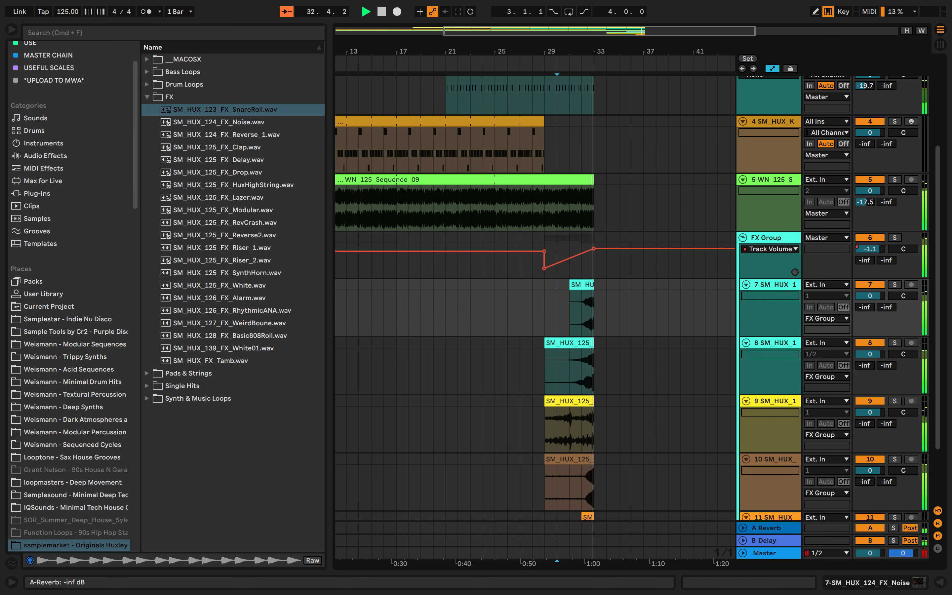
# - Stop playback, show the FX Group's Reverb send automation, and draw a rise from bar 29 up to -17.8 dB at bar 33
pyautogui.press('space')
pyautogui.rightClick(864, 260)
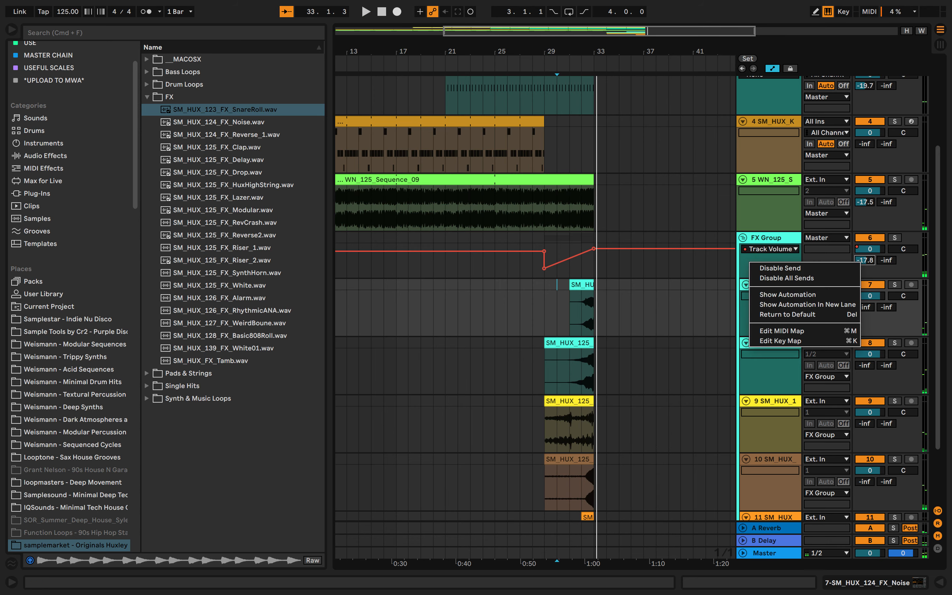
pyautogui.click(787, 295)
pyautogui.moveTo(544, 258); pyautogui.dragTo(544, 277)
# - Delete the SnareRoll clip at bar 32 on track 11
pyautogui.scroll(-4, 551, 283)
pyautogui.hscroll(-1, 551, 283)
pyautogui.click(613, 439)
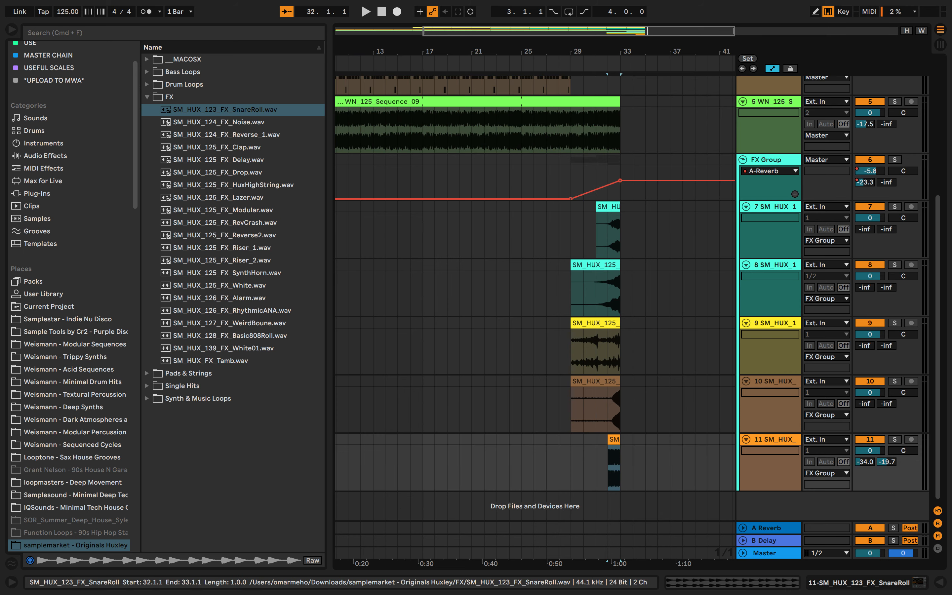
pyautogui.press('Delete')
# - Show the FX Group's Delay send automation in a new lane and draw a rise from bar 29 up to -30.0 dB at bar 33
pyautogui.rightClick(886, 182)
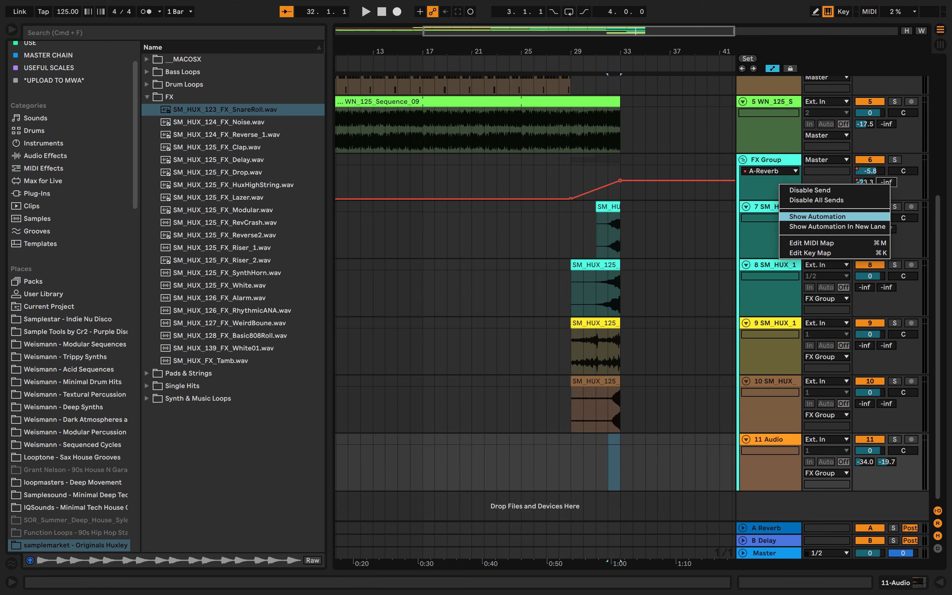
pyautogui.click(834, 226)
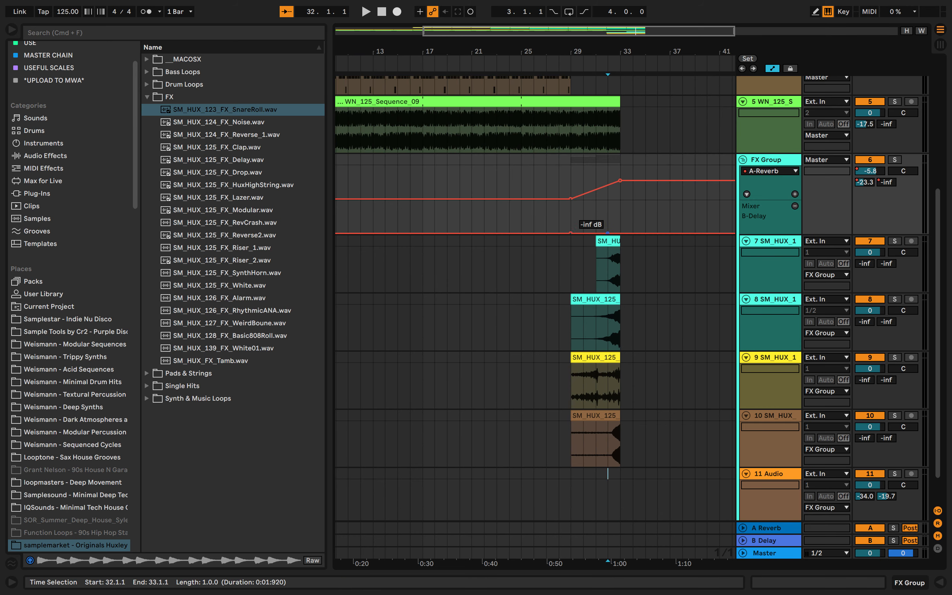
pyautogui.moveTo(620, 233); pyautogui.dragTo(620, 223)
# - Delete the empty track 11, play back the transition, and leave the automation view
pyautogui.click(771, 474)
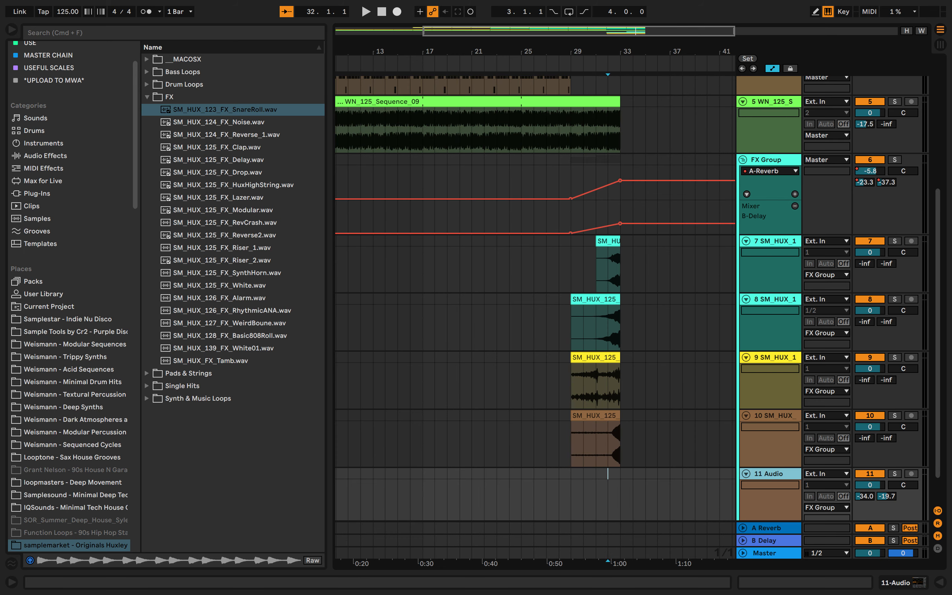
pyautogui.press('Delete')
pyautogui.press('space')
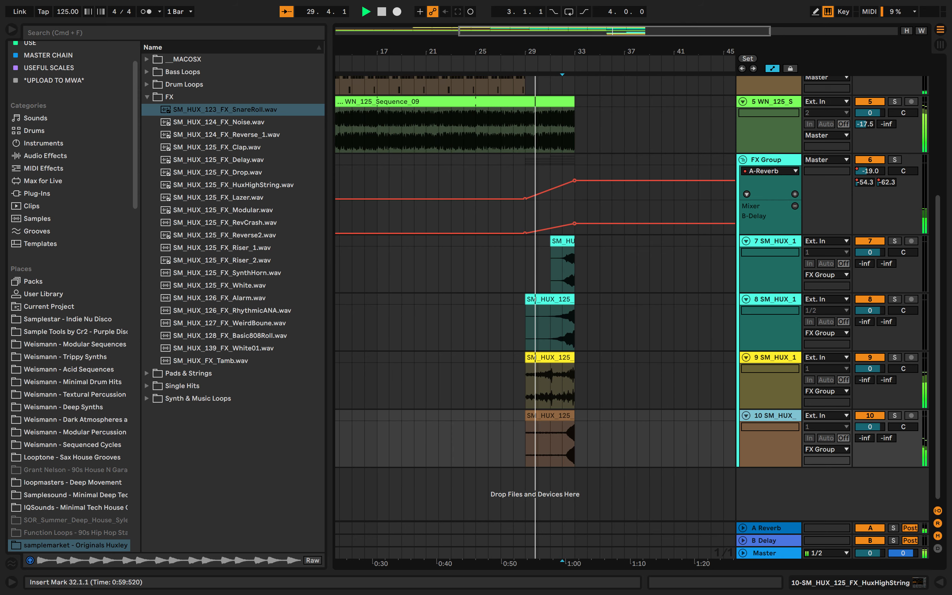
pyautogui.scroll(8, 552, 256)
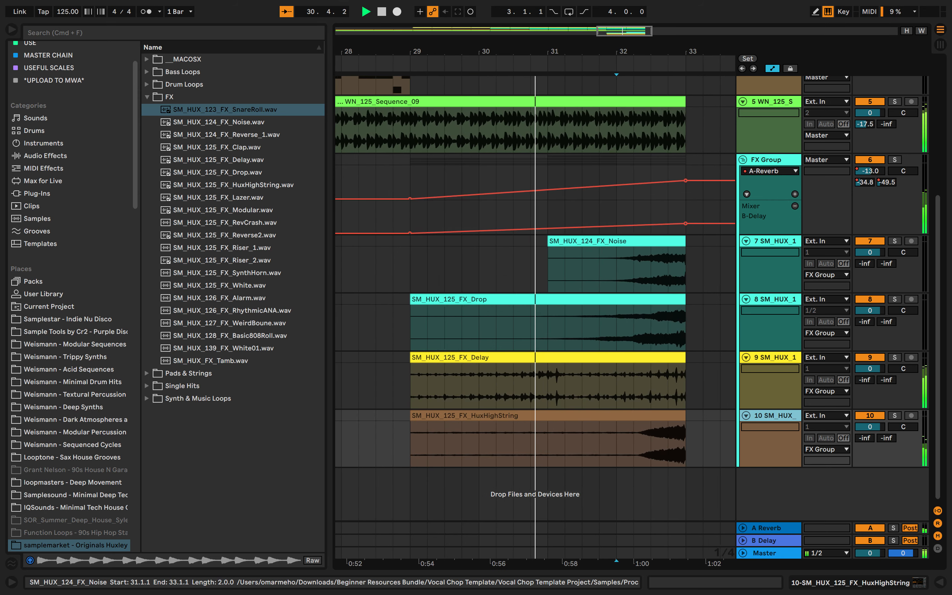
pyautogui.scroll(-8, 551, 255)
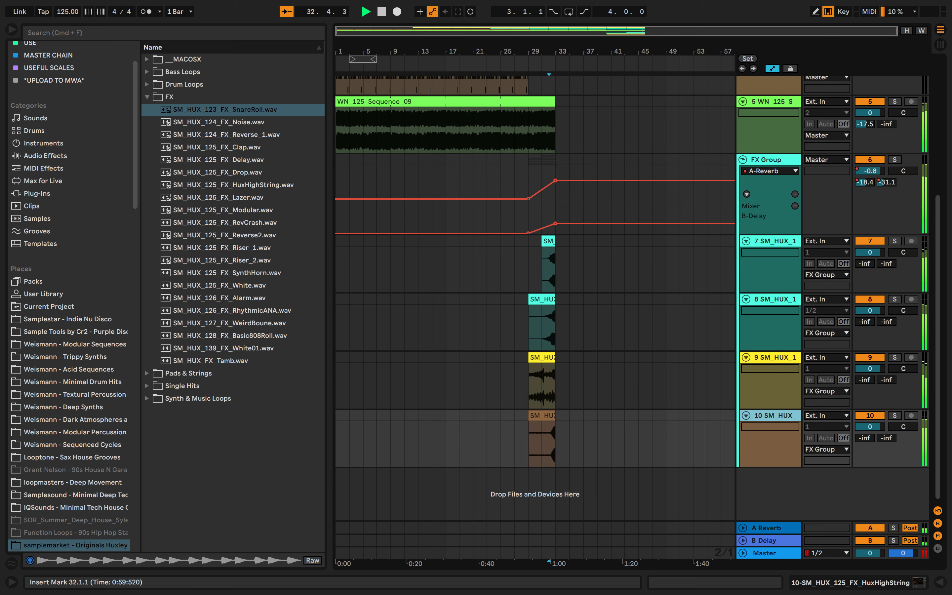
pyautogui.press('a')
pyautogui.press('space')
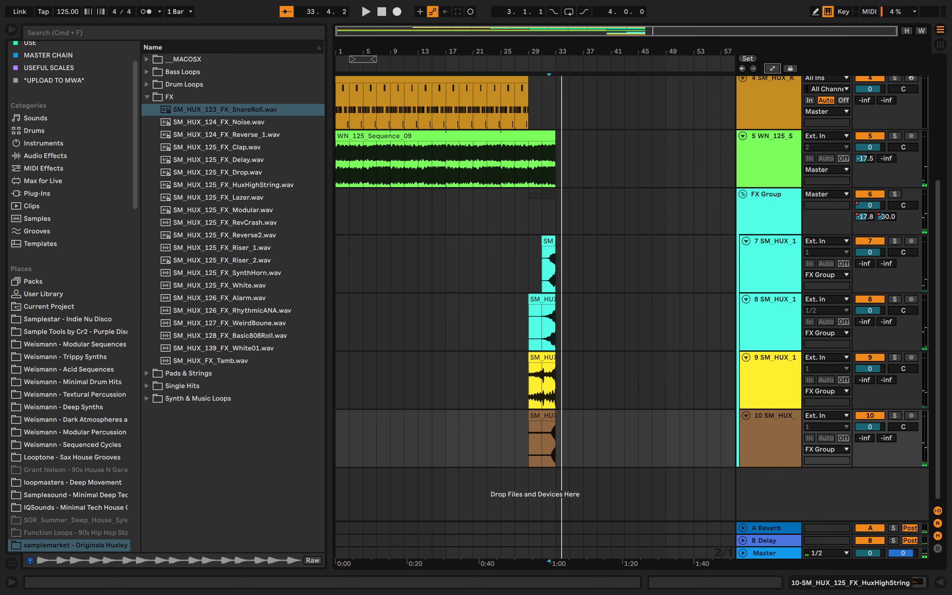
# - Find Echo in the browser, load it onto the FX Group, and set its Dry/Wet to 0%
pyautogui.press('super+f')
pyautogui.write('echo')
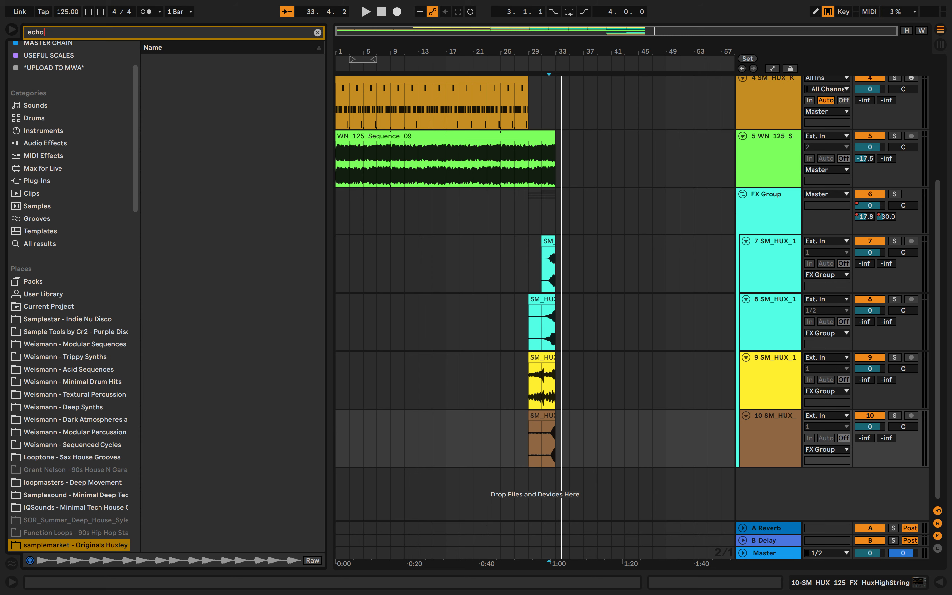
pyautogui.press('Down')
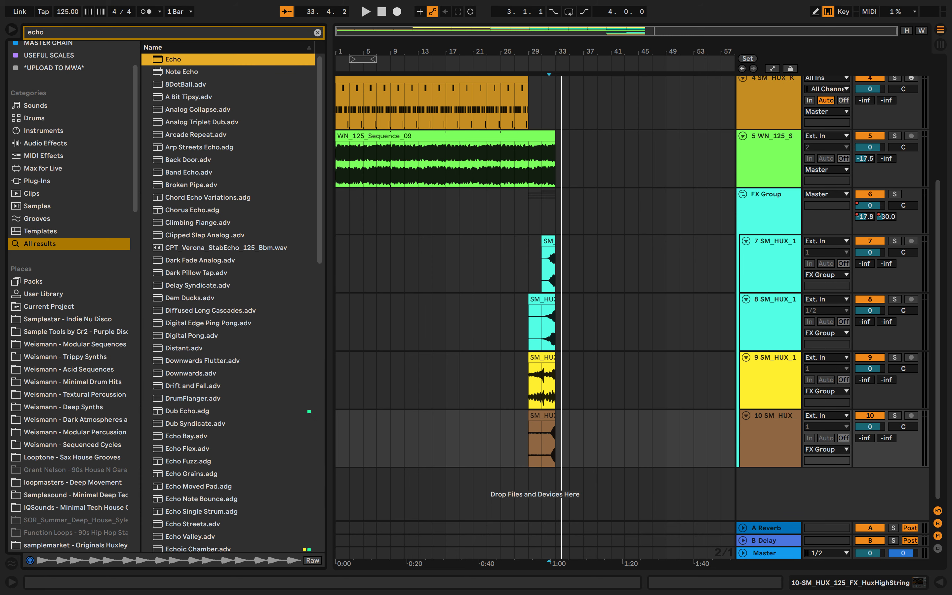
pyautogui.press('Return')
pyautogui.moveTo(336, 547); pyautogui.dragTo(335, 593)
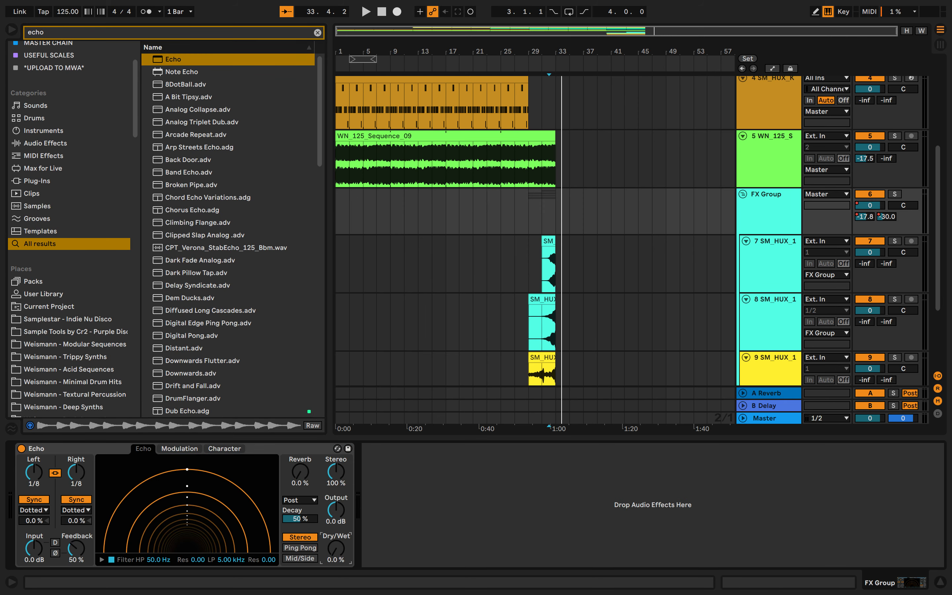
# - Show the Echo's Dry/Wet automation on the FX Group and draw a rise from bar 29 up to 34% at bar 33
pyautogui.rightClick(335, 547)
pyautogui.click(374, 494)
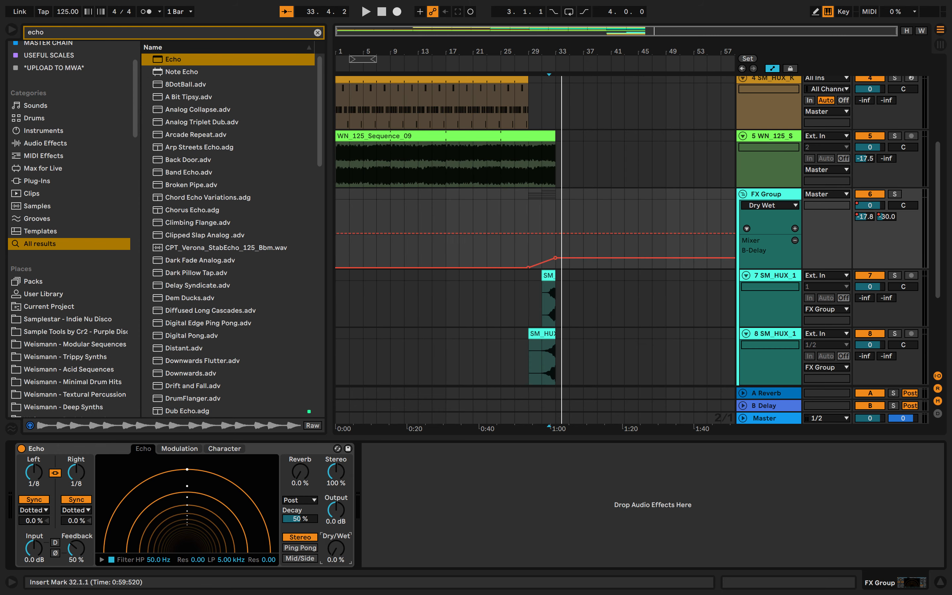
pyautogui.moveTo(545, 233)
pyautogui.mouseDown()
pyautogui.moveTo(555, 214)
pyautogui.moveTo(555, 223)
pyautogui.mouseUp()
# - Save the set while playing back the transition with the Echo automation, and leave the automation view
pyautogui.press('space')
pyautogui.press('super+s')
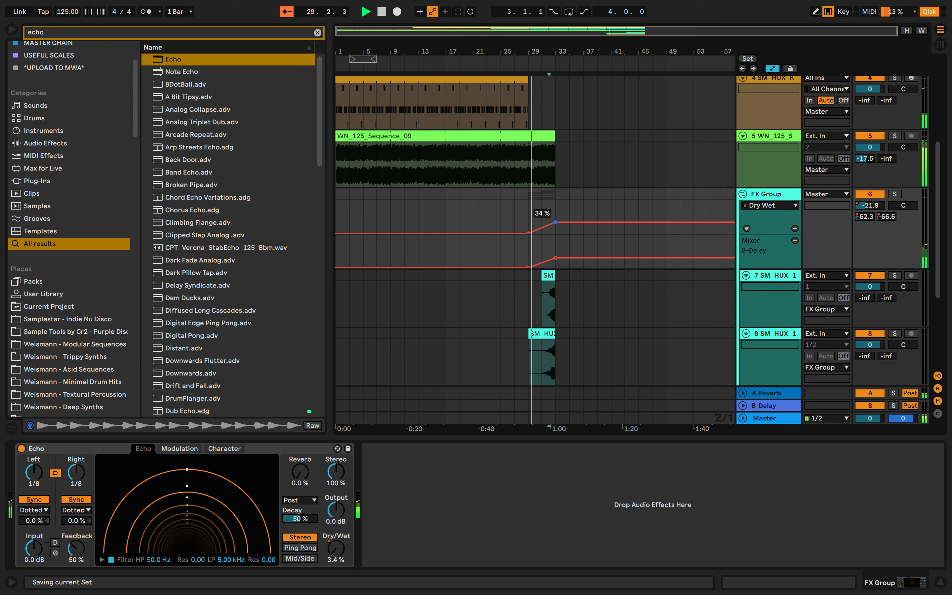
pyautogui.scroll(4, 559, 258)
pyautogui.scroll(5, 559, 258)
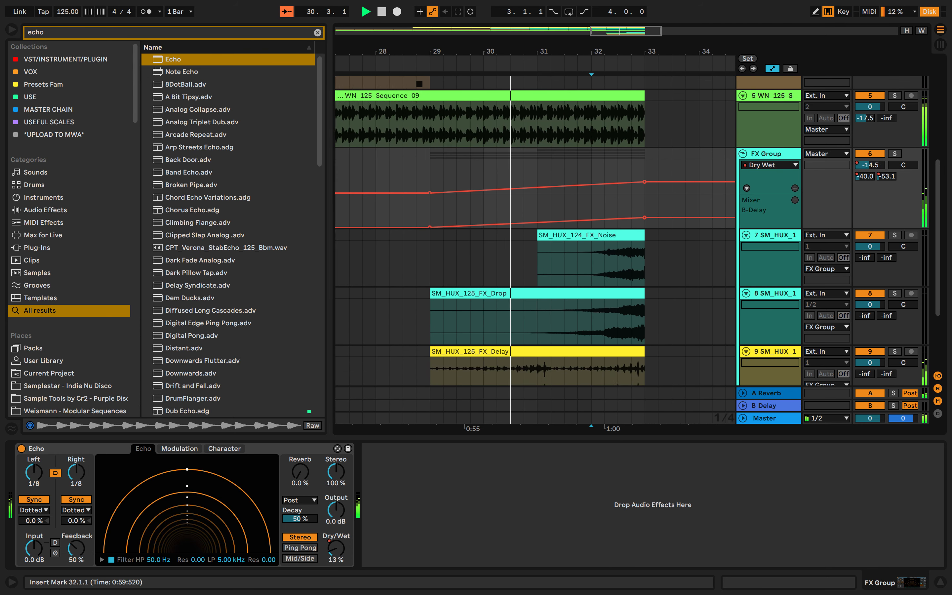
pyautogui.scroll(-2, 497, 176)
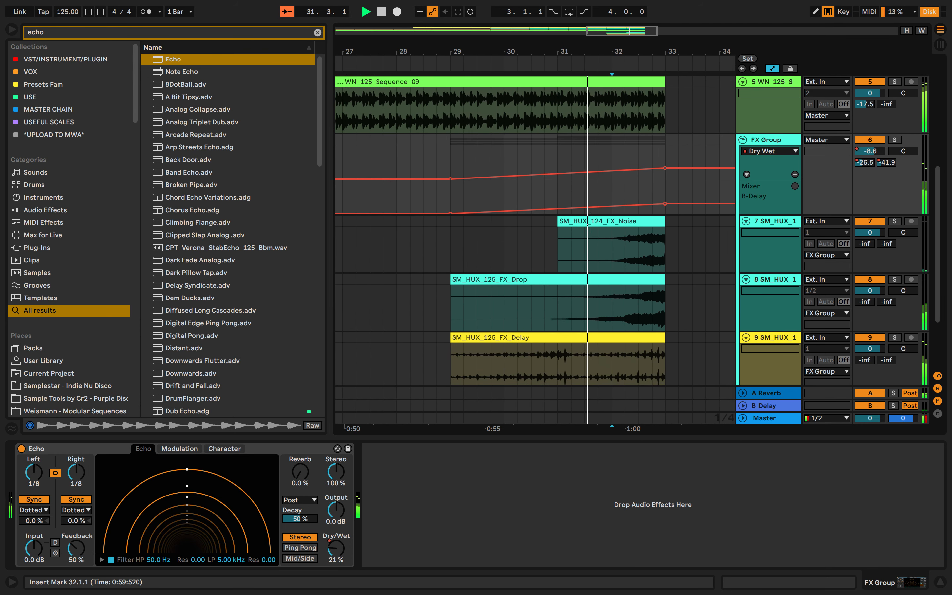
pyautogui.scroll(-9, 562, 362)
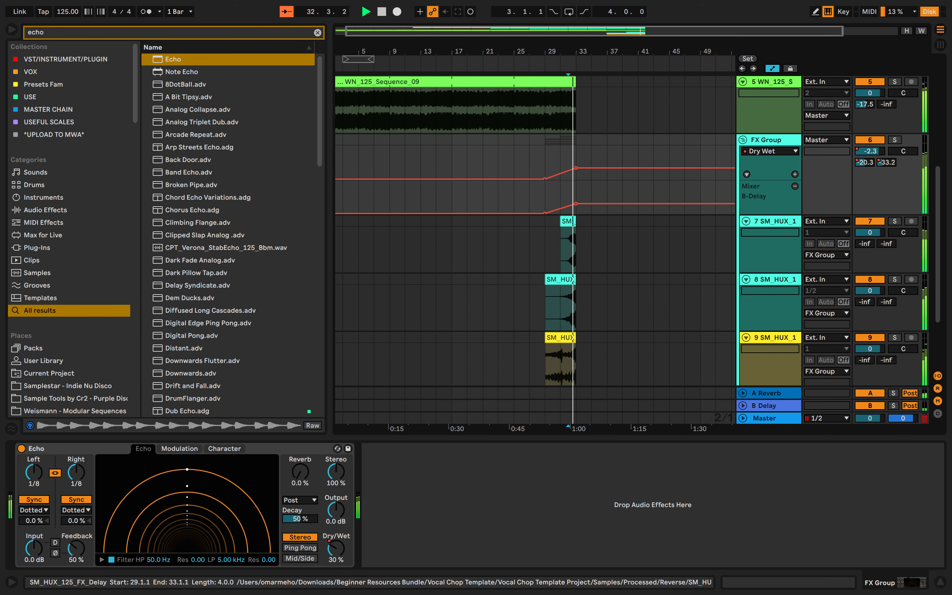
pyautogui.press('space')
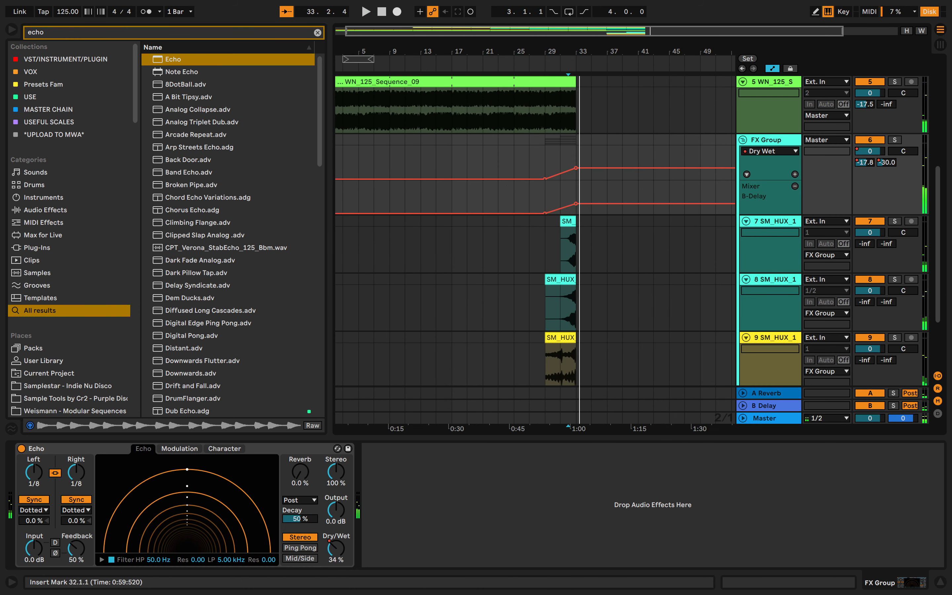
pyautogui.press('a')
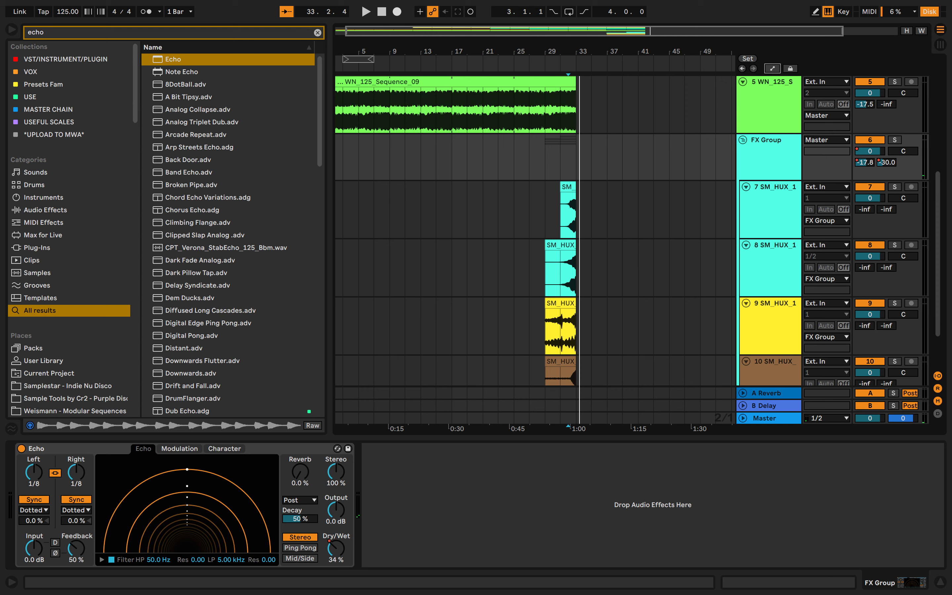
# - Add EQ Eight to the FX Group, with a low cut near 100 Hz and a band 2 dip of -7.56 dB at 587 Hz, and play it back
pyautogui.write('eq')
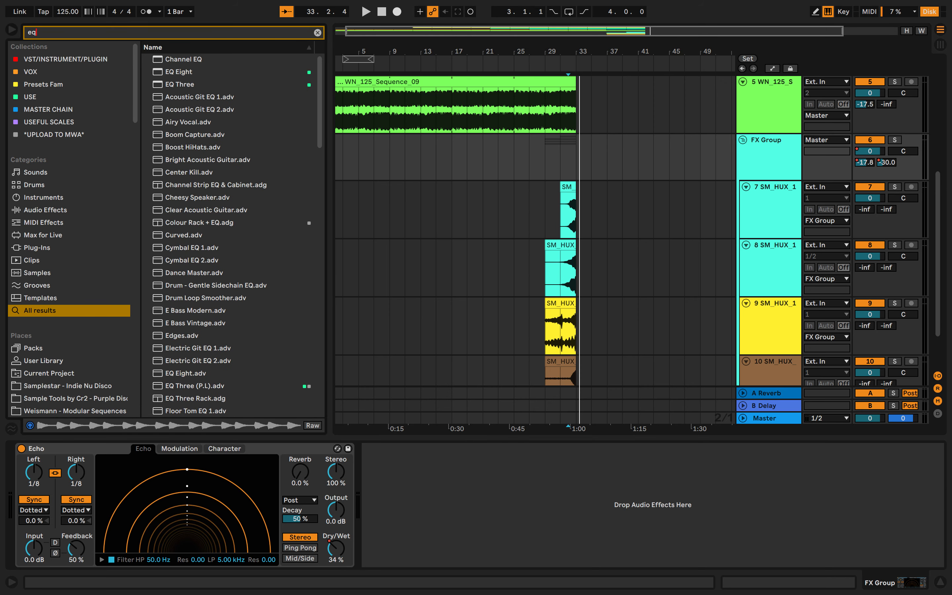
pyautogui.click(178, 72)
pyautogui.press('Return')
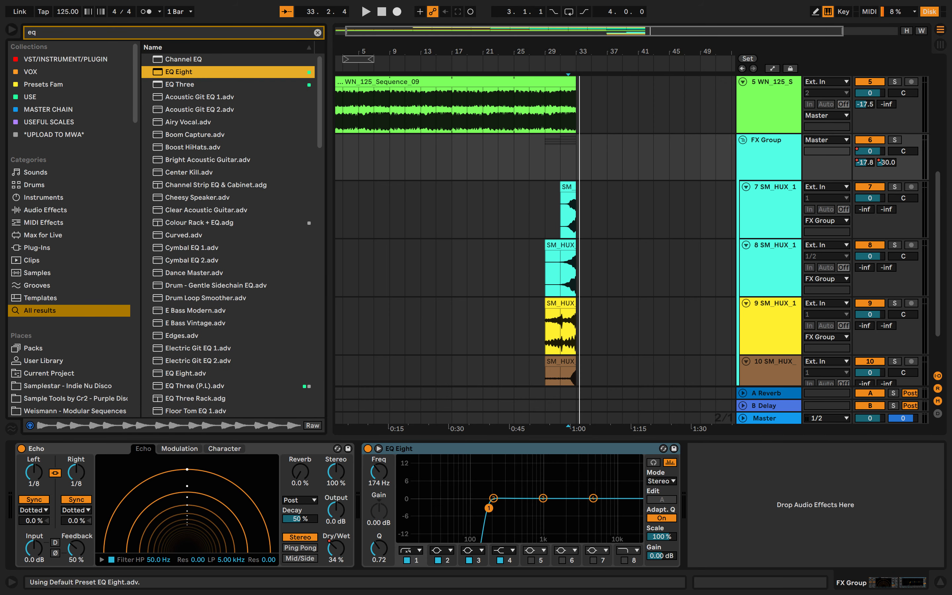
pyautogui.moveTo(489, 508); pyautogui.dragTo(526, 518)
pyautogui.press('space')
pyautogui.scroll(6, 523, 275)
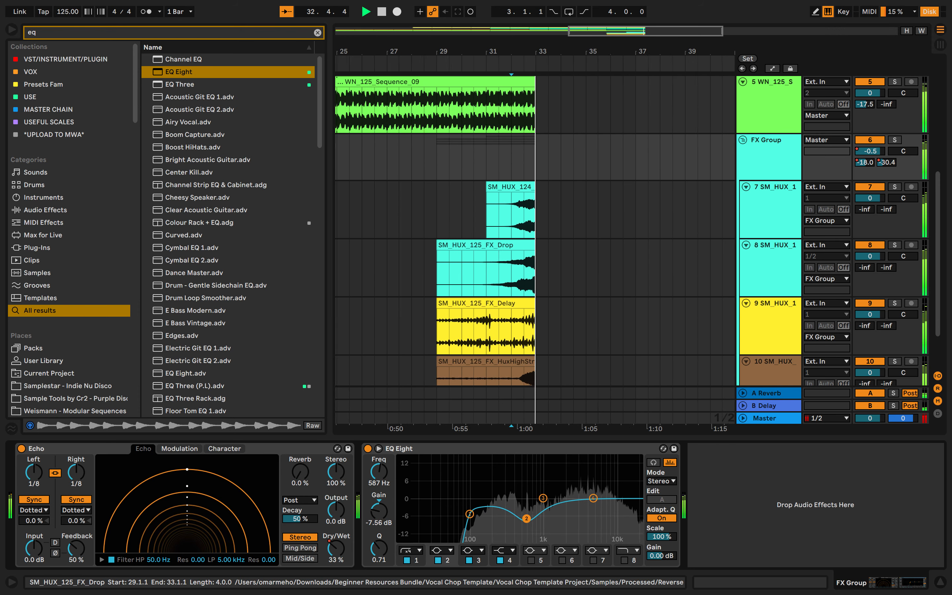
pyautogui.press('space')
# - Try an 18.0 kHz high cut on band 8 of the FX Group's EQ Eight during playback, and turn the band off
pyautogui.click(624, 560)
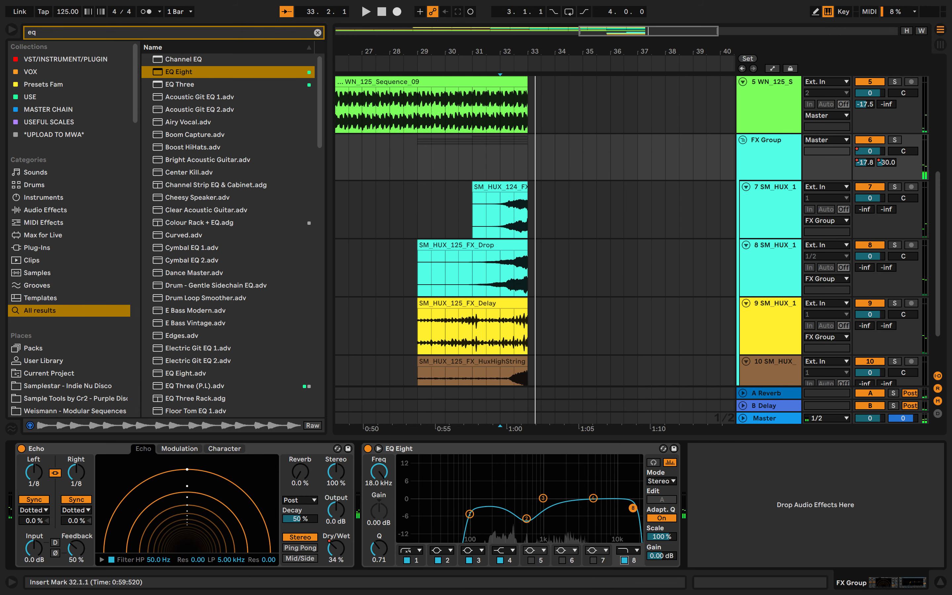
pyautogui.click(431, 210)
pyautogui.press('space')
pyautogui.scroll(-5, 431, 211)
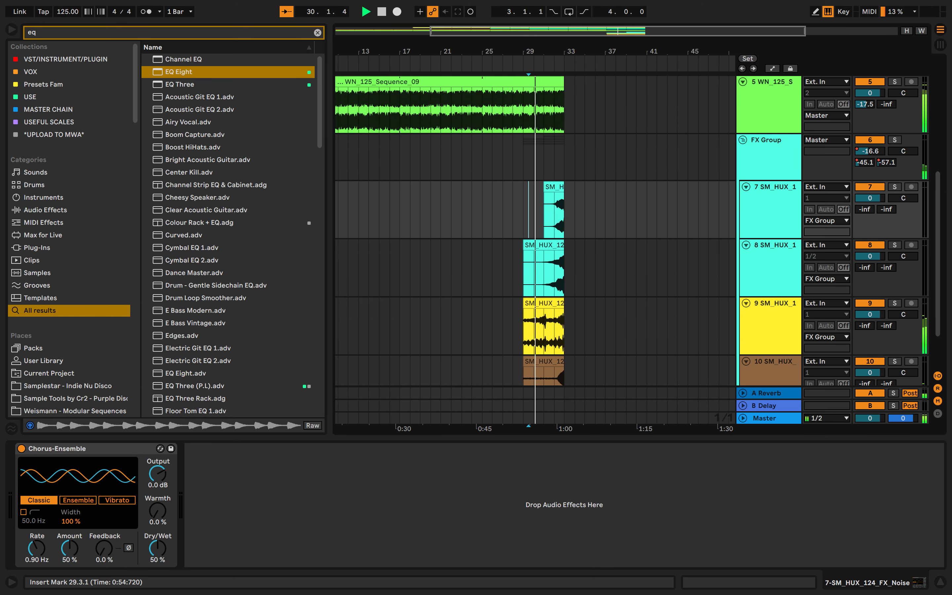
pyautogui.scroll(-4, 536, 187)
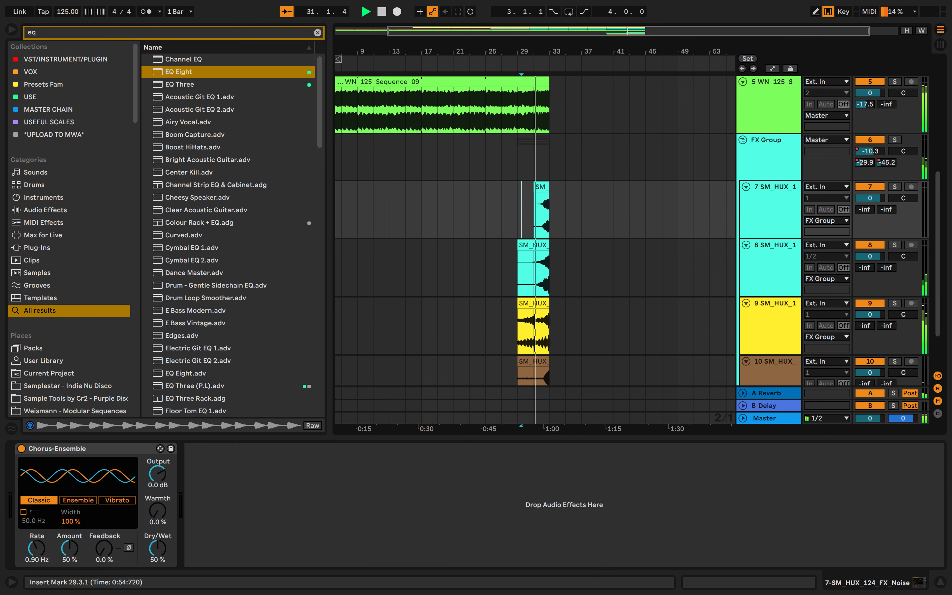
pyautogui.scroll(-3, 536, 187)
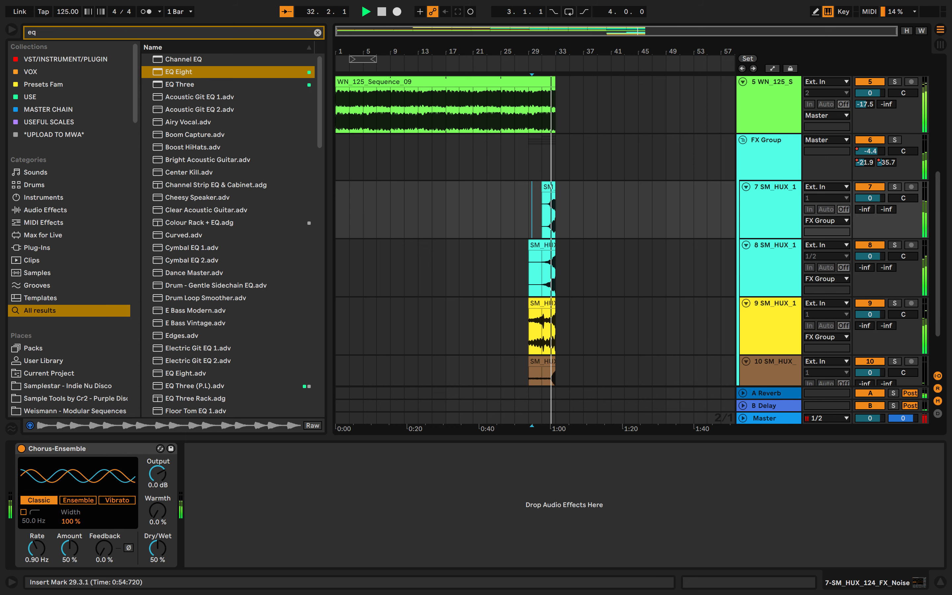
pyautogui.click(767, 151)
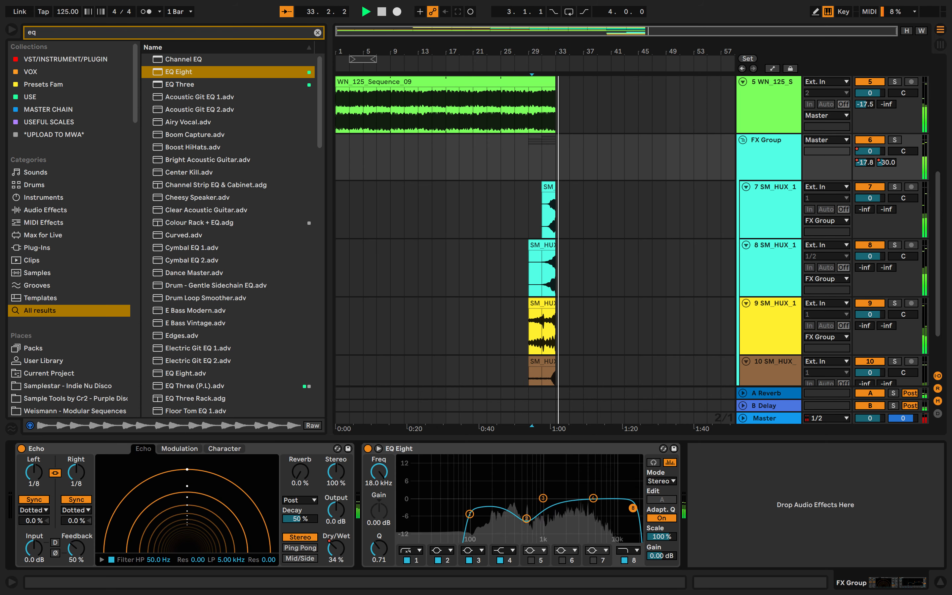
pyautogui.click(628, 550)
pyautogui.click(624, 560)
pyautogui.click(624, 560)
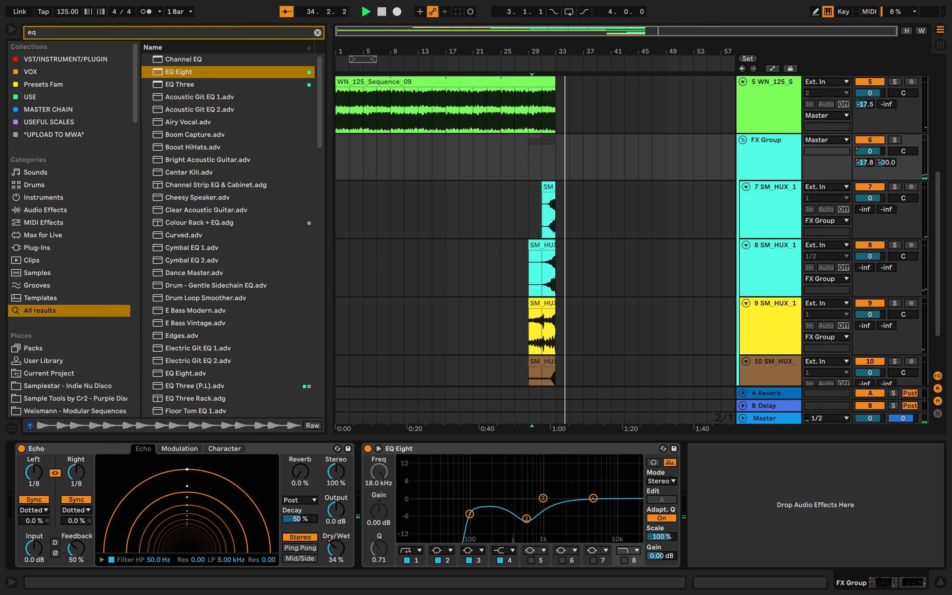
# - Play the transition from bar 29 to listen to the FX Group with its Echo and EQ Eight
pyautogui.click(514, 157)
pyautogui.press('space')
pyautogui.click(528, 157)
pyautogui.press('space')
pyautogui.scroll(4, 528, 161)
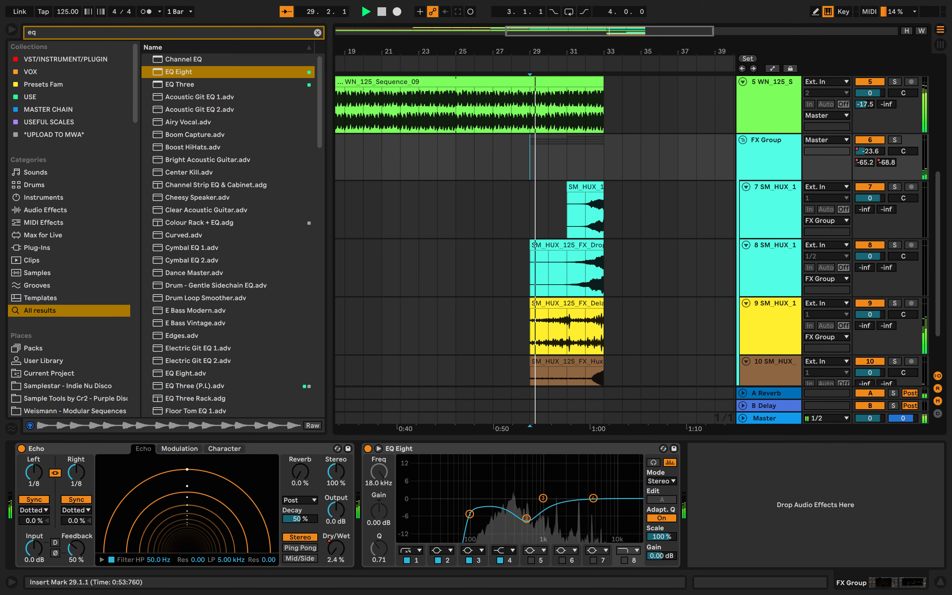
pyautogui.scroll(-3, 528, 161)
pyautogui.scroll(-3, 528, 188)
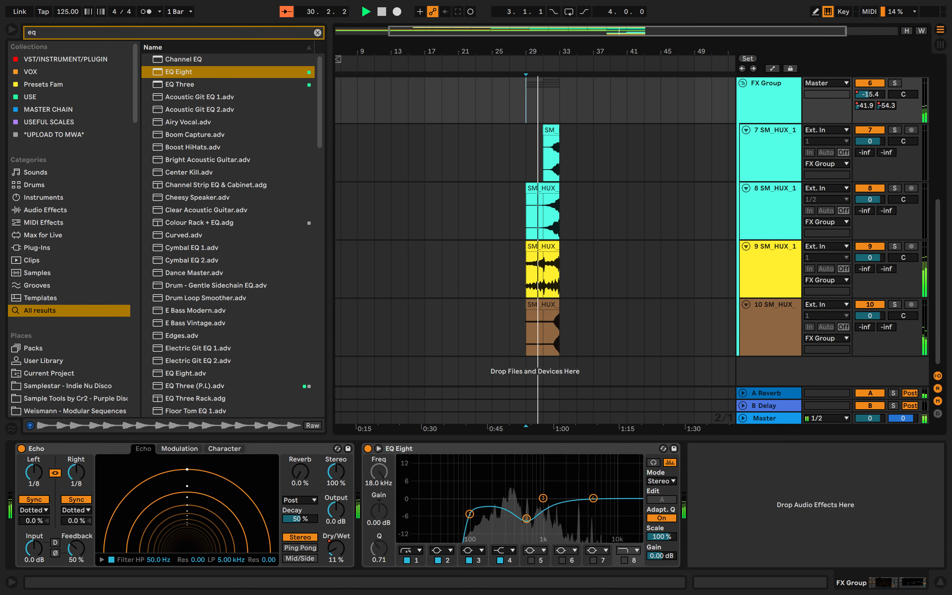
# - Clear the browser search and narrow the browser to widen the arrangement while the transition plays, and stop playback
pyautogui.press('super+f')
pyautogui.moveTo(330, 189); pyautogui.dragTo(192, 189)
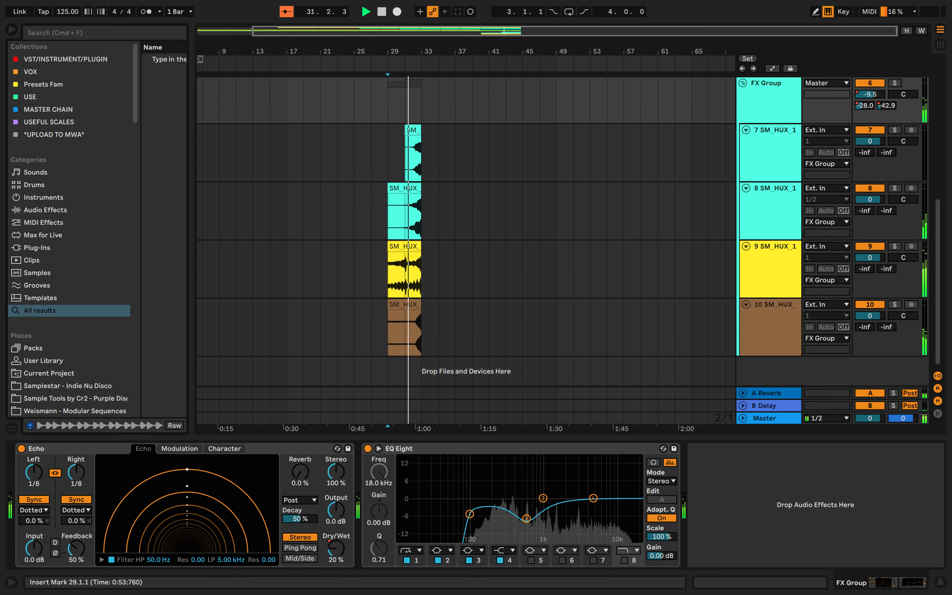
pyautogui.scroll(5, 409, 220)
pyautogui.scroll(-1, 409, 221)
pyautogui.scroll(-5, 432, 228)
pyautogui.hscroll(-1, 432, 228)
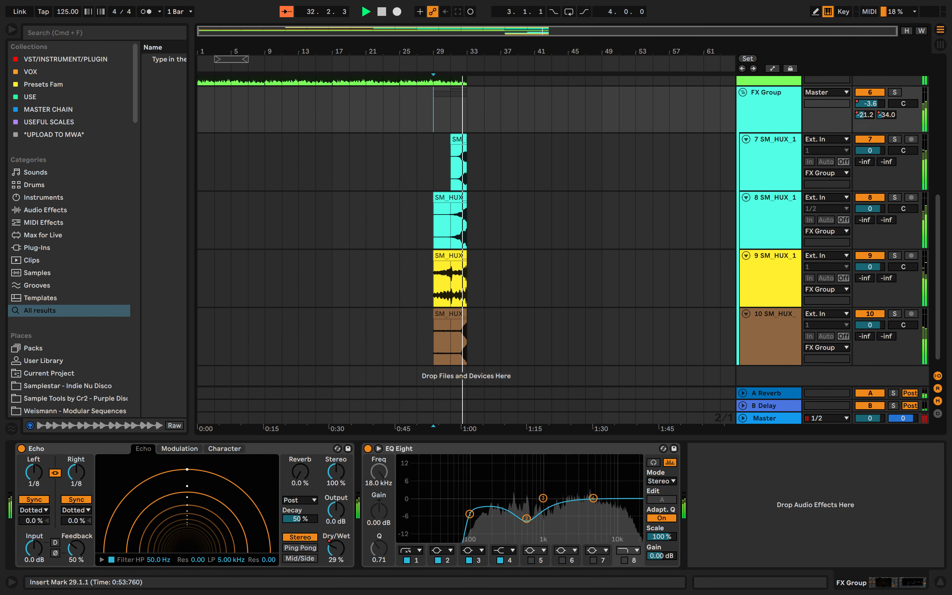
pyautogui.press('space')
# - Duplicate the WN_125_Sequence_09 clip so the copy runs from bar 33 to bar 65
pyautogui.scroll(4, 464, 230)
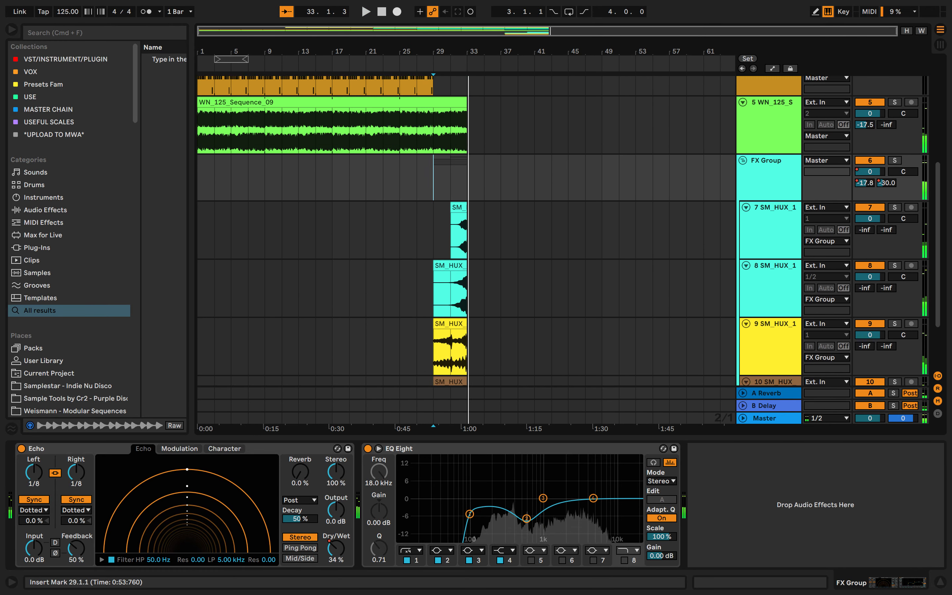
pyautogui.click(316, 268)
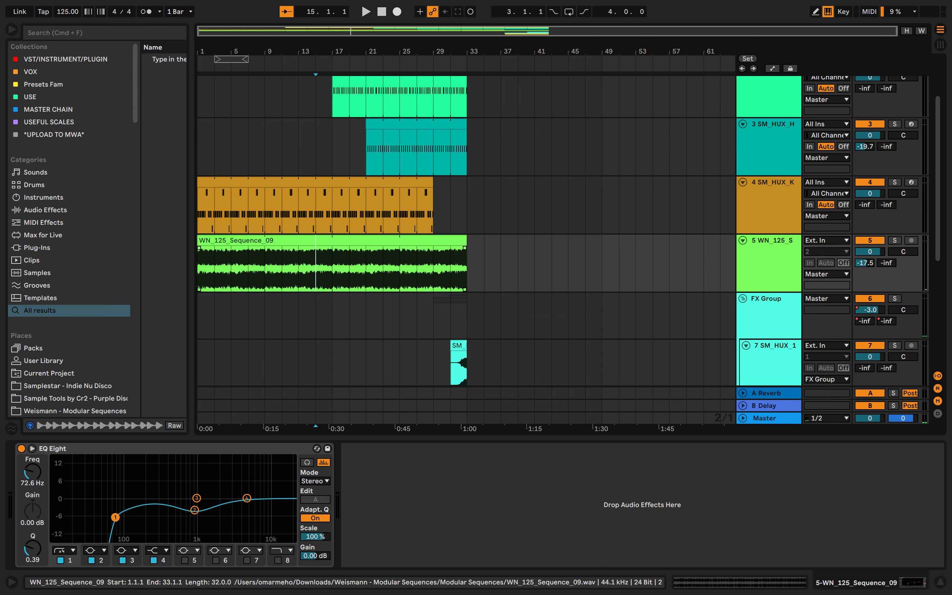
pyautogui.click(316, 241)
pyautogui.press('super+d')
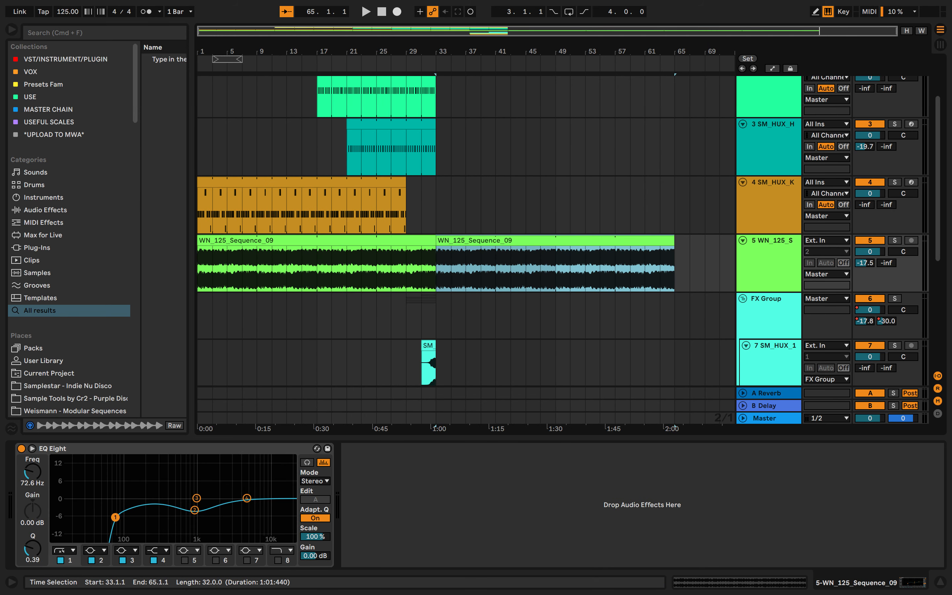
# - Duplicate the kick clips to fill bars 33 to 61, and repeat the track 3 hat clips up to bar 69
pyautogui.click(316, 183)
pyautogui.press('super+d')
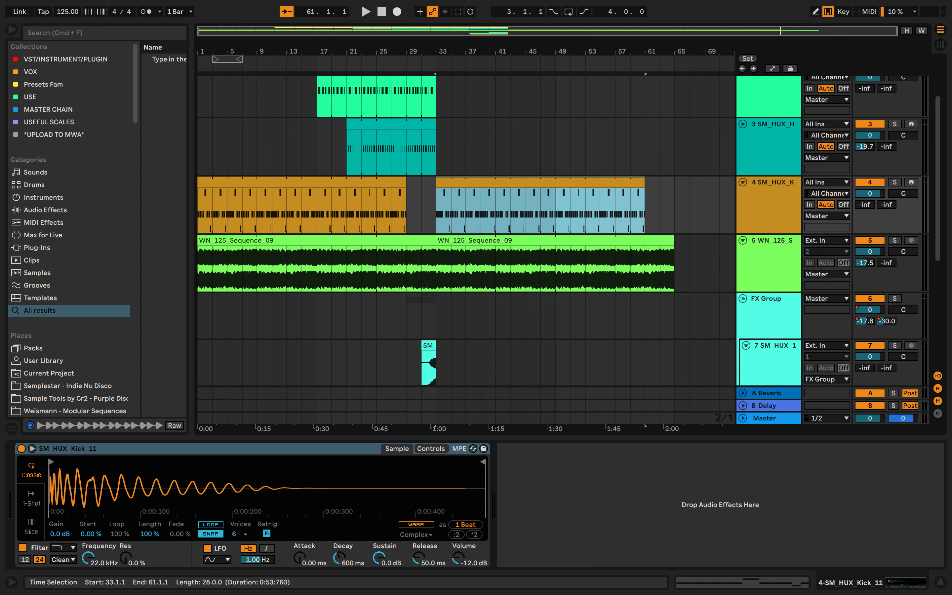
pyautogui.click(390, 111)
pyautogui.click(389, 124)
pyautogui.press('super+d')
pyautogui.press('super+d')
pyautogui.press('super+d')
pyautogui.scroll(4, 433, 157)
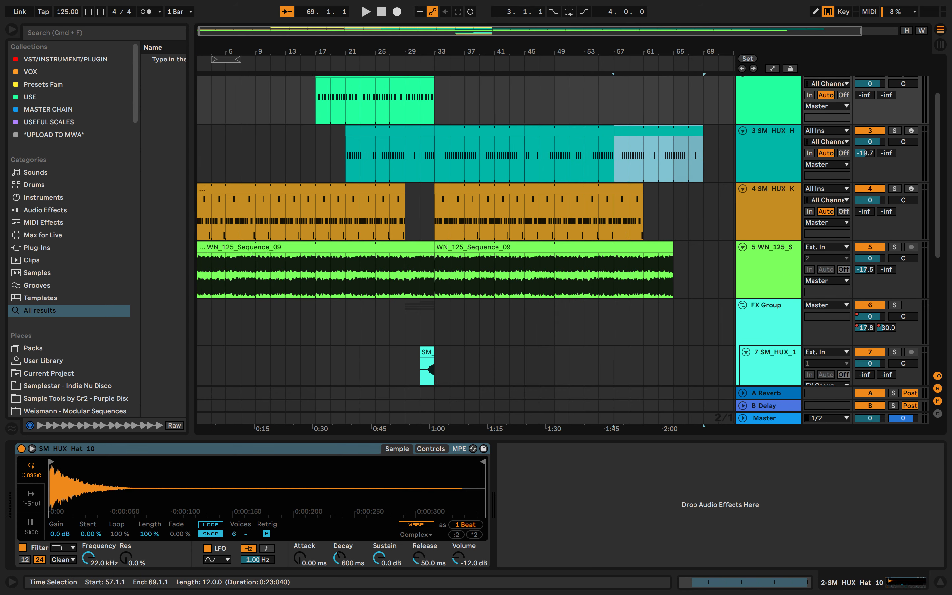
# - Extend the track 2 hat clips and the SM_HUX_CLSN_02 clips on track 1 so both run to bar 69
pyautogui.click(429, 164)
pyautogui.moveTo(427, 140); pyautogui.dragTo(697, 140)
pyautogui.moveTo(427, 82); pyautogui.dragTo(697, 82)
pyautogui.scroll(-3, 645, 208)
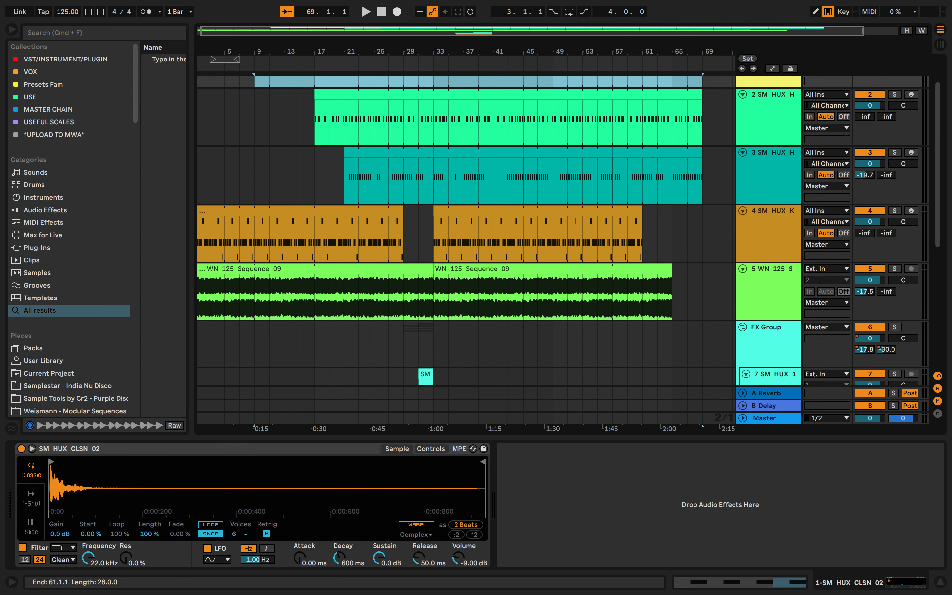
# - Play the transition from bar 29 while folding and unfolding the FX Group, inspect its four FX clips, and stop at bar 33
pyautogui.scroll(-3, 645, 209)
pyautogui.press('space')
pyautogui.scroll(-2, 465, 249)
pyautogui.click(742, 163)
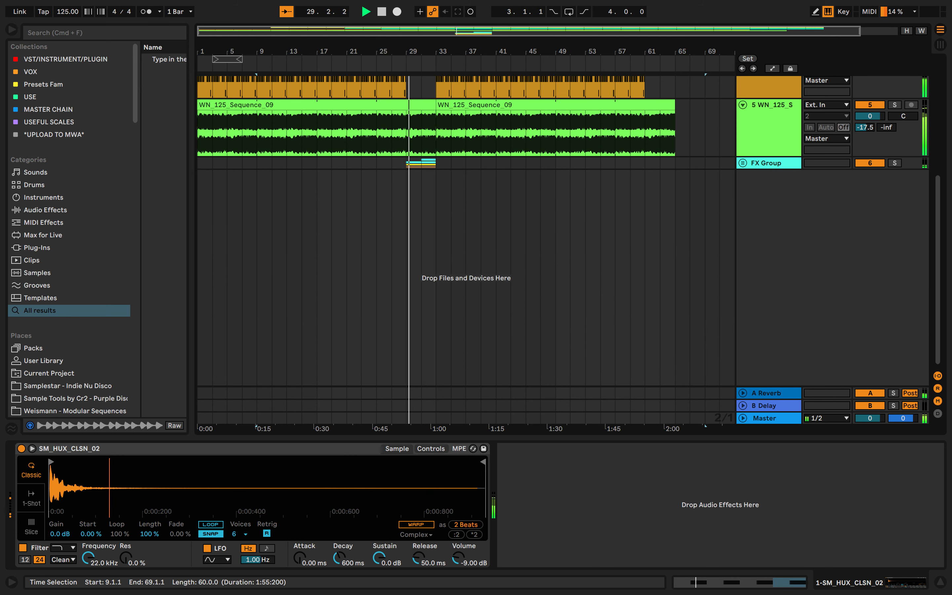
pyautogui.scroll(5, 452, 241)
pyautogui.scroll(4, 466, 240)
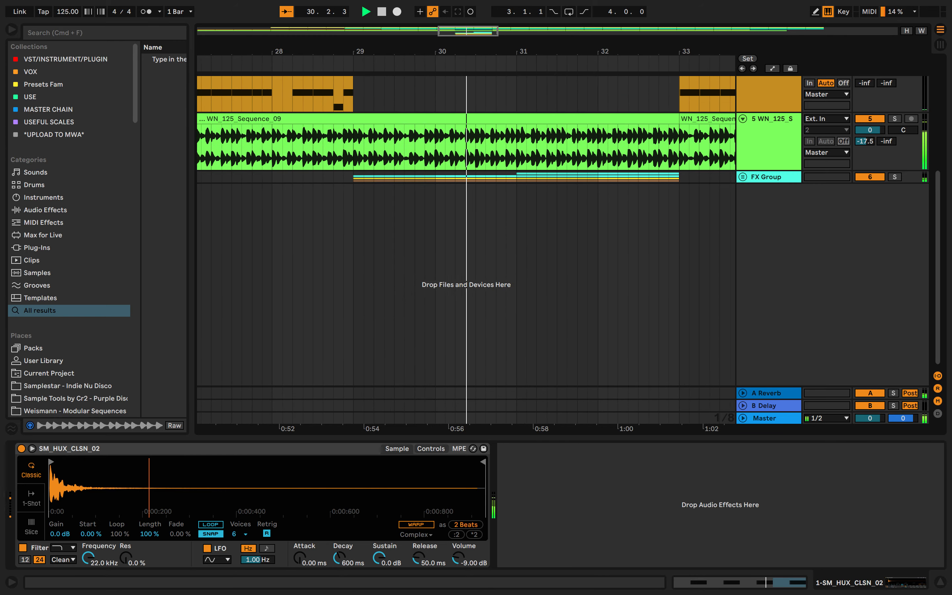
pyautogui.click(743, 177)
pyautogui.scroll(-3, 668, 221)
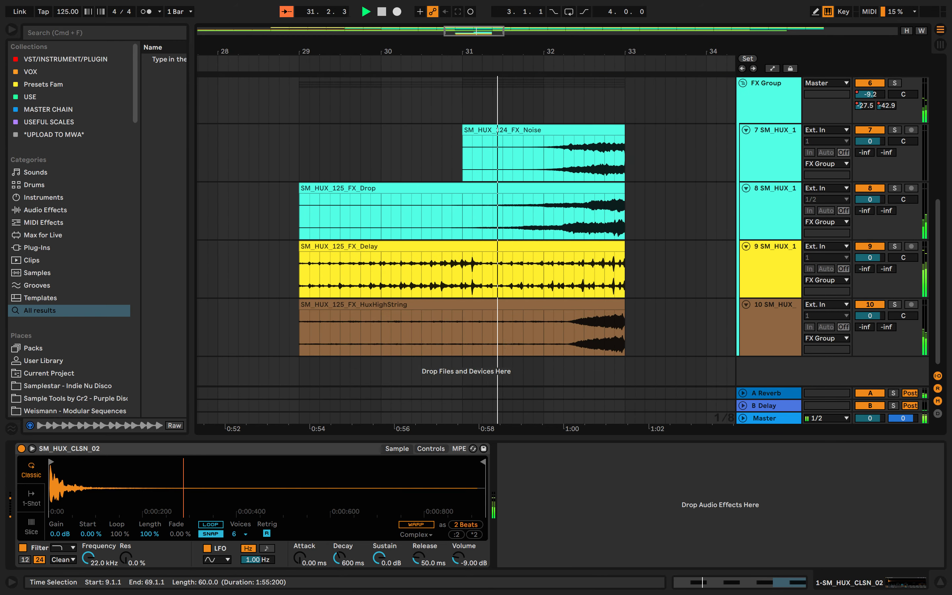
pyautogui.scroll(-3, 668, 220)
pyautogui.scroll(3, 668, 221)
pyautogui.scroll(2, 571, 220)
pyautogui.hscroll(2, 570, 220)
pyautogui.scroll(-2, 570, 221)
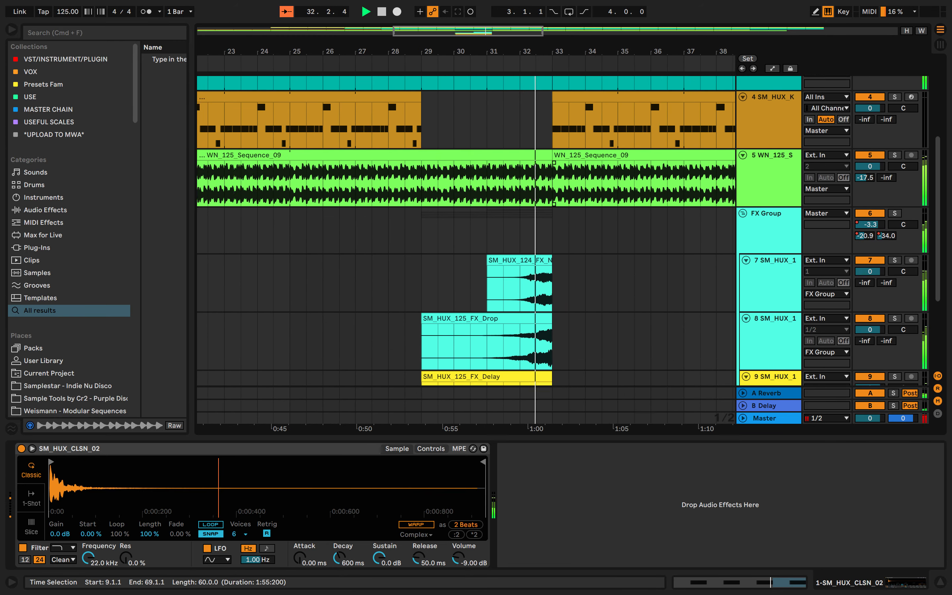
pyautogui.press('space')
# - Find Auto Pan by searching for "auto", add it to the FX Group and set its Amount to 22.2 %
pyautogui.write('auto')
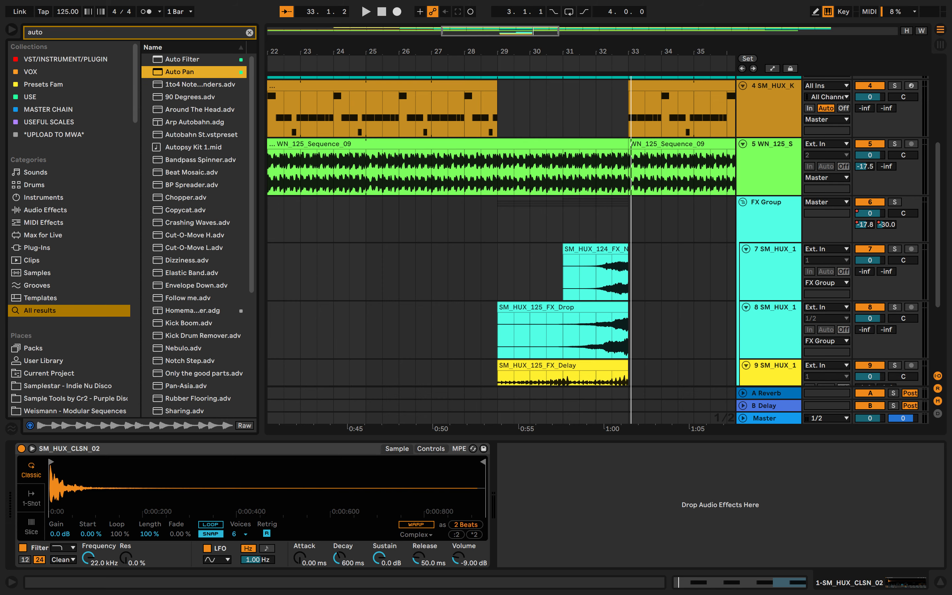
pyautogui.press('Return')
pyautogui.click(704, 515)
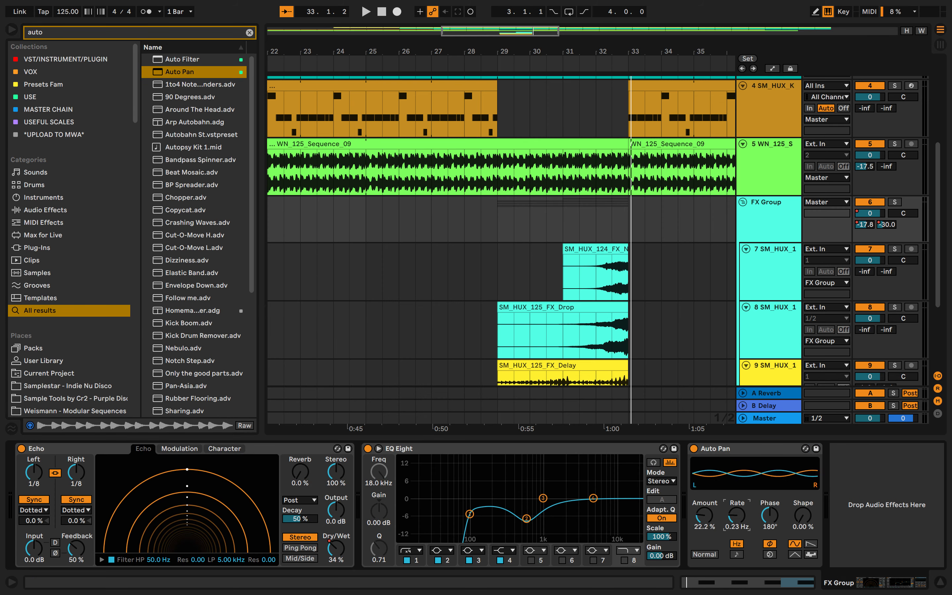
# - Play the transition from bar 29 and set the FX Group's Auto Pan Rate to 90.0 Hz
pyautogui.click(498, 274)
pyautogui.press('space')
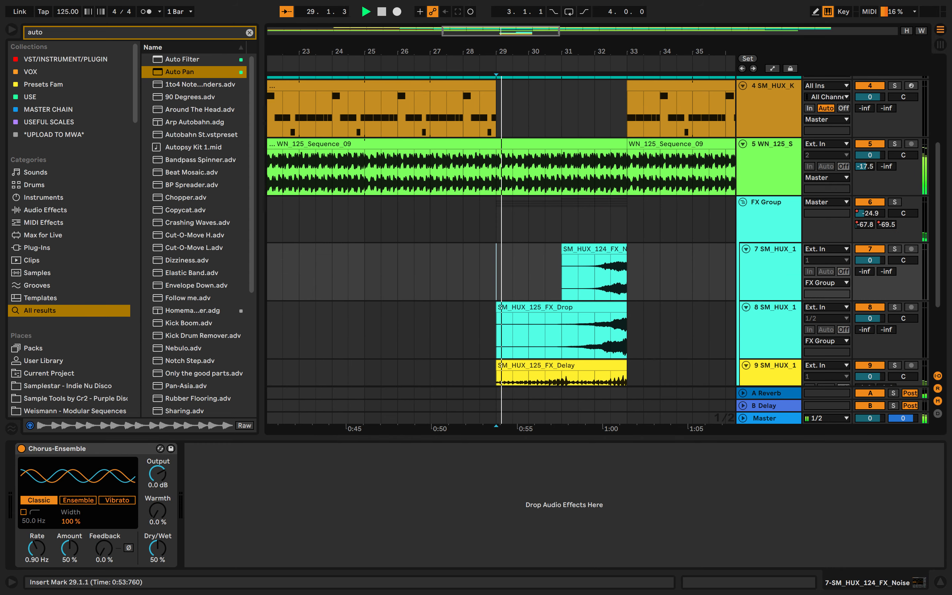
pyautogui.press('space')
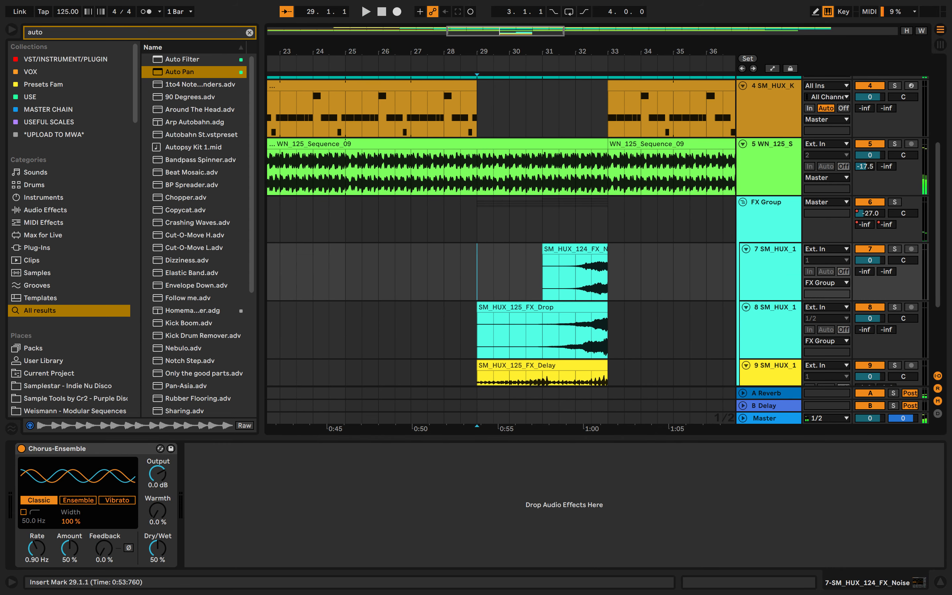
pyautogui.press('space')
pyautogui.click(766, 202)
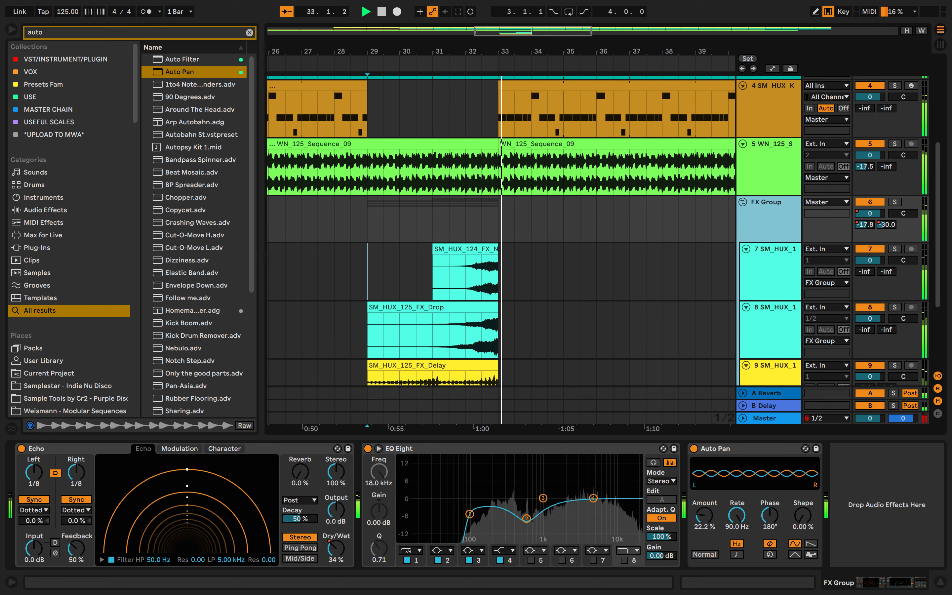
pyautogui.press('space')
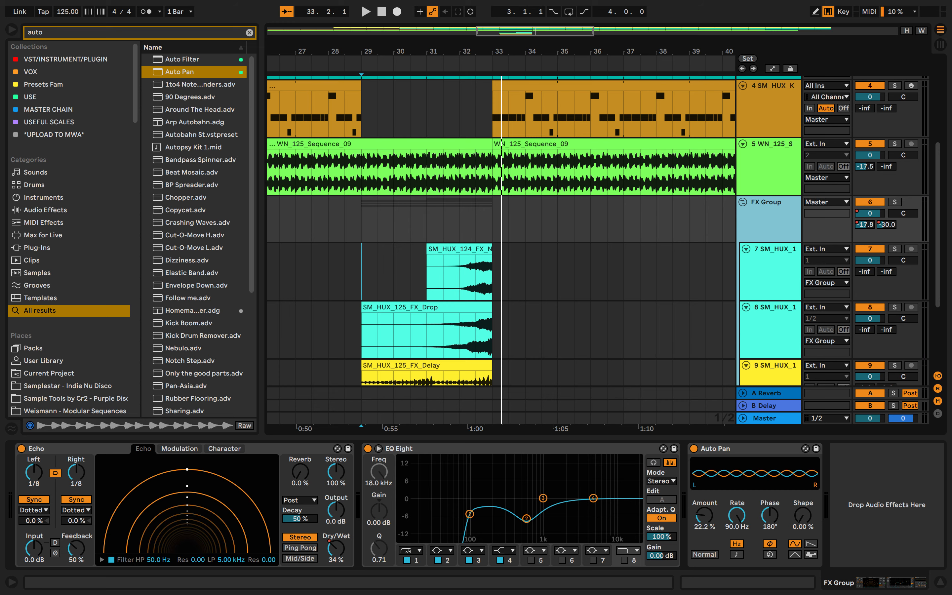
# - Search the browser for "auto" and add Auto Filter after Auto Pan on the FX Group
pyautogui.hotkey('ctrl', 'f')
pyautogui.write('a')
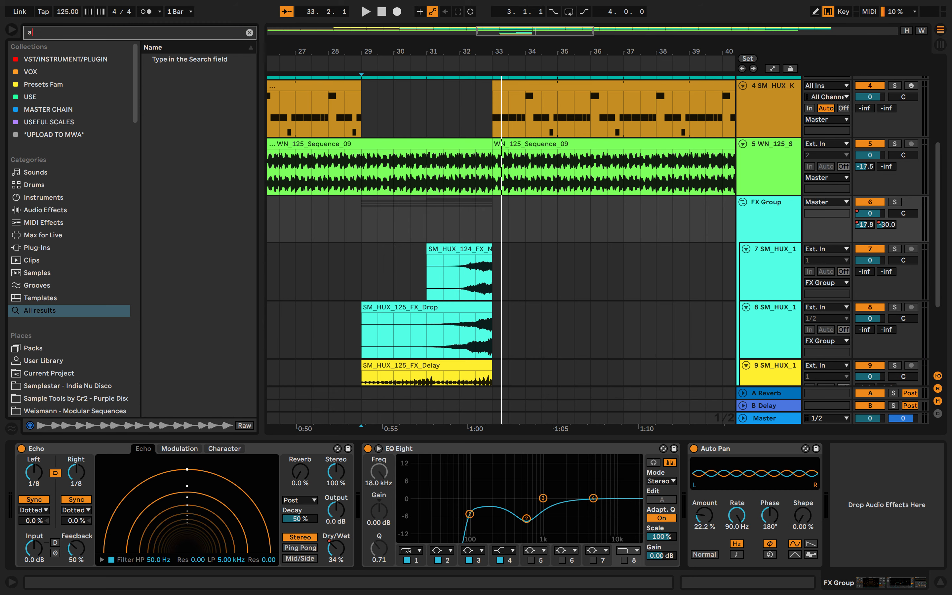
pyautogui.write('uto')
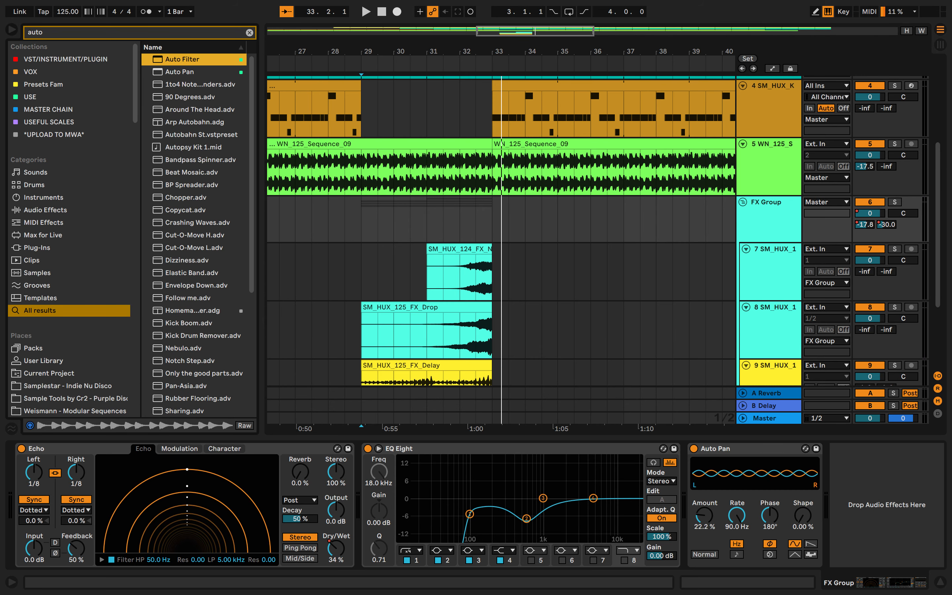
pyautogui.press('Return')
# - Automate the FX Group's Auto Filter frequency to rise from 26.0 Hz at bar 29 to 19.9 kHz at bar 33, and play it
pyautogui.rightClick(863, 488)
pyautogui.click(826, 496)
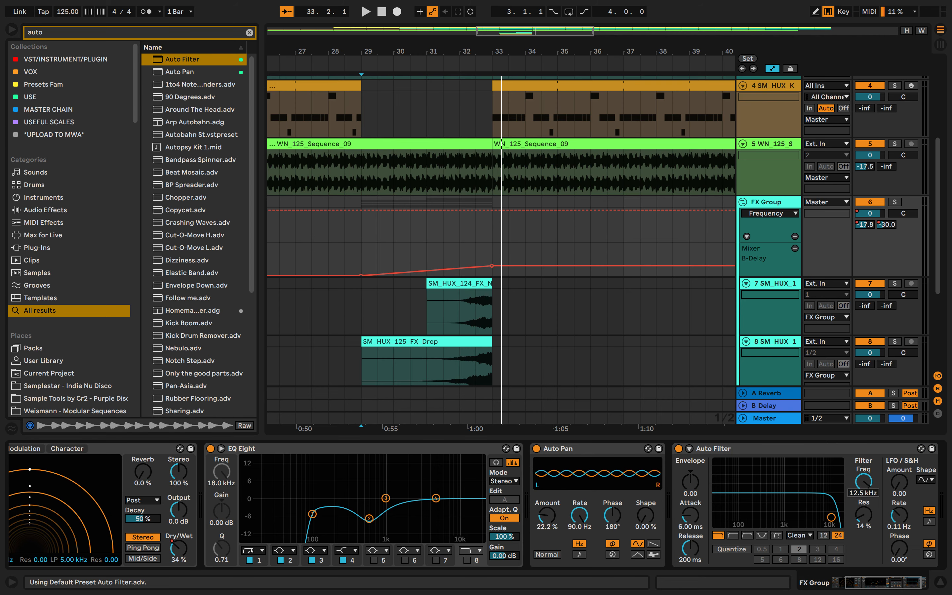
pyautogui.click(443, 210)
pyautogui.rightClick(863, 482)
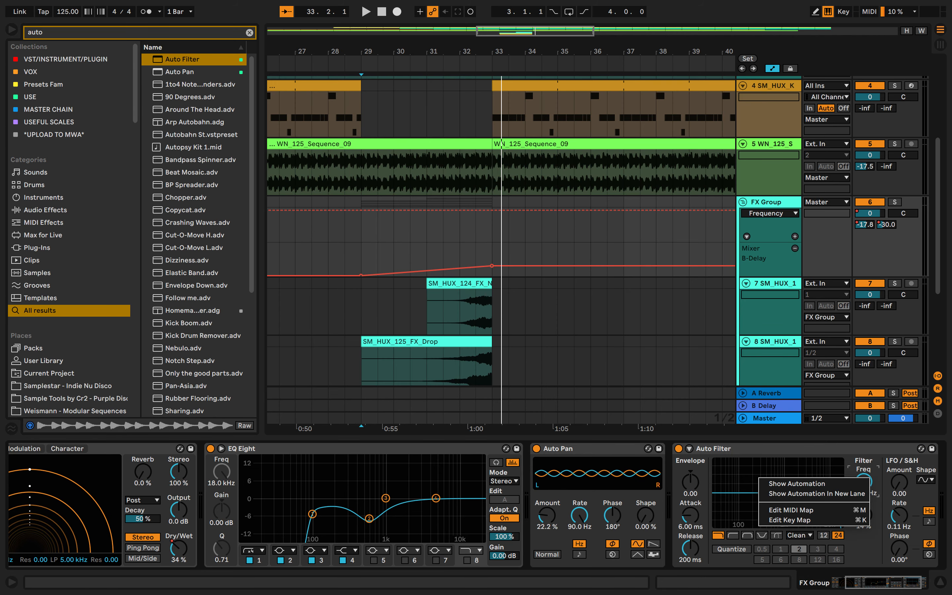
pyautogui.click(826, 483)
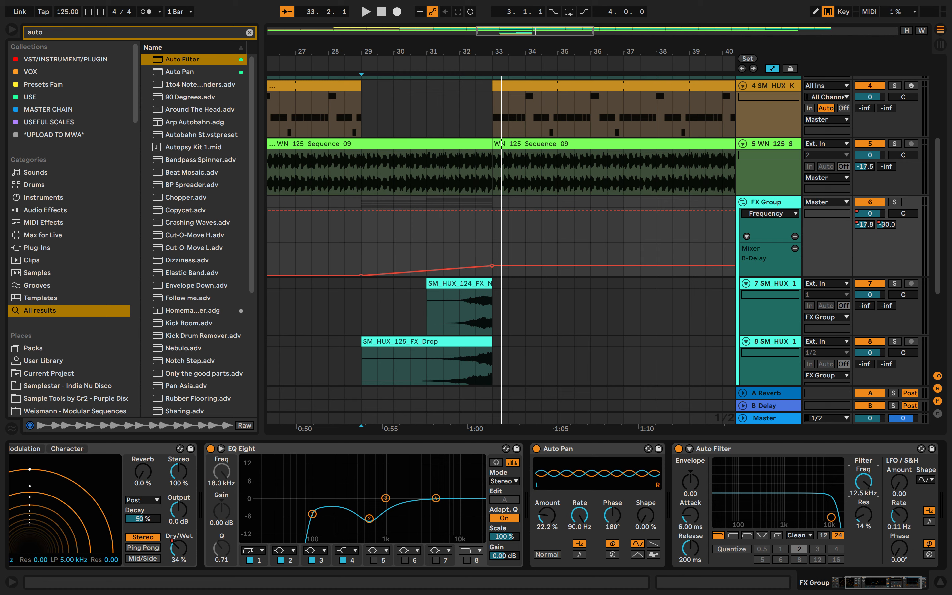
pyautogui.moveTo(361, 211); pyautogui.dragTo(361, 241)
pyautogui.moveTo(492, 241); pyautogui.dragTo(492, 217)
pyautogui.press('space')
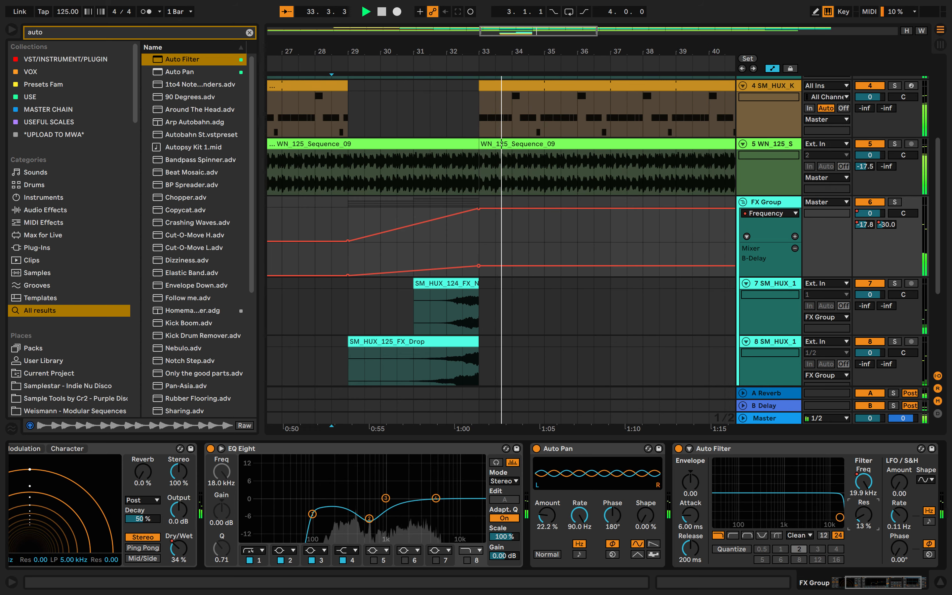
# - Hide the automation lanes to see the whole arrangement during playback, and save the Set
pyautogui.press('a')
pyautogui.press('-')
pyautogui.press('-')
pyautogui.press('-')
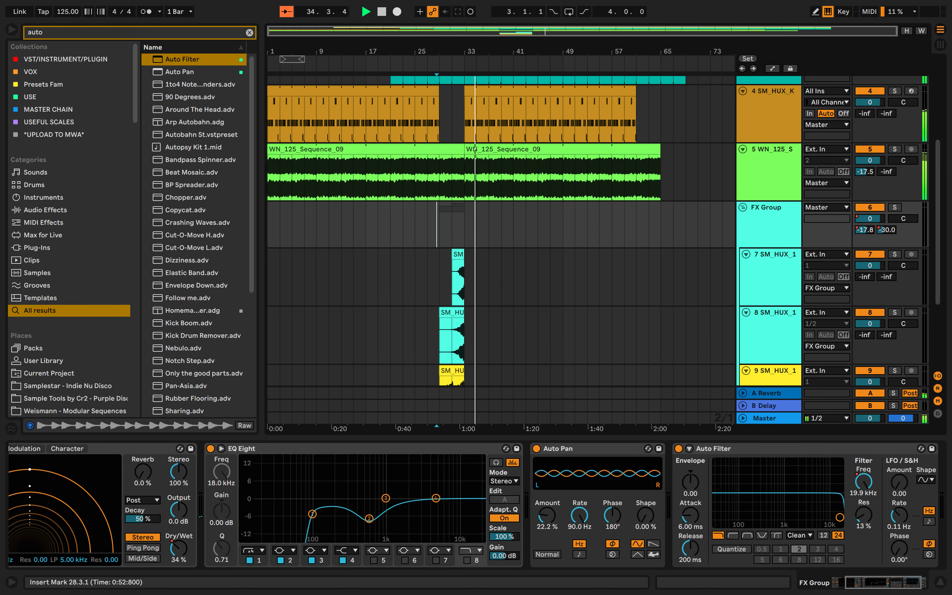
pyautogui.scroll(5, 551, 275)
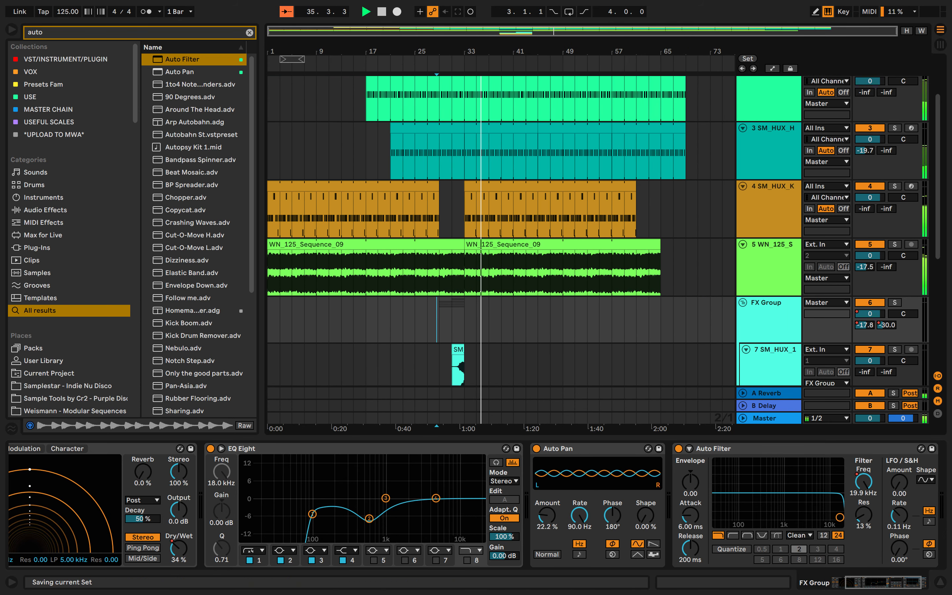
# - Listen to the arrangement past bar 33, fold the FX Group, and stop playback
pyautogui.press('+')
pyautogui.press('+')
pyautogui.press('+')
pyautogui.press('-')
pyautogui.press('-')
pyautogui.press('-')
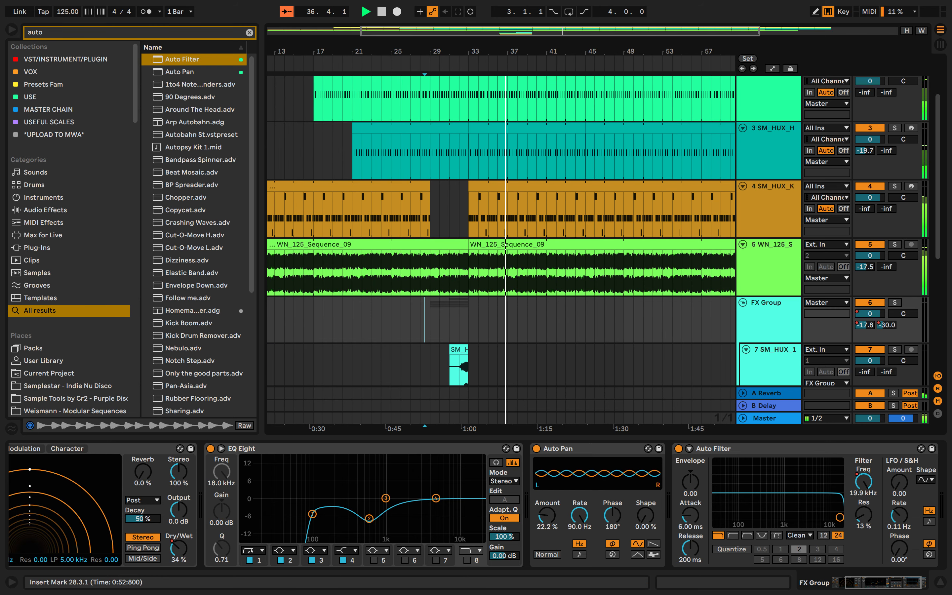
pyautogui.scroll(5, 514, 268)
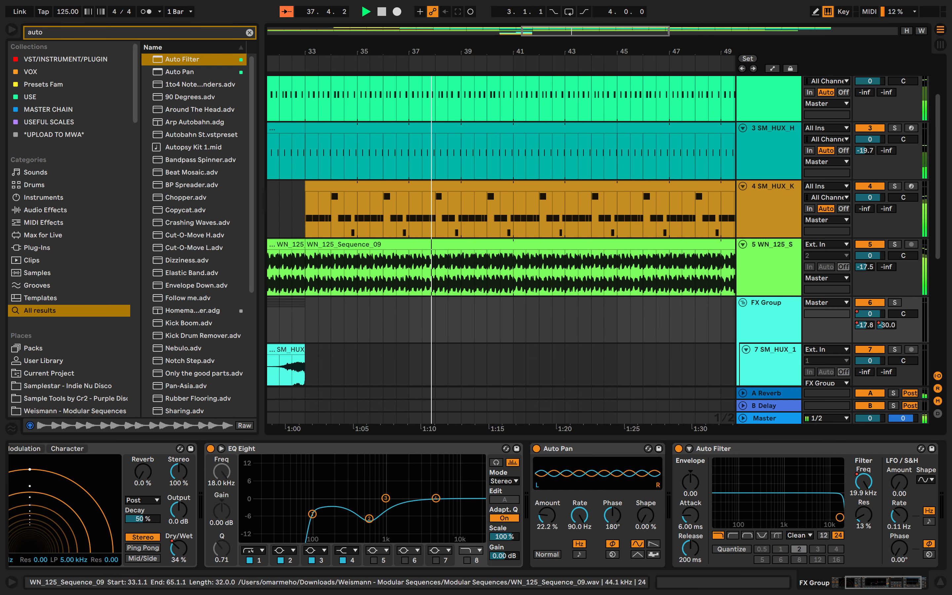
pyautogui.scroll(-5, 514, 268)
pyautogui.press('+')
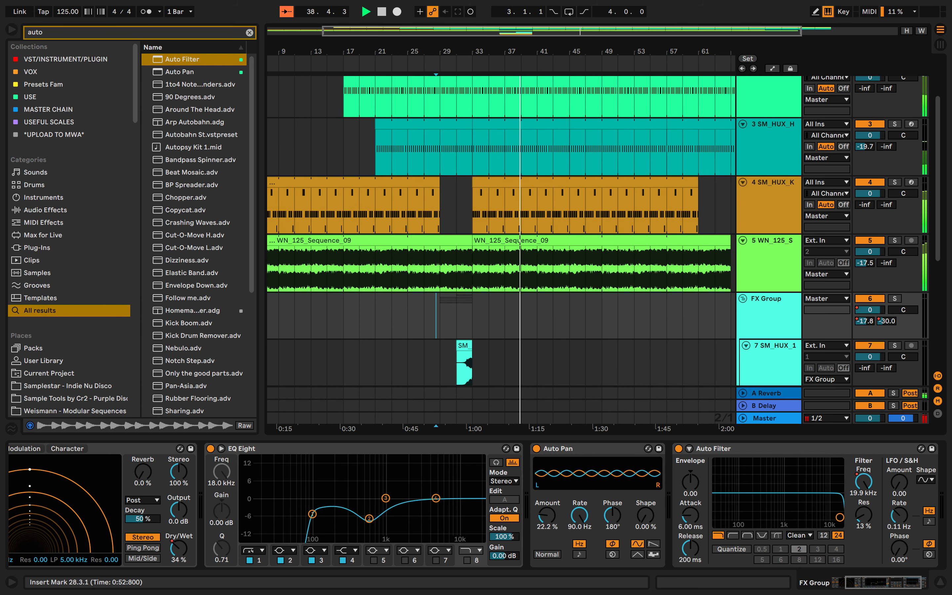
pyautogui.click(743, 299)
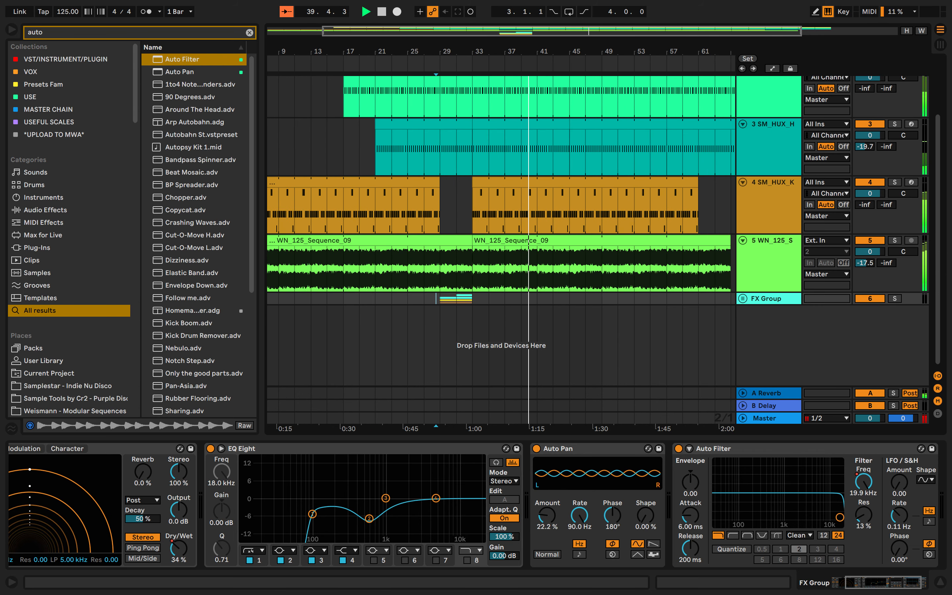
pyautogui.press('space')
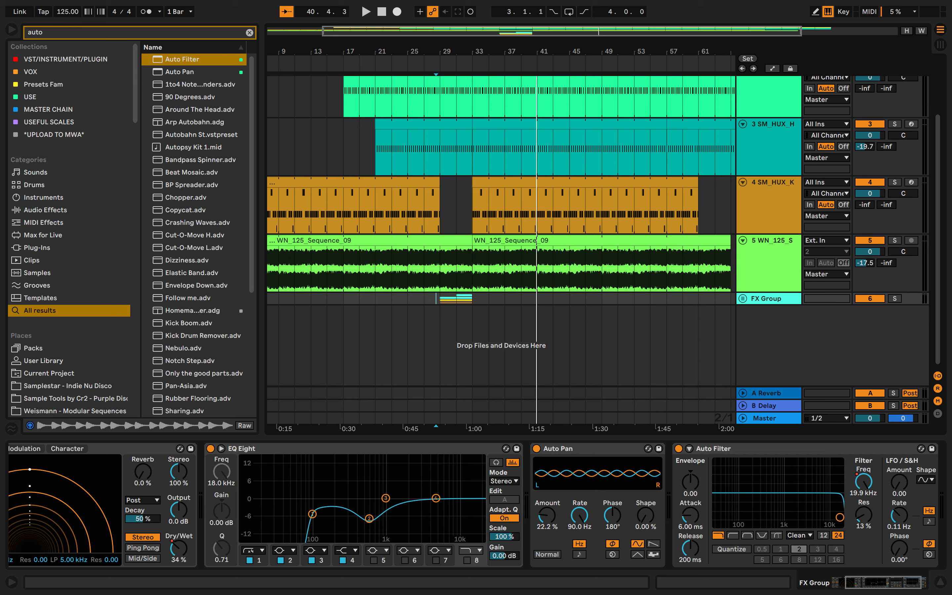
# - Clear the browser search, place the insert marker at bar 33, and examine the clips around the transition
pyautogui.press('super+f')
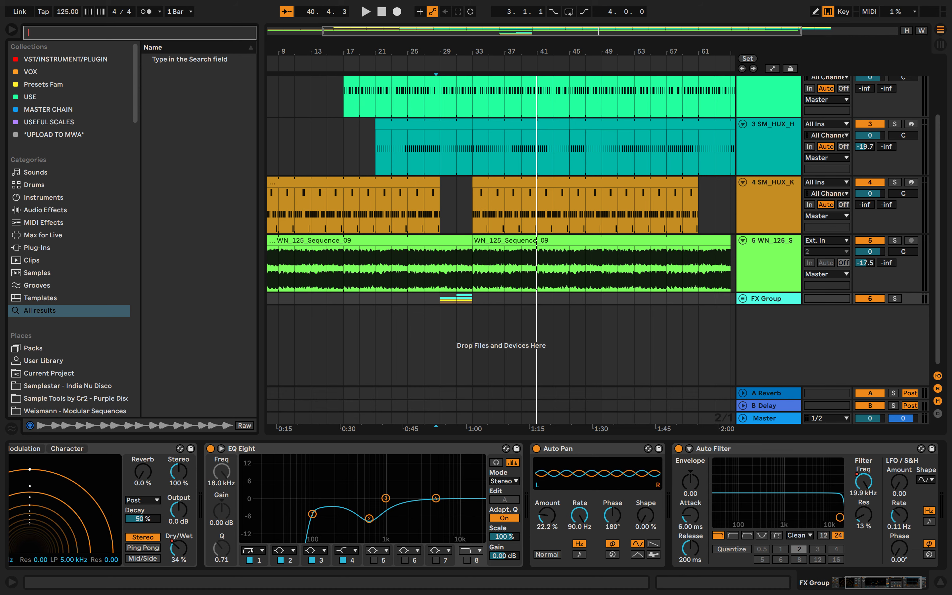
pyautogui.scroll(-3, 69, 236)
pyautogui.scroll(3, 69, 236)
pyautogui.click(472, 298)
pyautogui.scroll(5, 472, 298)
pyautogui.scroll(-5, 472, 298)
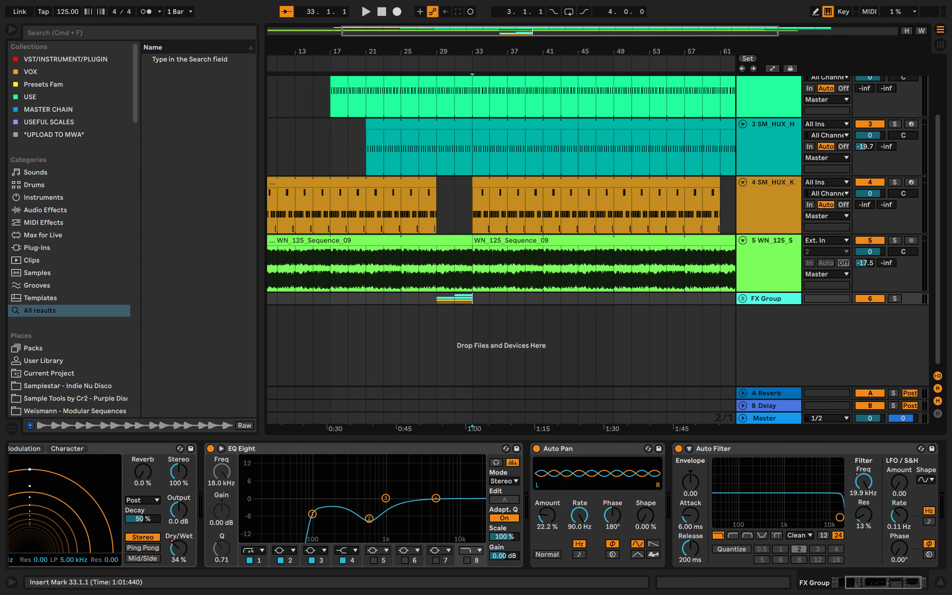
pyautogui.scroll(7, 472, 298)
pyautogui.hscroll(-3, 472, 298)
pyautogui.hscroll(4, 472, 298)
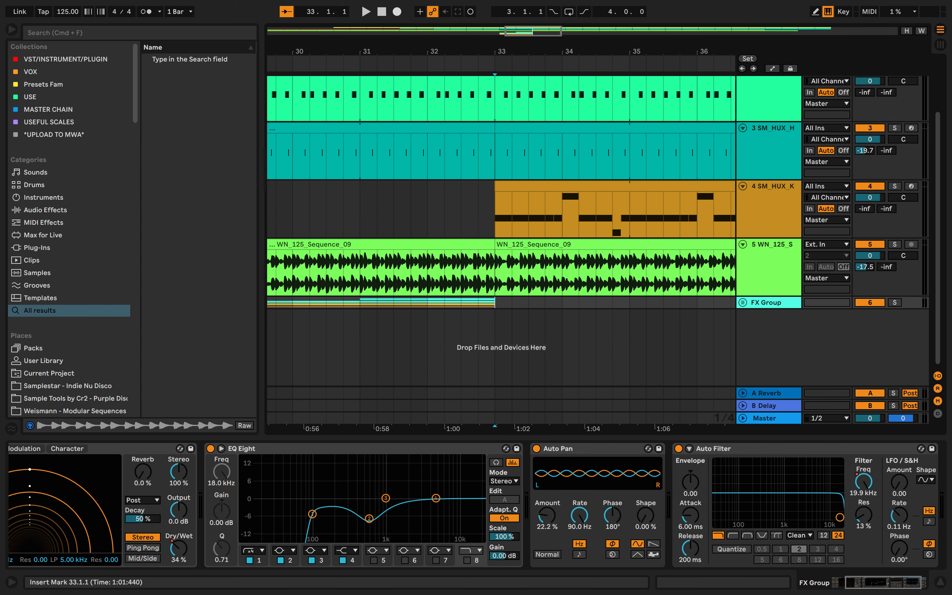
pyautogui.scroll(-5, 471, 298)
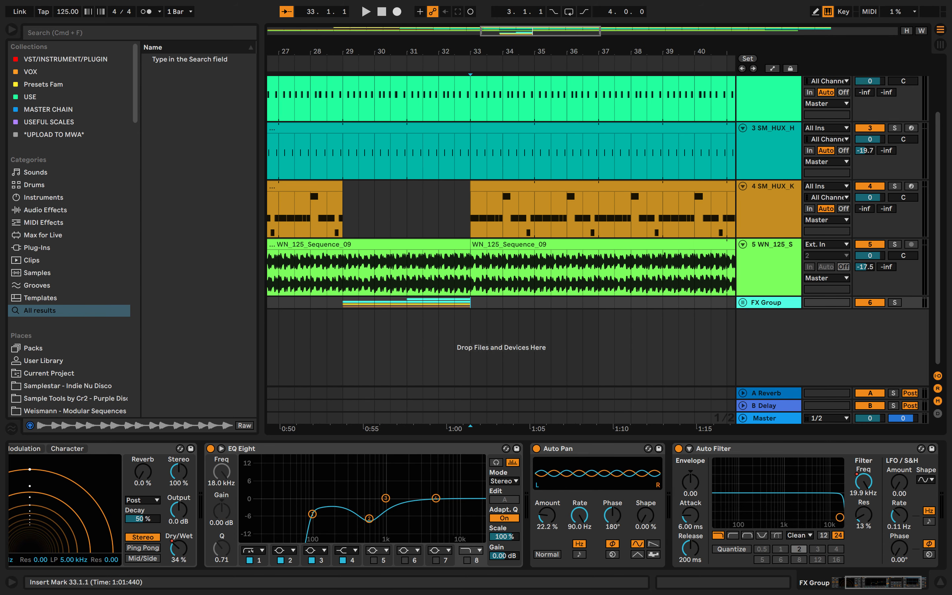
# - Insert a MIDI track below the FX Group
pyautogui.click(343, 302)
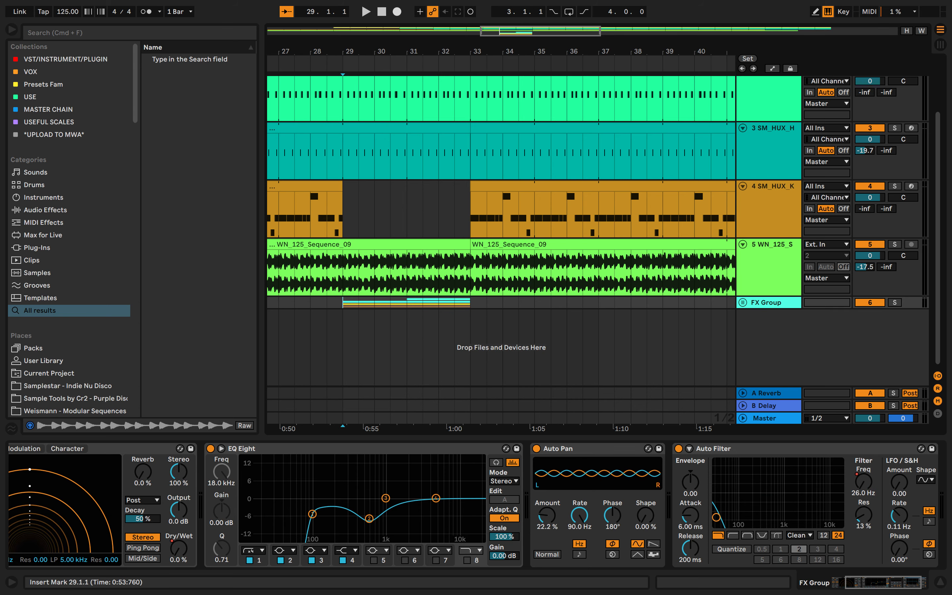
pyautogui.rightClick(791, 334)
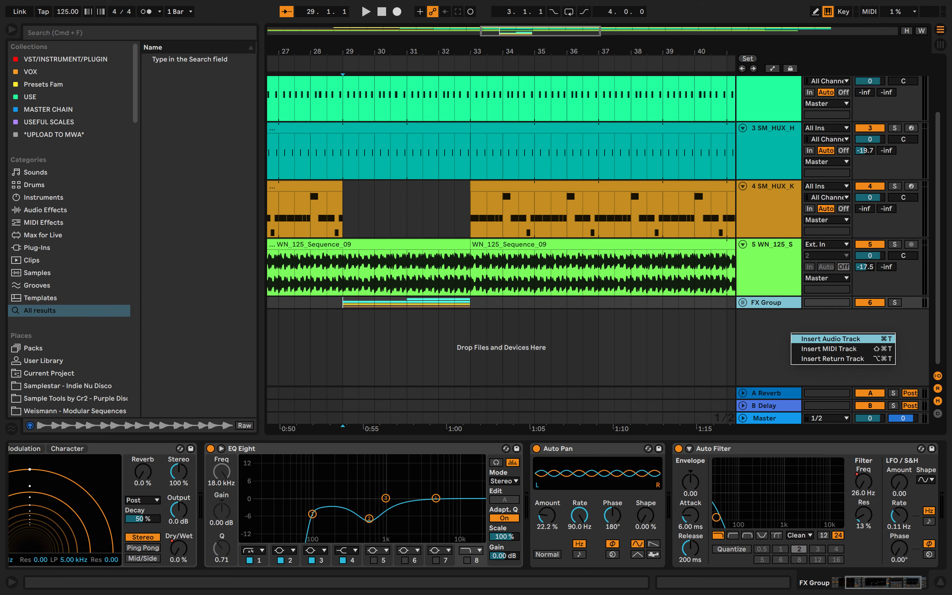
pyautogui.click(829, 348)
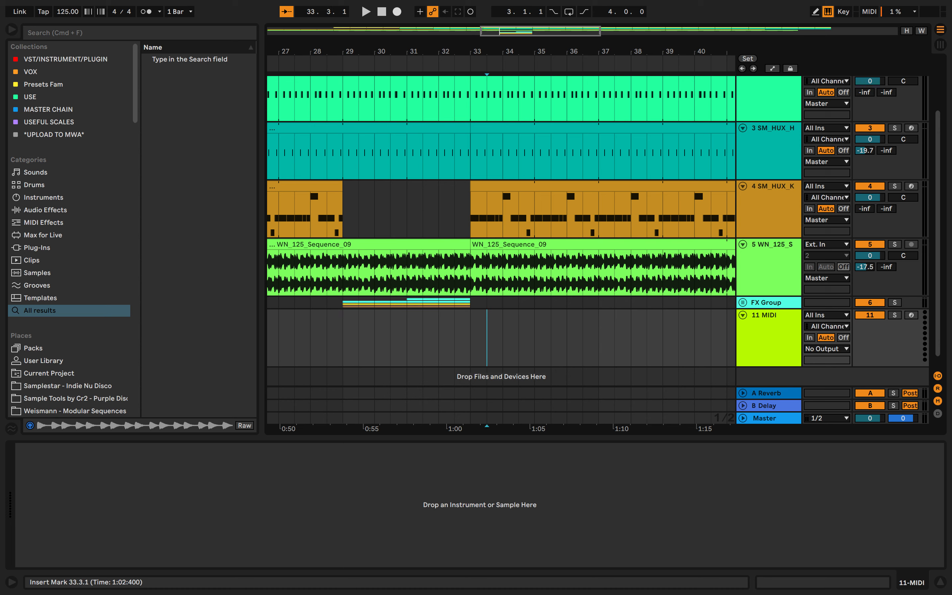
# - Open the Weismann - Deep Synths folder among the browser's places
pyautogui.scroll(-5, 71, 244)
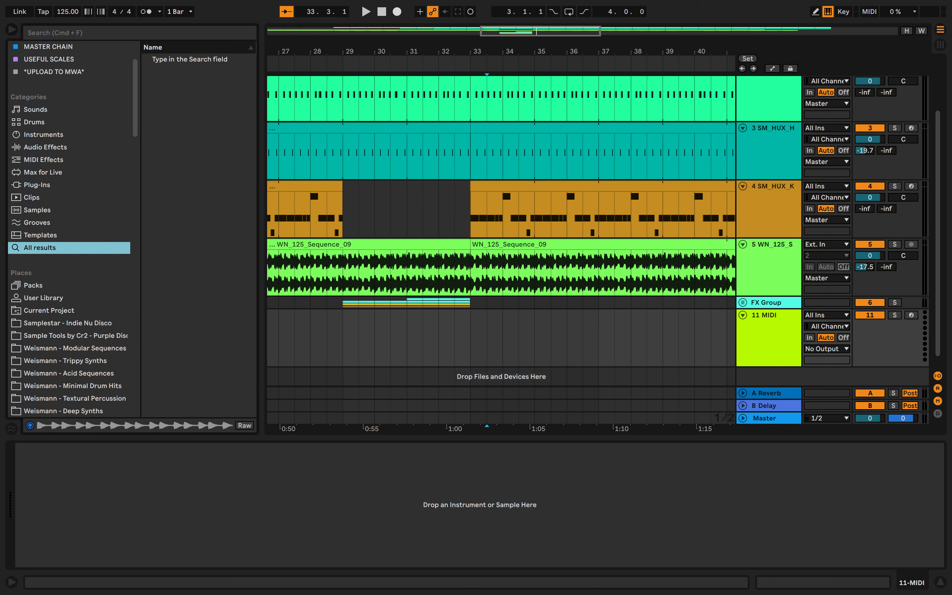
pyautogui.scroll(-5, 71, 235)
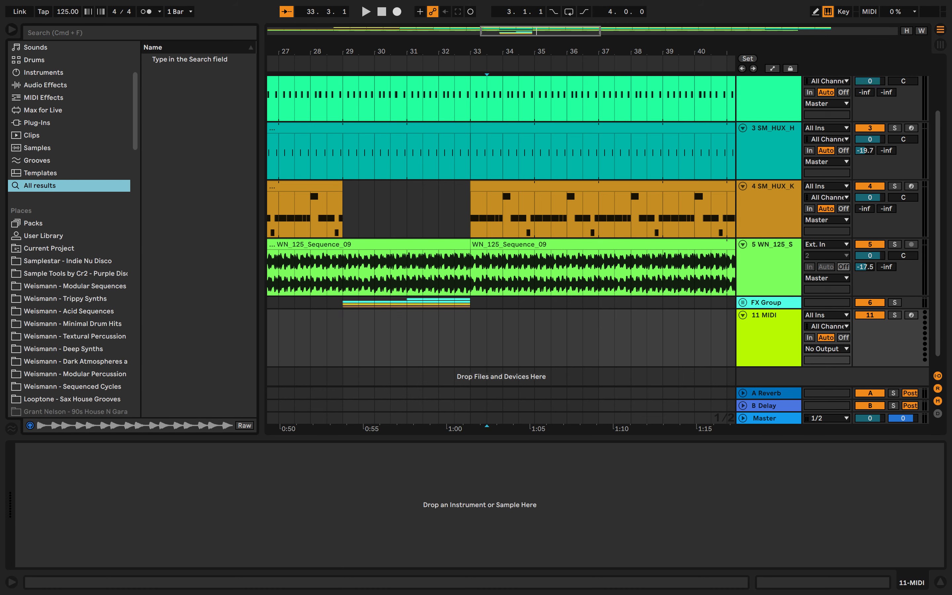
pyautogui.press('Down')
pyautogui.press('Down')
pyautogui.press('Down')
pyautogui.press('Down')
pyautogui.press('Down')
pyautogui.press('Down')
pyautogui.press('Down')
pyautogui.press('Down')
pyautogui.press('Down')
pyautogui.press('Down')
pyautogui.press('Down')
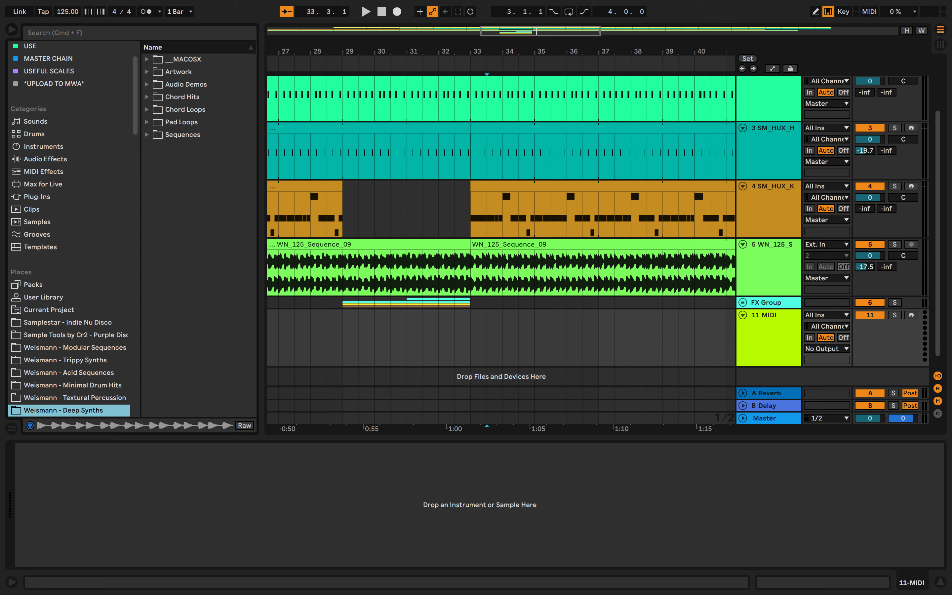
# - Expand the Chord Loops folder, collapse its MIDI subfolder, and preview the first Cm audio loop
pyautogui.click(147, 110)
pyautogui.click(155, 122)
pyautogui.click(206, 147)
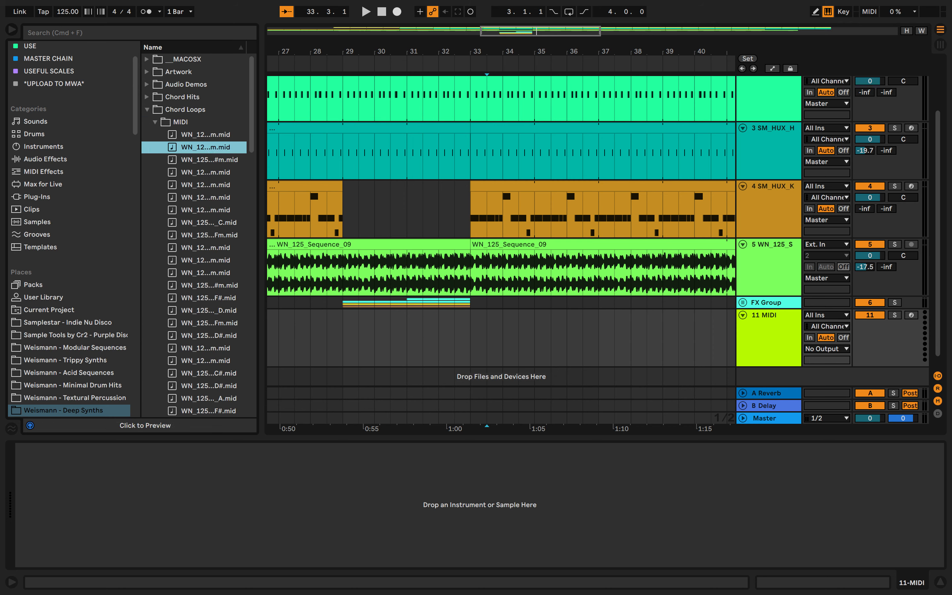
pyautogui.press('Left')
pyautogui.press('Down')
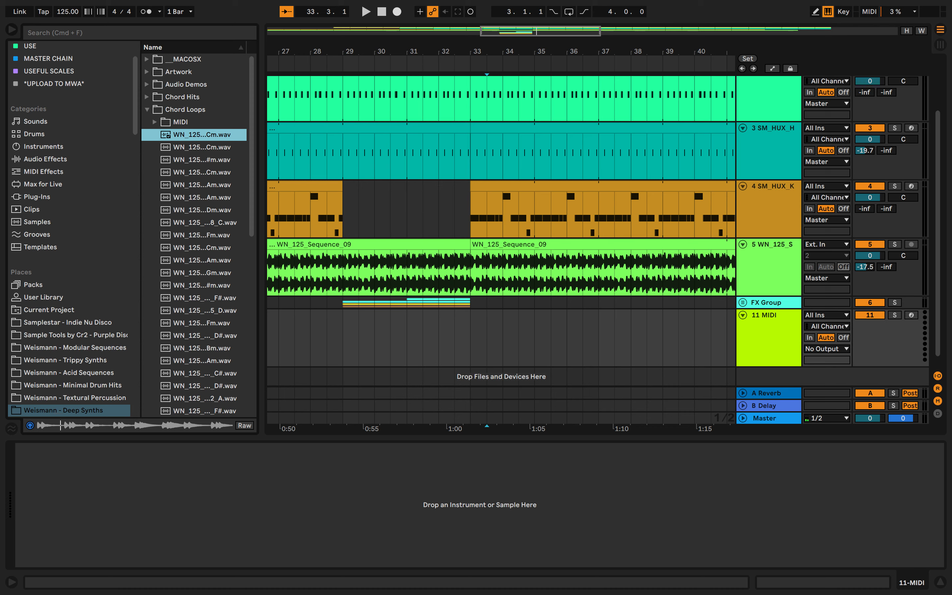
# - Place WN_125_Chord_Loop_01_Cm on the new track below the FX Group, starting at bar 32
pyautogui.moveTo(202, 134); pyautogui.dragTo(438, 338)
pyautogui.press('+')
pyautogui.press('+')
pyautogui.press('+')
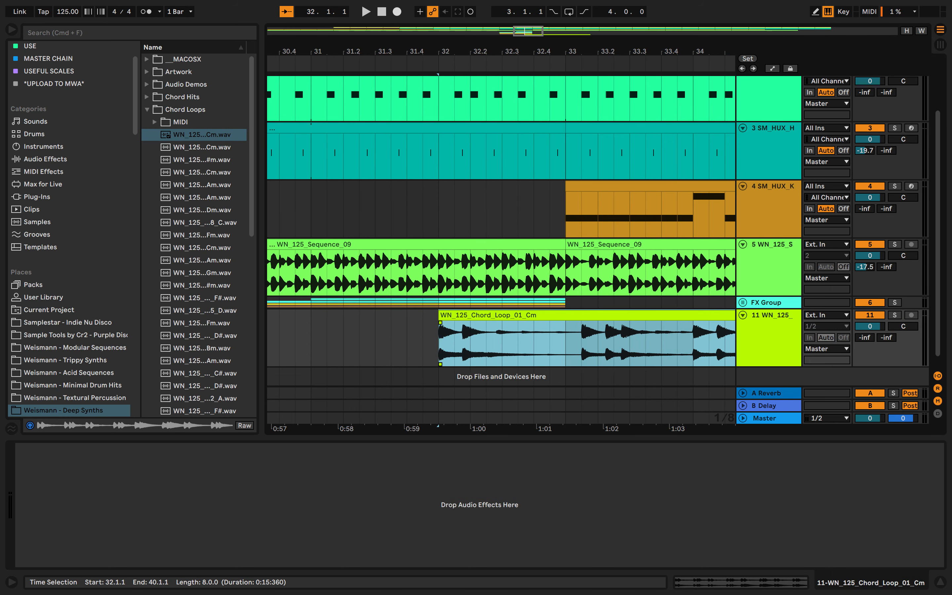
# - Split the chord loop at bars 33 and 34, deleting everything outside that one-bar section
pyautogui.click(565, 343)
pyautogui.press('super+e')
pyautogui.click(531, 315)
pyautogui.press('Delete')
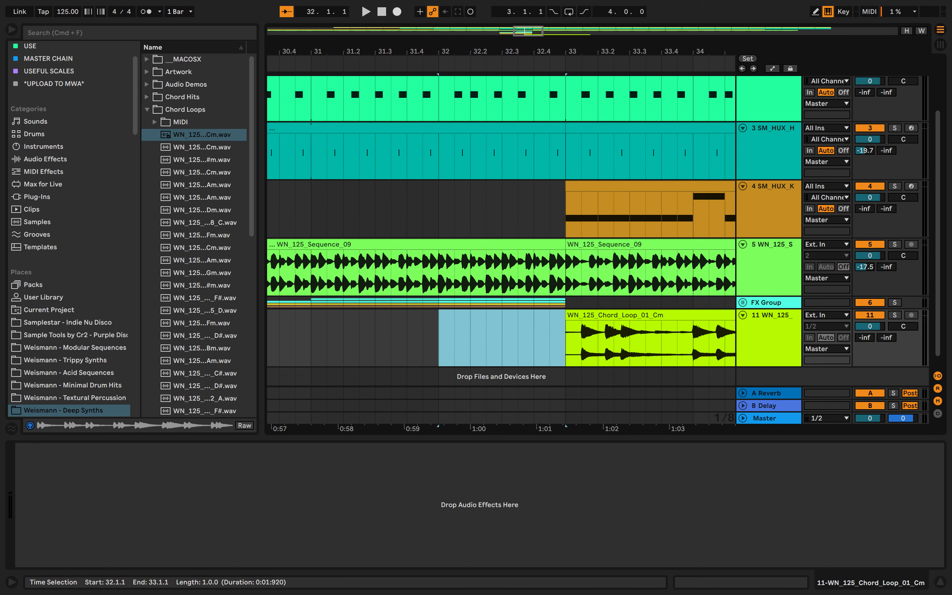
pyautogui.click(693, 343)
pyautogui.press('super+e')
pyautogui.click(710, 315)
pyautogui.press('Delete')
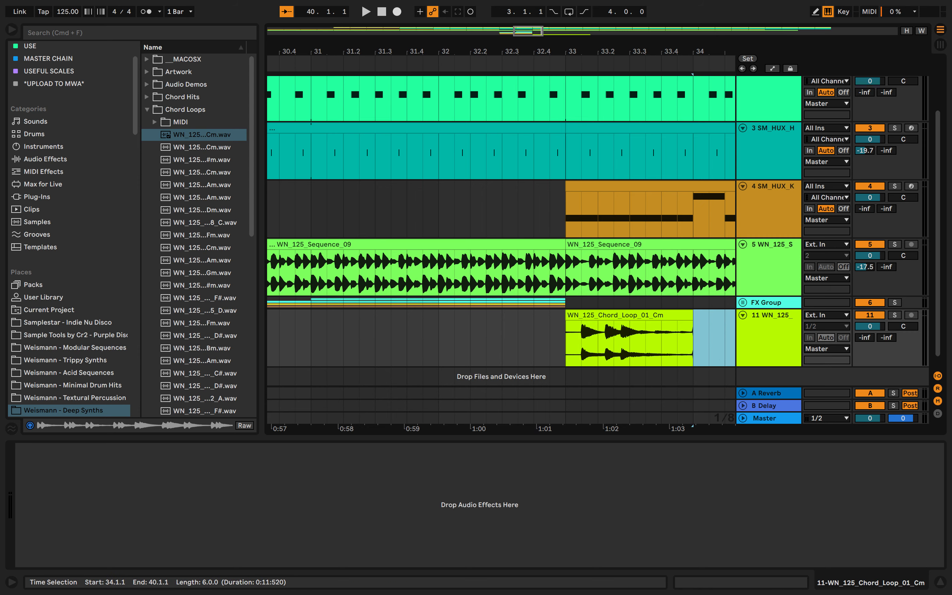
# - Trim the end of the one-bar chord clip back to 33.4.4
pyautogui.scroll(5, 710, 315)
pyautogui.moveTo(667, 316); pyautogui.dragTo(659, 315)
pyautogui.scroll(-10, 659, 316)
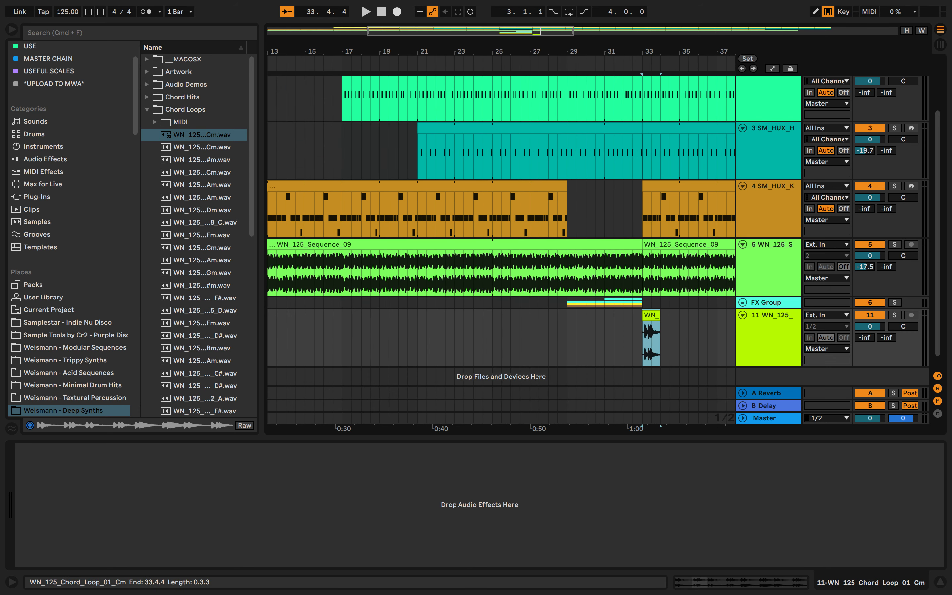
# - Play the arrangement from bar 29 to hear the transition into the new chord clip
pyautogui.click(567, 341)
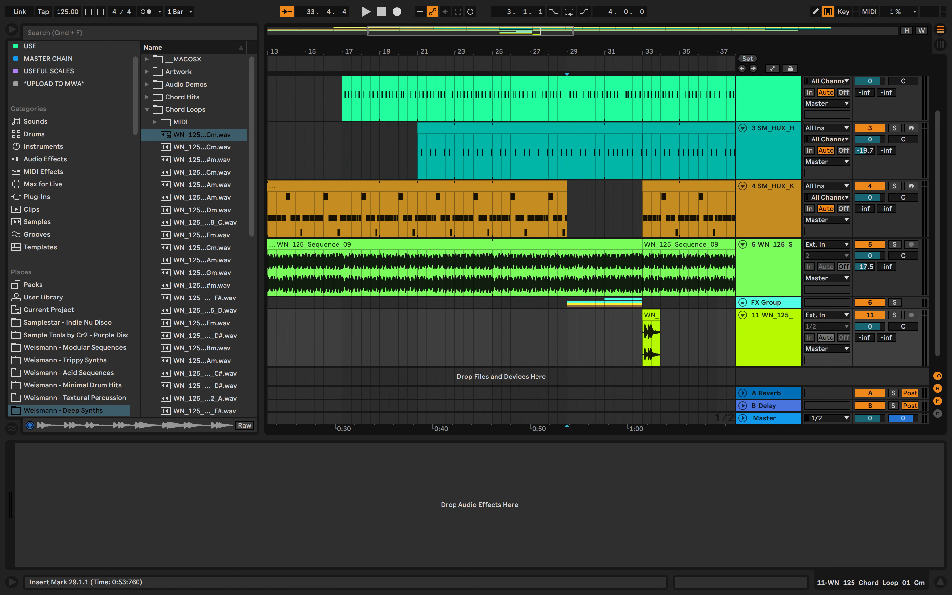
pyautogui.press('space')
pyautogui.scroll(3, 567, 341)
pyautogui.scroll(-5, 567, 341)
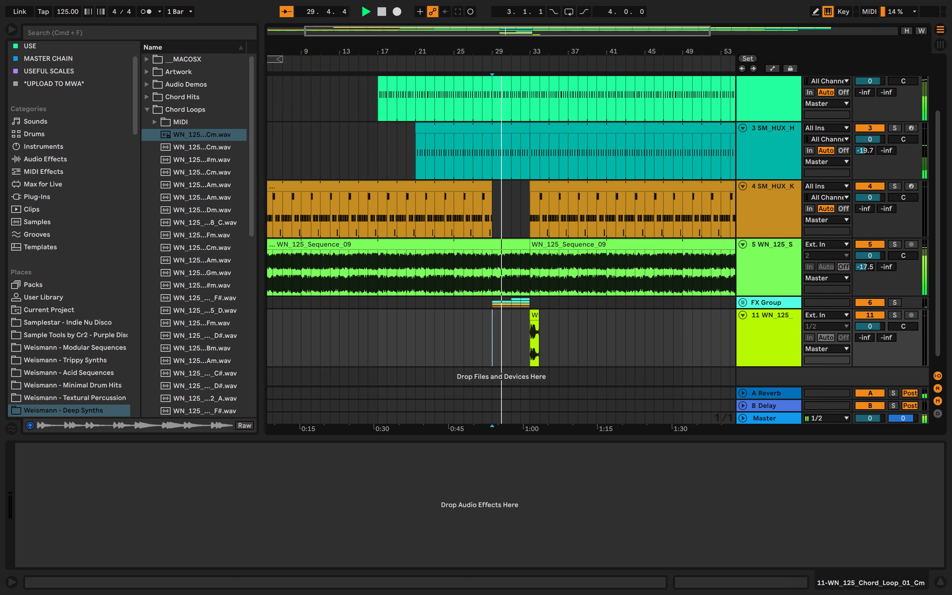
pyautogui.scroll(3, 567, 341)
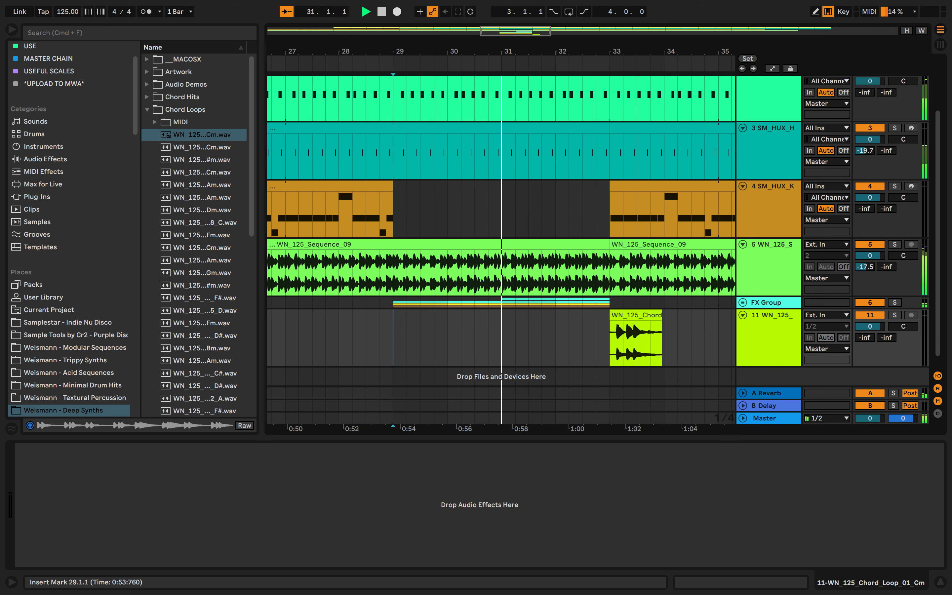
# - Select bars 33 to 35 on the chord track and duplicate the two-bar section repeatedly up to bar 45
pyautogui.scroll(3, 567, 340)
pyautogui.moveTo(687, 341); pyautogui.dragTo(580, 341)
pyautogui.press('super+d')
pyautogui.scroll(-4, 580, 341)
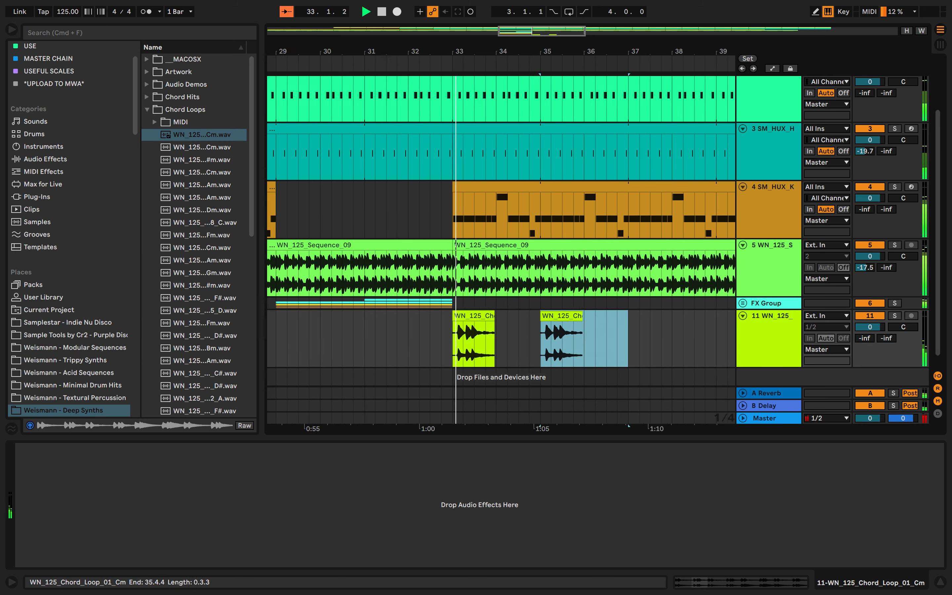
pyautogui.scroll(-3, 580, 342)
pyautogui.press('super+d')
pyautogui.press('super+d')
pyautogui.press('super+d')
pyautogui.press('super+d')
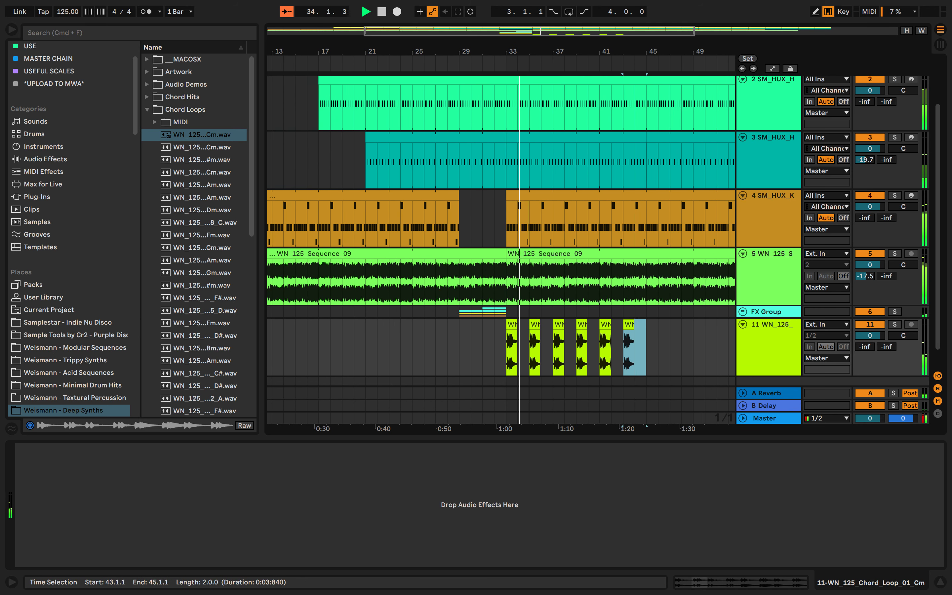
# - Duplicate the first chord loop clip on track 11 twice so copies follow directly after bar 33
pyautogui.scroll(4, 541, 342)
pyautogui.press('z')
pyautogui.scroll(-4, 541, 341)
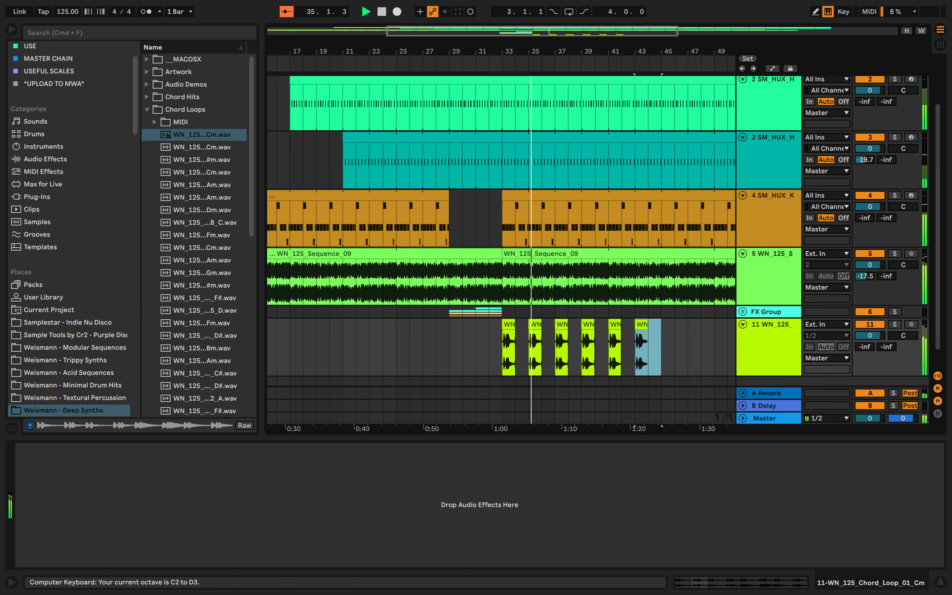
pyautogui.hscroll(4, 541, 342)
pyautogui.scroll(1, 541, 342)
pyautogui.scroll(-7, 531, 341)
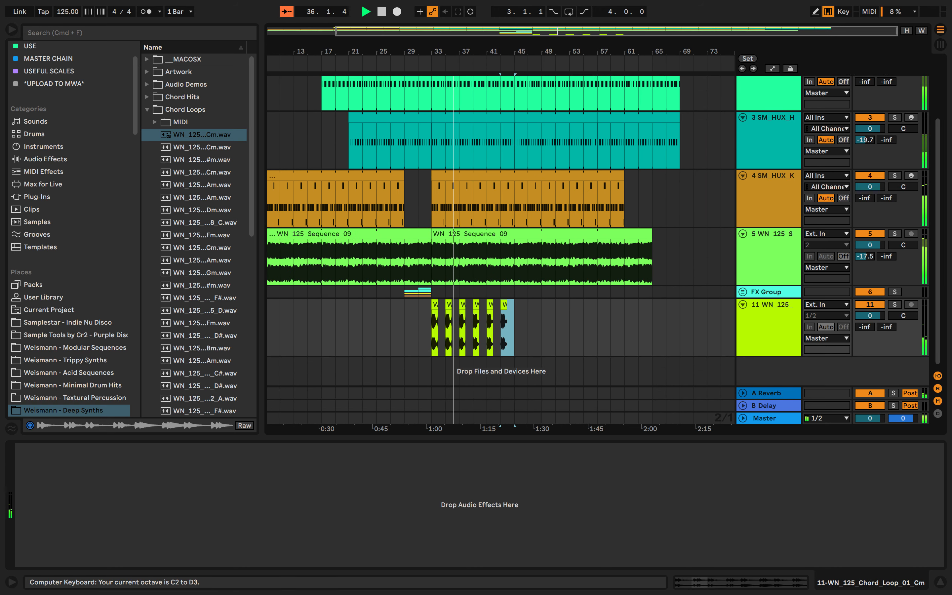
pyautogui.scroll(5, 452, 330)
pyautogui.click(408, 304)
pyautogui.press('super+d')
pyautogui.press('super+d')
# - Play the arrangement from bar 31 to hear the back-to-back chord loop clips
pyautogui.click(364, 331)
pyautogui.press('space')
pyautogui.press('space')
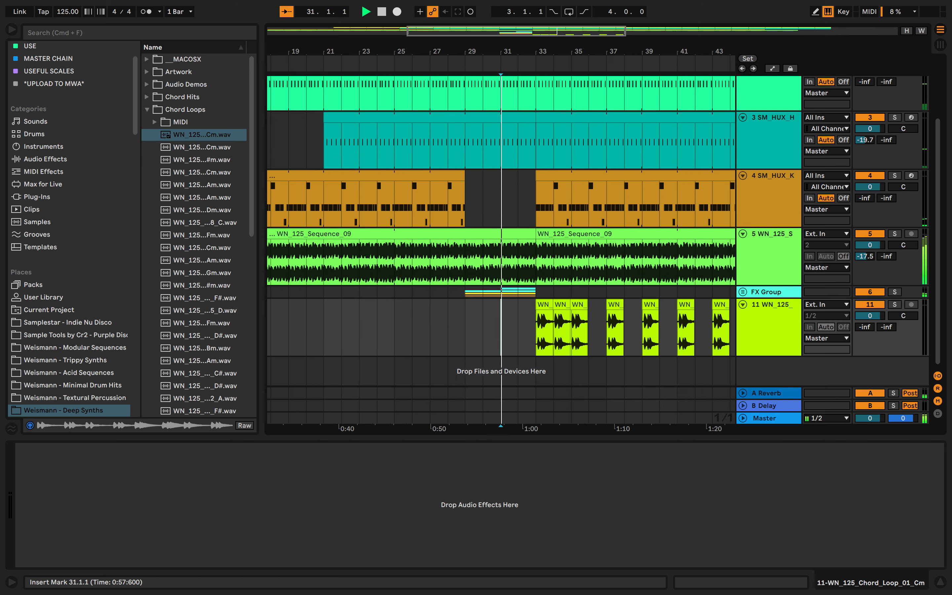
pyautogui.scroll(5, 501, 330)
pyautogui.scroll(2, 501, 331)
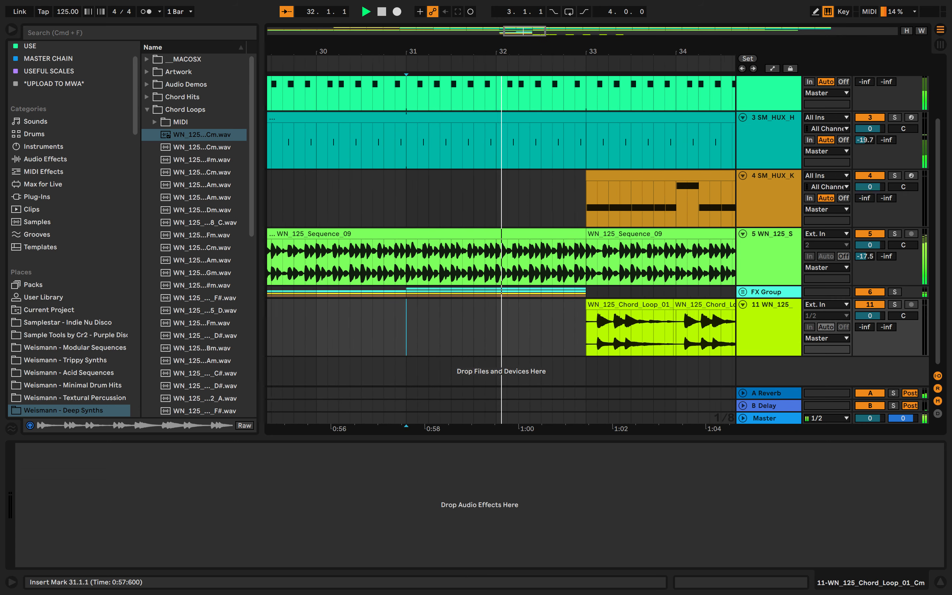
pyautogui.hscroll(2, 502, 330)
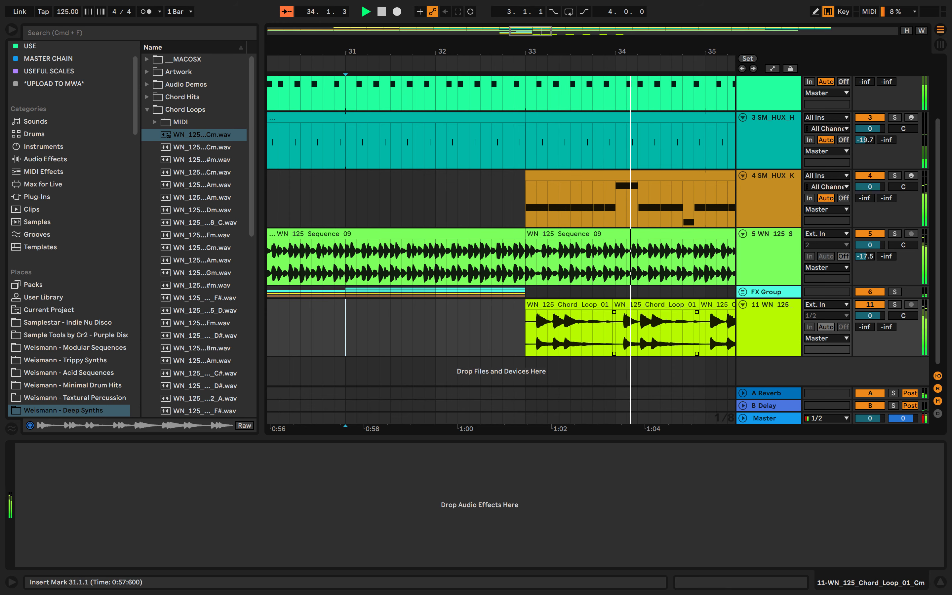
# - Stop playback and delete the chord loop clips that follow the first one at bar 33 on track 11
pyautogui.press('space')
pyautogui.hscroll(2, 570, 330)
pyautogui.click(570, 305)
pyautogui.press('Delete')
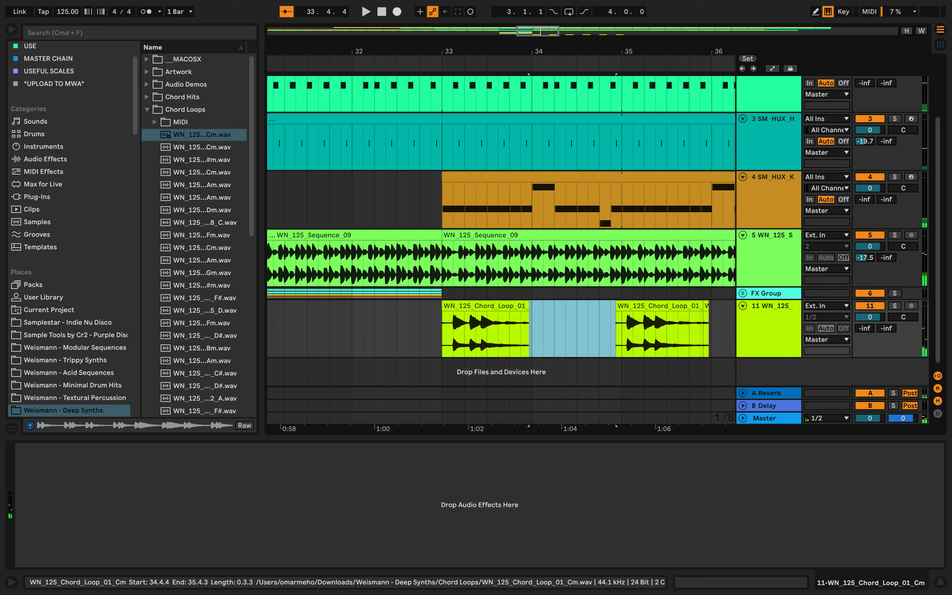
pyautogui.click(656, 305)
pyautogui.press('Delete')
pyautogui.moveTo(644, 335); pyautogui.dragTo(711, 334)
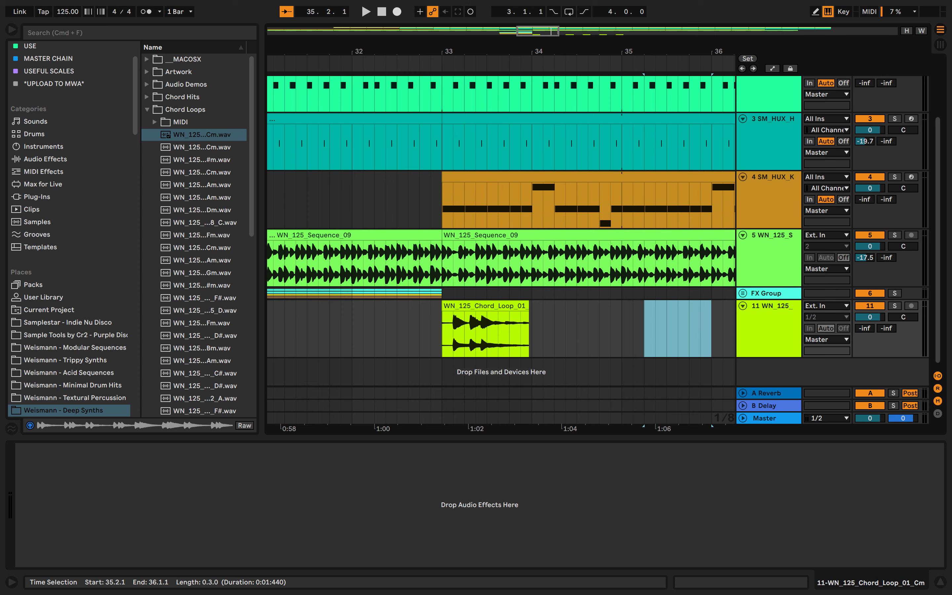
# - Consolidate bar 33 to 34 of the chord loop on track 11 into one clip and turn on its looping
pyautogui.scroll(5, 520, 330)
pyautogui.scroll(-4, 523, 331)
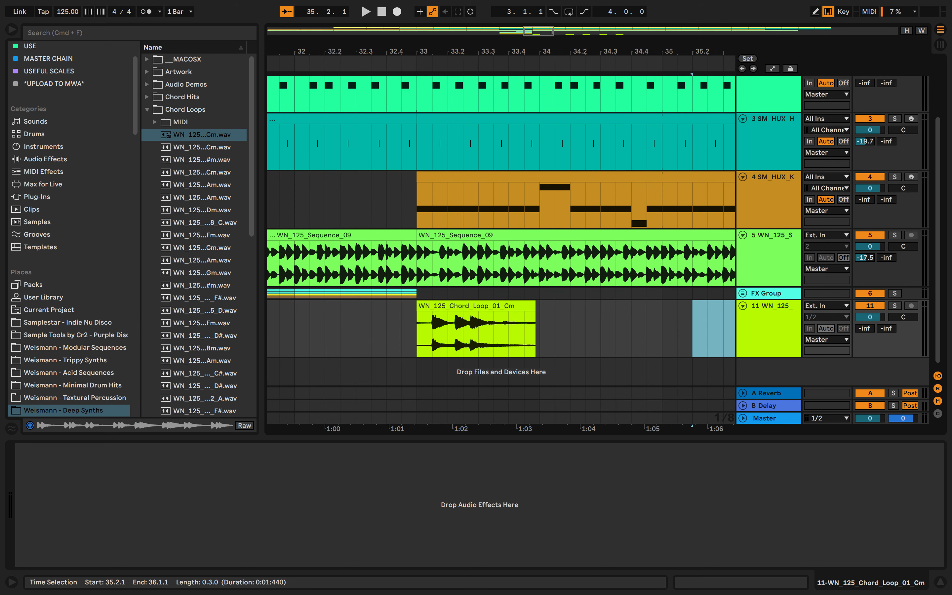
pyautogui.moveTo(539, 334); pyautogui.dragTo(431, 335)
pyautogui.press('super+j')
pyautogui.hotkey('shift', 'Tab')
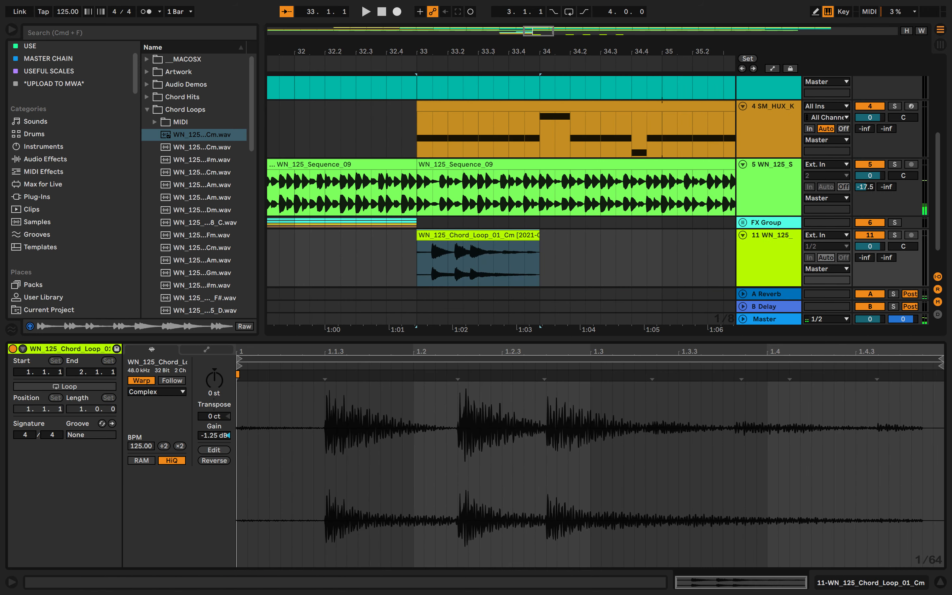
pyautogui.press('super+l')
pyautogui.press('super+alt+l')
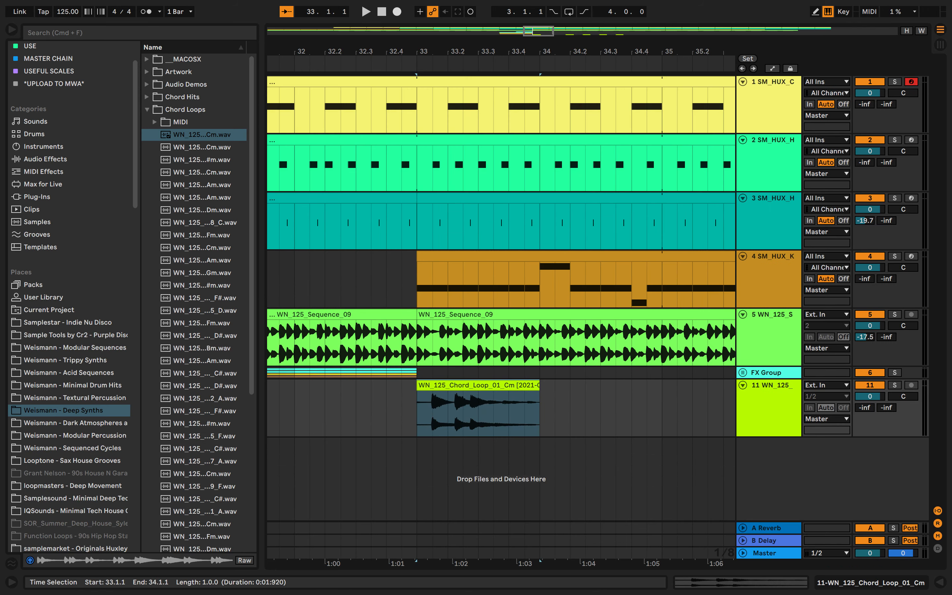
# - Extend the looped chord clip on track 11 so it runs from bar 33 to bar 47
pyautogui.scroll(-5, 457, 339)
pyautogui.click(483, 386)
pyautogui.moveTo(483, 386); pyautogui.dragTo(764, 385)
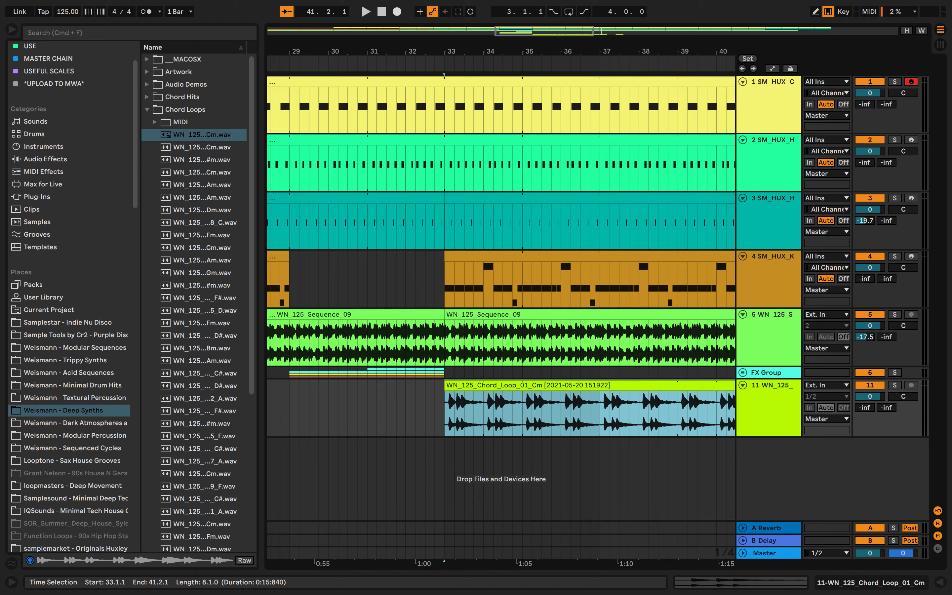
pyautogui.scroll(-5, 669, 386)
pyautogui.hscroll(3, 669, 385)
pyautogui.moveTo(685, 394); pyautogui.dragTo(647, 393)
# - Examine the Consolidate command for the chord clip's first bar and the looped clip's settings
pyautogui.scroll(5, 647, 394)
pyautogui.hscroll(-5, 647, 394)
pyautogui.hscroll(-7, 501, 256)
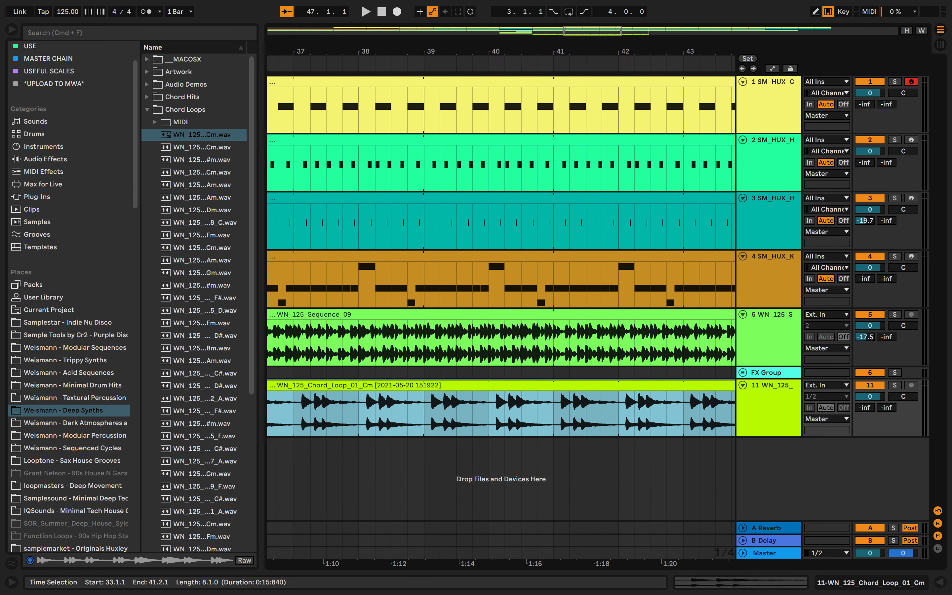
pyautogui.moveTo(472, 413); pyautogui.dragTo(408, 413)
pyautogui.rightClick(409, 413)
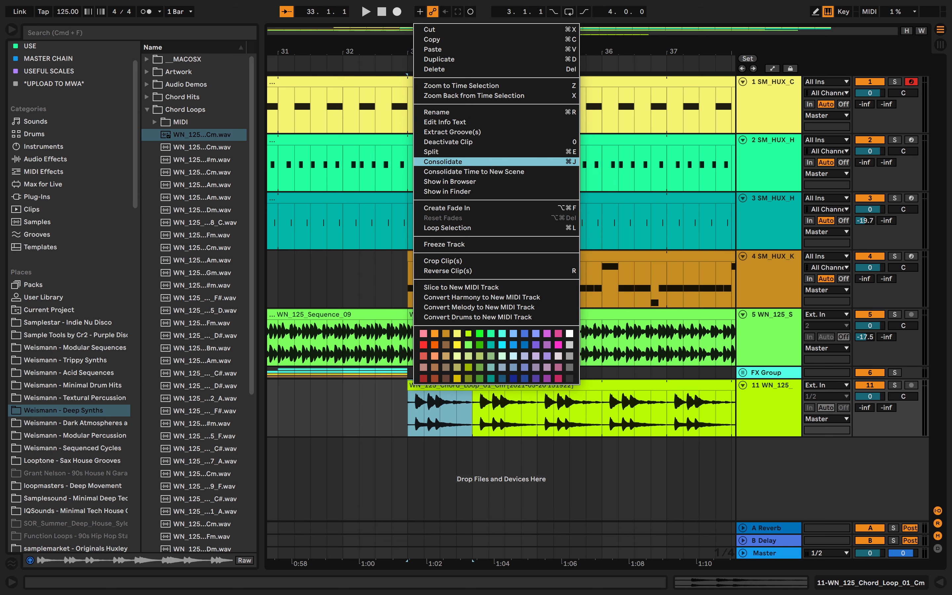
pyautogui.click(436, 404)
pyautogui.doubleClick(437, 385)
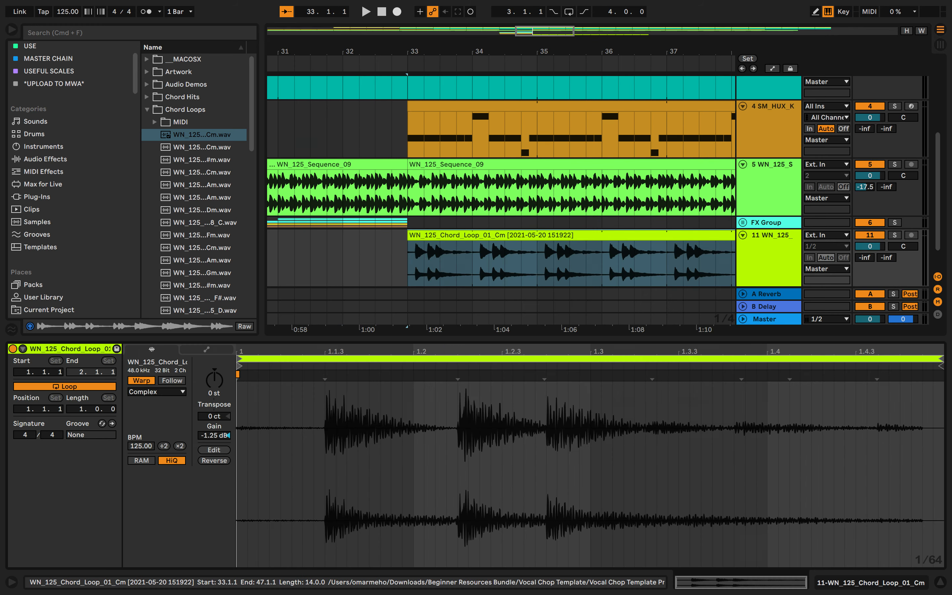
pyautogui.press('super+alt+l')
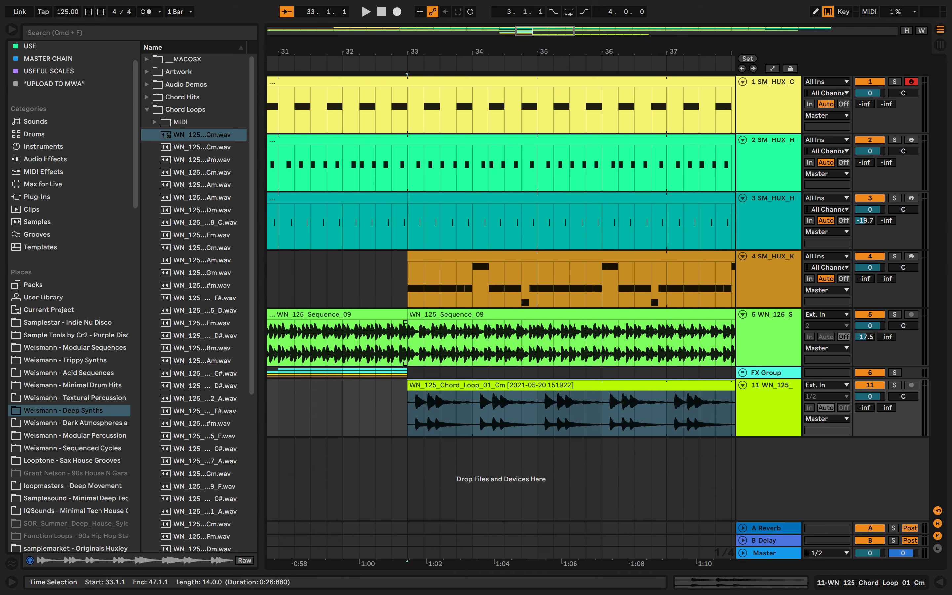
# - Play the arrangement from bar 32.4.1 to hear the looped chord clip with the other tracks
pyautogui.click(391, 409)
pyautogui.press('space')
pyautogui.scroll(3, 73, 276)
pyautogui.press('+')
pyautogui.press('-')
pyautogui.press('-')
pyautogui.press('-')
pyautogui.press('-')
pyautogui.press('-')
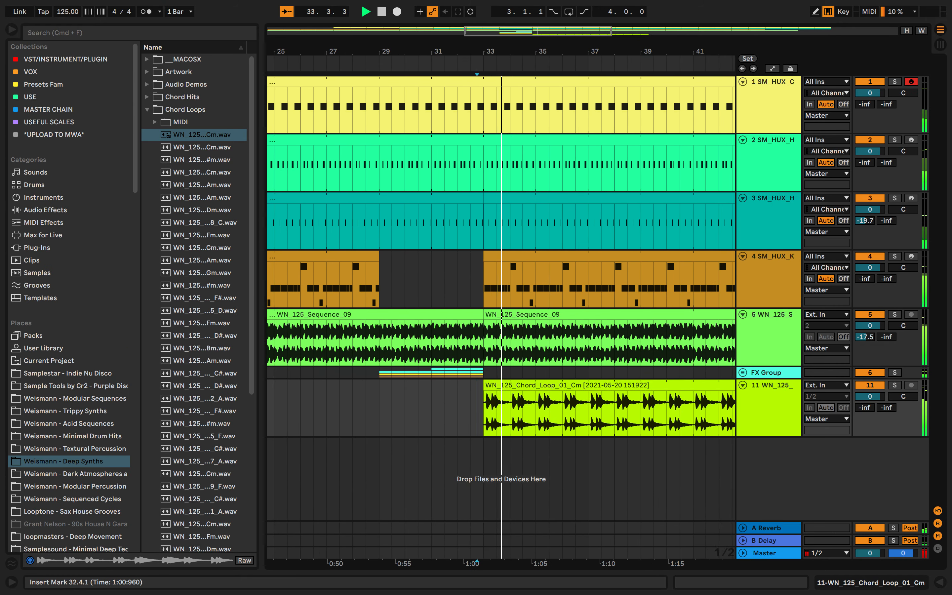
# - Stop playback, move the looped chord clip to bar 49 and fold track 11
pyautogui.click(508, 385)
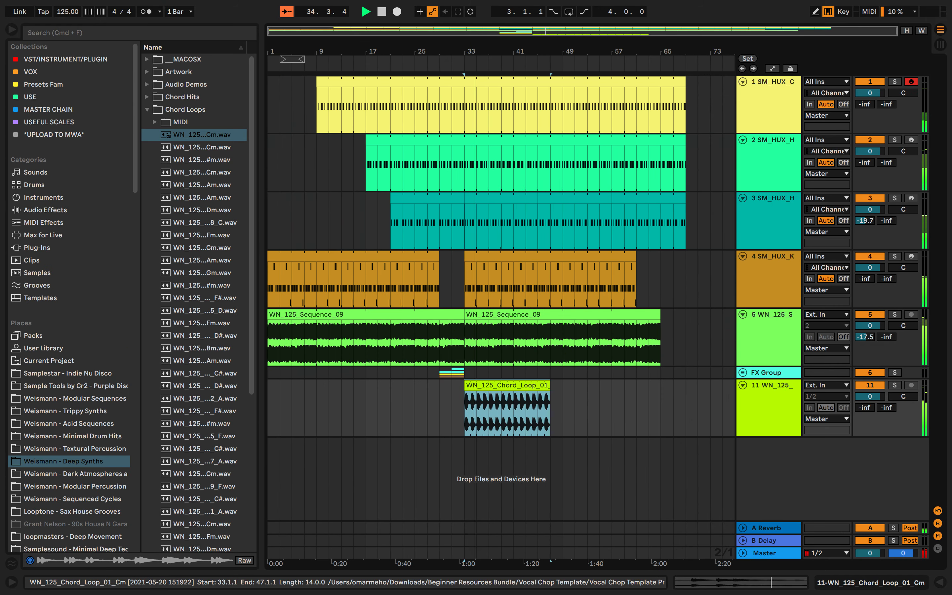
pyautogui.press('space')
pyautogui.moveTo(507, 385); pyautogui.dragTo(606, 385)
pyautogui.press('+')
pyautogui.scroll(5, 448, 334)
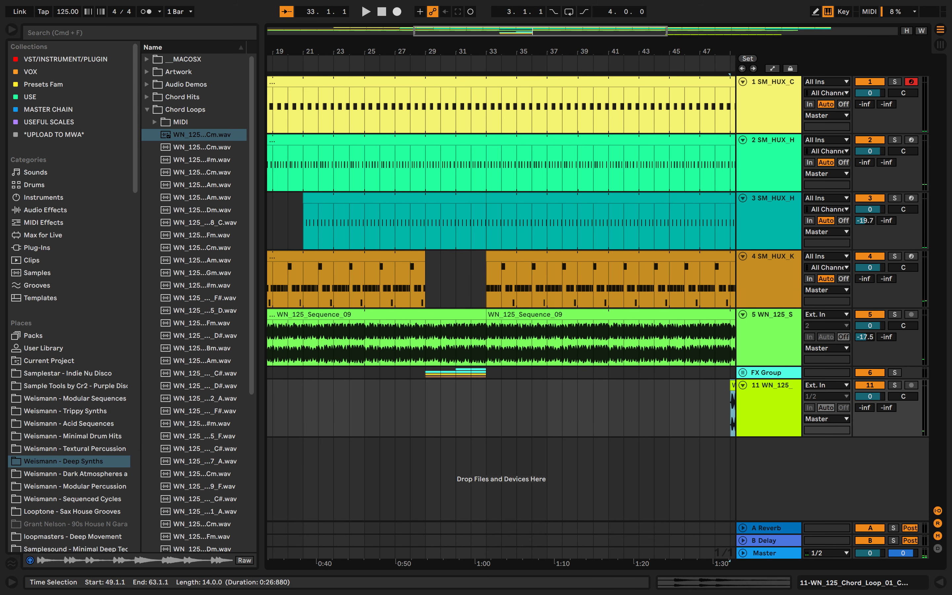
pyautogui.click(743, 385)
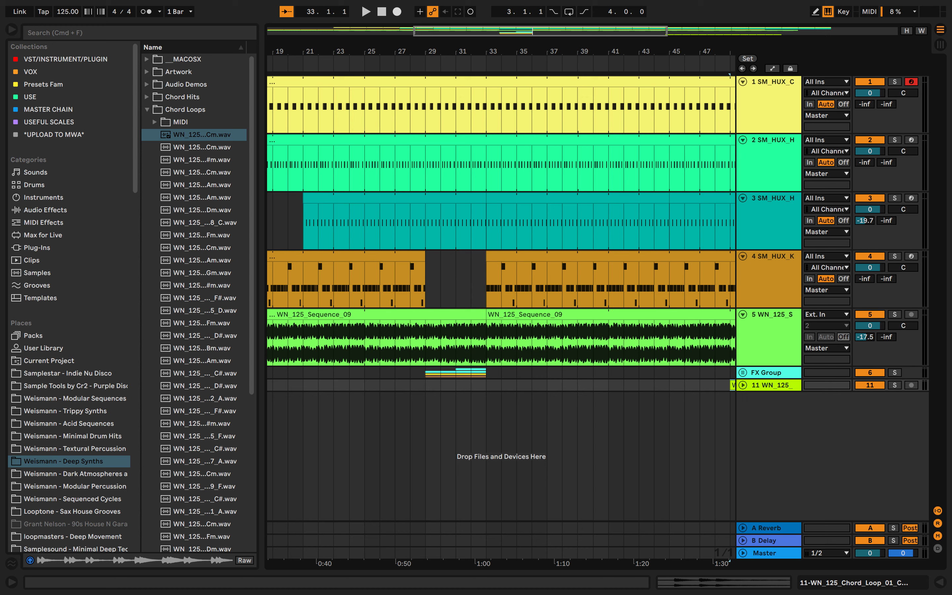
# - Preview the loops in the Sequences folder and place WN_125_Sequence_Loop_02_E on a new audio track at bar 33
pyautogui.press('Left')
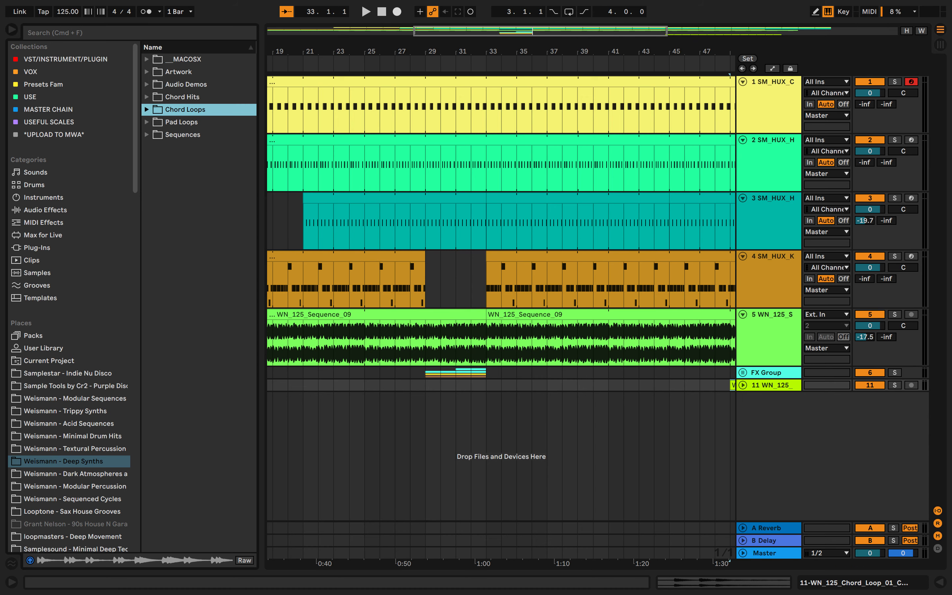
pyautogui.press('Down')
pyautogui.press('Down')
pyautogui.press('Right')
pyautogui.press('Down')
pyautogui.press('Down')
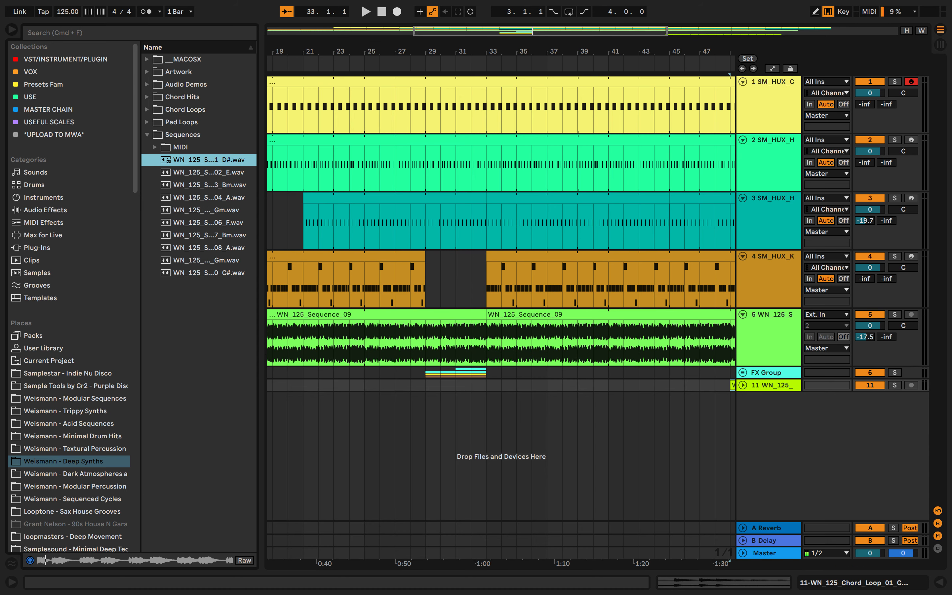
pyautogui.press('Down')
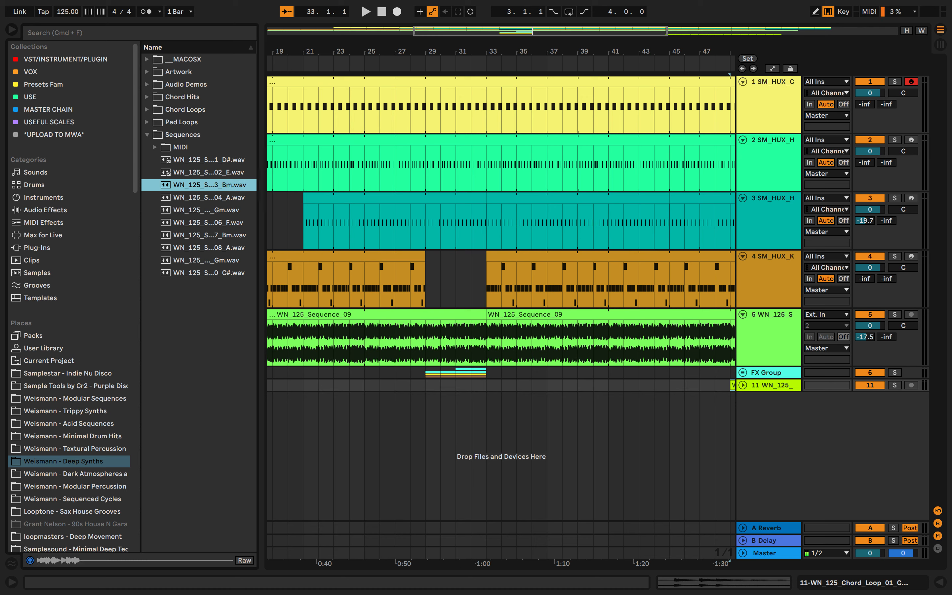
pyautogui.moveTo(209, 172); pyautogui.dragTo(488, 419)
# - During playback from bar 31, extend the new sequence loop clip to bar 49 and set track 12's volume to -2.2 dB
pyautogui.click(456, 421)
pyautogui.press('space')
pyautogui.scroll(4, 507, 420)
pyautogui.scroll(-8, 507, 420)
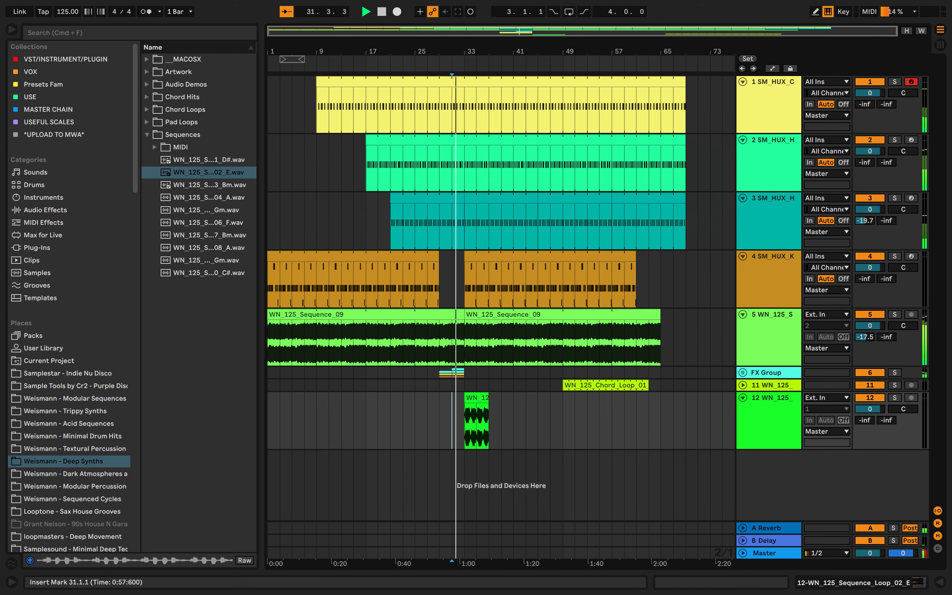
pyautogui.moveTo(488, 398); pyautogui.dragTo(563, 398)
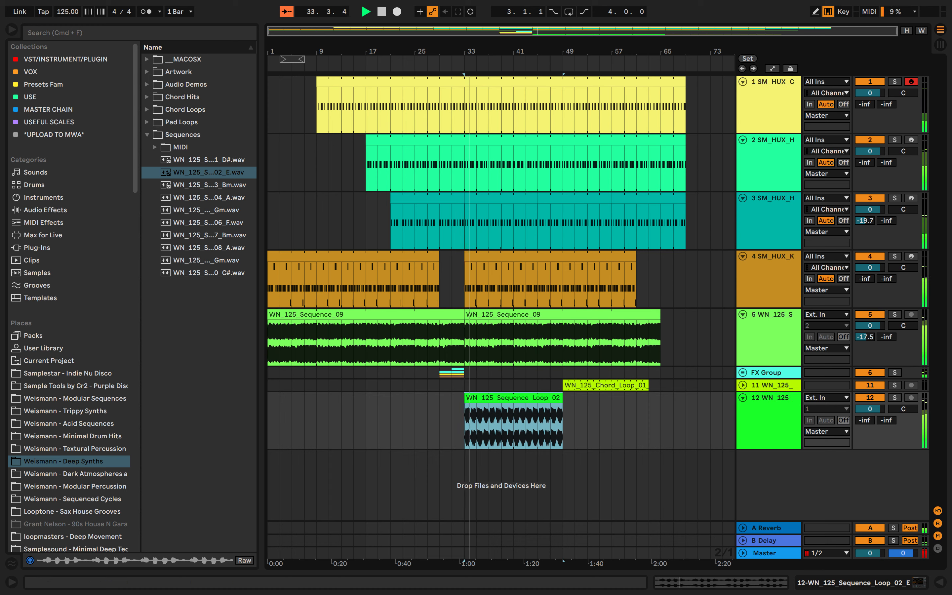
pyautogui.moveTo(869, 409); pyautogui.dragTo(869, 417)
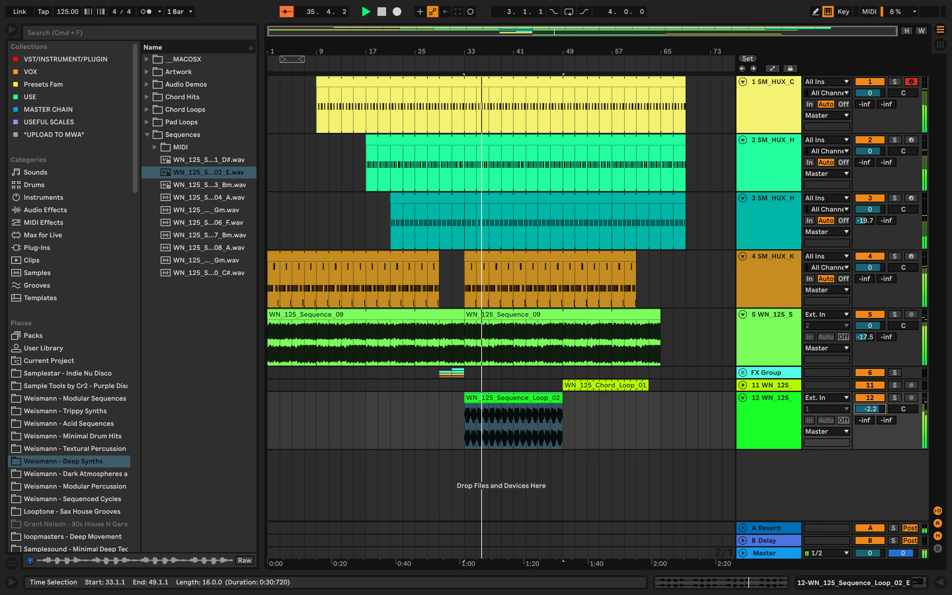
# - Fold track 12, stop playback and select the Chorus-Ensemble device on that track
pyautogui.click(742, 398)
pyautogui.doubleClick(771, 398)
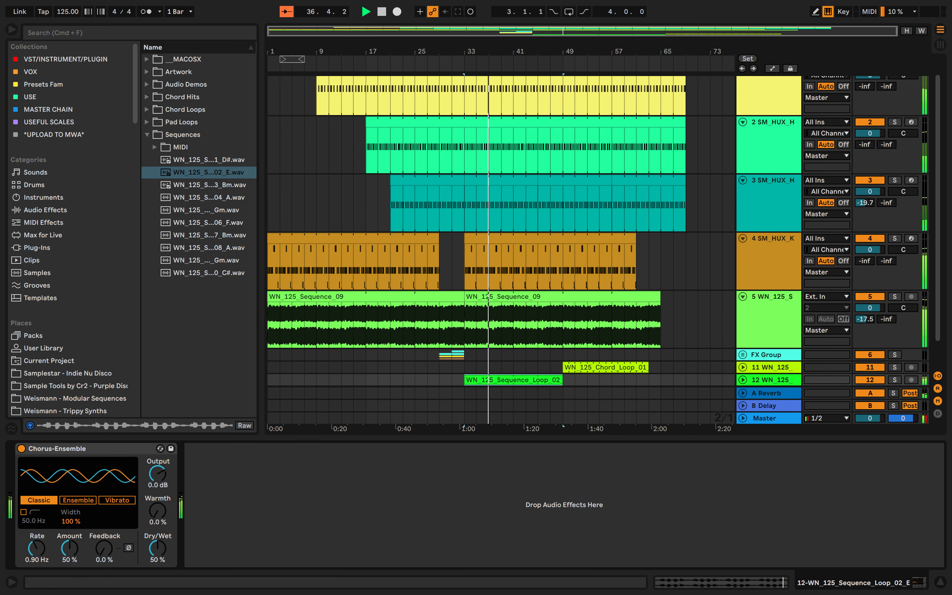
pyautogui.scroll(-2, 499, 250)
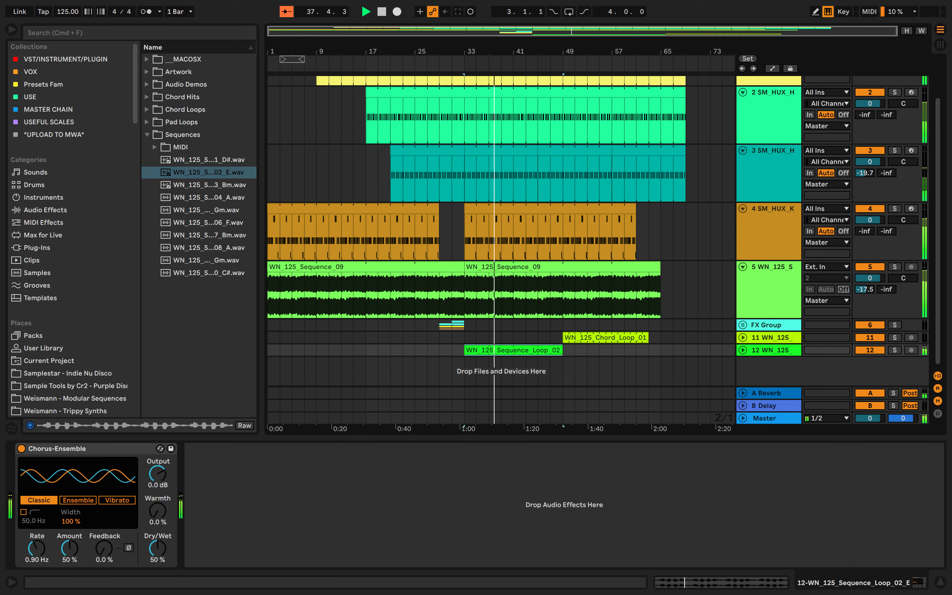
pyautogui.scroll(1, 485, 236)
pyautogui.press('space')
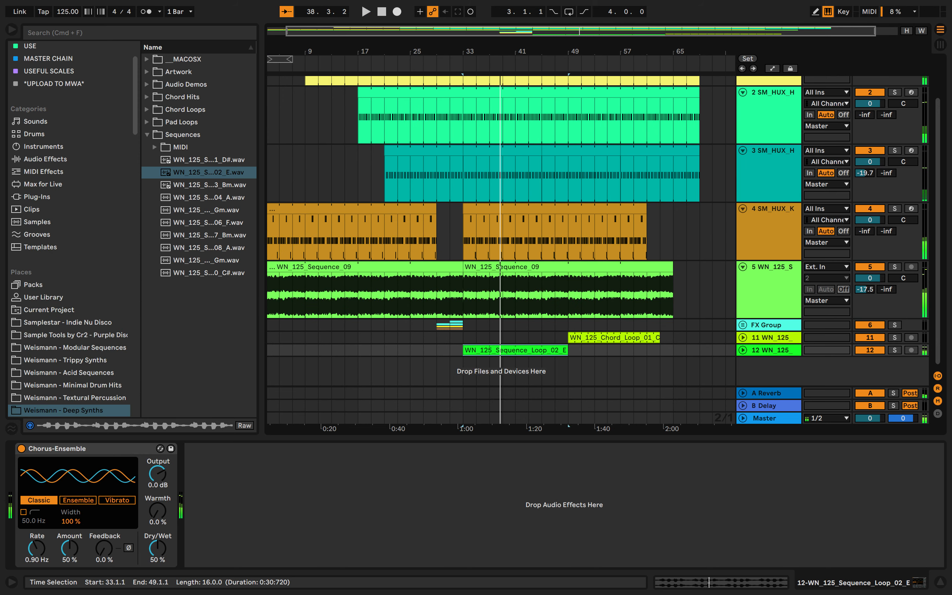
pyautogui.click(96, 449)
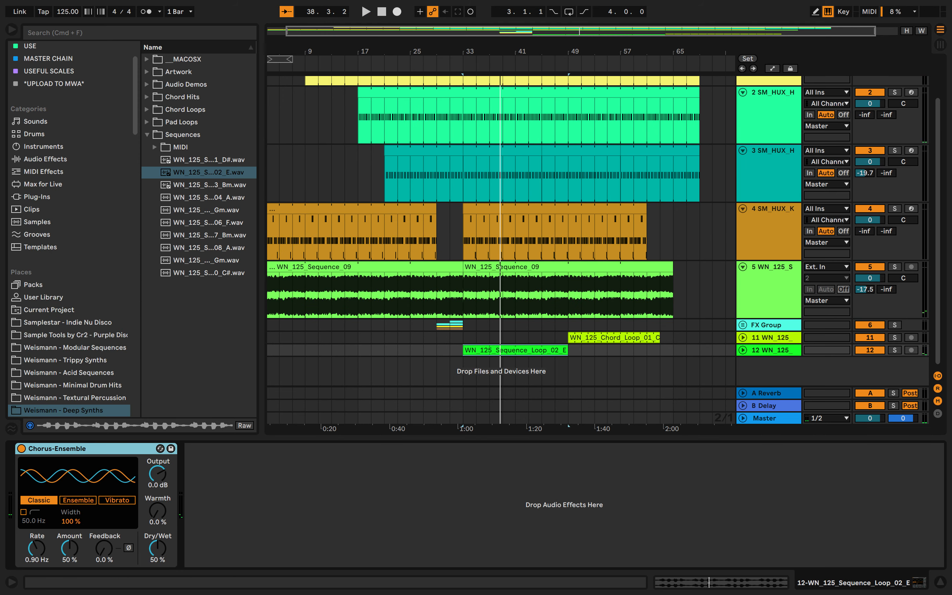
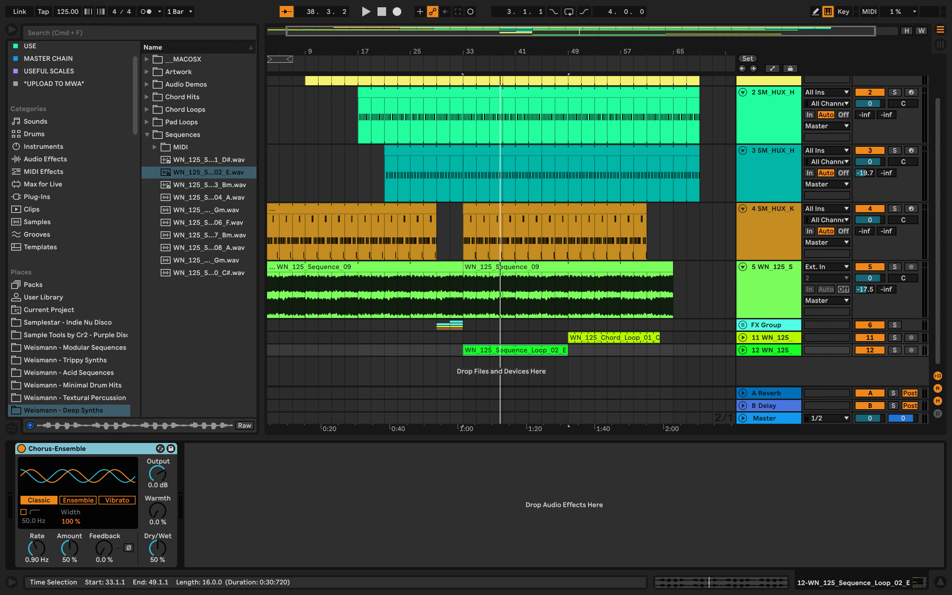
# - Insert a new audio track below track 12 and delete the Chorus-Ensemble device it contains
pyautogui.hscroll(-2, 499, 236)
pyautogui.rightClick(758, 363)
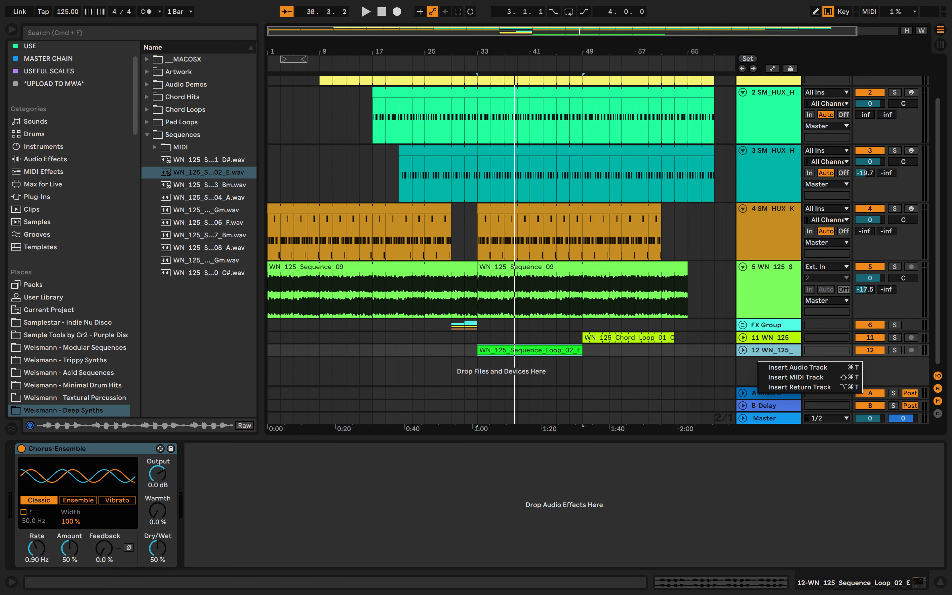
pyautogui.click(797, 368)
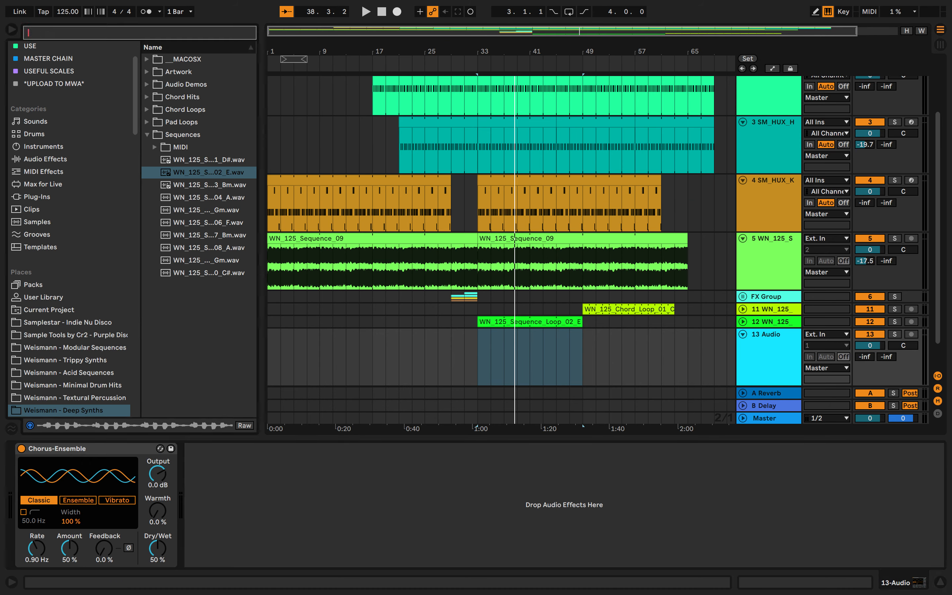
pyautogui.press('Delete')
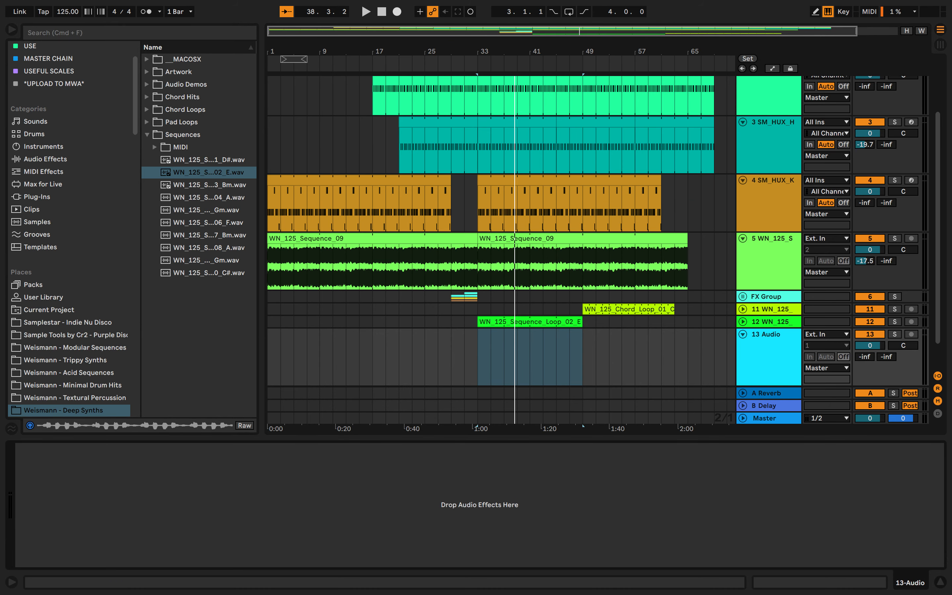
# - Add a Chorus-Ensemble device to audio track 13 and delete the surplus second copy
pyautogui.press('super+f')
pyautogui.write('ch')
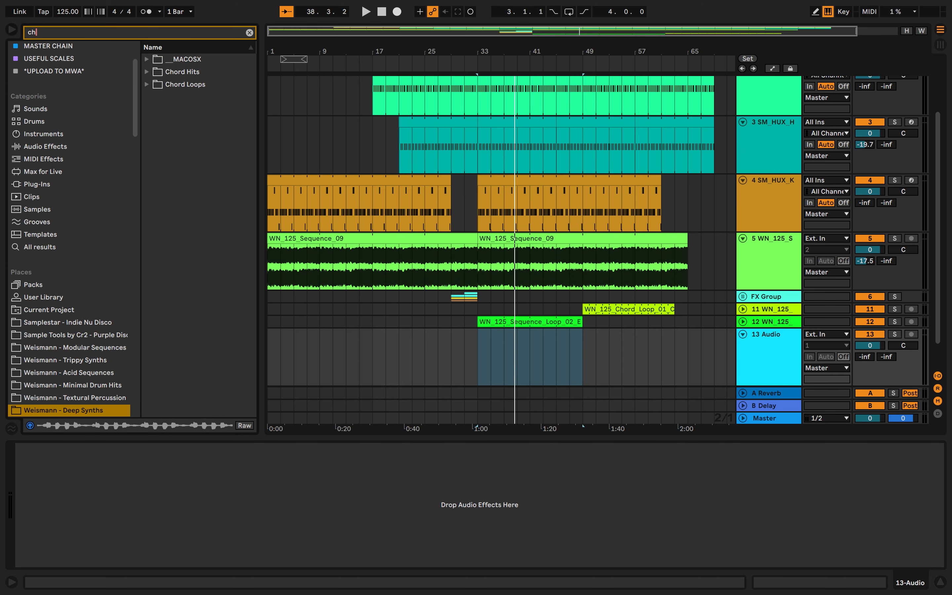
pyautogui.write('o')
pyautogui.press('Down')
pyautogui.press('Down')
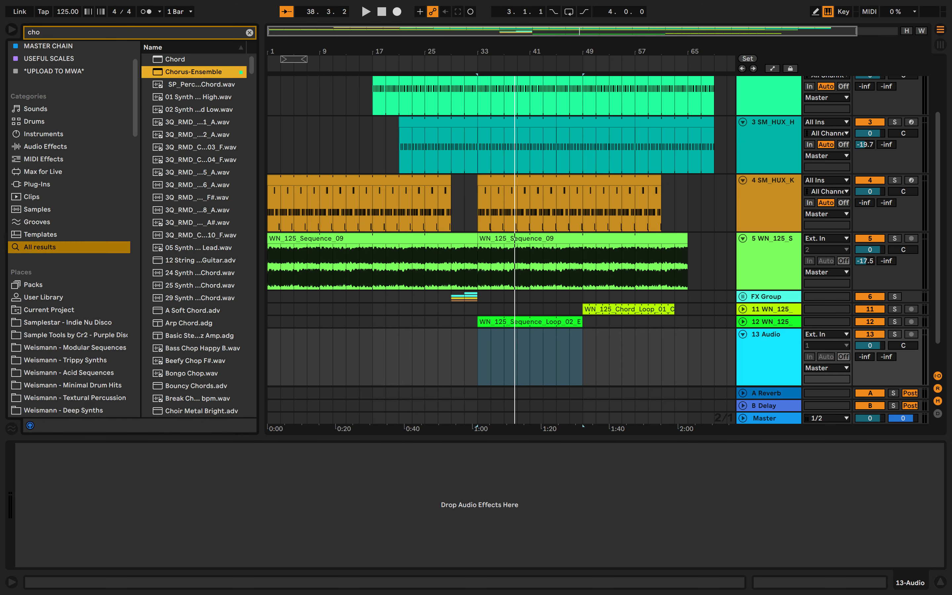
pyautogui.press('Return')
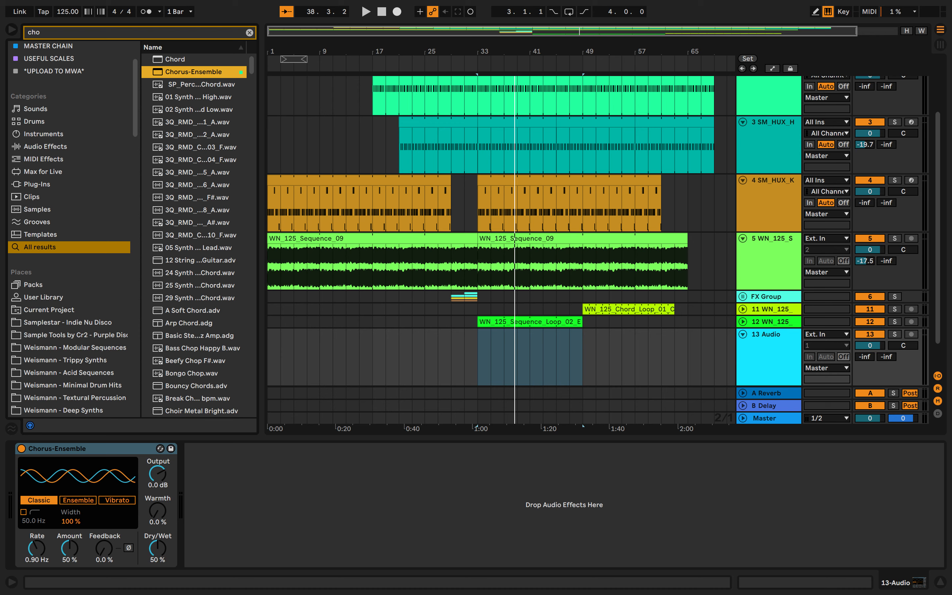
pyautogui.press('Return')
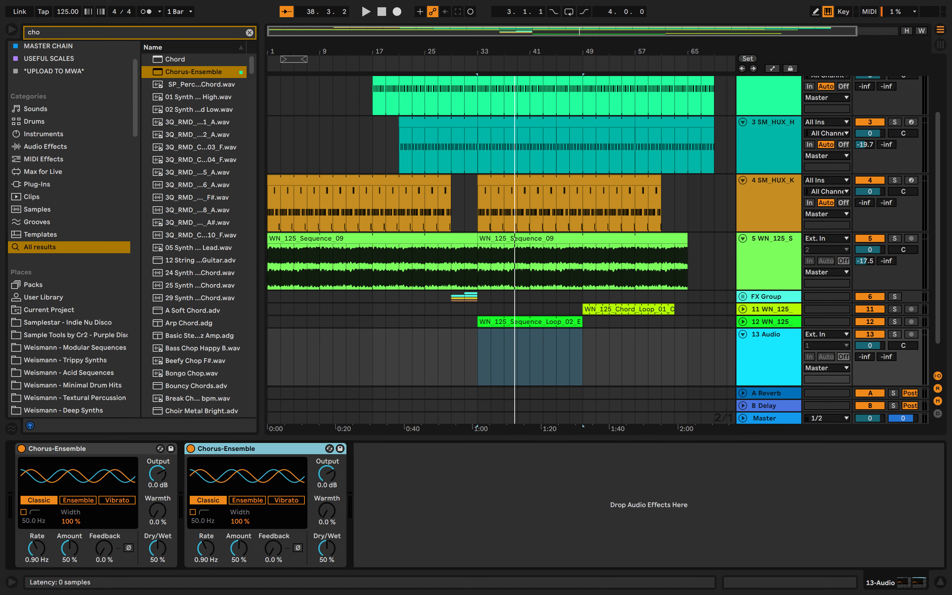
pyautogui.press('Delete')
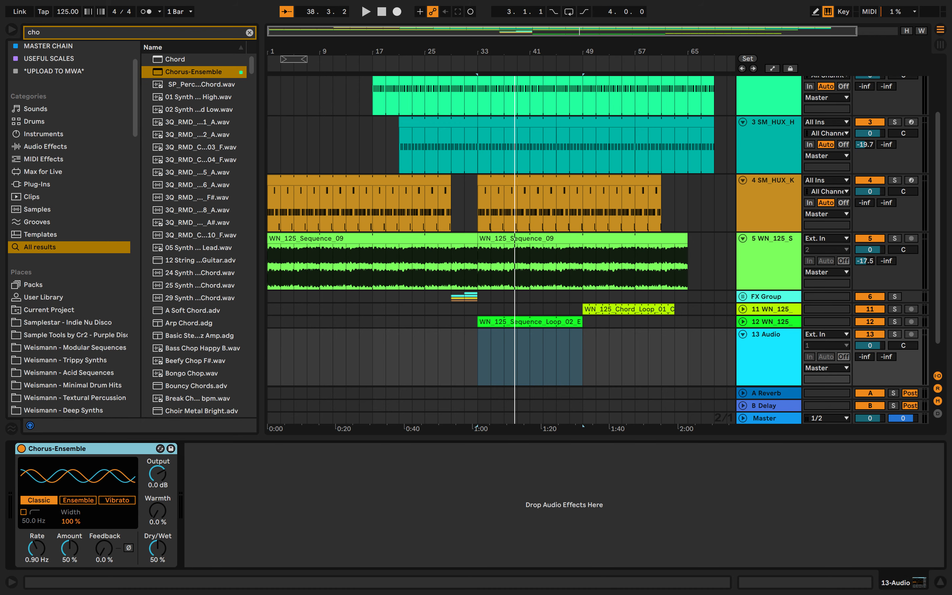
# - Save track 13 with its Chorus-Ensemble as the default audio track and delete the track from the arrangement
pyautogui.rightClick(757, 358)
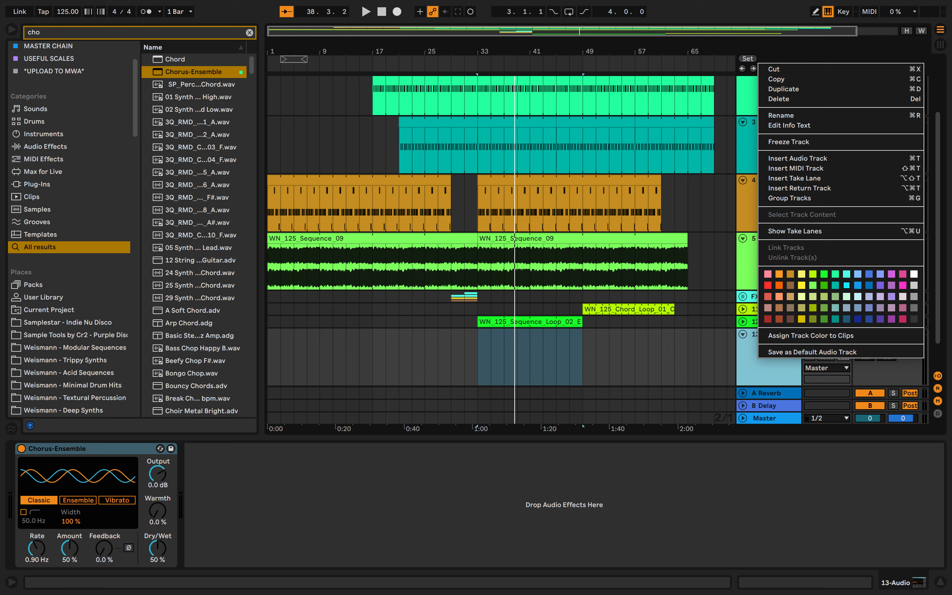
pyautogui.press('Escape')
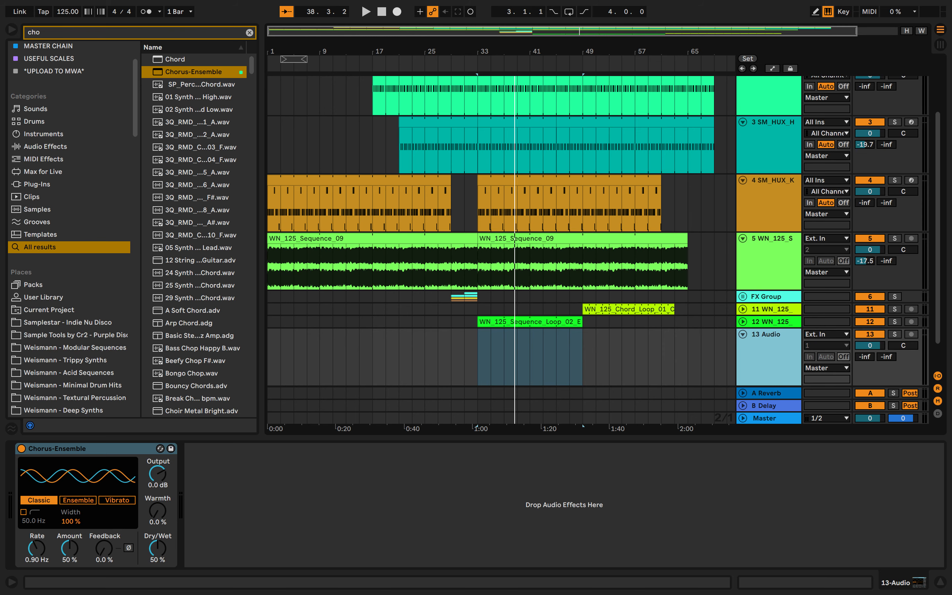
pyautogui.rightClick(767, 339)
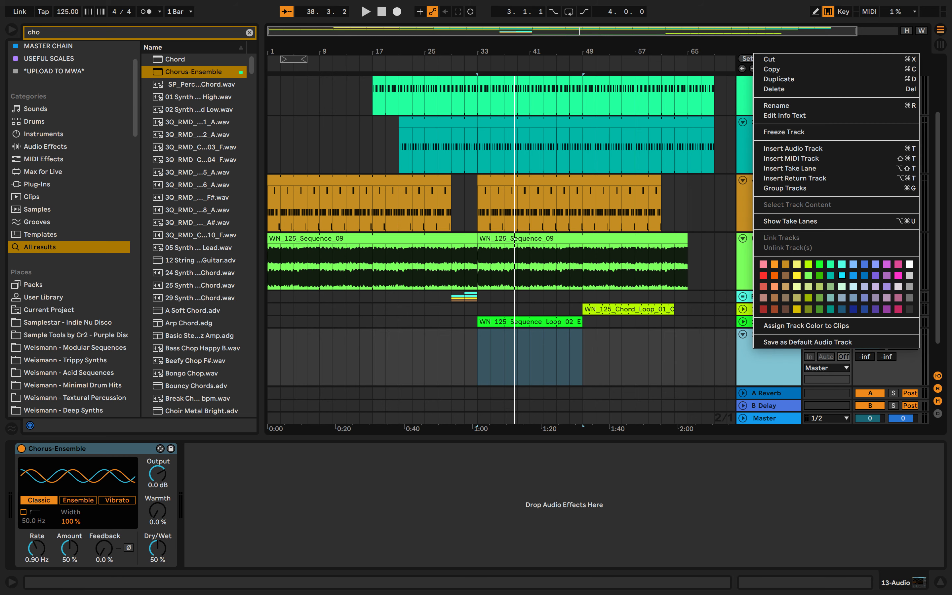
pyautogui.click(807, 342)
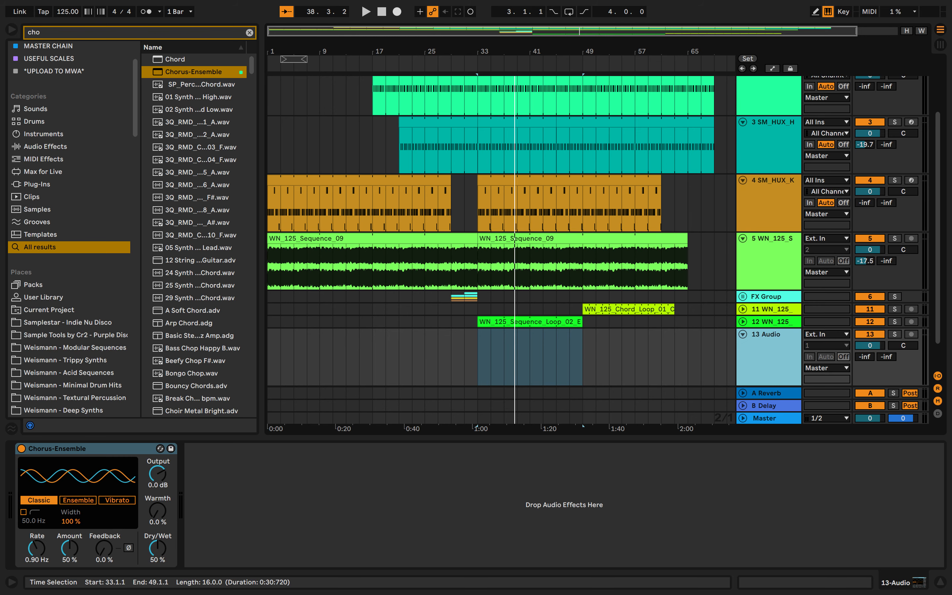
pyautogui.press('Delete')
# - Play the arrangement from bar 31 with track 12's Chorus-Ensemble selected, and unfold track 12
pyautogui.moveTo(438, 51); pyautogui.dragTo(438, 99)
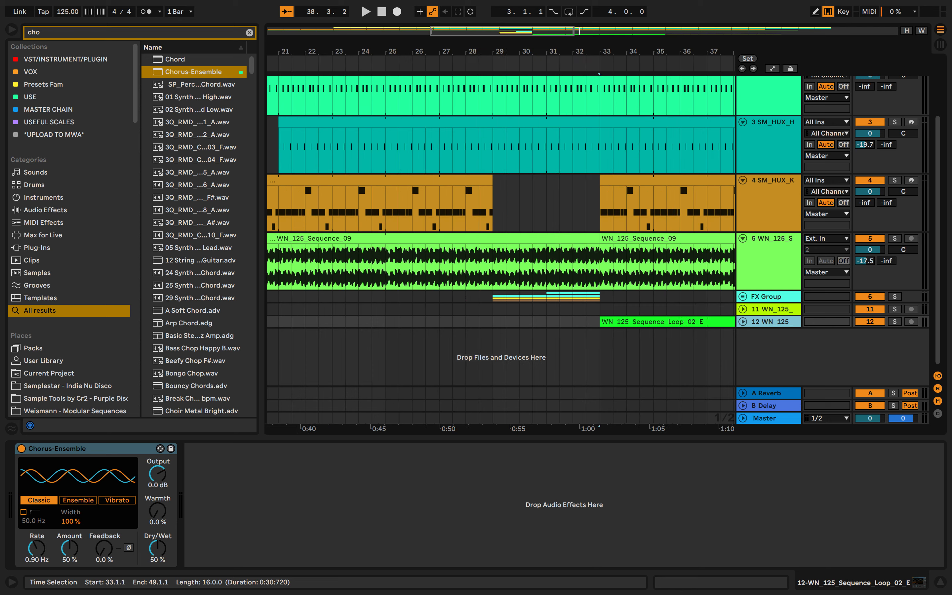
pyautogui.click(94, 449)
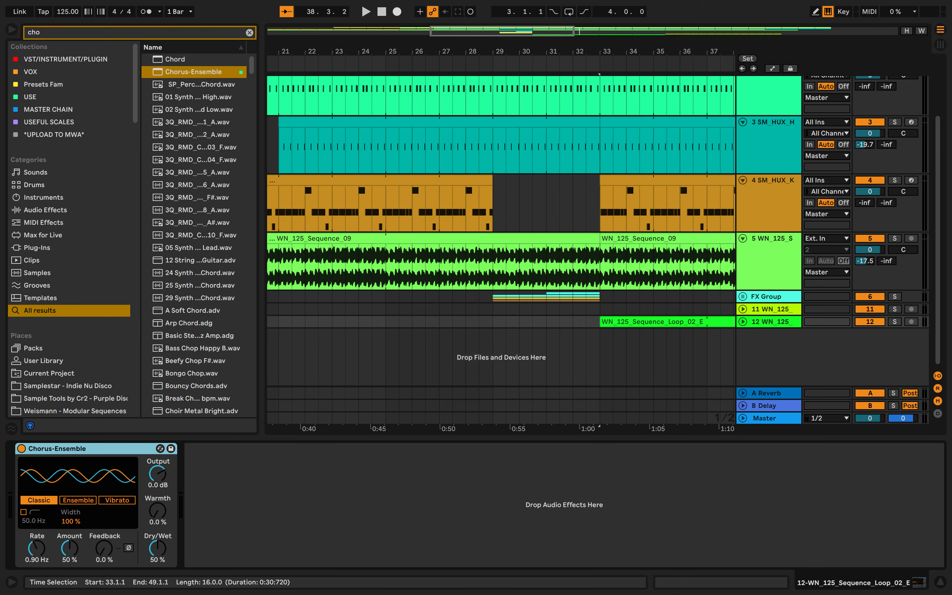
pyautogui.click(546, 322)
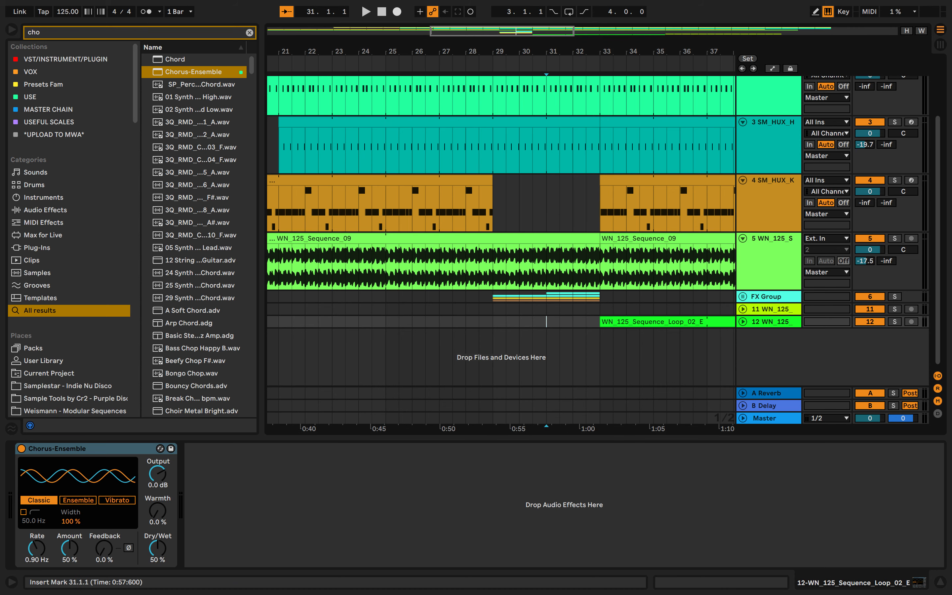
pyautogui.press('super+f')
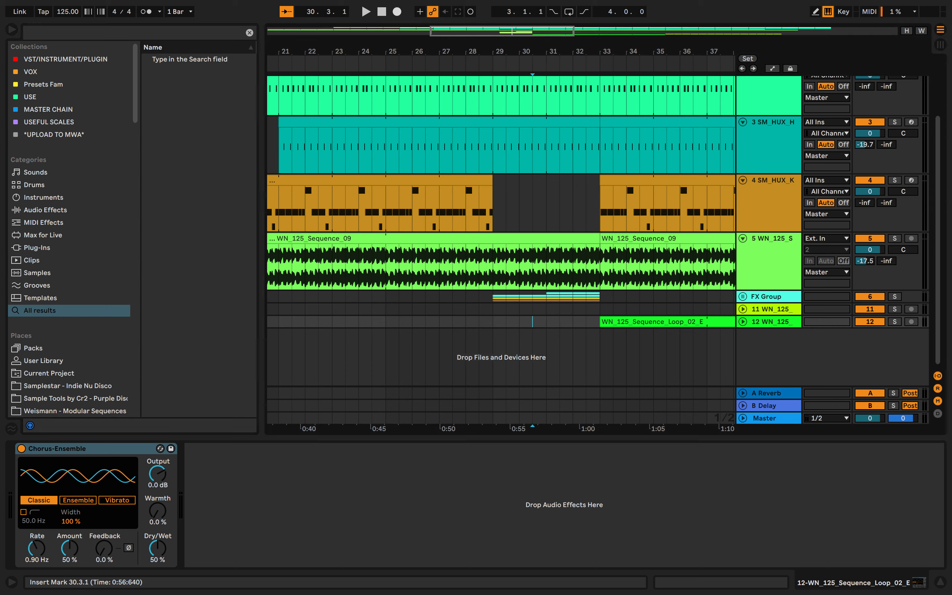
pyautogui.press('space')
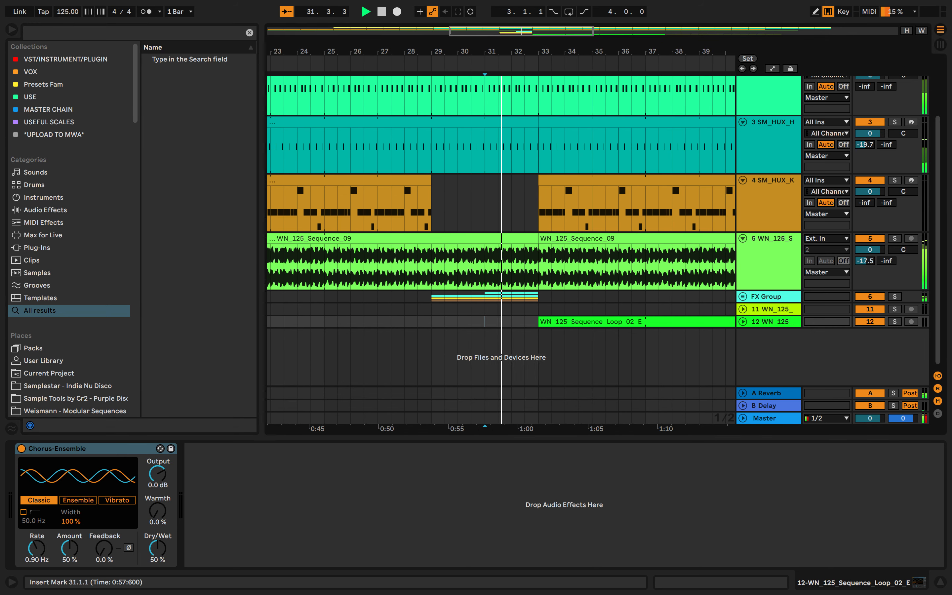
pyautogui.press('-')
pyautogui.press('+')
pyautogui.press('+')
pyautogui.press('+')
pyautogui.press('u')
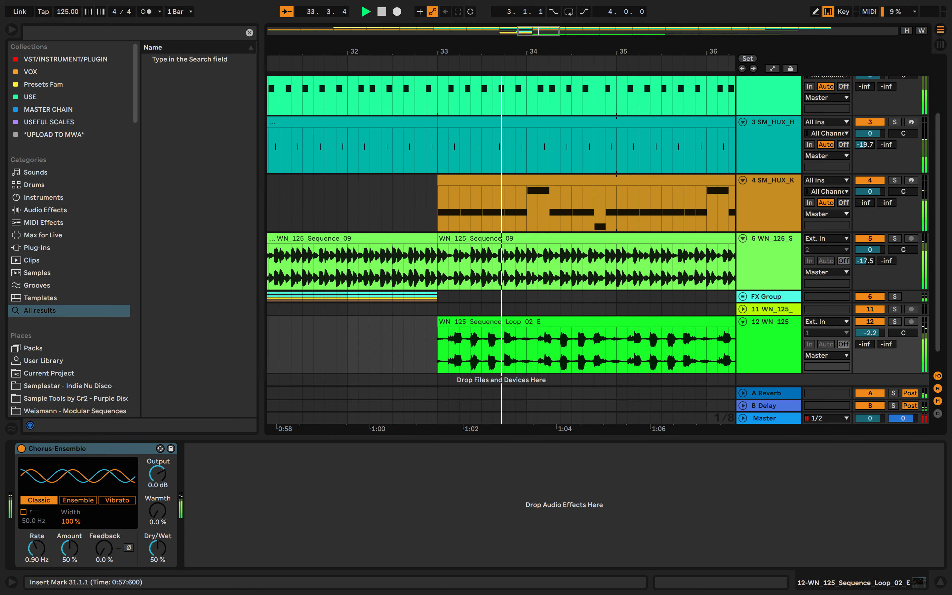
pyautogui.press('-')
pyautogui.press('-')
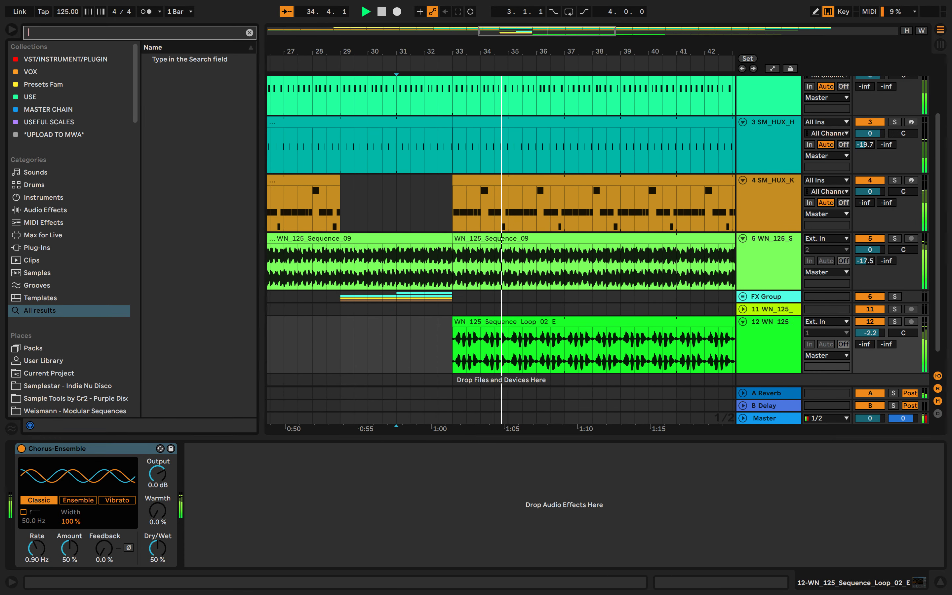
# - Add EQ Eight after Chorus-Ensemble on track 12 and set band 2 to about 758 Hz and -4.83 dB
pyautogui.press('super+f')
pyautogui.write('eq')
pyautogui.press('Down')
pyautogui.press('Down')
pyautogui.press('Return')
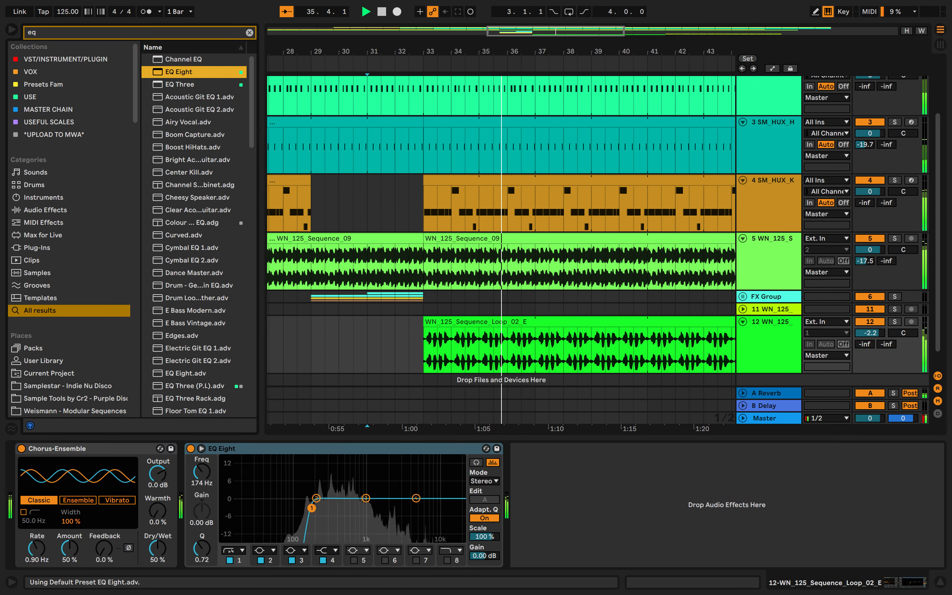
pyautogui.moveTo(336, 515); pyautogui.dragTo(357, 511)
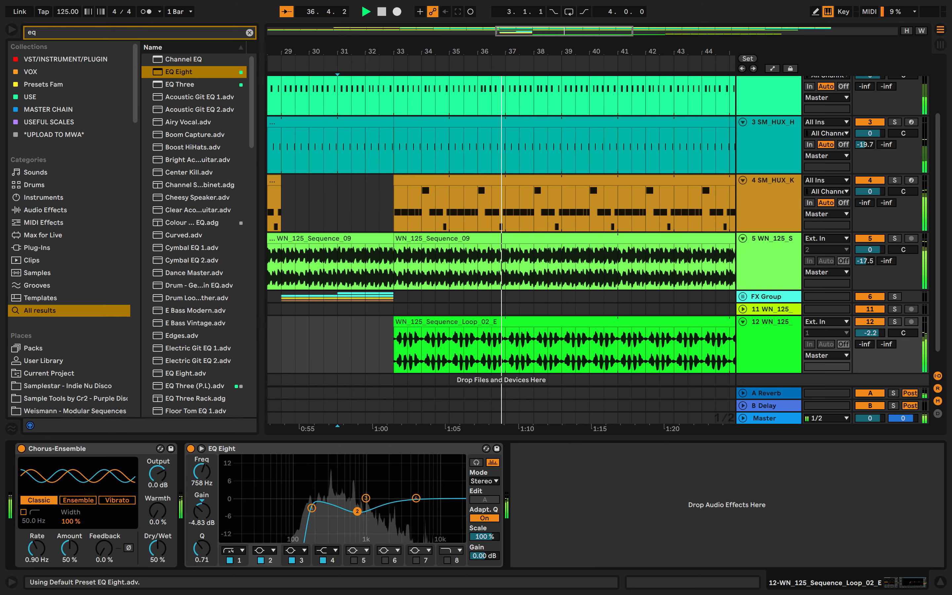
# - Stop playback, add a Compressor after EQ Eight on track 12 and switch it to the collapsed view
pyautogui.press('space')
pyautogui.press('BackSpace')
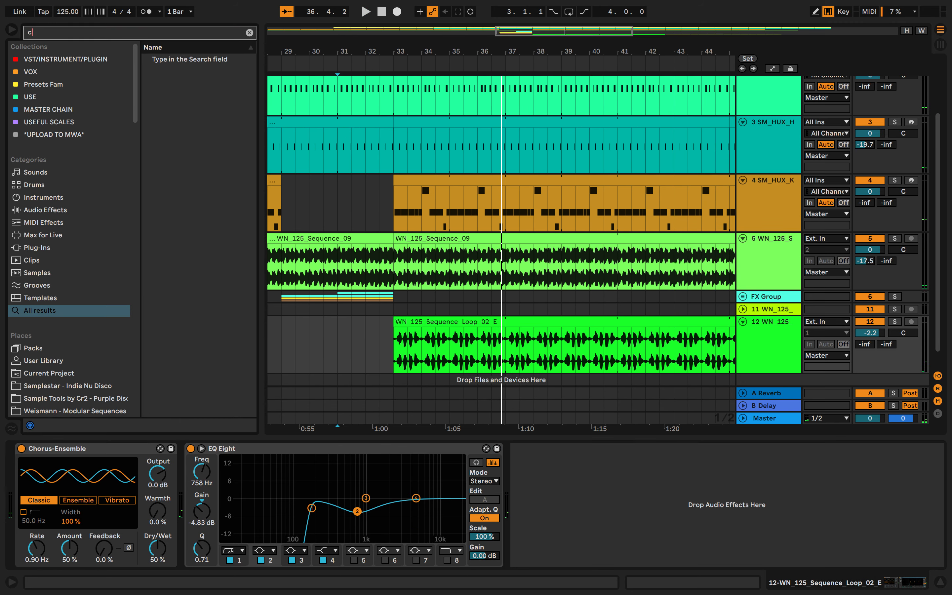
pyautogui.write('comp')
pyautogui.press('Down')
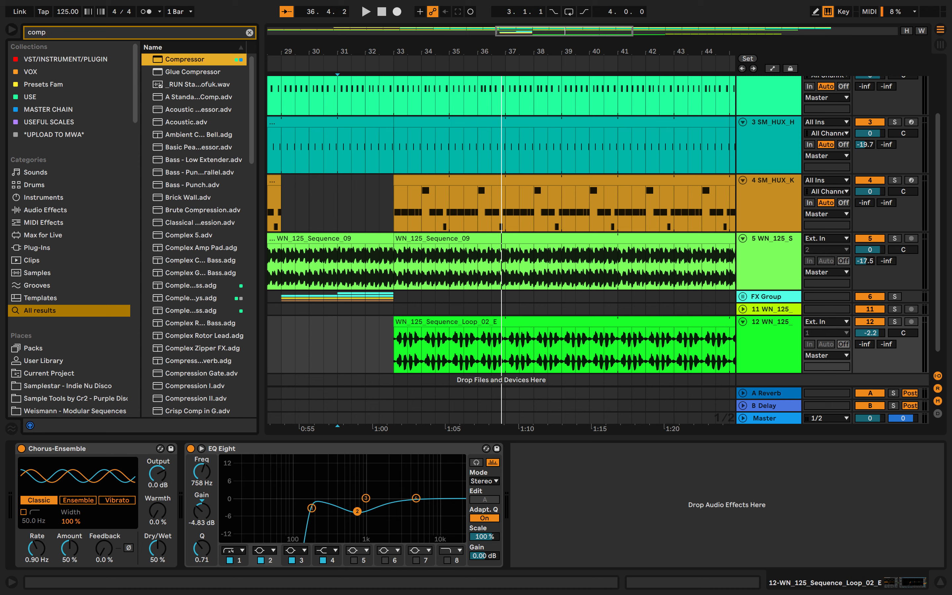
pyautogui.press('Return')
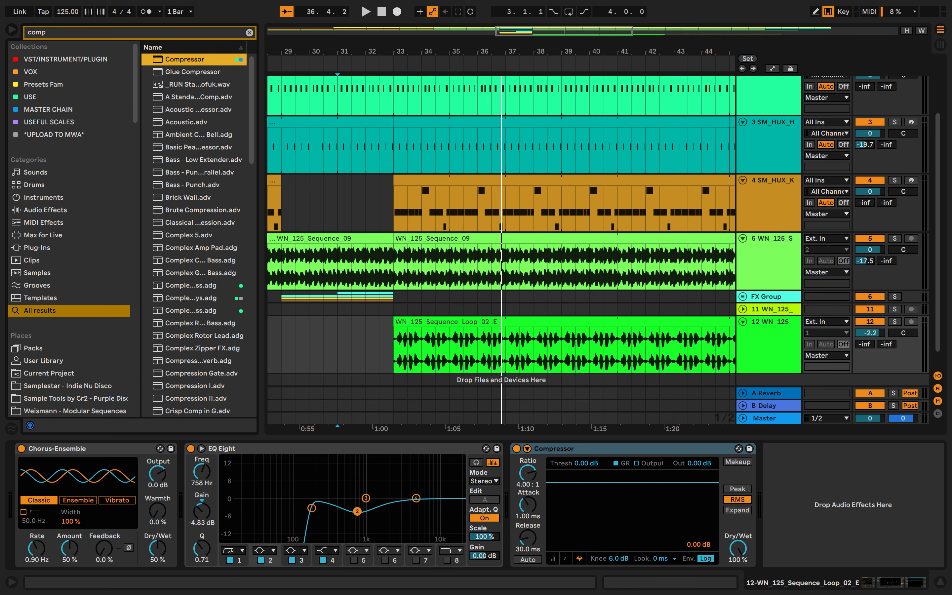
pyautogui.click(555, 560)
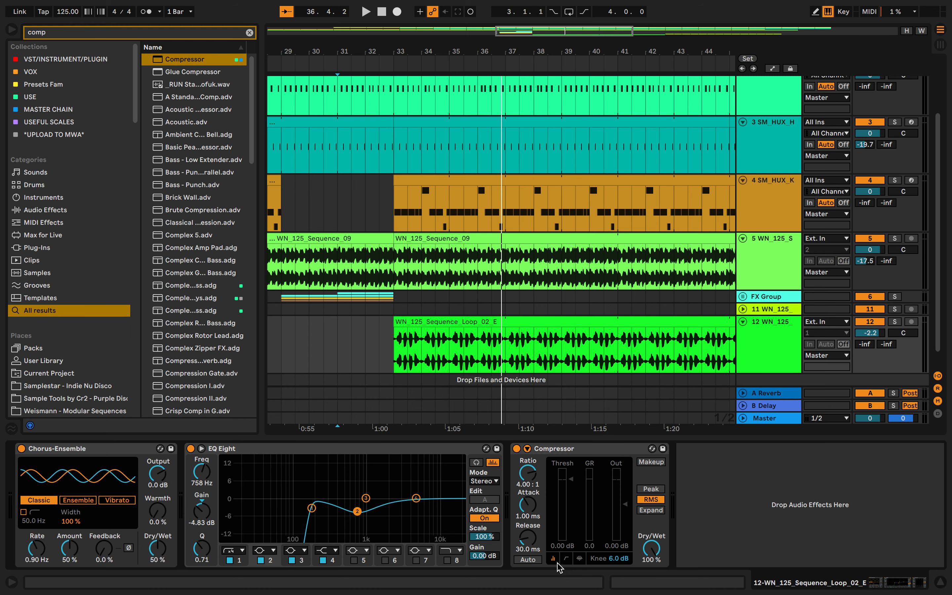
pyautogui.click(569, 560)
pyautogui.click(576, 559)
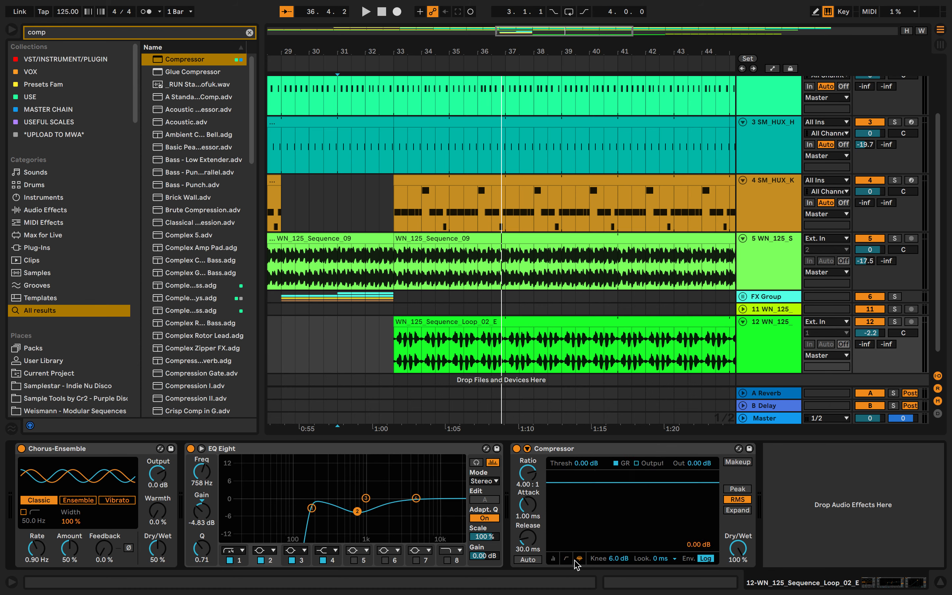
pyautogui.click(555, 559)
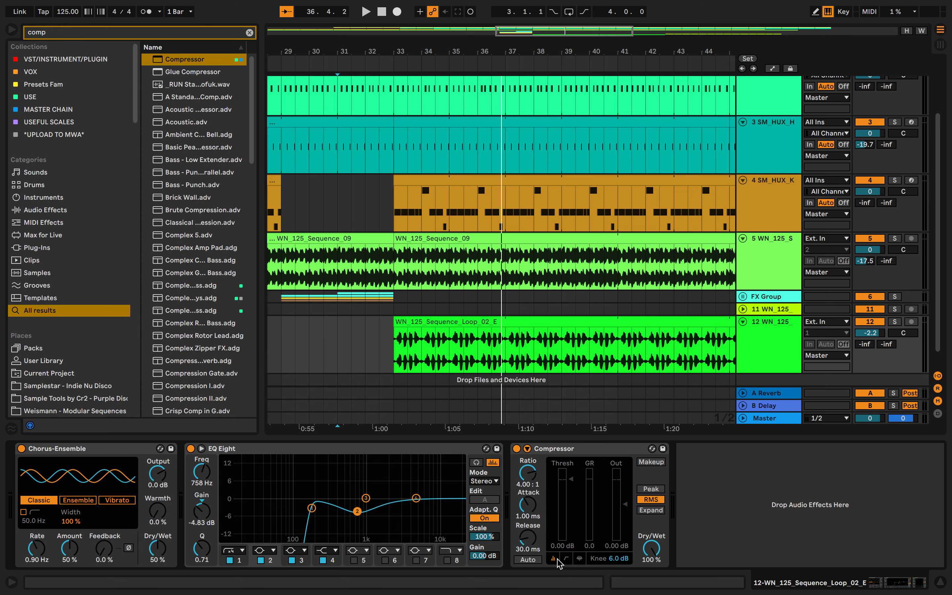
# - Enable the Compressor's sidechain with 4-SM HUX Kick 11 as its audio source
pyautogui.click(527, 449)
pyautogui.click(538, 461)
pyautogui.click(542, 481)
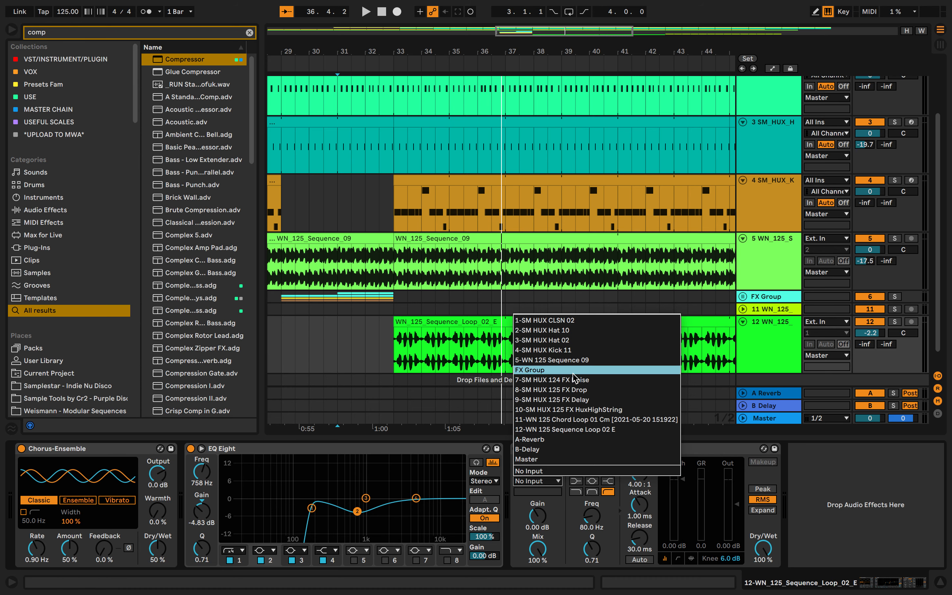
pyautogui.click(576, 351)
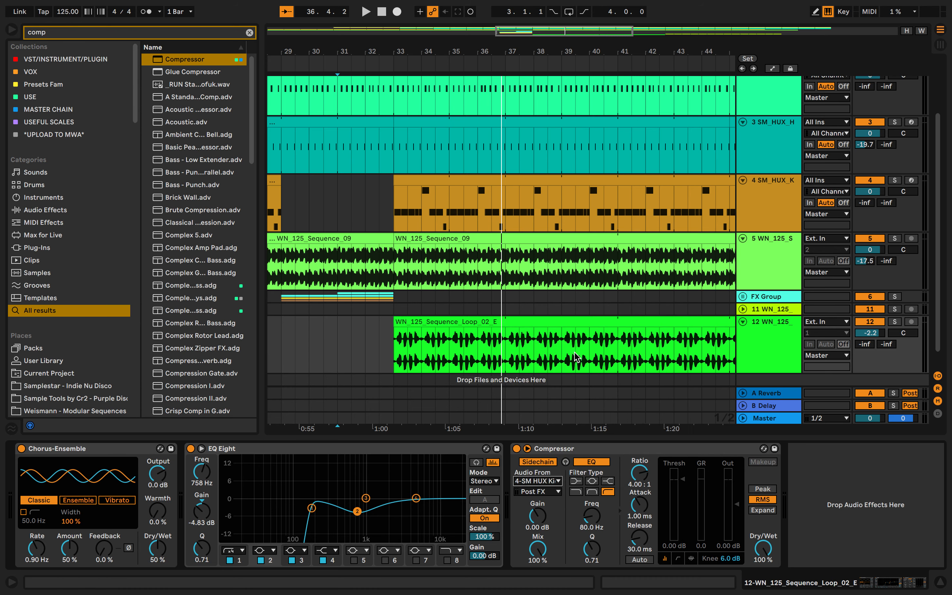
# - During playback from bar 33, set the Compressor's threshold to -25.5 dB, attack to 0.05 ms and release to 1.15 s
pyautogui.press('space')
pyautogui.moveTo(682, 480); pyautogui.dragTo(680, 509)
pyautogui.press('space')
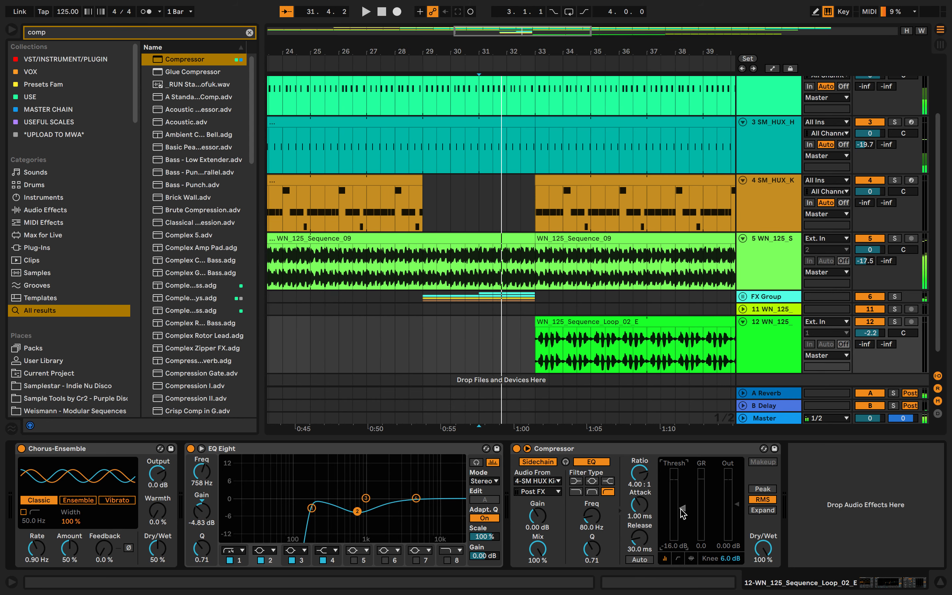
pyautogui.click(536, 354)
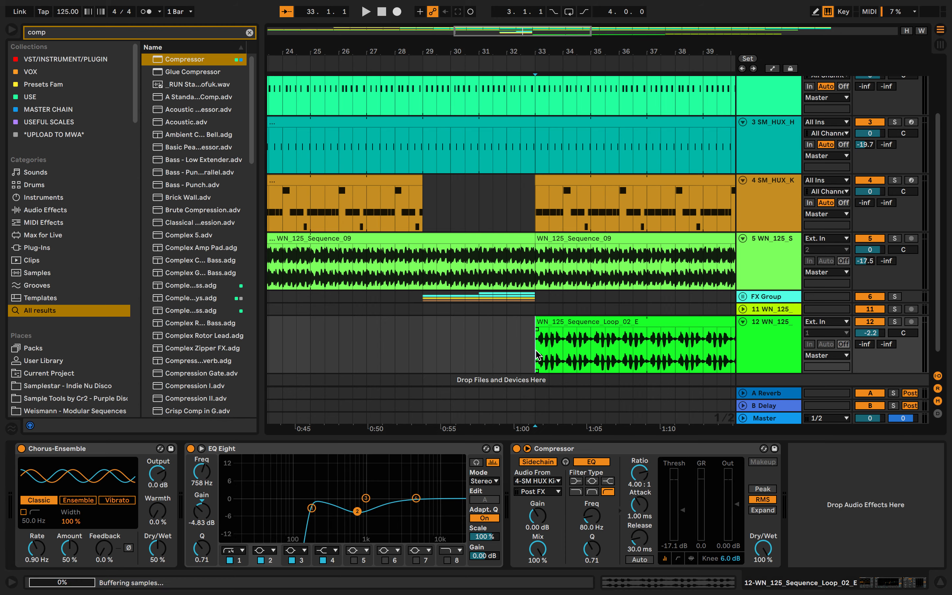
pyautogui.press('space')
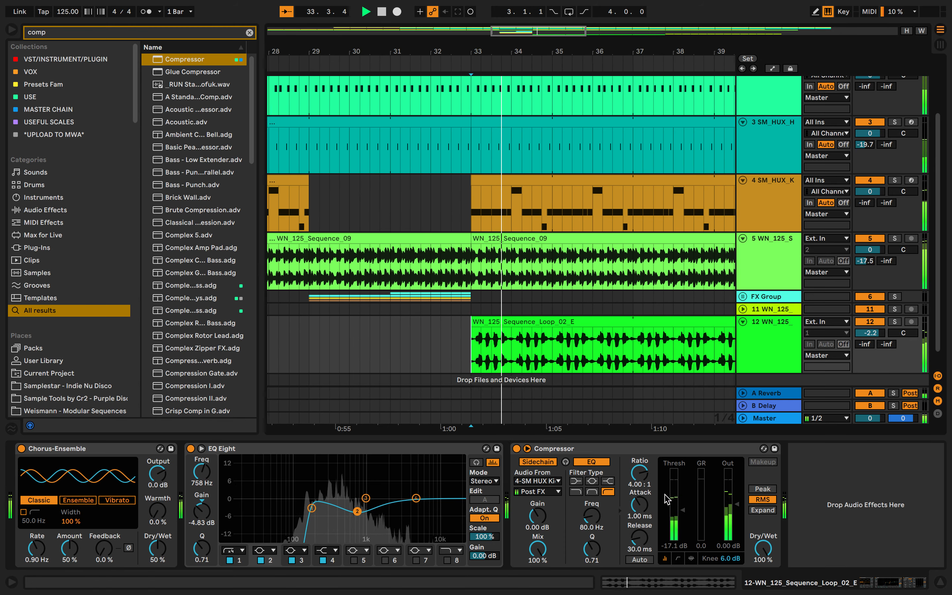
pyautogui.moveTo(683, 510); pyautogui.dragTo(639, 528)
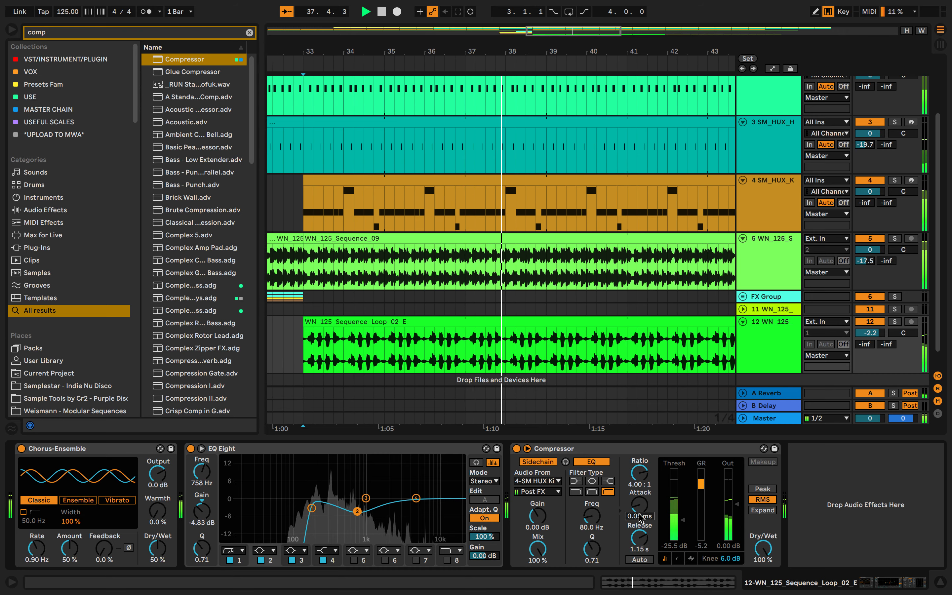
# - Stop playback and fold track 12
pyautogui.scroll(-5, 616, 382)
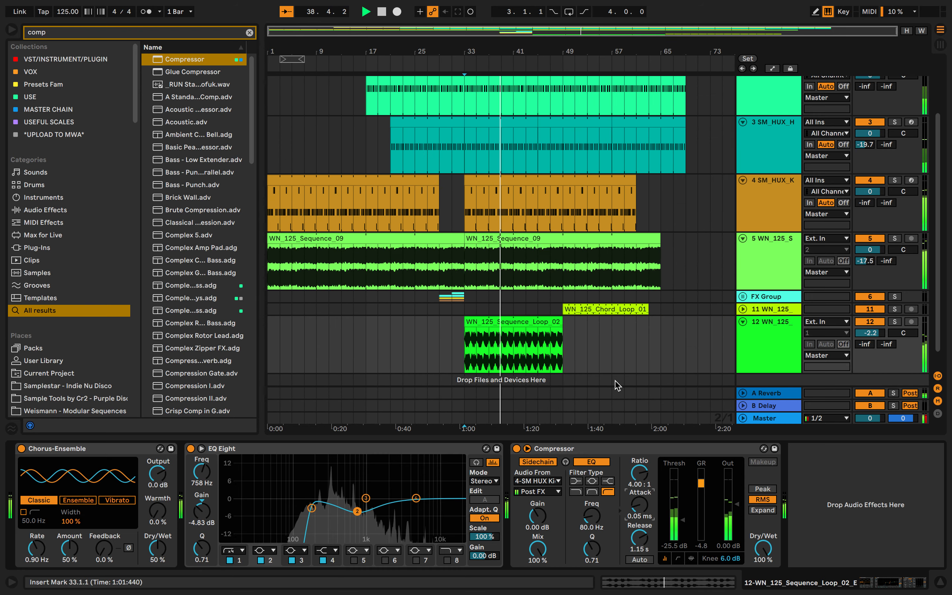
pyautogui.press('space')
pyautogui.click(743, 322)
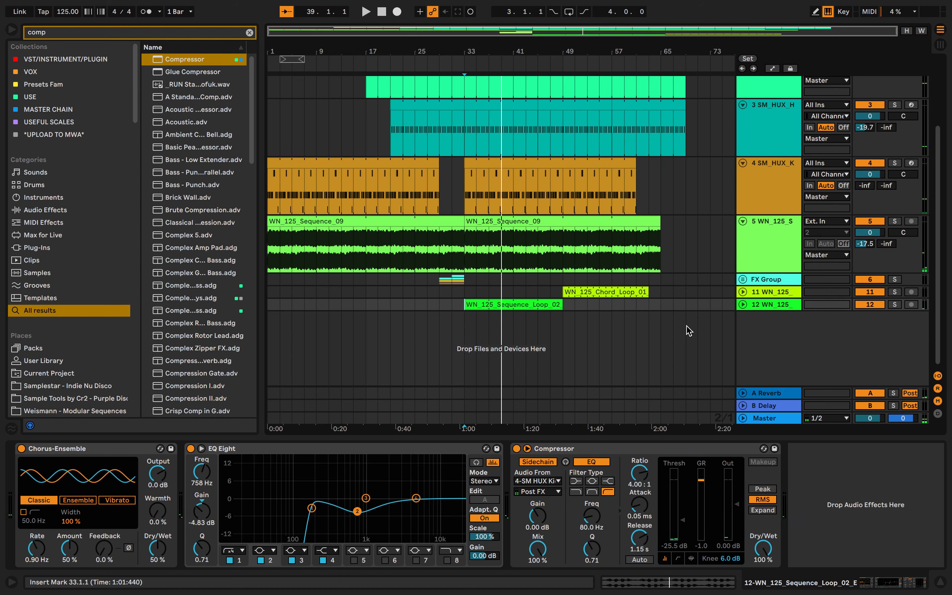
# - Enable EQ Eight's band 8 high cut at 18.0 kHz, audition it from bar 33 and clear the browser search
pyautogui.click(447, 560)
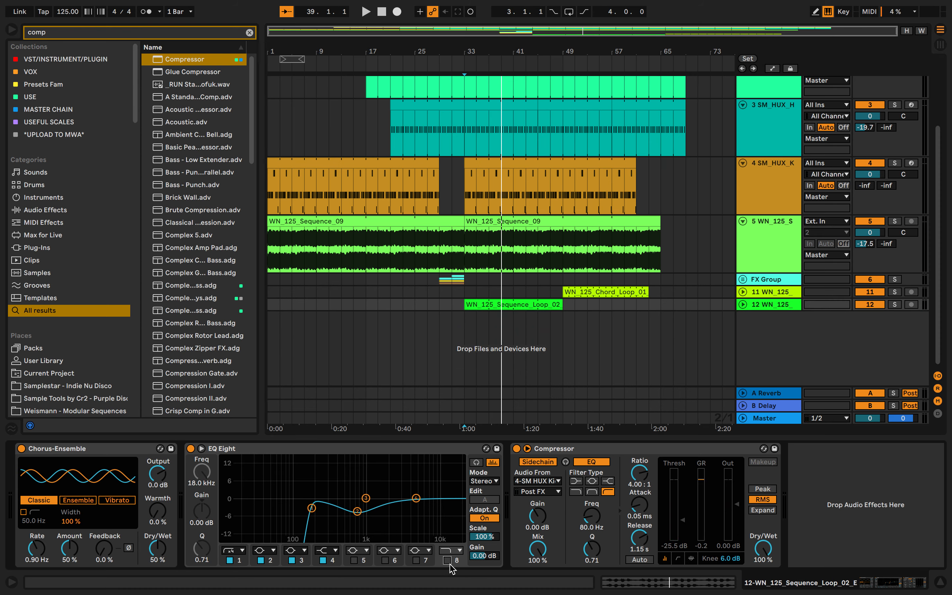
pyautogui.press('space')
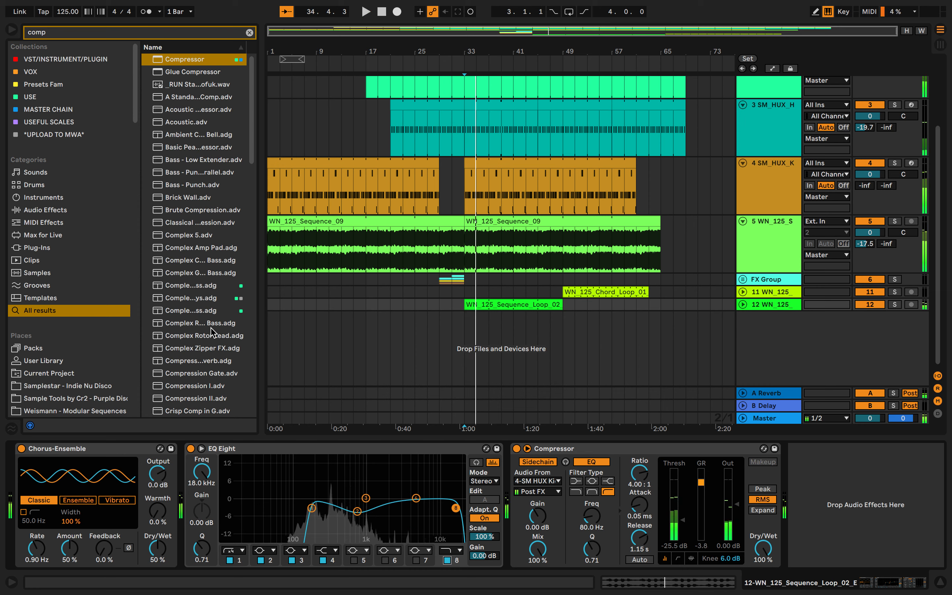
pyautogui.click(249, 32)
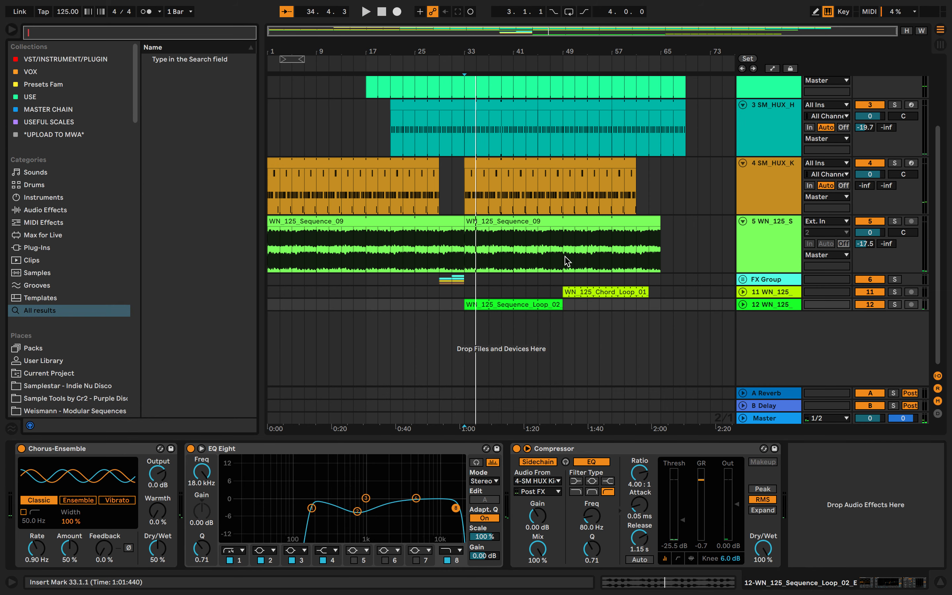
# - Insert a new audio track below track 12
pyautogui.rightClick(733, 335)
pyautogui.rightClick(765, 335)
pyautogui.click(774, 343)
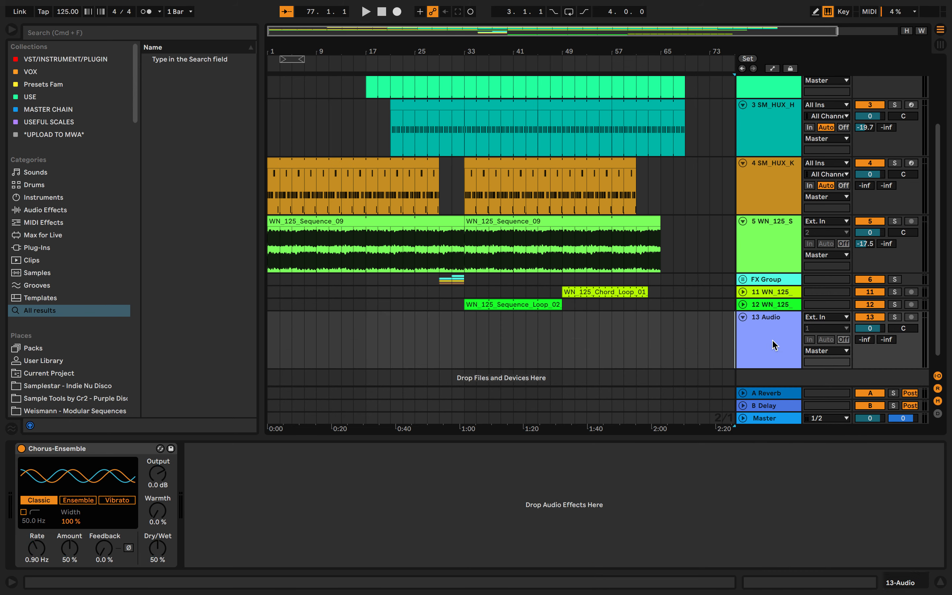
# - Search all browser results for "bassline" and preview several of the SP_Bassline samples
pyautogui.scroll(-1, 126, 311)
pyautogui.click(124, 303)
pyautogui.click(195, 33)
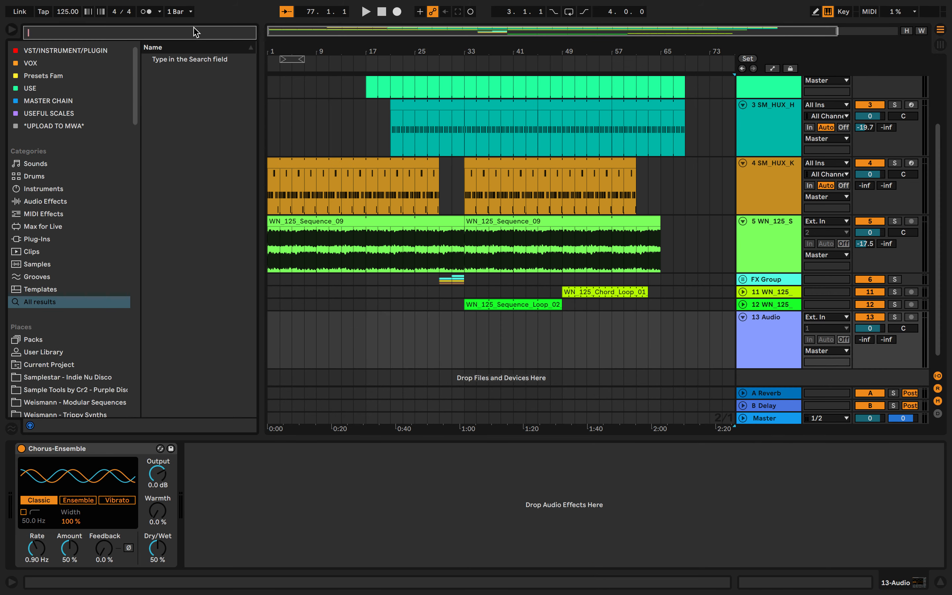
pyautogui.write('bassline')
pyautogui.click(202, 63)
pyautogui.scroll(-1, 205, 129)
pyautogui.click(205, 130)
pyautogui.scroll(1, 205, 130)
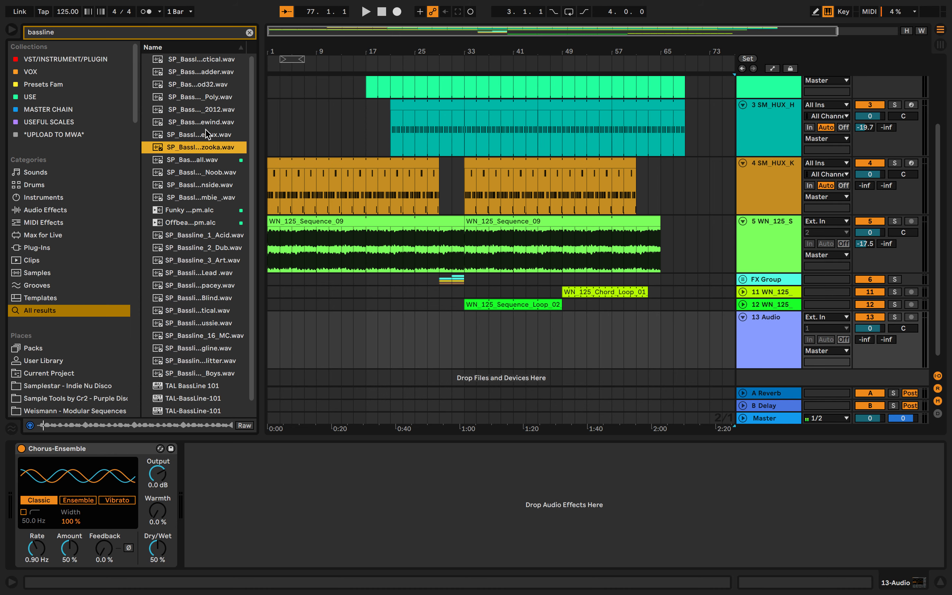
pyautogui.click(207, 62)
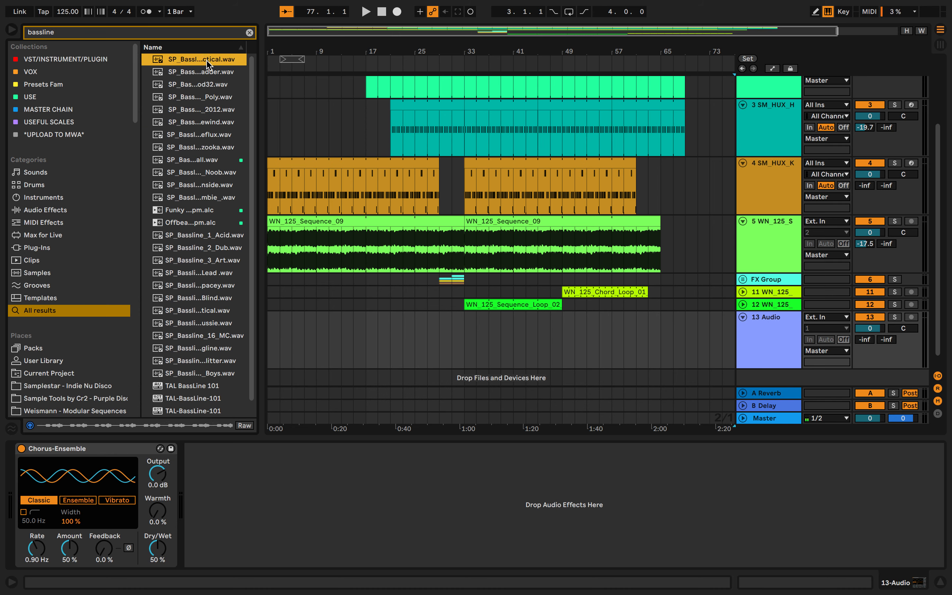
# - Delete the empty audio track 13 and insert a MIDI track in its place
pyautogui.click(776, 366)
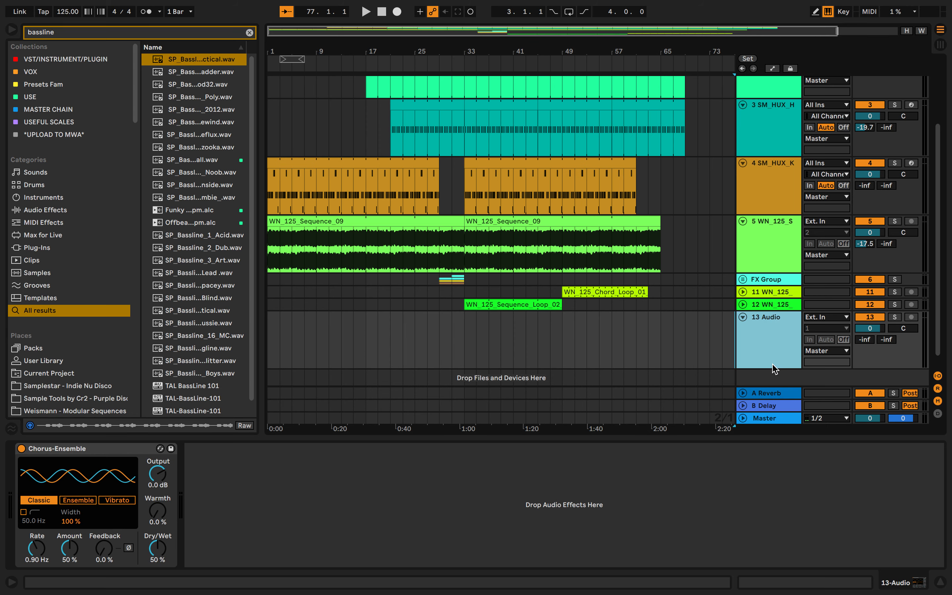
pyautogui.press('Delete')
pyautogui.rightClick(764, 355)
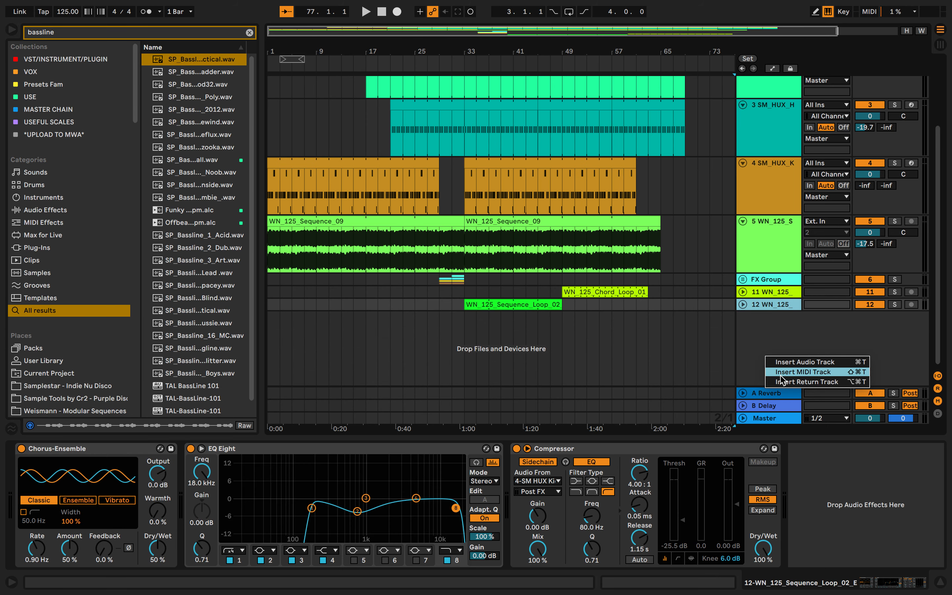
pyautogui.click(781, 377)
# - Clear the browser search and open the Single Hits Basses folder of samplemarket - Originals Huxley
pyautogui.scroll(-10, 122, 402)
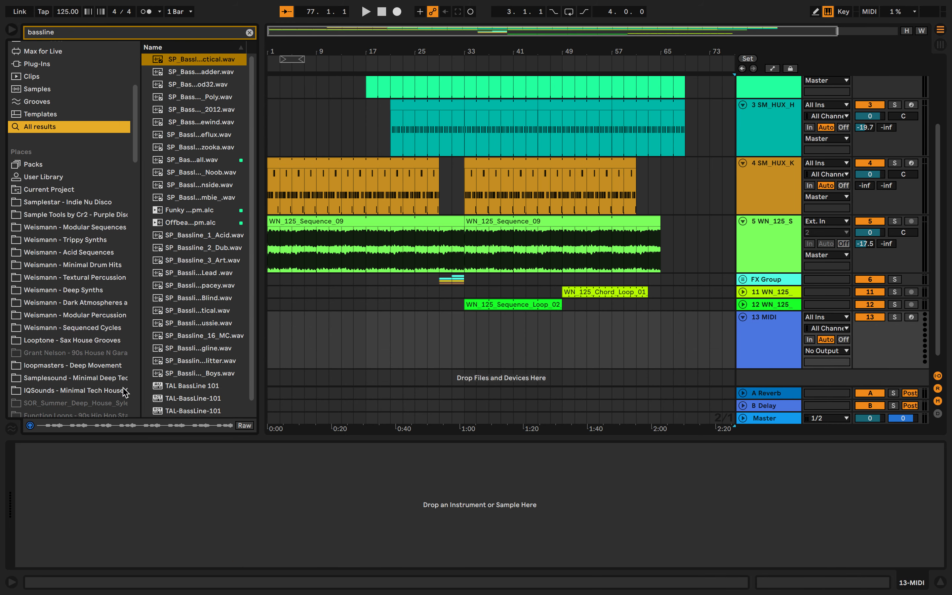
pyautogui.click(119, 329)
pyautogui.scroll(-10, 120, 346)
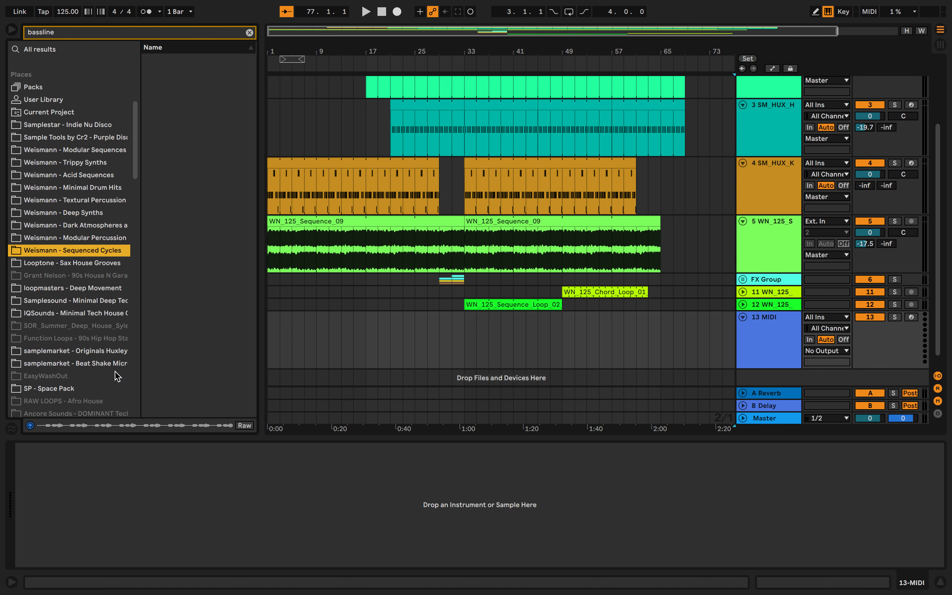
pyautogui.click(116, 248)
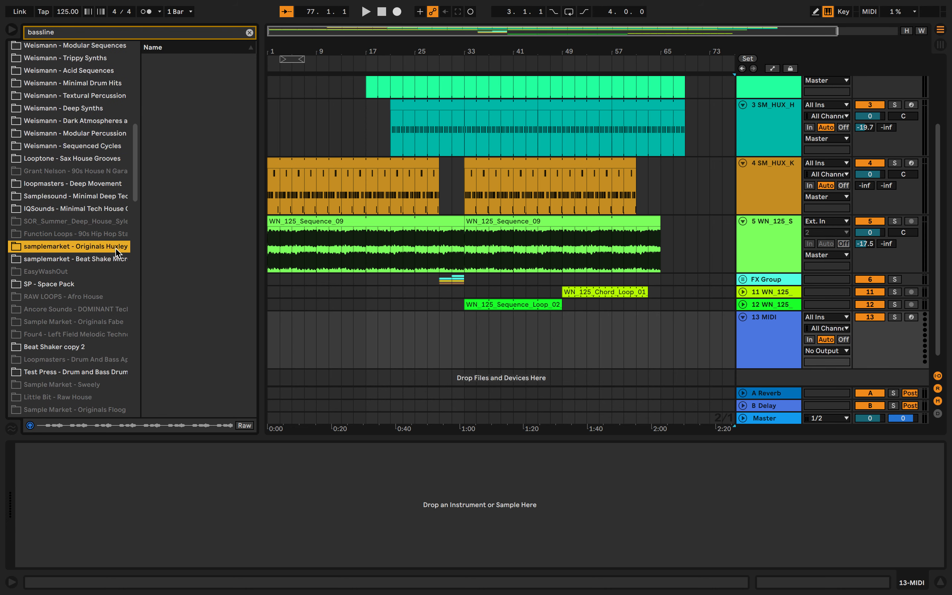
pyautogui.click(249, 33)
pyautogui.click(144, 117)
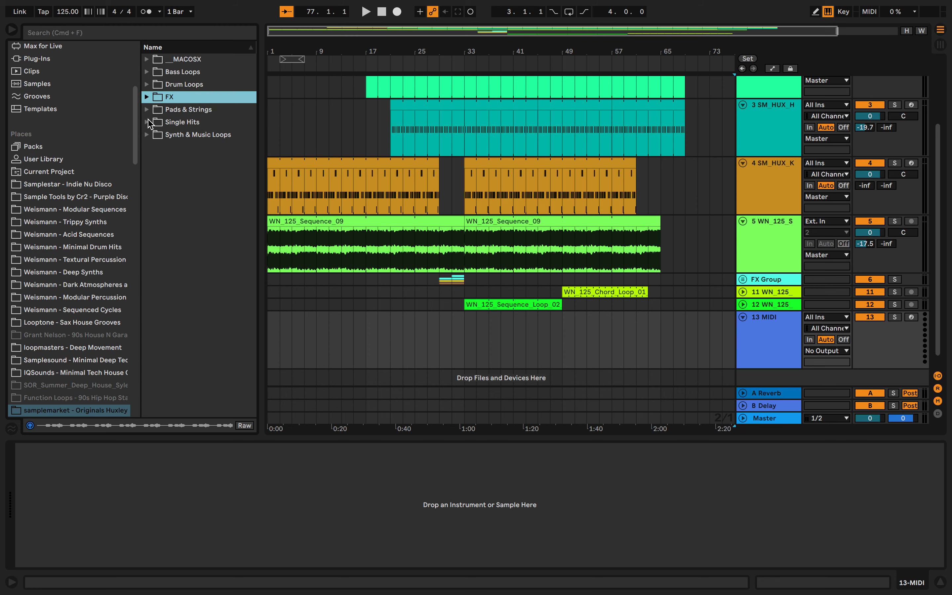
pyautogui.click(148, 122)
pyautogui.click(153, 135)
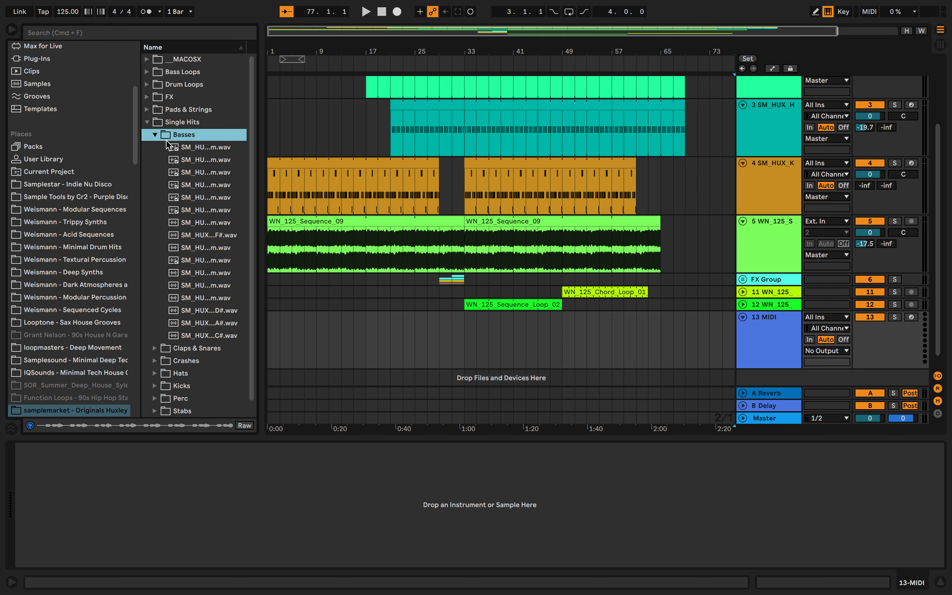
# - Preview the bass one-shot samples in the Basses folder one after another
pyautogui.click(182, 151)
pyautogui.click(184, 160)
pyautogui.click(194, 172)
pyautogui.click(197, 185)
pyautogui.click(198, 199)
pyautogui.click(199, 211)
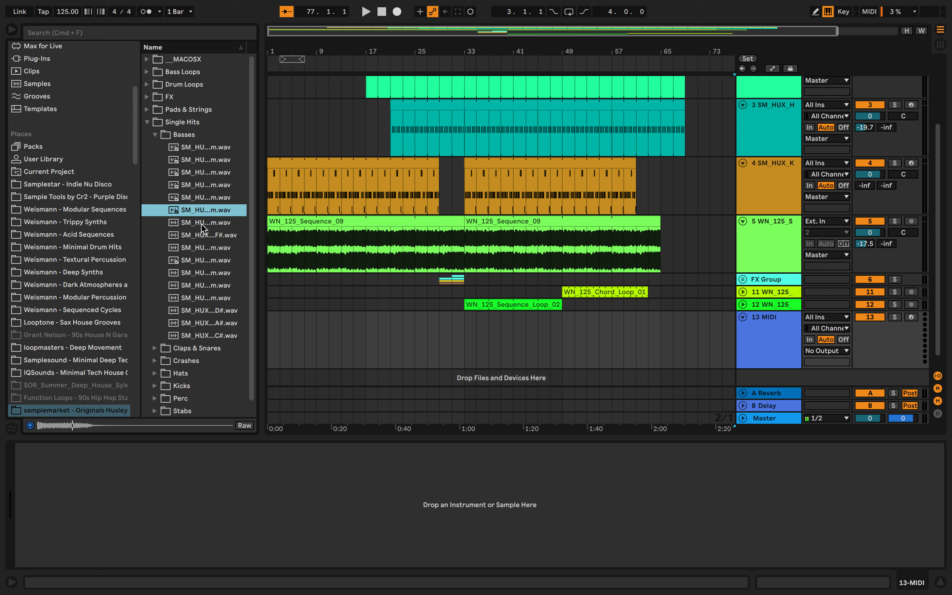
pyautogui.click(201, 219)
pyautogui.click(203, 238)
pyautogui.click(203, 227)
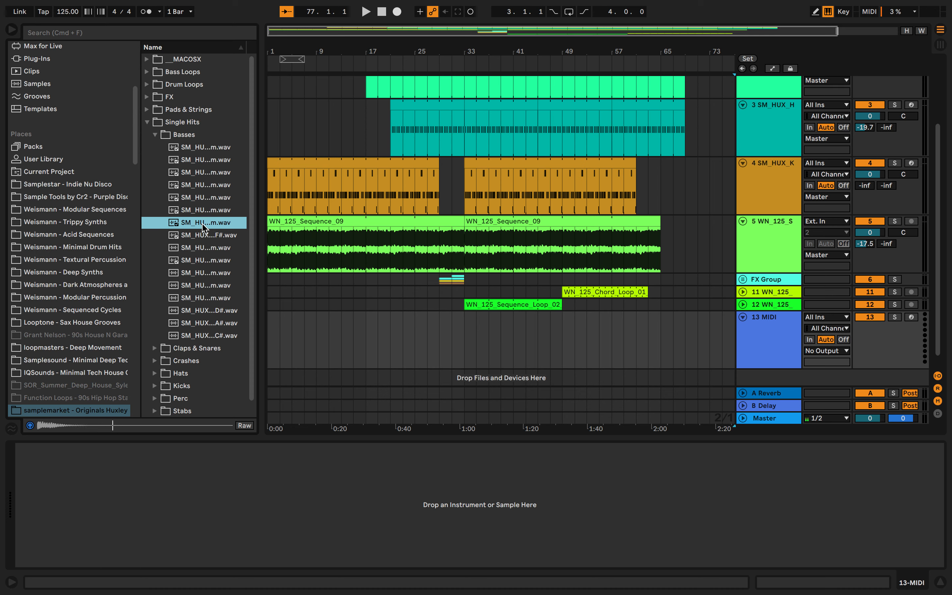
pyautogui.click(198, 247)
pyautogui.click(199, 260)
pyautogui.click(199, 272)
pyautogui.click(201, 297)
pyautogui.click(202, 311)
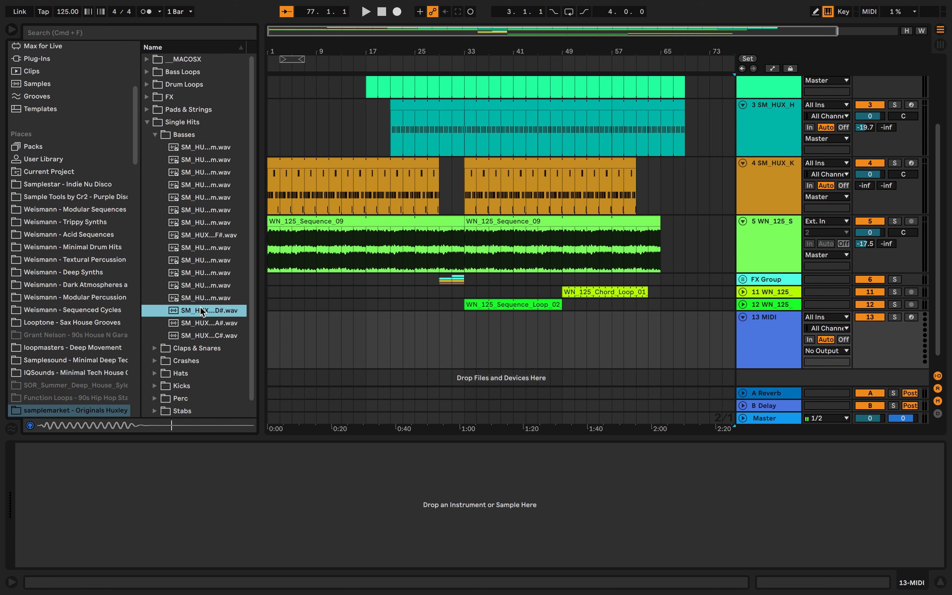
pyautogui.click(201, 325)
pyautogui.click(198, 335)
# - Look into Weismann - Acid Sequences, search all results for "sp" and preview the Tactical bassline sample
pyautogui.scroll(5, 87, 227)
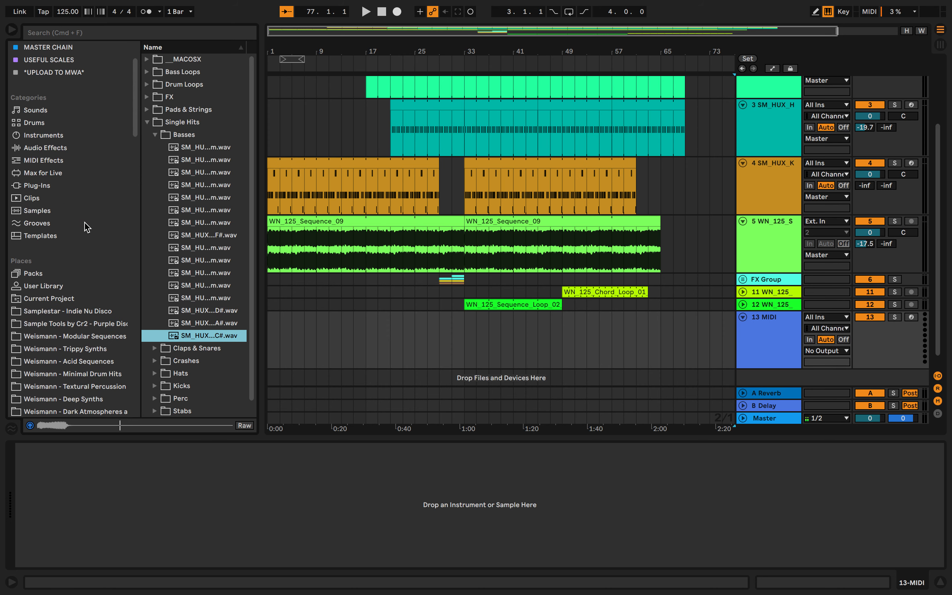
pyautogui.scroll(-2, 87, 294)
pyautogui.click(87, 339)
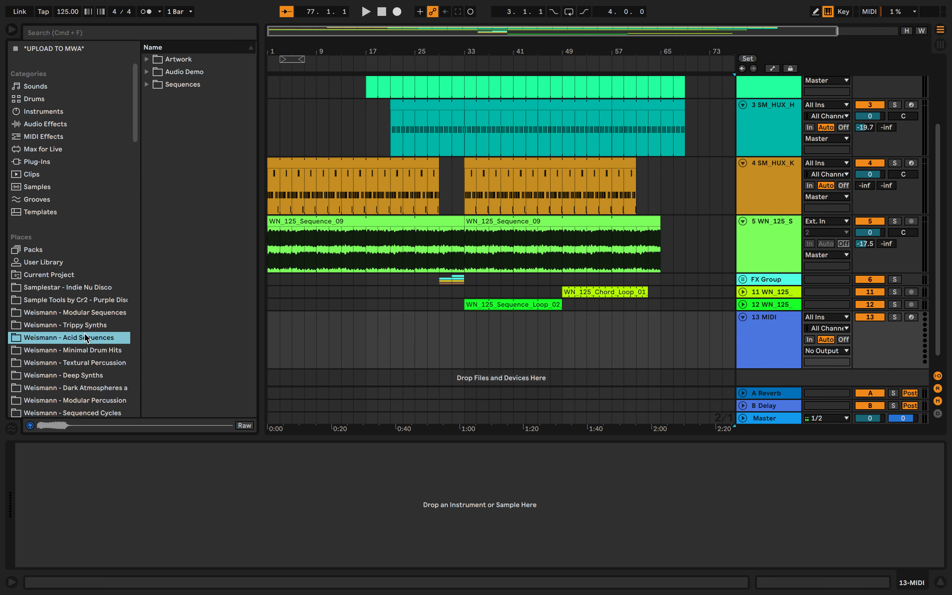
pyautogui.scroll(-4, 85, 341)
pyautogui.scroll(3, 86, 341)
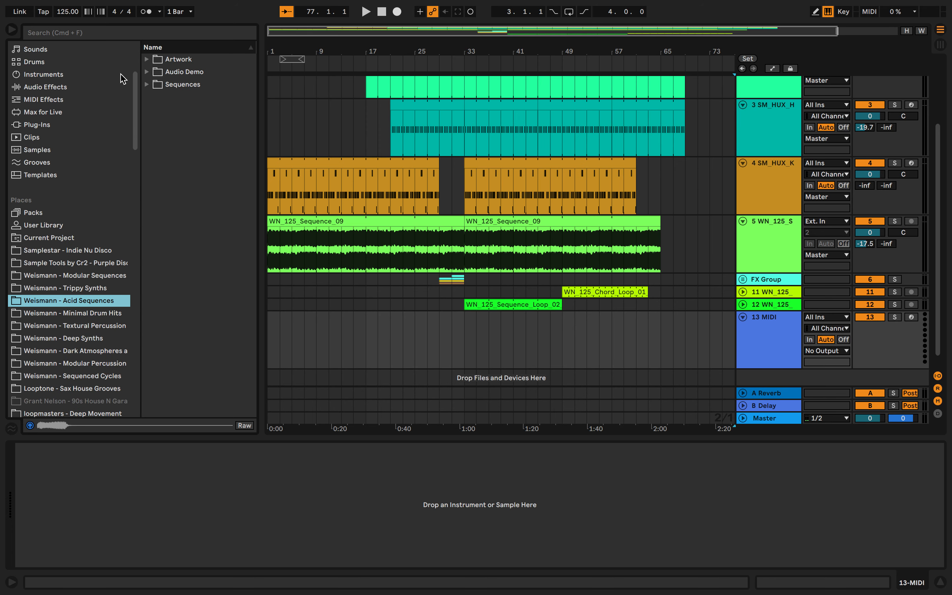
pyautogui.click(140, 34)
pyautogui.write('sp')
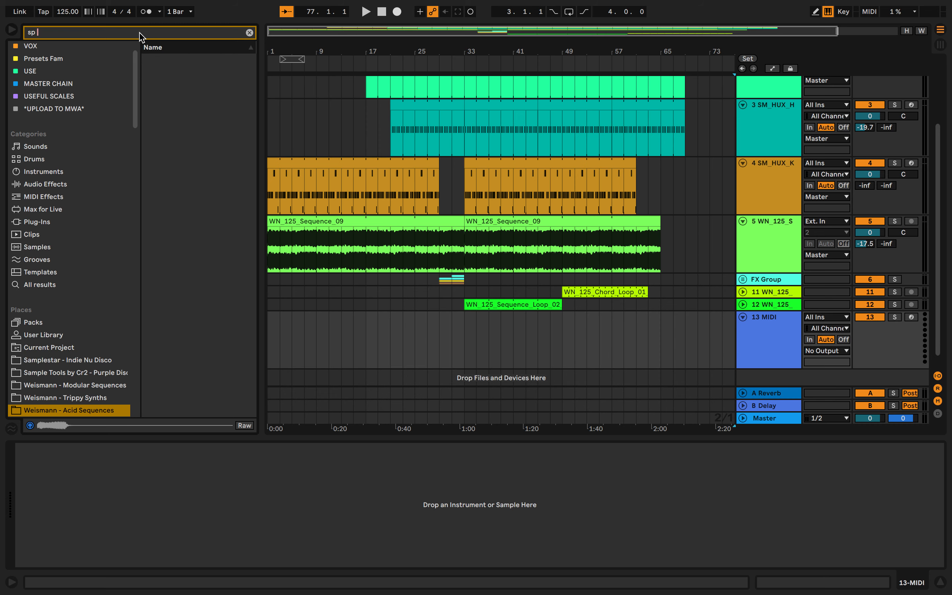
pyautogui.click(94, 282)
pyautogui.click(213, 99)
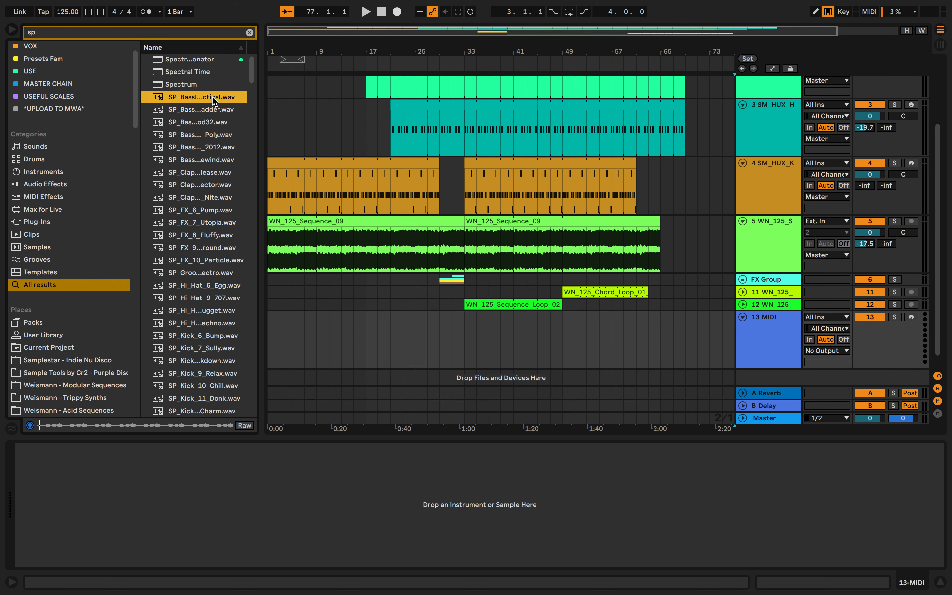
# - Load SP_Bassline_12_Tactical onto MIDI track 13 and trim its start and end to the first bass hit
pyautogui.doubleClick(206, 99)
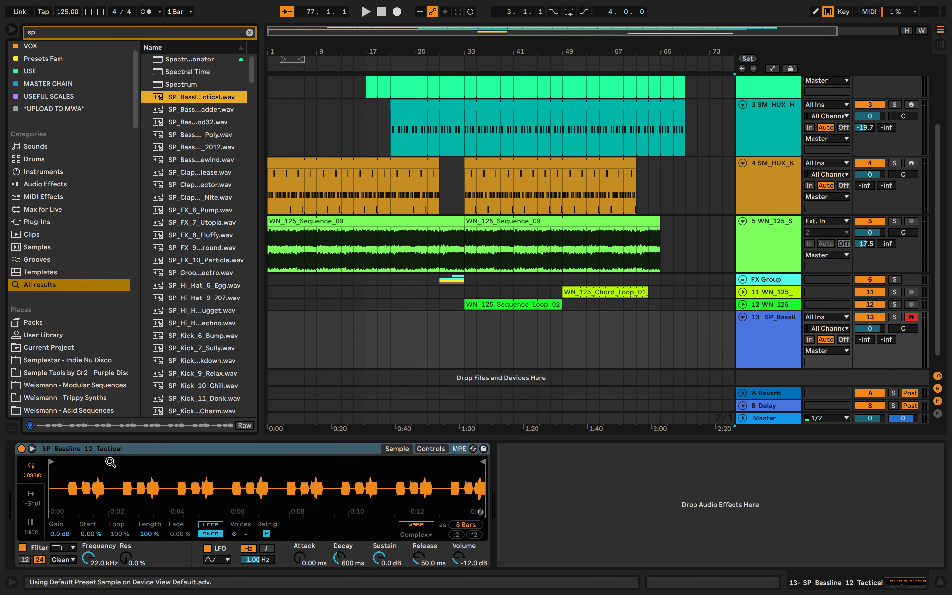
pyautogui.click(52, 460)
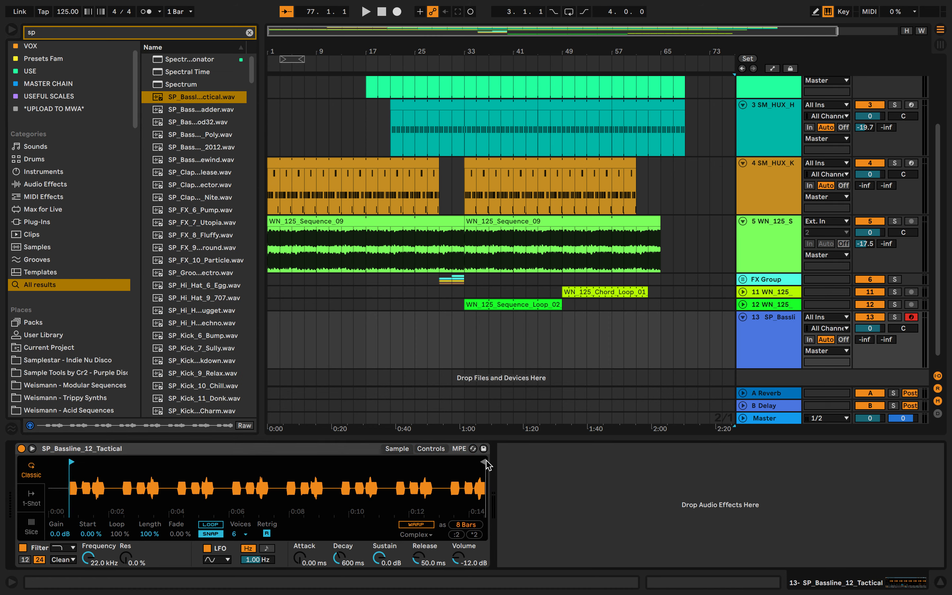
pyautogui.moveTo(484, 461); pyautogui.dragTo(73, 490)
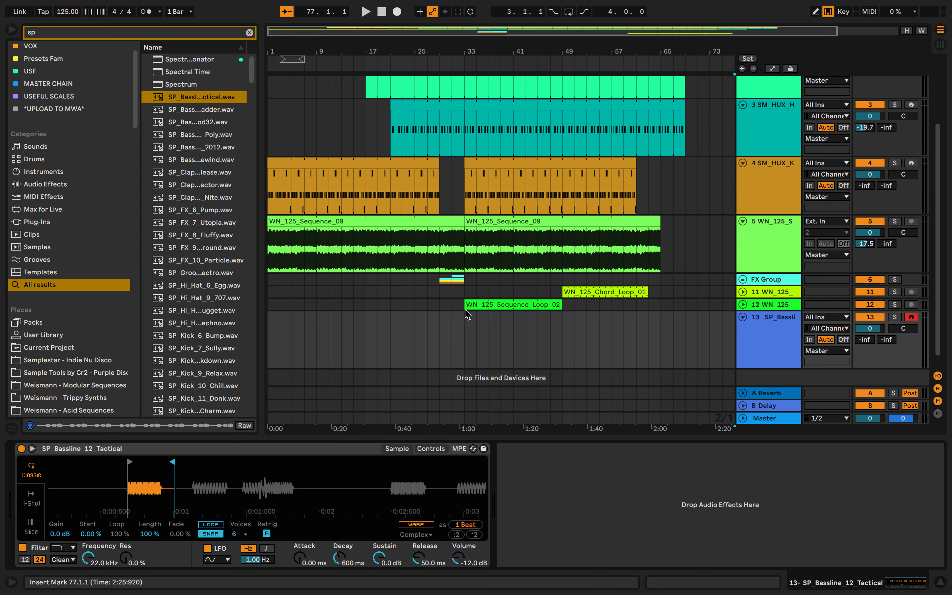
# - Create a two-bar MIDI clip at bar 33 on track 13 and audition the sample on keys such as G#3 and F3
pyautogui.doubleClick(473, 321)
pyautogui.click(292, 443)
pyautogui.press('XF86AudioRaiseVolume')
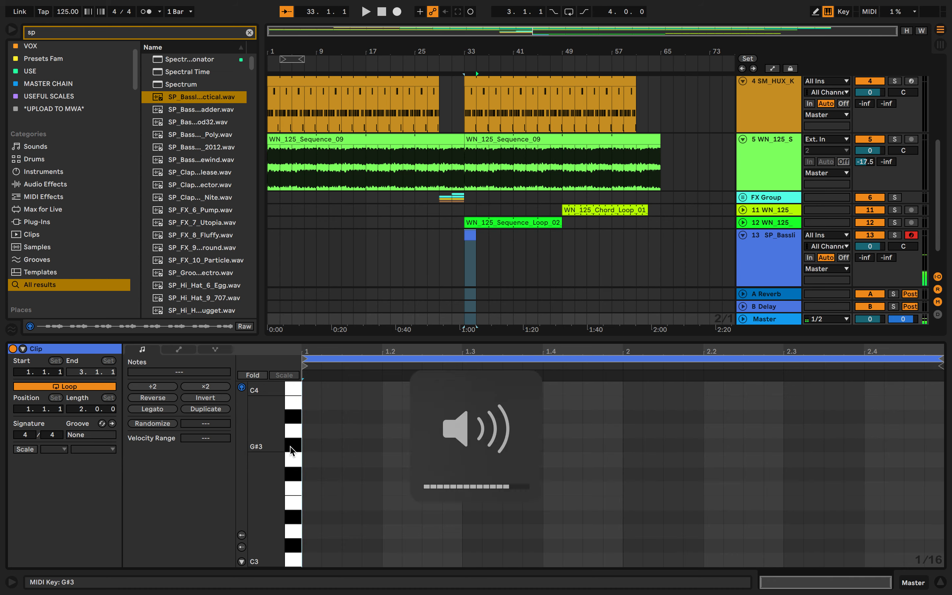
pyautogui.click(291, 447)
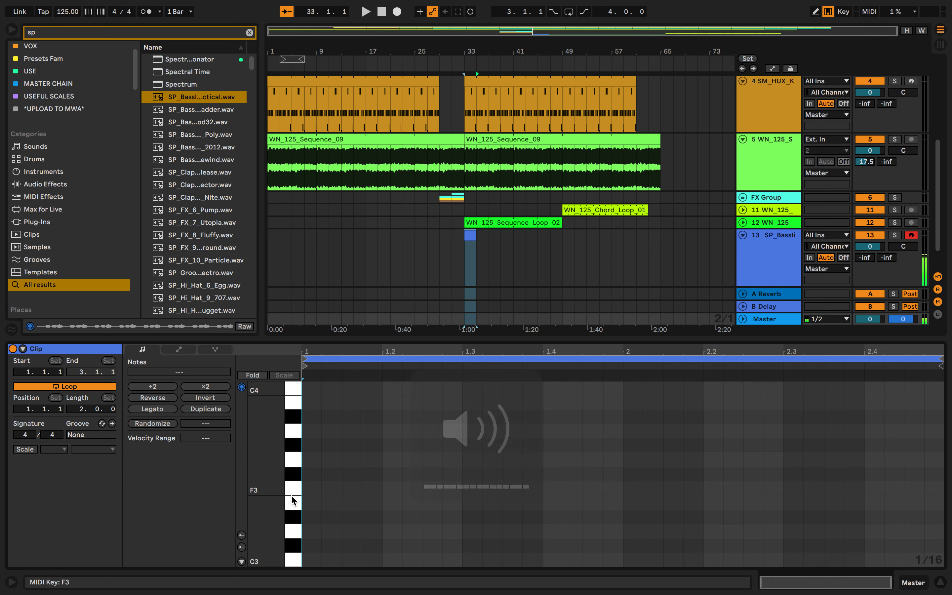
pyautogui.scroll(5, 292, 502)
pyautogui.press('space')
pyautogui.press('space')
pyautogui.scroll(-4, 293, 512)
pyautogui.scroll(-2, 292, 522)
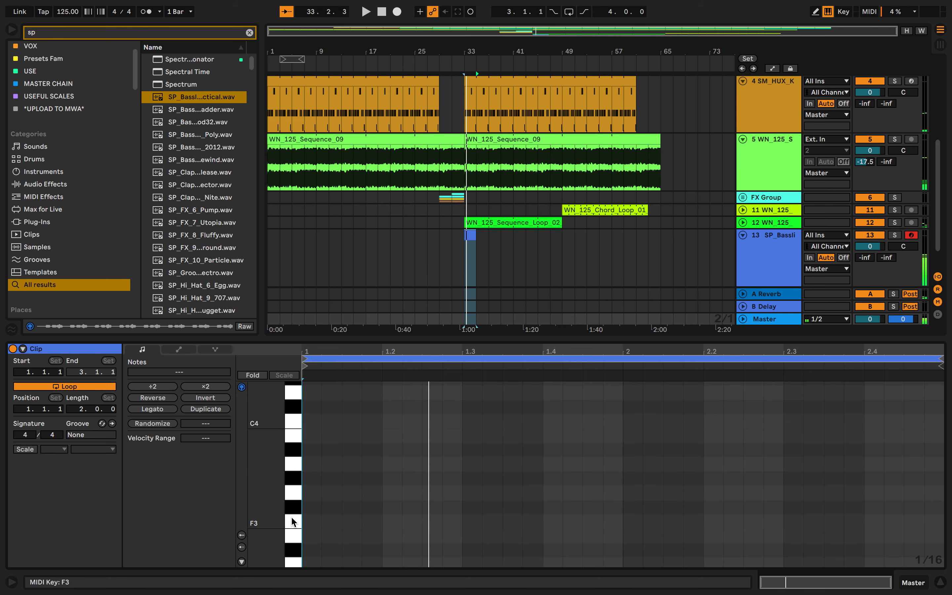
pyautogui.click(293, 511)
pyautogui.click(275, 376)
# - Search the browser for "serum", load Serum onto track 13 and move its window clear of the arrangement
pyautogui.click(218, 159)
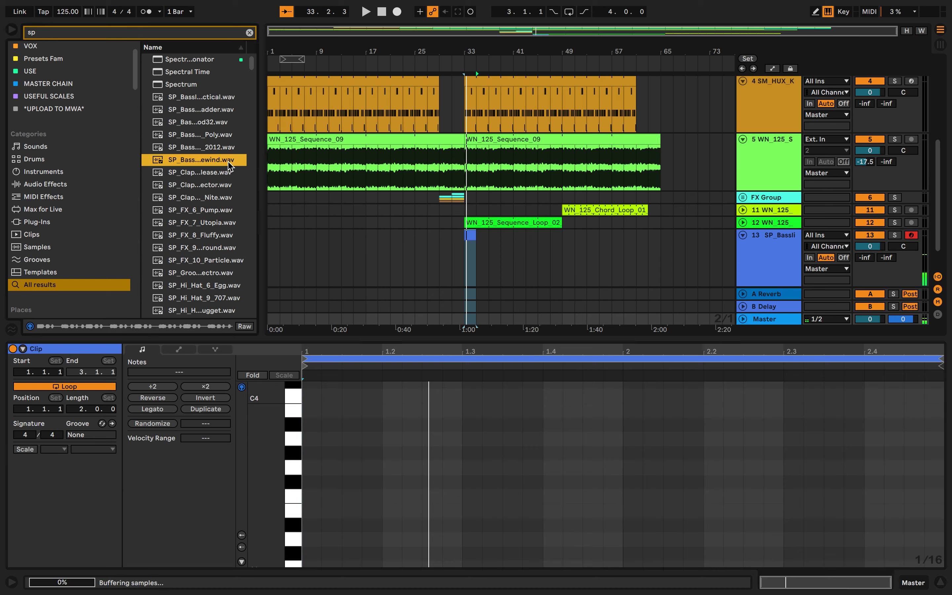
pyautogui.click(249, 32)
pyautogui.write('sery')
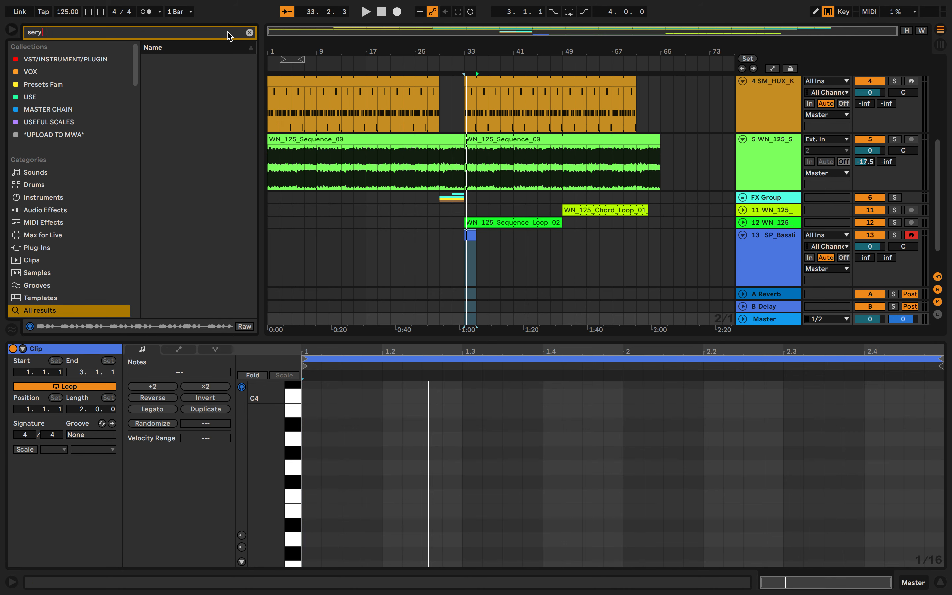
pyautogui.press('BackSpace')
pyautogui.write('um')
pyautogui.moveTo(173, 85); pyautogui.dragTo(436, 236)
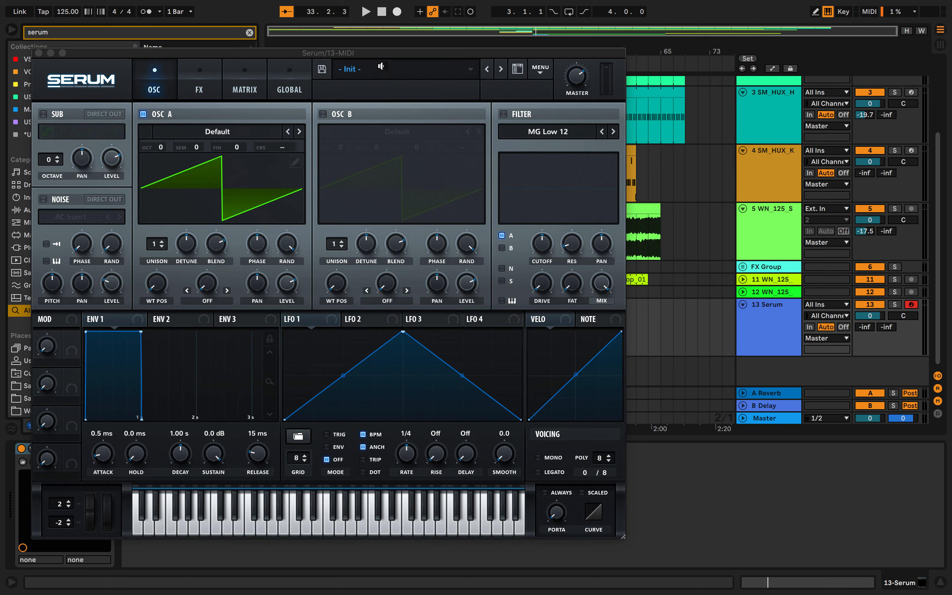
pyautogui.moveTo(383, 56); pyautogui.dragTo(730, 373)
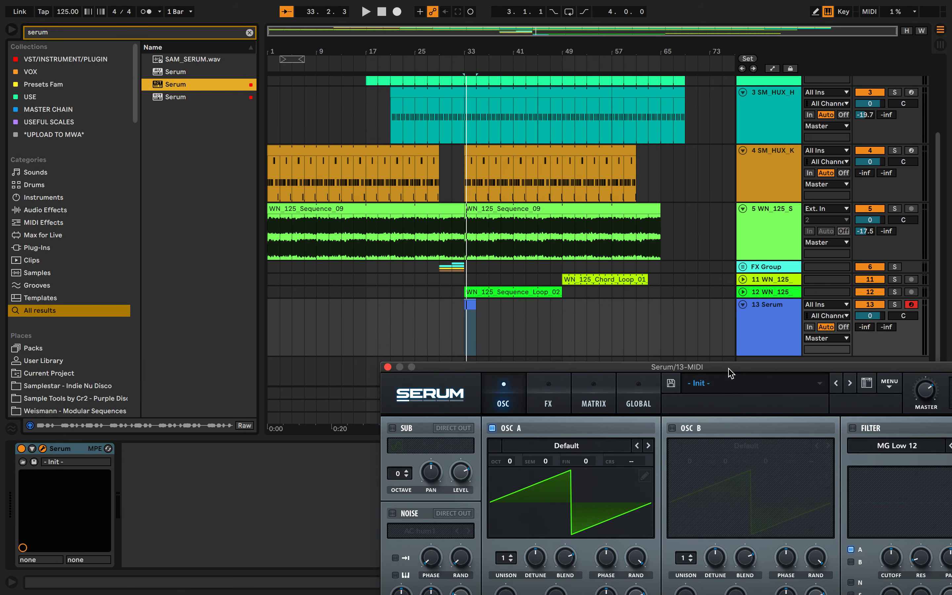
# - Search for "bass midi", place the last ASS001 bass MIDI file in A at bar 33 on the Serum track and audition it
pyautogui.click(169, 31)
pyautogui.write('bass midi')
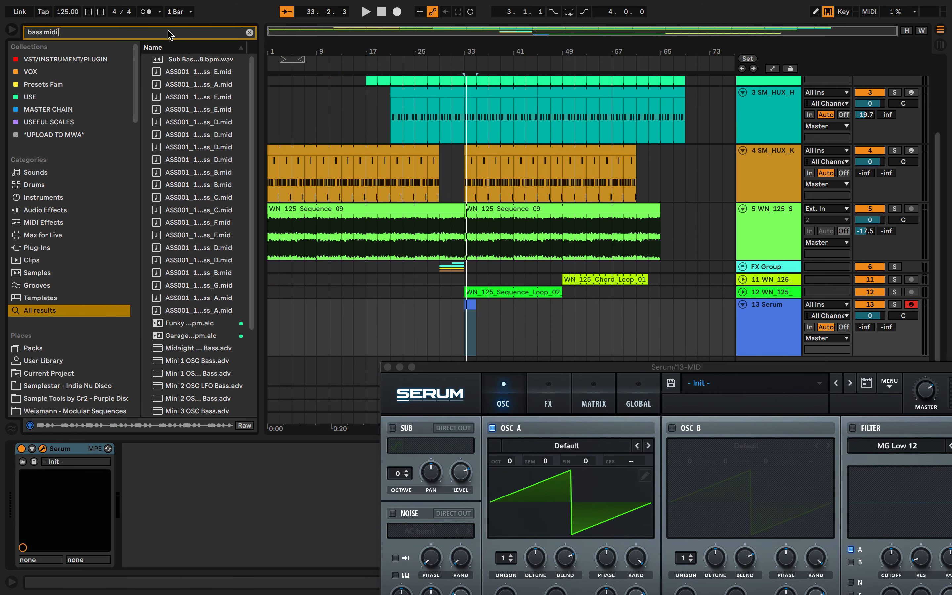
pyautogui.moveTo(200, 303); pyautogui.dragTo(469, 334)
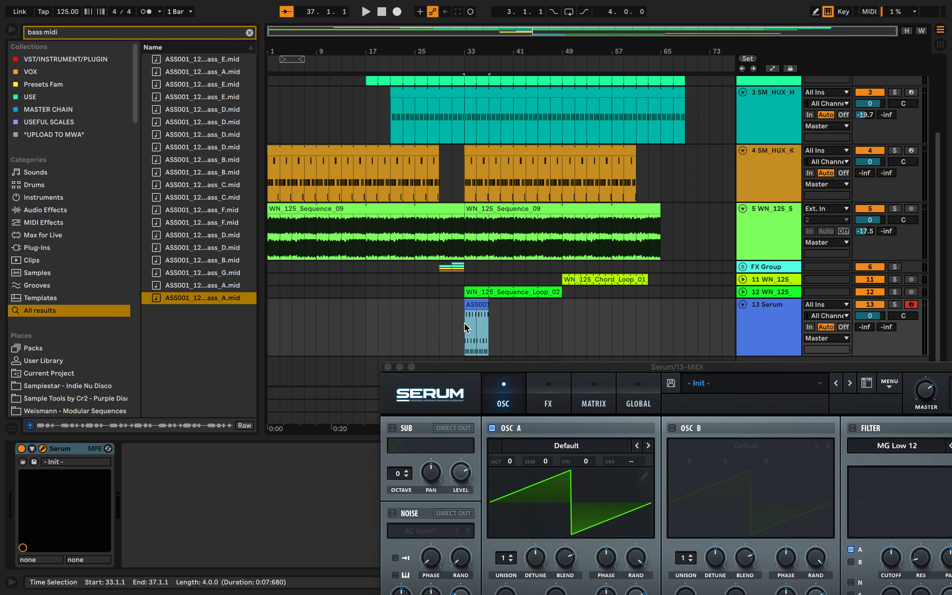
pyautogui.press('space')
pyautogui.moveTo(557, 368); pyautogui.dragTo(457, 369)
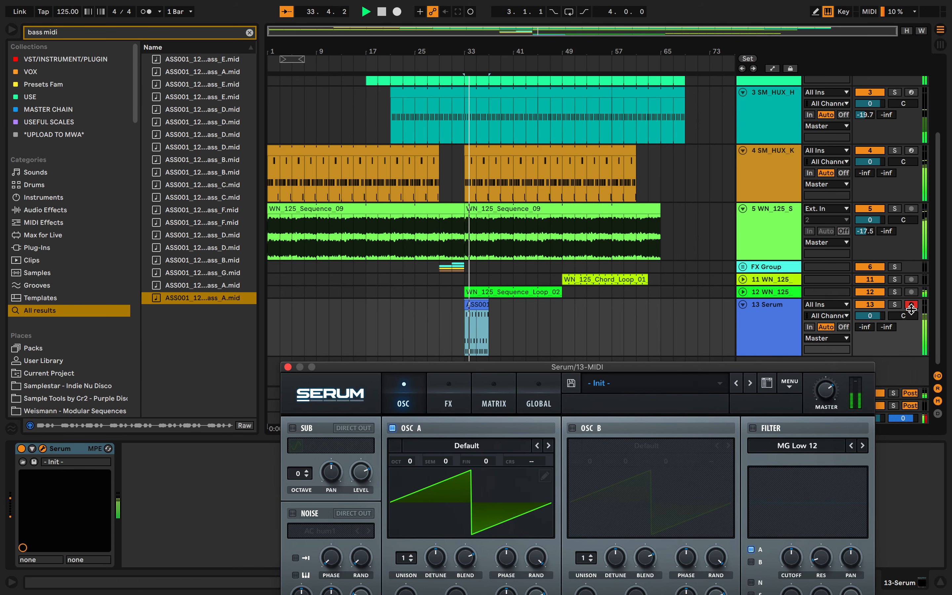
pyautogui.moveTo(716, 370); pyautogui.dragTo(621, 398)
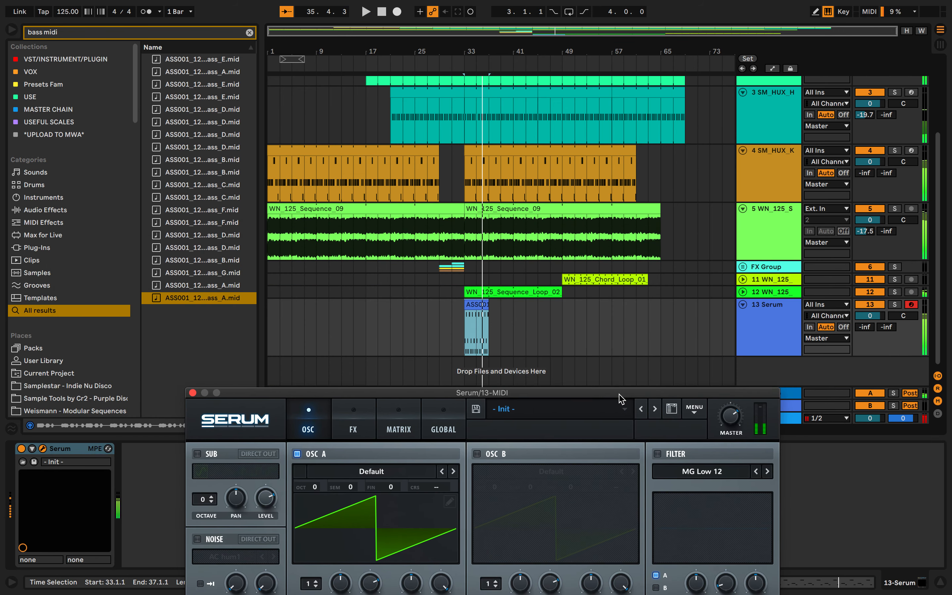
# - Load the BA Heavy Reese Bass preset from Serum's Beast category and play it from bar 33
pyautogui.click(611, 417)
pyautogui.moveTo(574, 455)
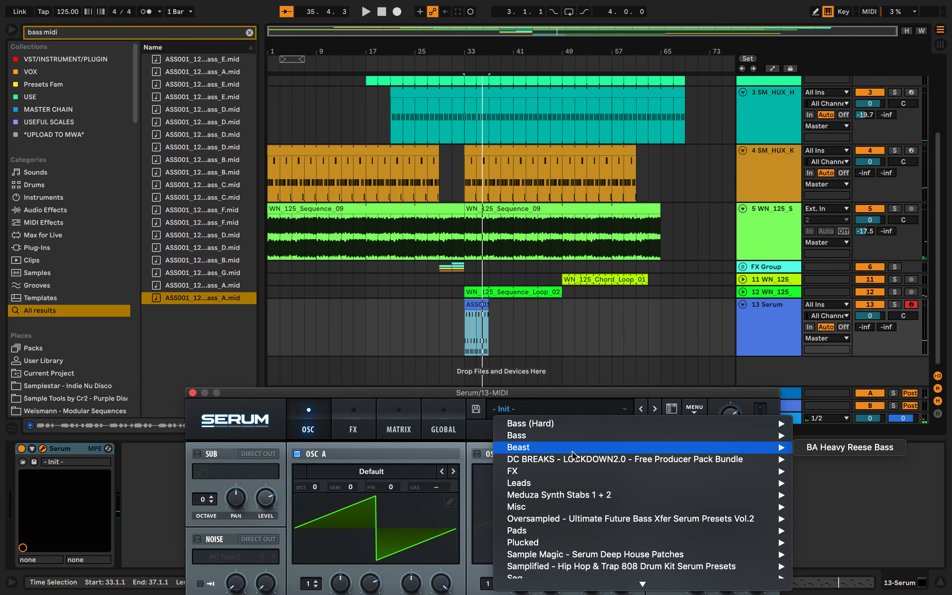
pyautogui.click(850, 446)
pyautogui.press('space')
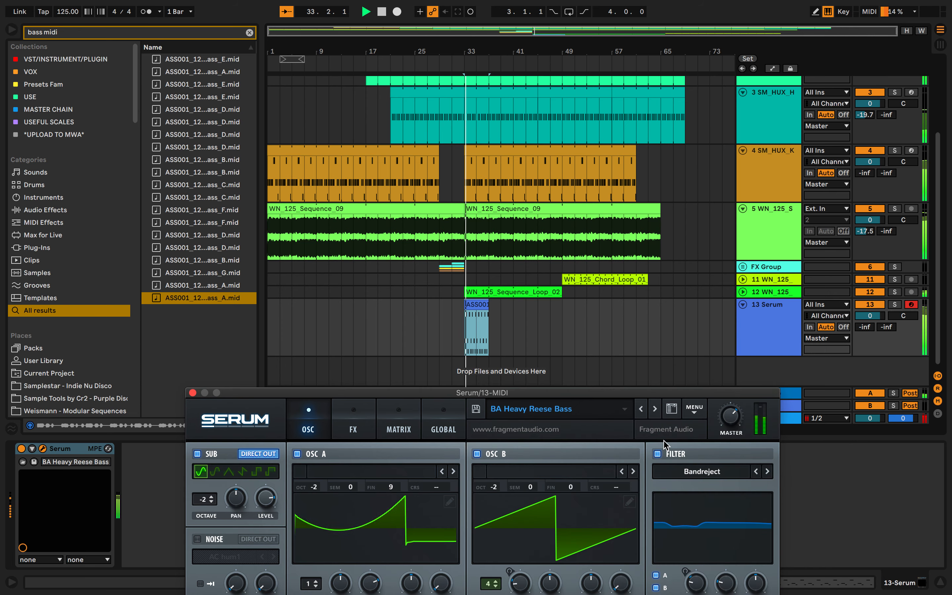
# - Try the BA Mute Bass Gtr [BR] preset from Serum's Bass category and BA NuSweep [ASL] from Bass (Hard)
pyautogui.click(596, 416)
pyautogui.moveTo(562, 436)
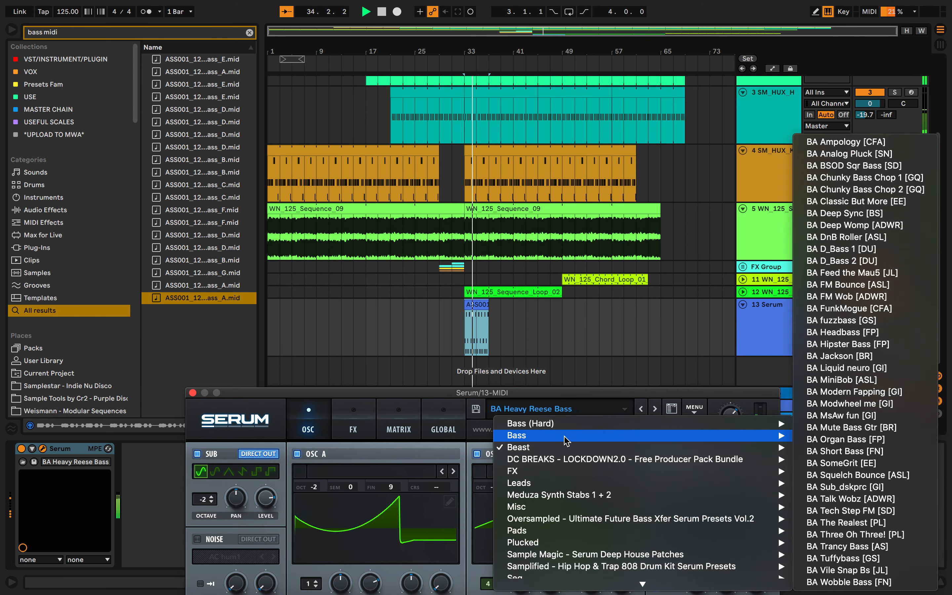
pyautogui.click(839, 428)
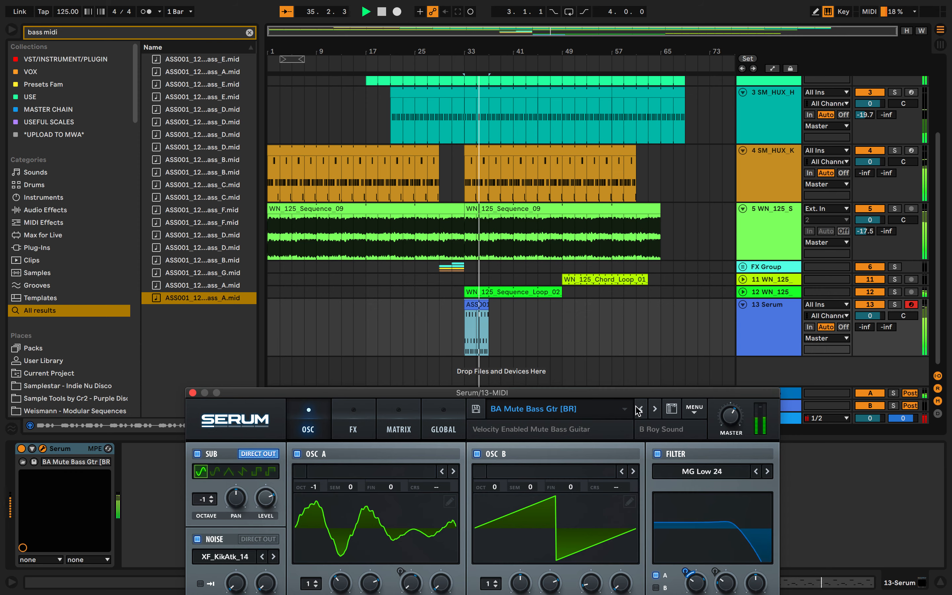
pyautogui.click(610, 410)
pyautogui.moveTo(589, 428)
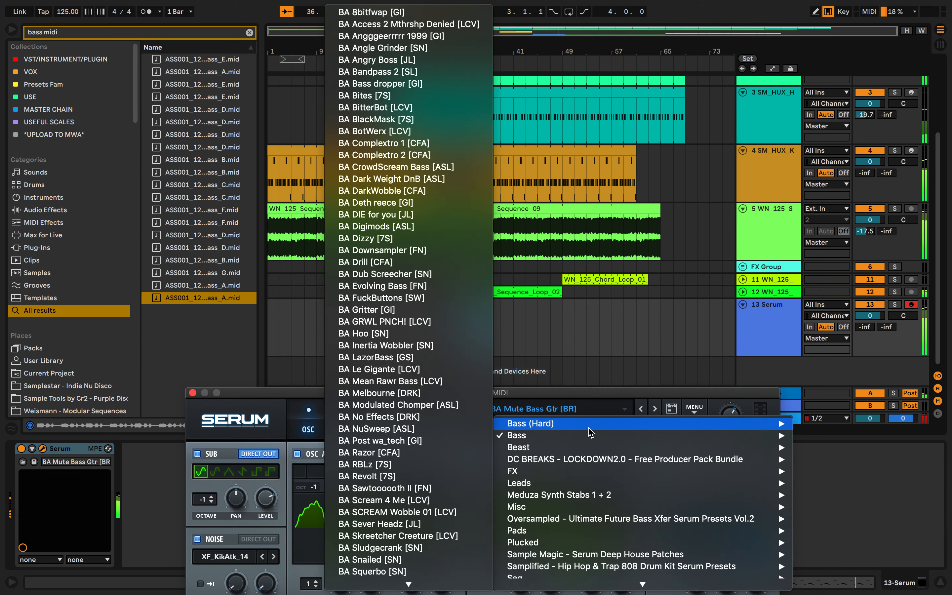
pyautogui.click(391, 430)
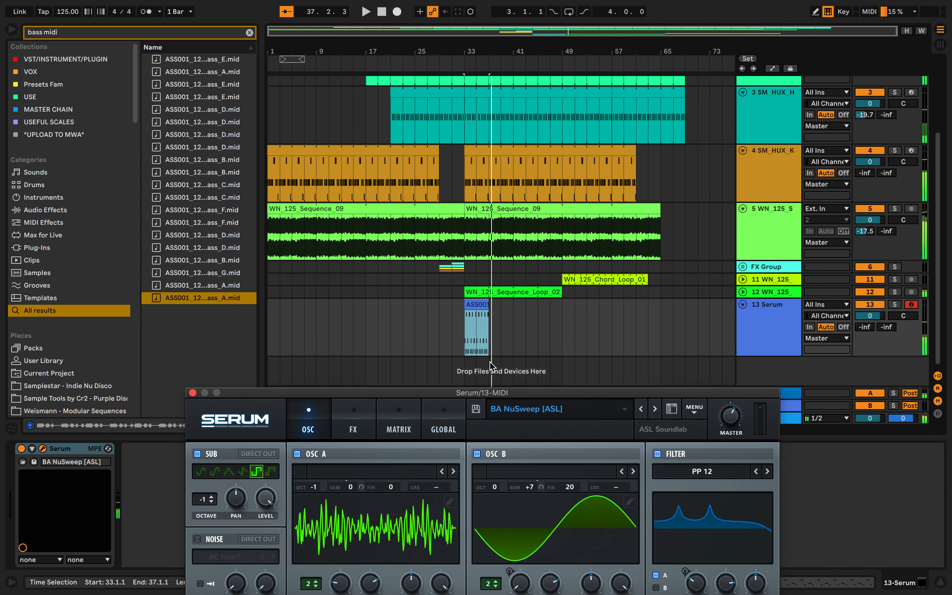
# - Extend the bass MIDI clip on the Serum track to bar 49
pyautogui.click(473, 337)
pyautogui.moveTo(489, 309); pyautogui.dragTo(561, 309)
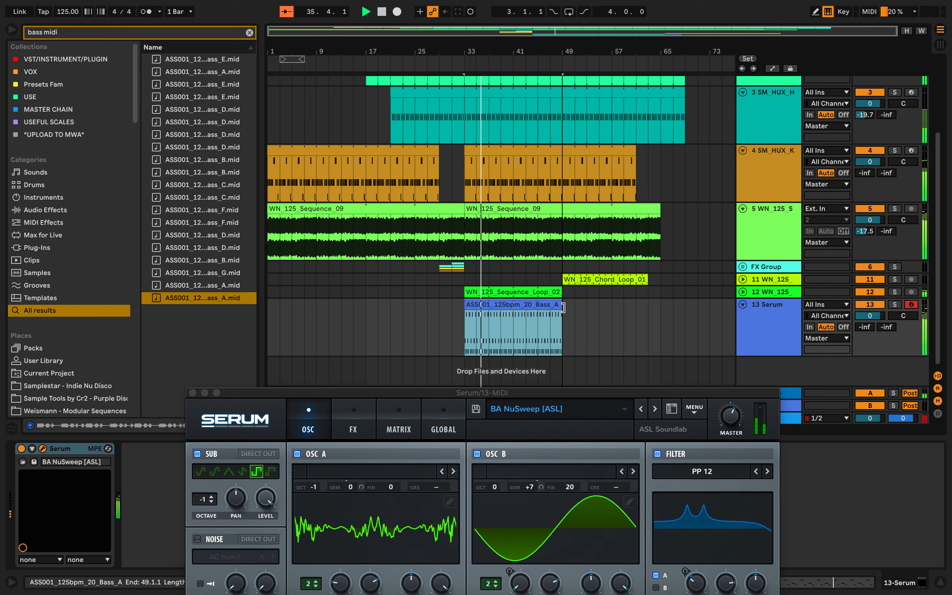
# - Move the Serum window fully into view and try the COLA BASS preset from the Sound Factory - COLA - CamelPhat category
pyautogui.moveTo(585, 394); pyautogui.dragTo(515, 91)
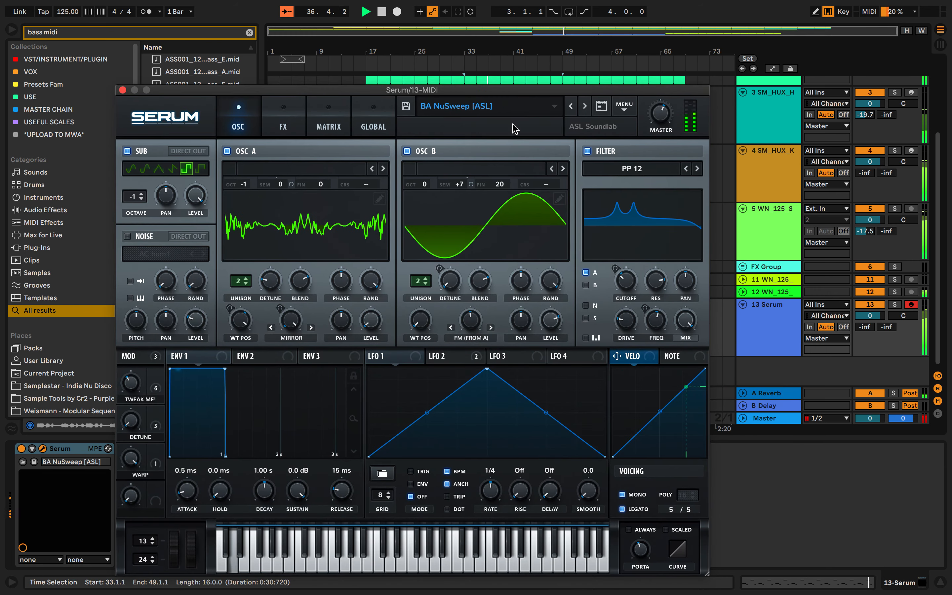
pyautogui.click(517, 106)
pyautogui.moveTo(704, 300)
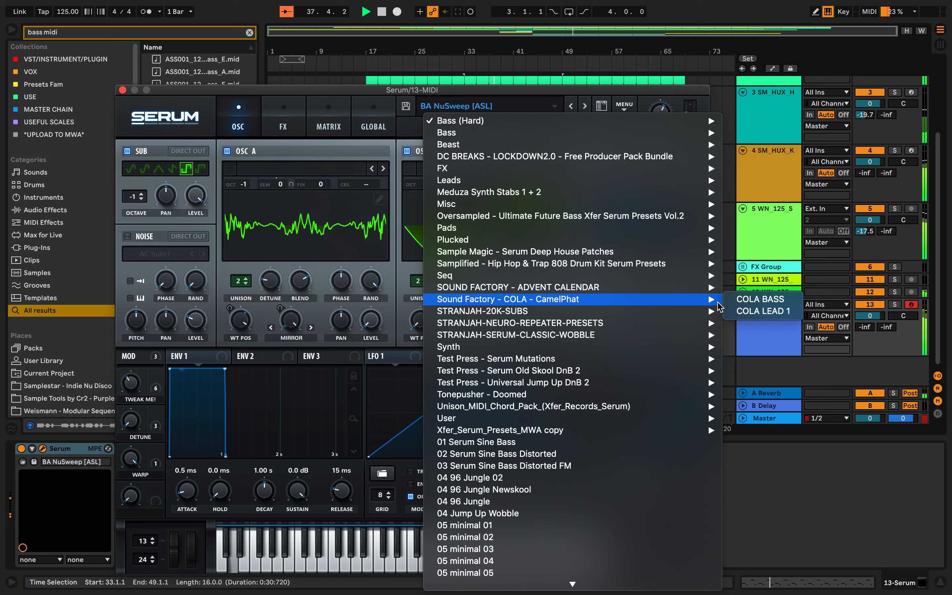
pyautogui.click(737, 303)
pyautogui.moveTo(509, 93); pyautogui.dragTo(533, 104)
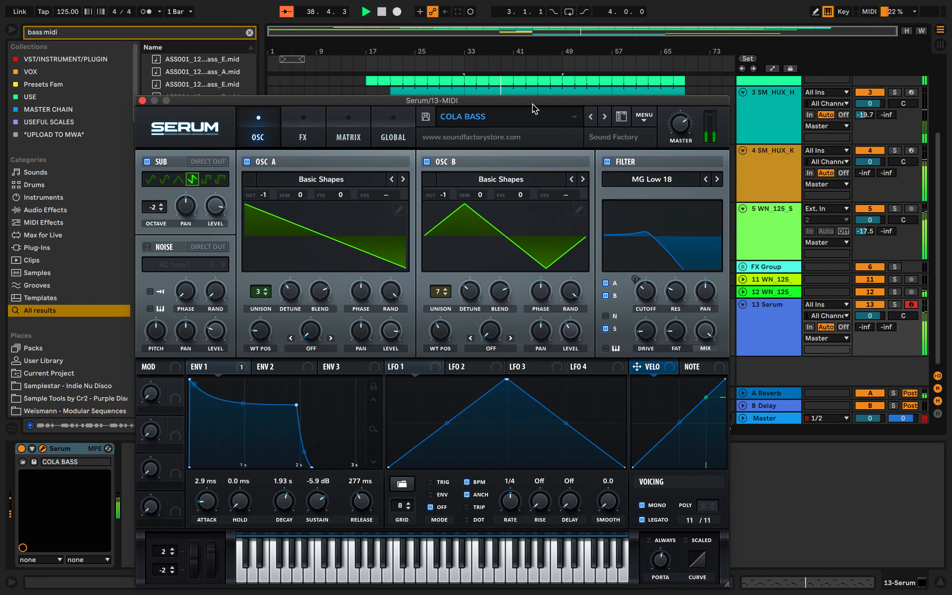
# - Load the 04 96 Jungle 02 preset in Serum and close its window
pyautogui.click(529, 117)
pyautogui.press('Escape')
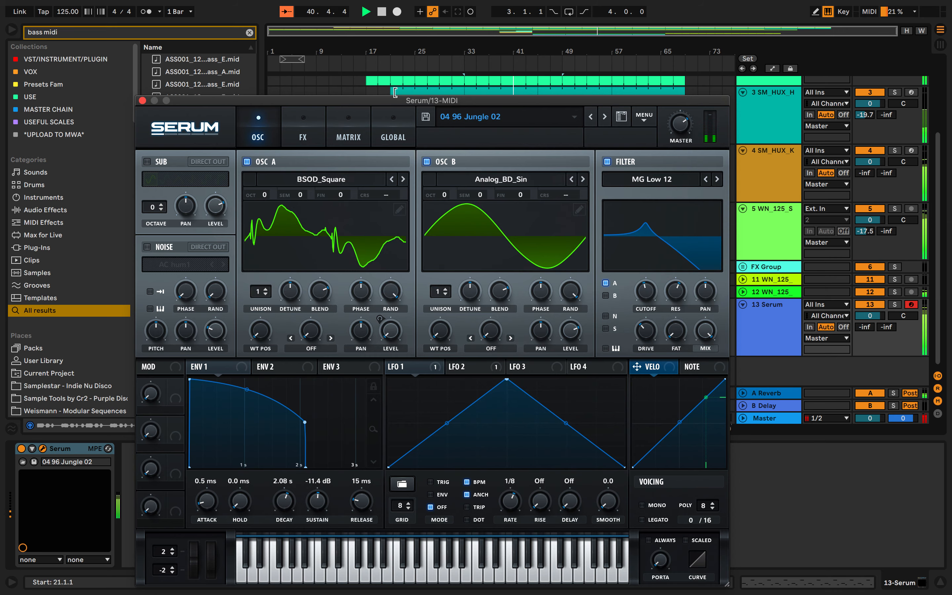
pyautogui.click(143, 101)
# - Open the bass MIDI clip's notes and lengthen all the short G0 notes to match the other notes
pyautogui.doubleClick(488, 301)
pyautogui.click(500, 426)
pyautogui.hotkey('ctrl', 'a')
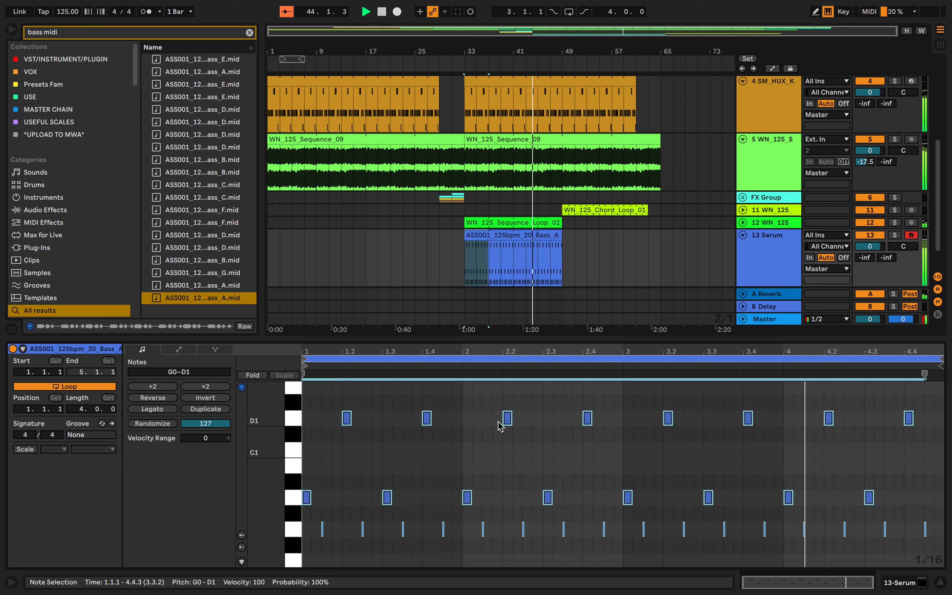
pyautogui.moveTo(314, 524); pyautogui.dragTo(943, 529)
pyautogui.moveTo(845, 529); pyautogui.dragTo(853, 529)
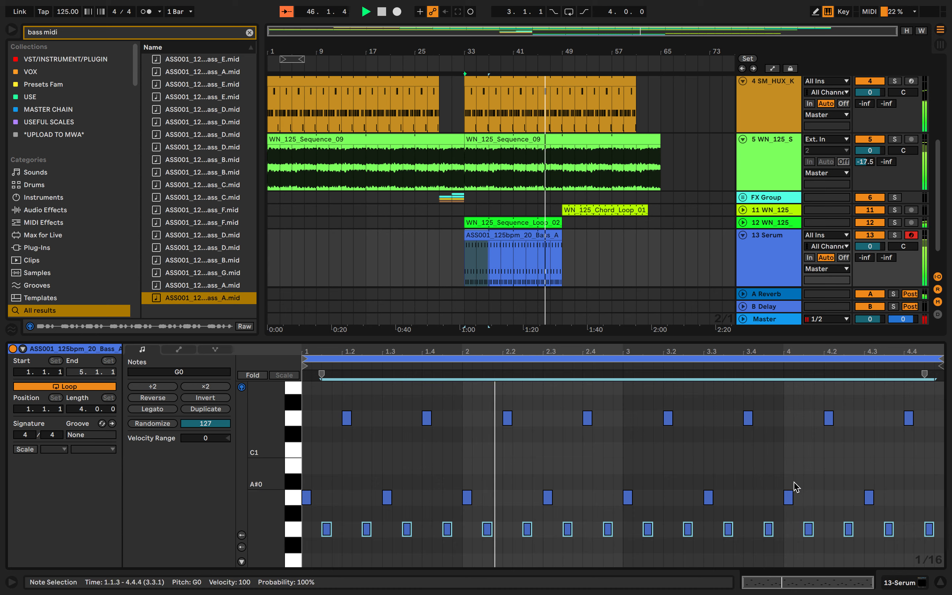
# - Reverse all notes in the bass clip and extend the clip to bar 63, the end of the chord loop
pyautogui.click(715, 479)
pyautogui.hotkey('ctrl', 'a')
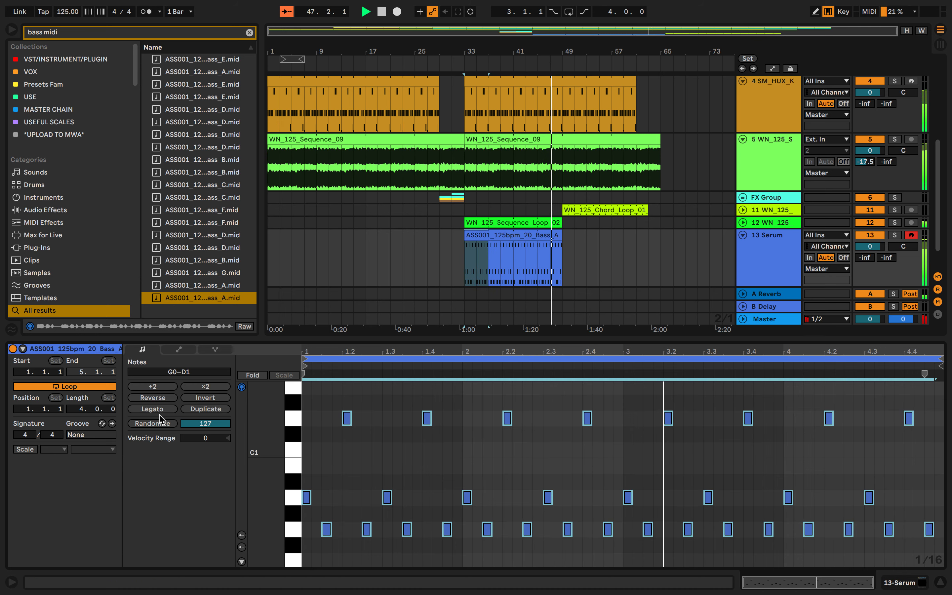
pyautogui.click(155, 398)
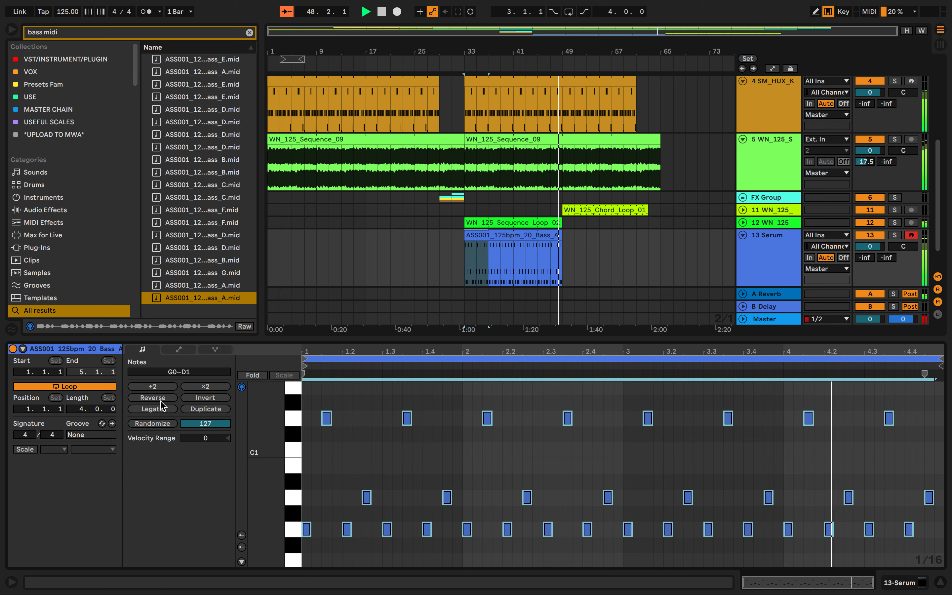
pyautogui.click(642, 252)
pyautogui.moveTo(561, 236); pyautogui.dragTo(648, 237)
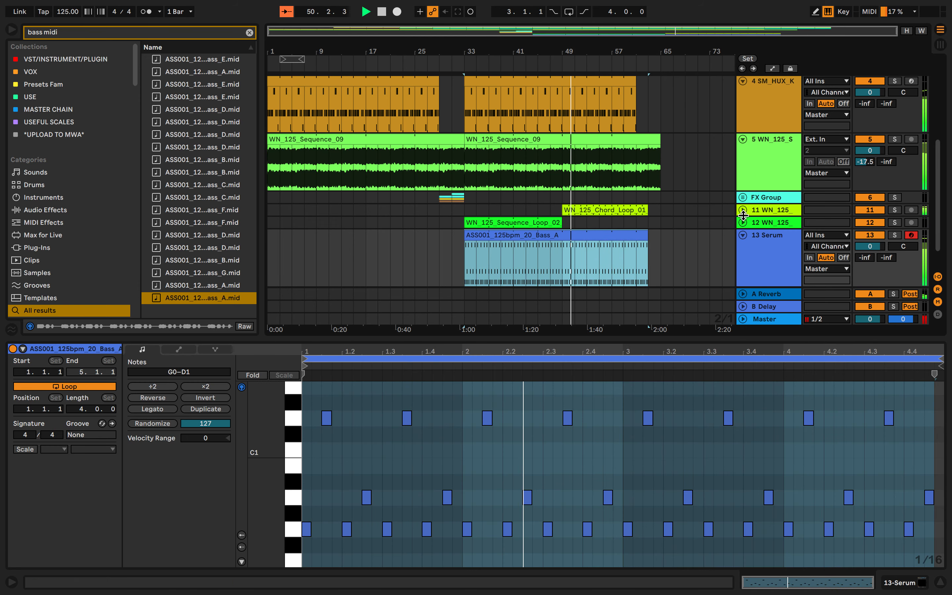
# - Randomize the velocities of all notes in the bass clip
pyautogui.click(476, 468)
pyautogui.hotkey('ctrl', 'a')
pyautogui.click(160, 425)
# - Mute tracks 11 and 12 and play the arrangement from shortly before bar 33
pyautogui.click(867, 210)
pyautogui.click(863, 223)
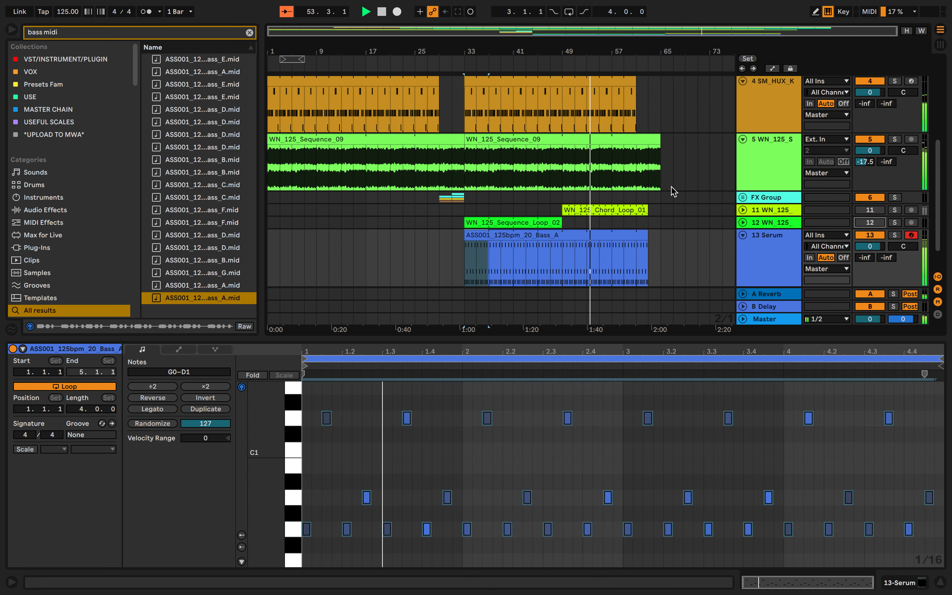
pyautogui.click(453, 62)
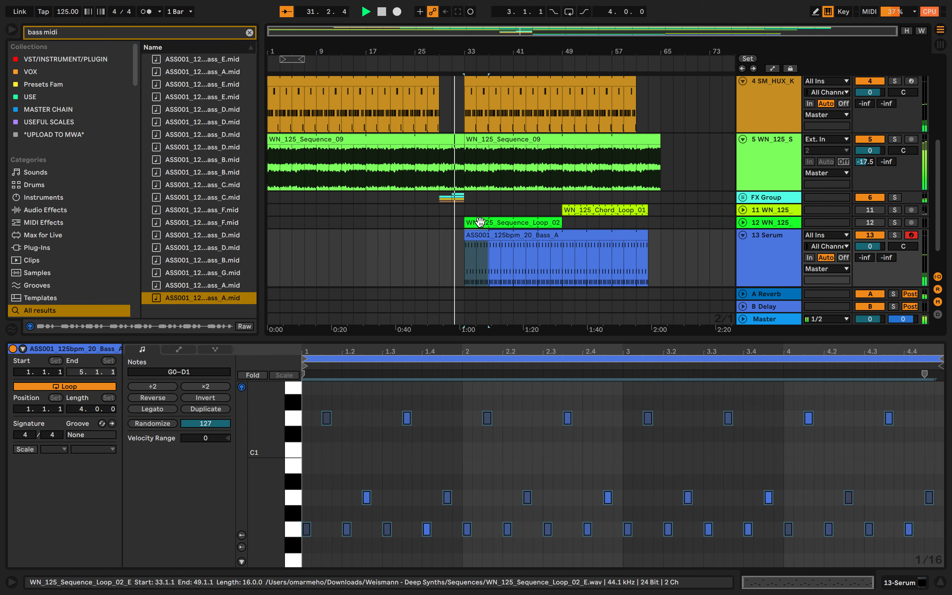
pyautogui.scroll(5, 479, 223)
pyautogui.click(742, 200)
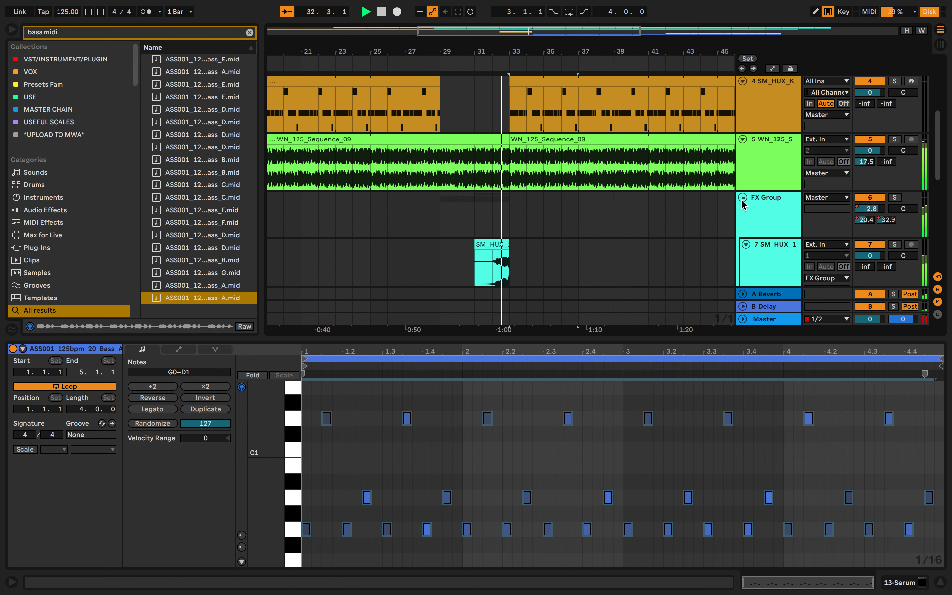
pyautogui.click(742, 200)
pyautogui.scroll(-2, 595, 216)
pyautogui.press('-')
pyautogui.scroll(1, 596, 216)
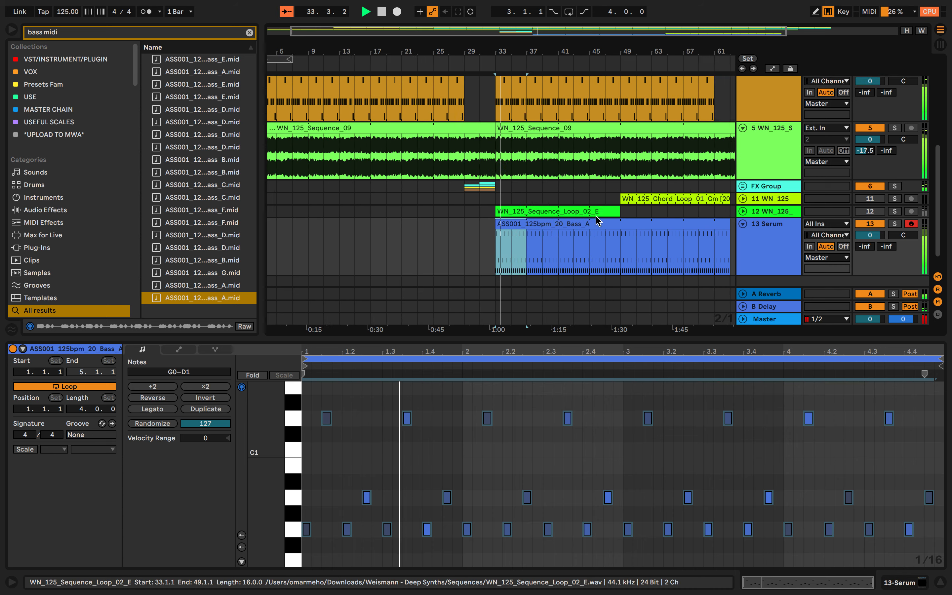
pyautogui.press('-')
pyautogui.scroll(3, 596, 216)
pyautogui.scroll(-3, 670, 233)
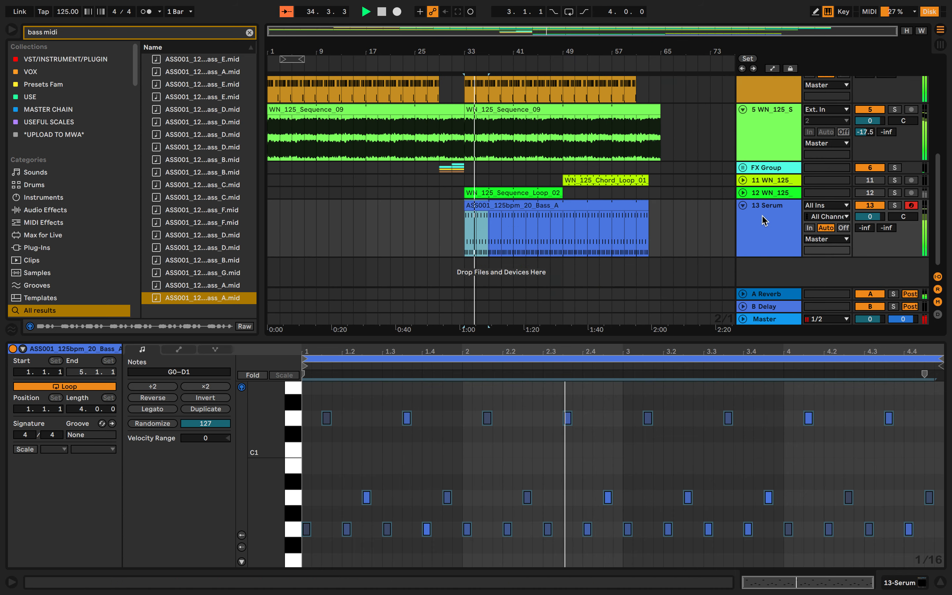
# - Reopen Serum from track 13, cancel its serial number request, close the window and stop playback
pyautogui.doubleClick(763, 219)
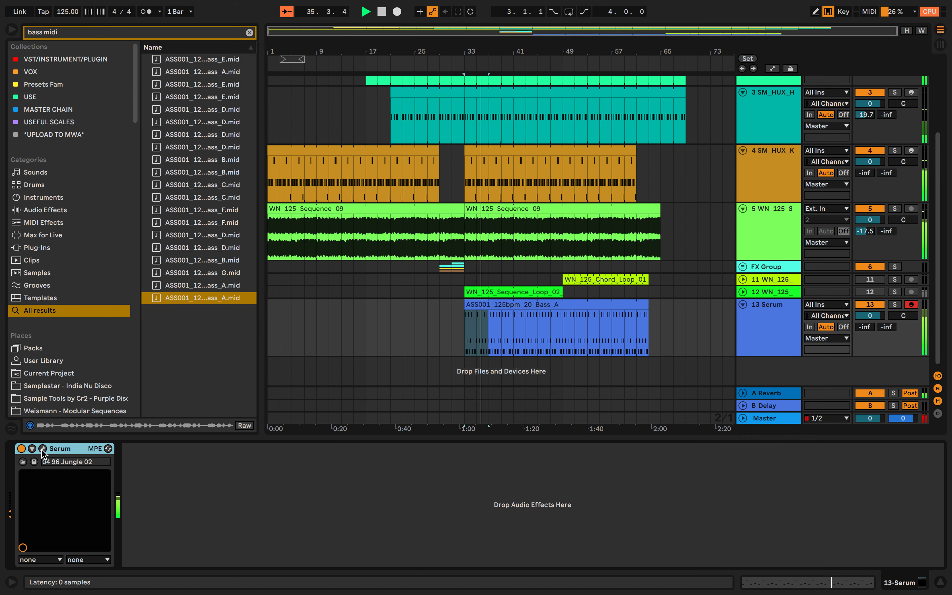
pyautogui.hotkey('ctrl', 'Left')
pyautogui.hotkey('ctrl', 'Right')
pyautogui.hotkey('ctrl', 'Right')
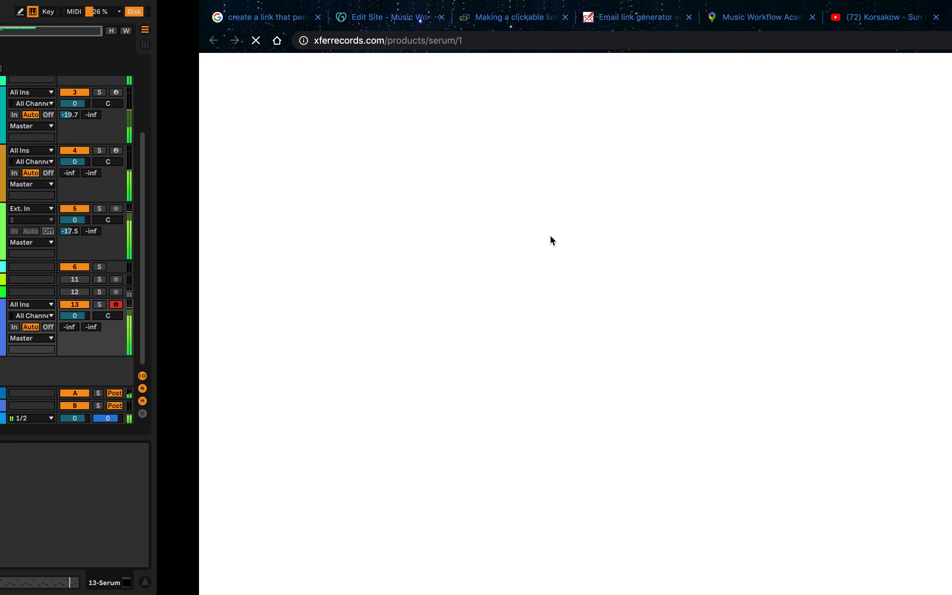
pyautogui.hotkey('ctrl', 'Left')
pyautogui.hotkey('ctrl', 'Left')
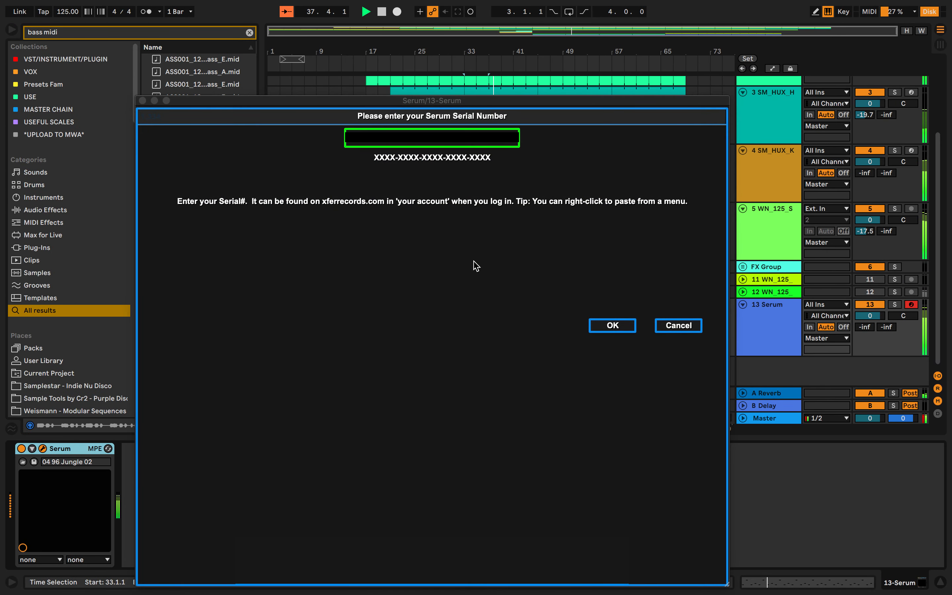
pyautogui.click(667, 325)
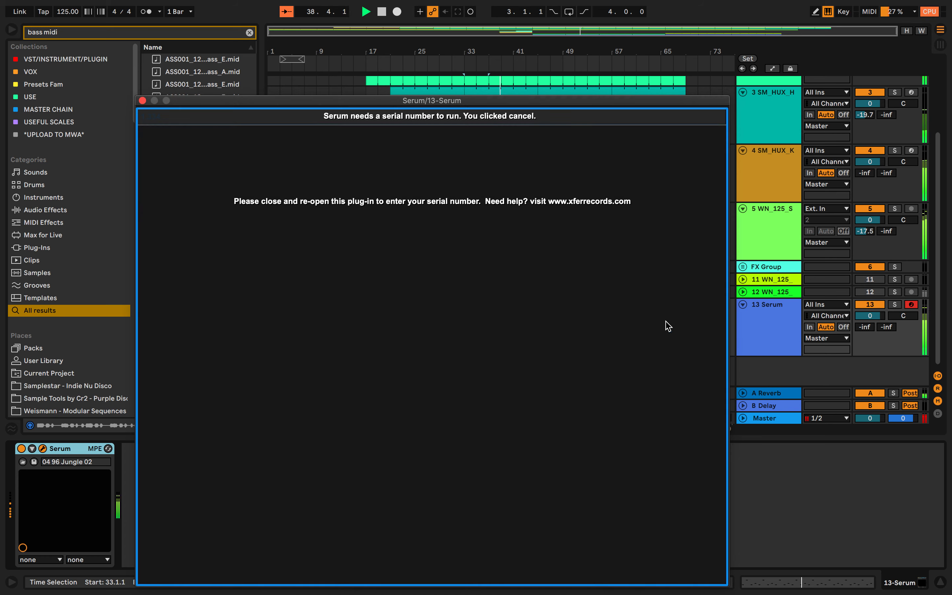
pyautogui.click(142, 101)
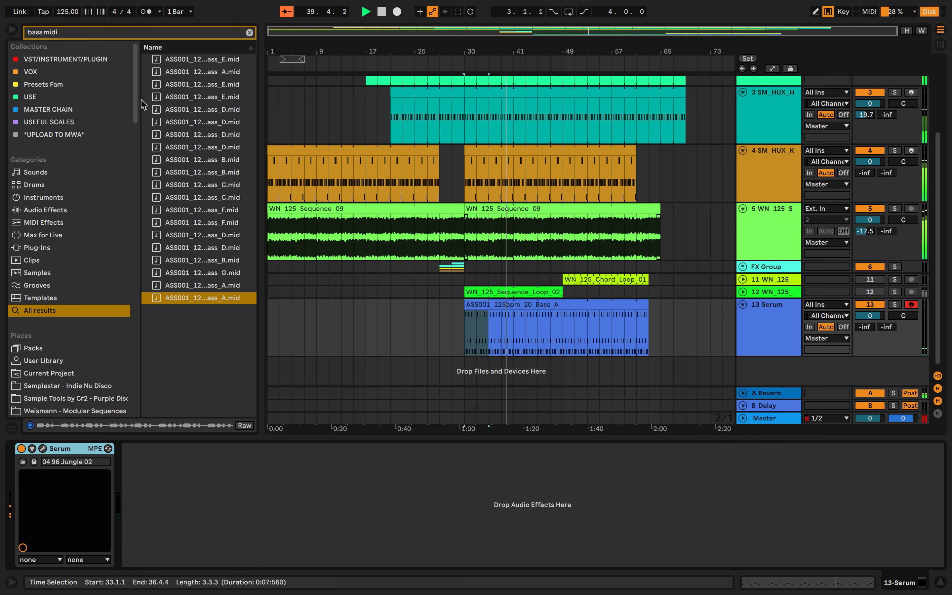
pyautogui.press('space')
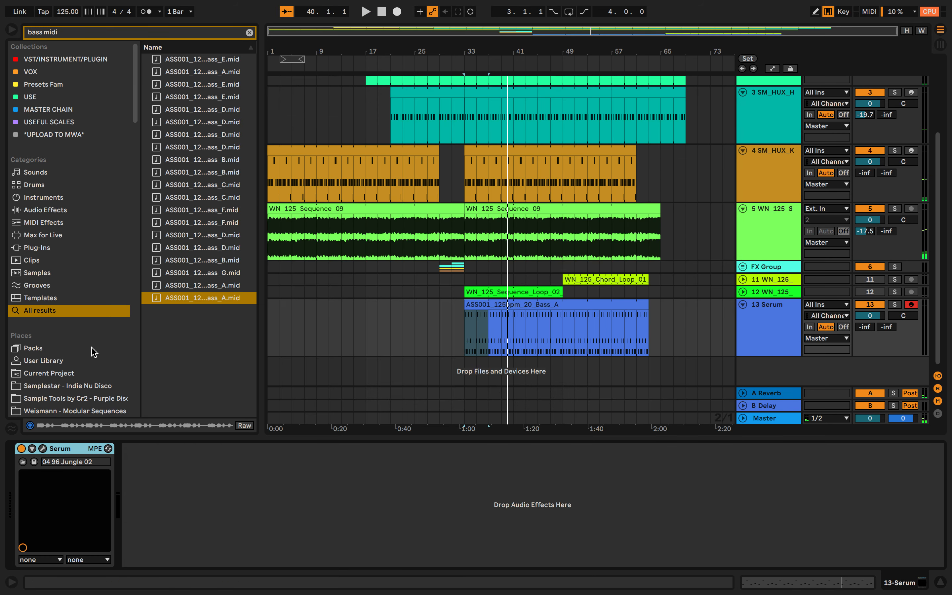
# - Look through the browser's places and open the folder whose name is formatted like a serial number
pyautogui.scroll(-15, 93, 351)
pyautogui.scroll(5, 112, 333)
pyautogui.click(93, 233)
pyautogui.click(85, 223)
pyautogui.click(406, 352)
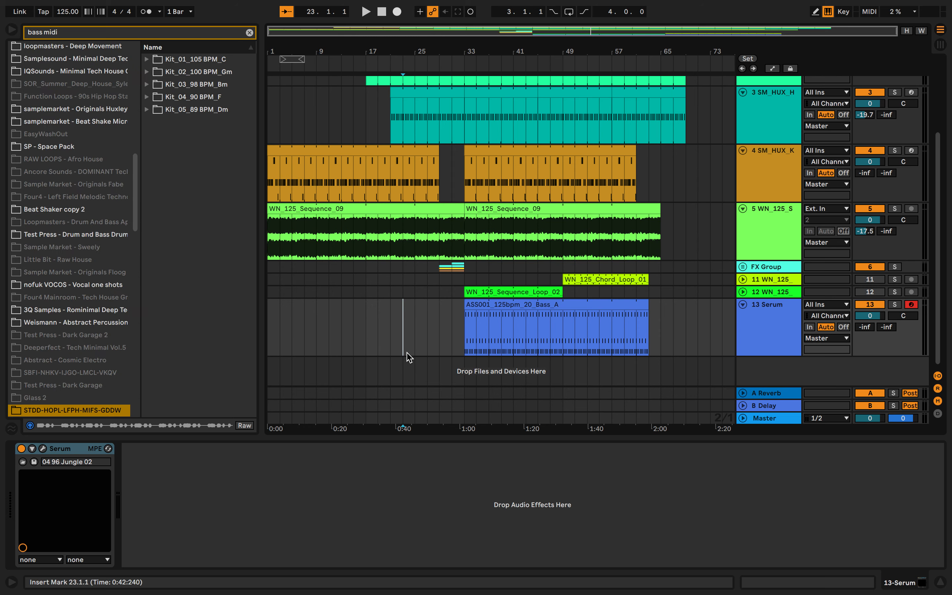
pyautogui.scroll(4, 406, 352)
pyautogui.scroll(-4, 470, 286)
pyautogui.scroll(15, 81, 366)
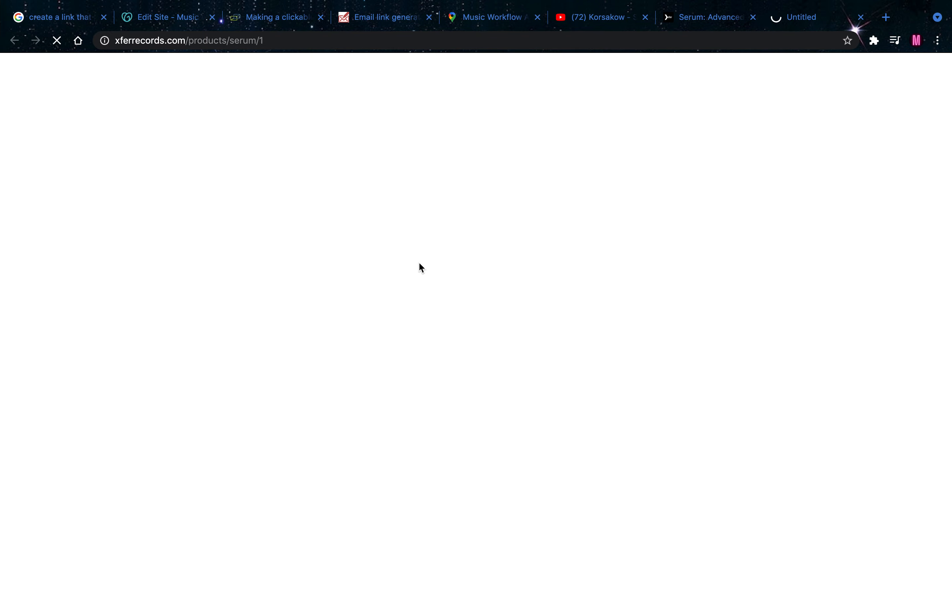
# - Reopen the Serum window, try to paste the serial number into its registration field, and close the window
pyautogui.hotkey('ctrl', 'Left')
pyautogui.click(43, 448)
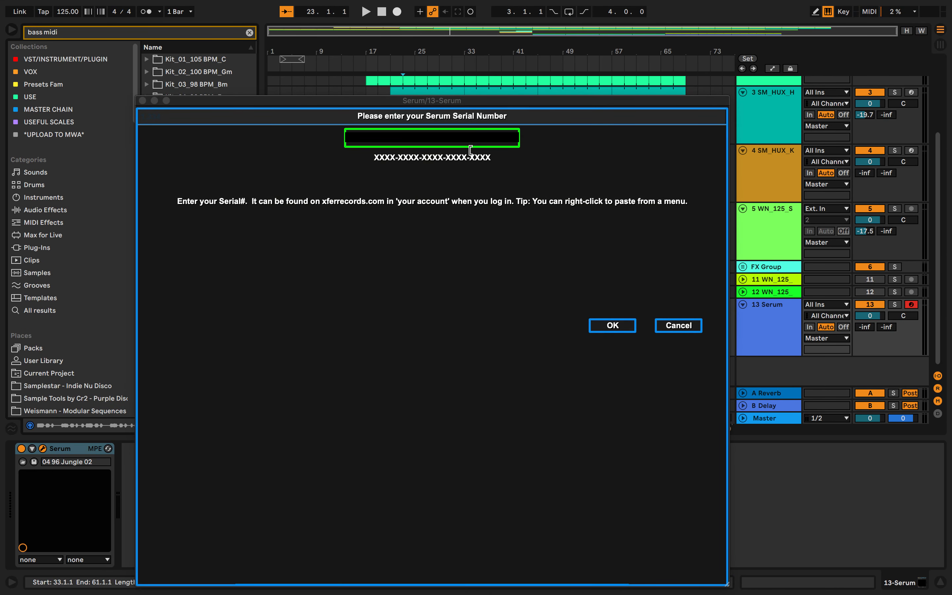
pyautogui.click(450, 145)
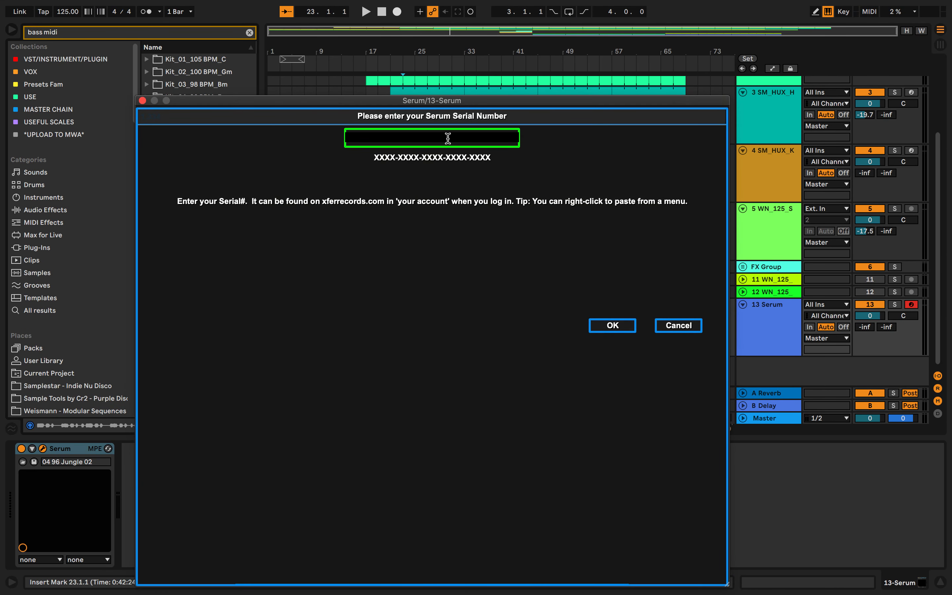
pyautogui.rightClick(447, 139)
pyautogui.click(475, 170)
pyautogui.rightClick(440, 136)
pyautogui.click(472, 169)
pyautogui.click(142, 101)
# - Copy the name of the browser folder that is formatted like a serial number
pyautogui.scroll(-10, 93, 361)
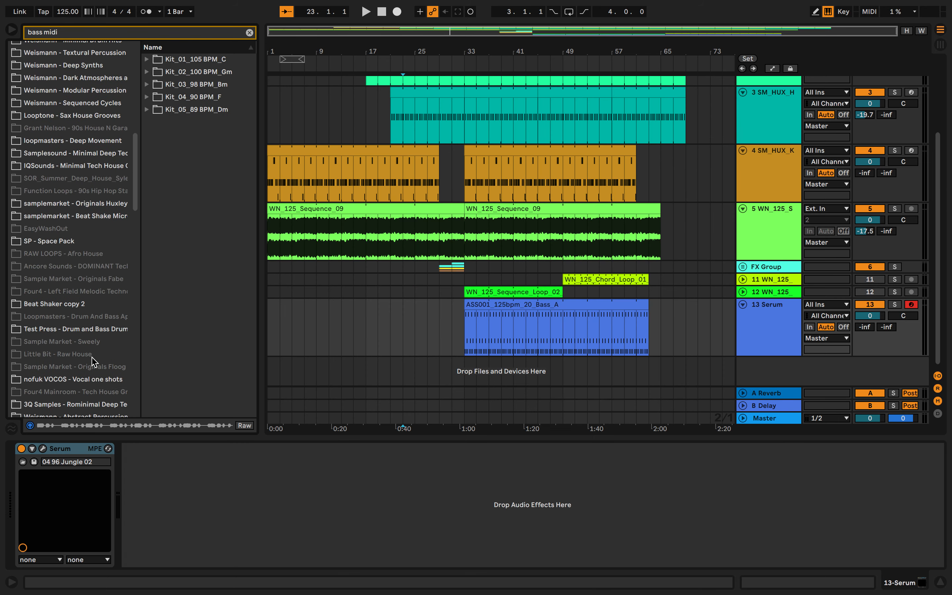
pyautogui.scroll(-8, 95, 307)
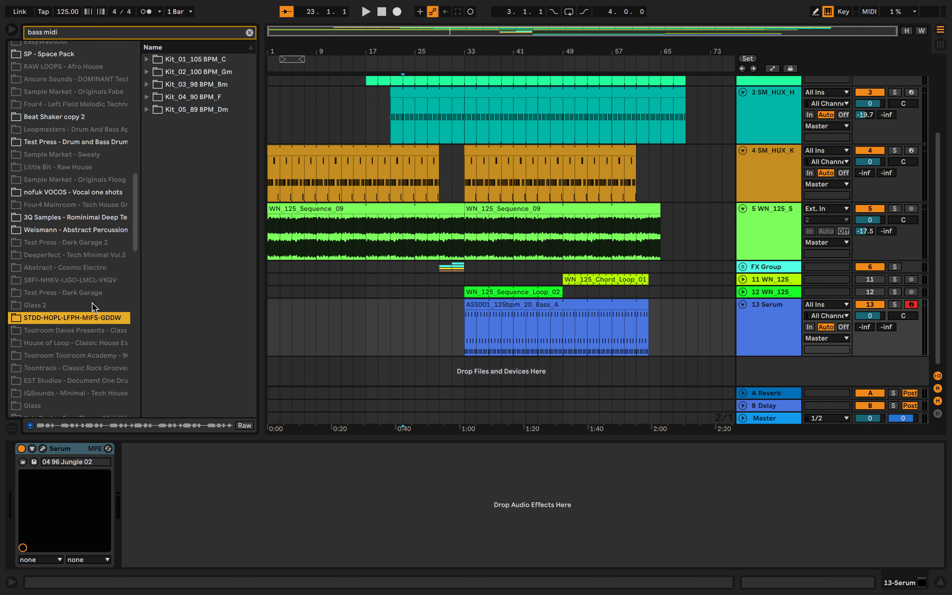
pyautogui.rightClick(97, 325)
pyautogui.click(106, 328)
pyautogui.press('super+c')
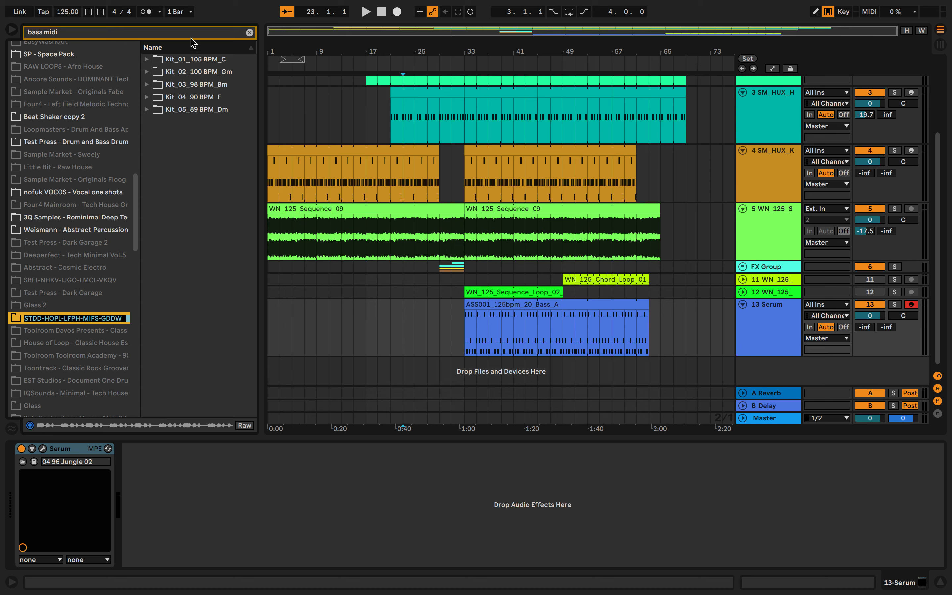
# - Replace the browser search text with the copied serial-number-style folder name and clear the search again
pyautogui.click(250, 33)
pyautogui.click(217, 34)
pyautogui.press('super+v')
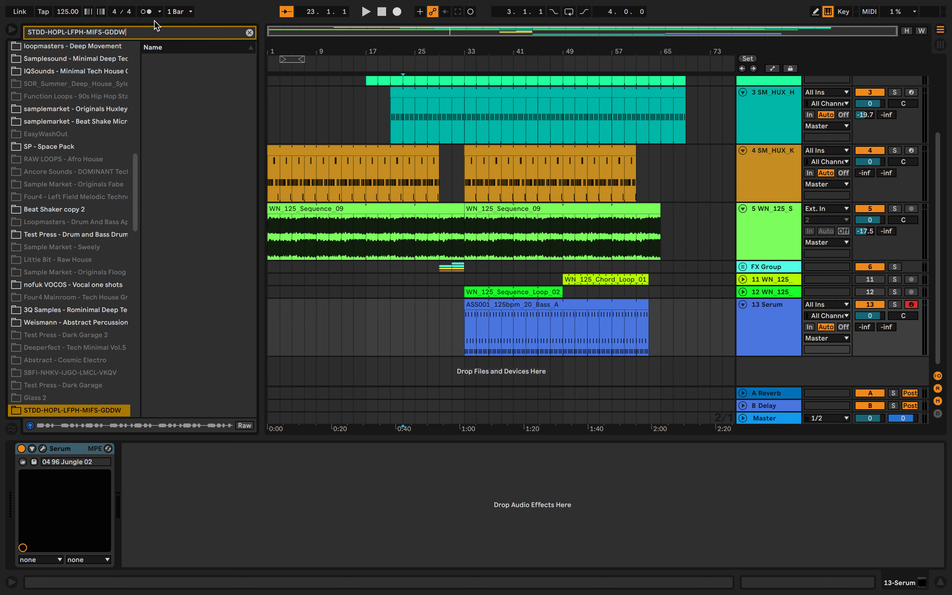
pyautogui.press('BackSpace')
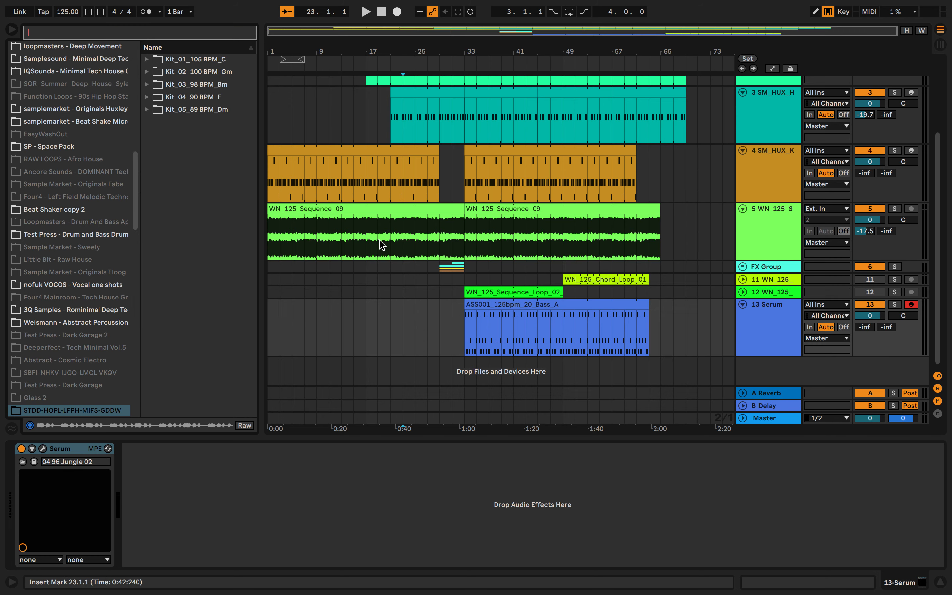
# - Open Serum's window on the bass track, paste the serial number into the registration field, and complete the registration
pyautogui.doubleClick(531, 308)
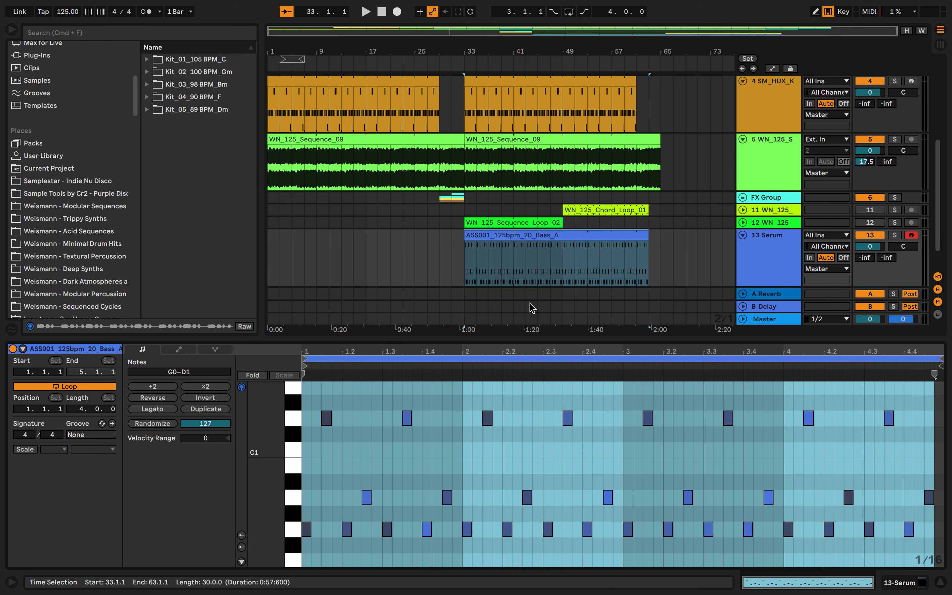
pyautogui.doubleClick(745, 273)
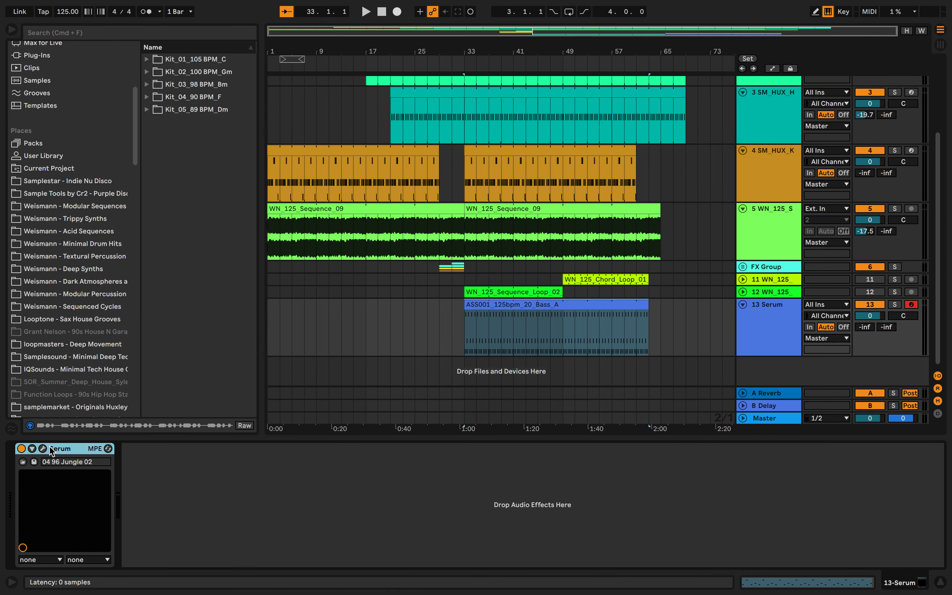
pyautogui.click(46, 448)
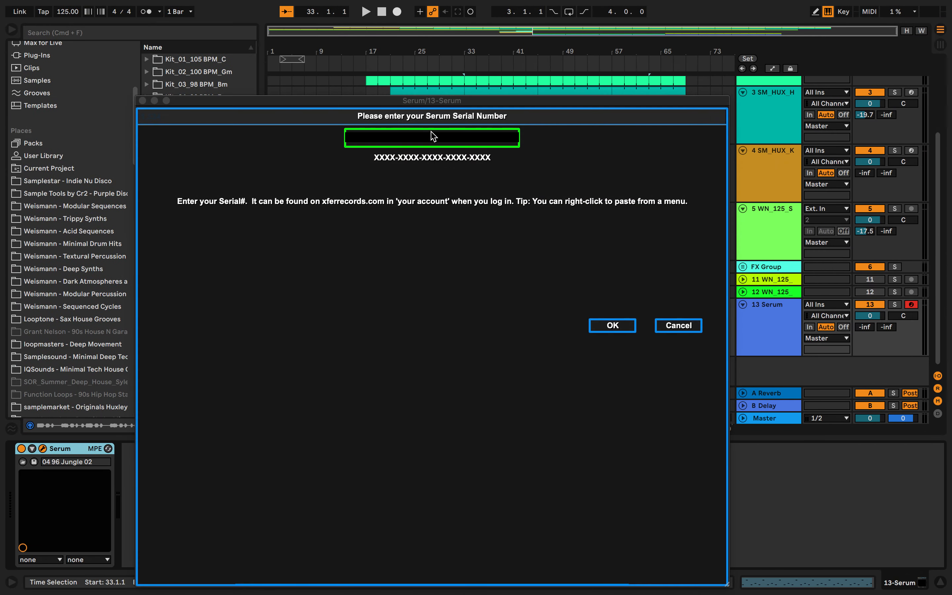
pyautogui.click(433, 136)
pyautogui.rightClick(433, 135)
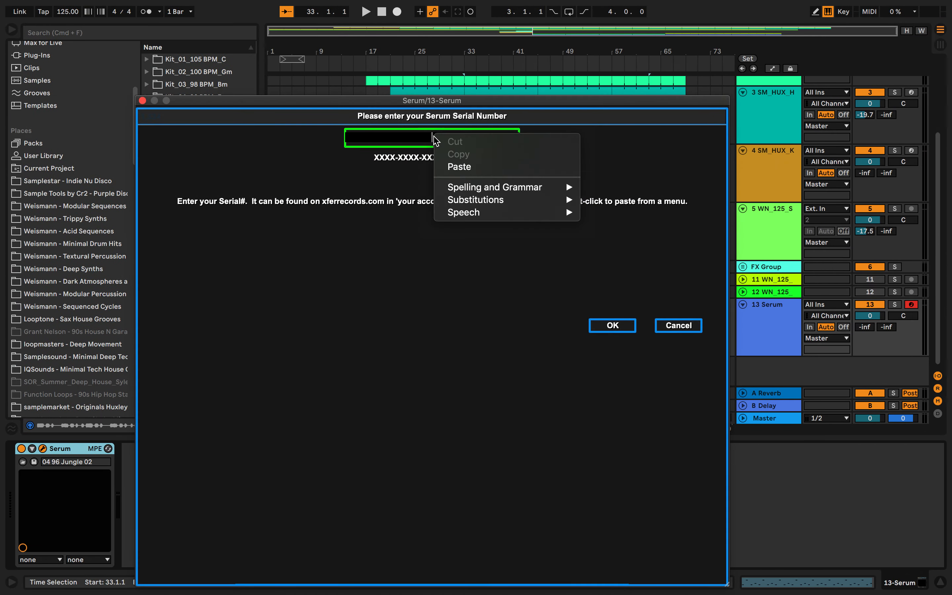
pyautogui.click(460, 167)
pyautogui.click(620, 326)
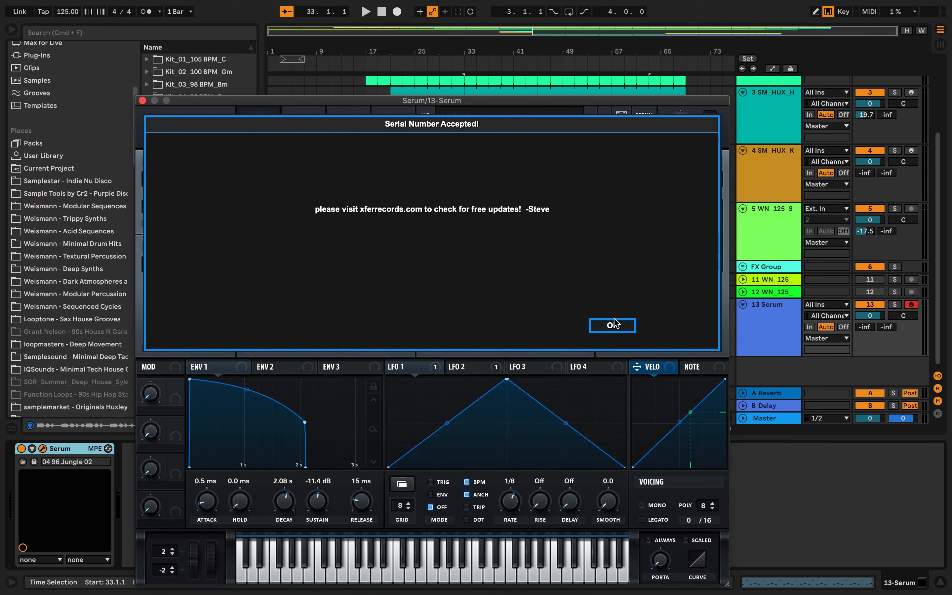
pyautogui.click(614, 326)
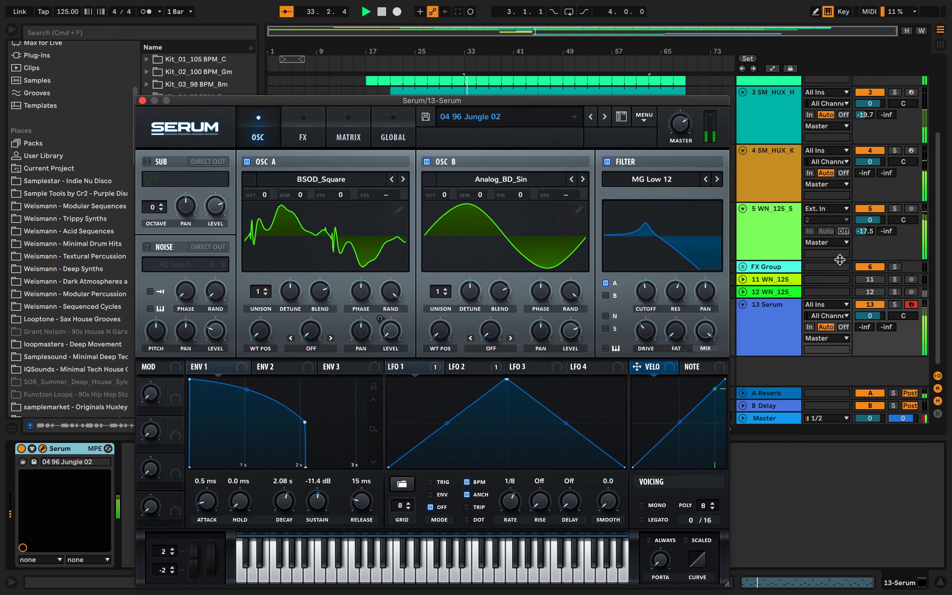
# - Solo the Serum track during playback and turn on Serum's sub oscillator with a lowered level
pyautogui.click(894, 304)
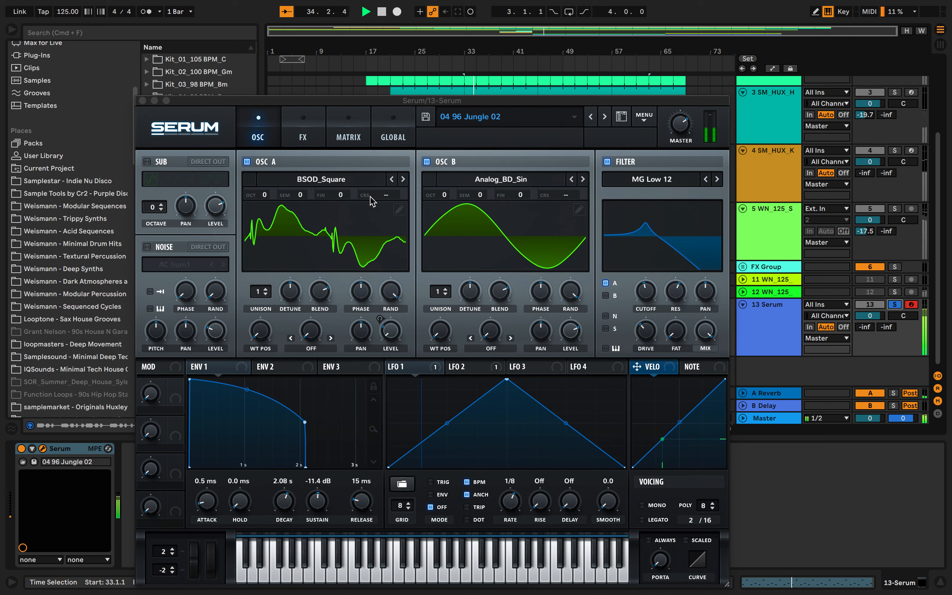
pyautogui.click(147, 247)
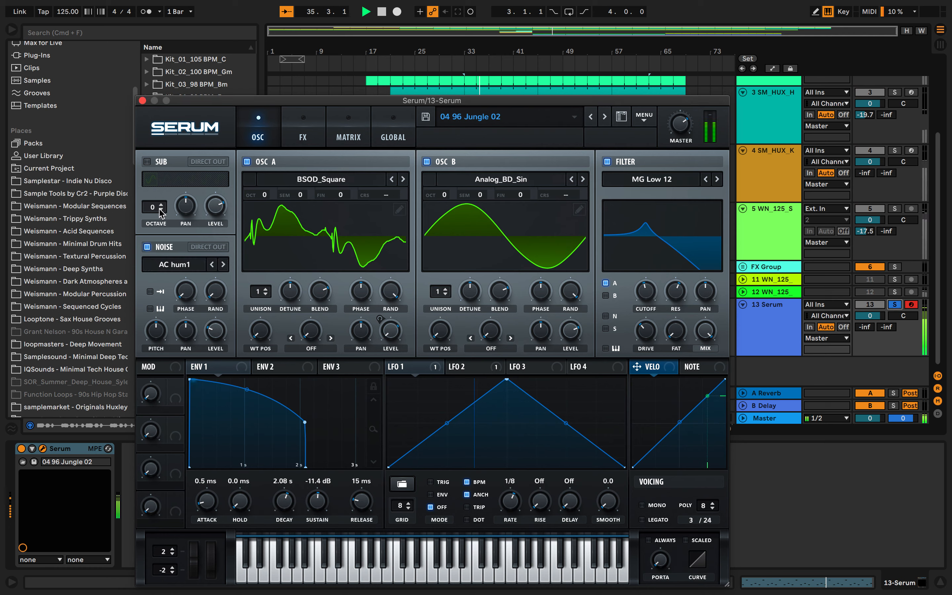
pyautogui.moveTo(215, 299); pyautogui.dragTo(215, 241)
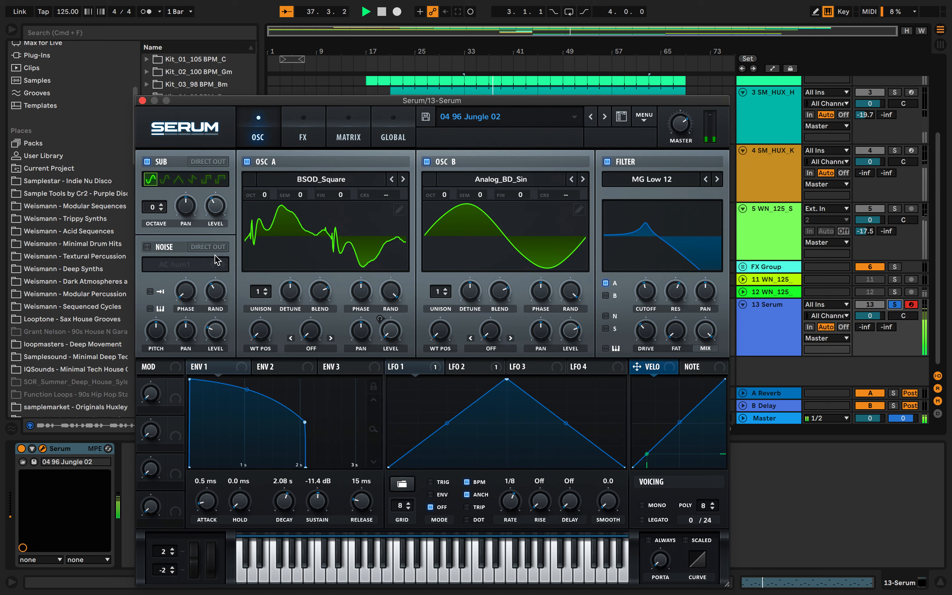
pyautogui.doubleClick(188, 203)
# - Reshape Serum's LFO 1 from a triangle into a flat line at about half height
pyautogui.moveTo(436, 410); pyautogui.dragTo(427, 395)
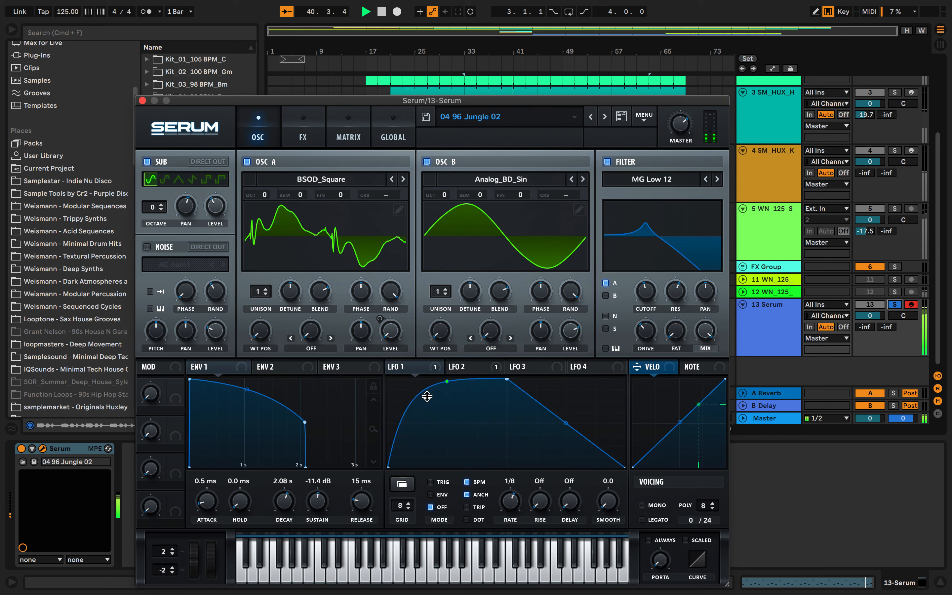
pyautogui.moveTo(510, 378); pyautogui.dragTo(477, 421)
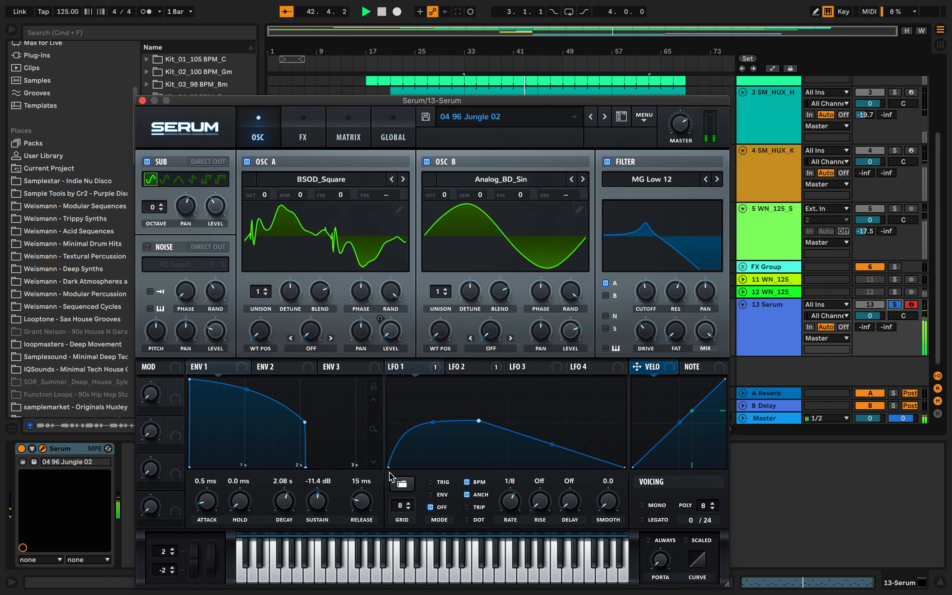
pyautogui.moveTo(418, 413)
pyautogui.mouseDown()
pyautogui.moveTo(419, 376)
pyautogui.moveTo(418, 422)
pyautogui.mouseUp()
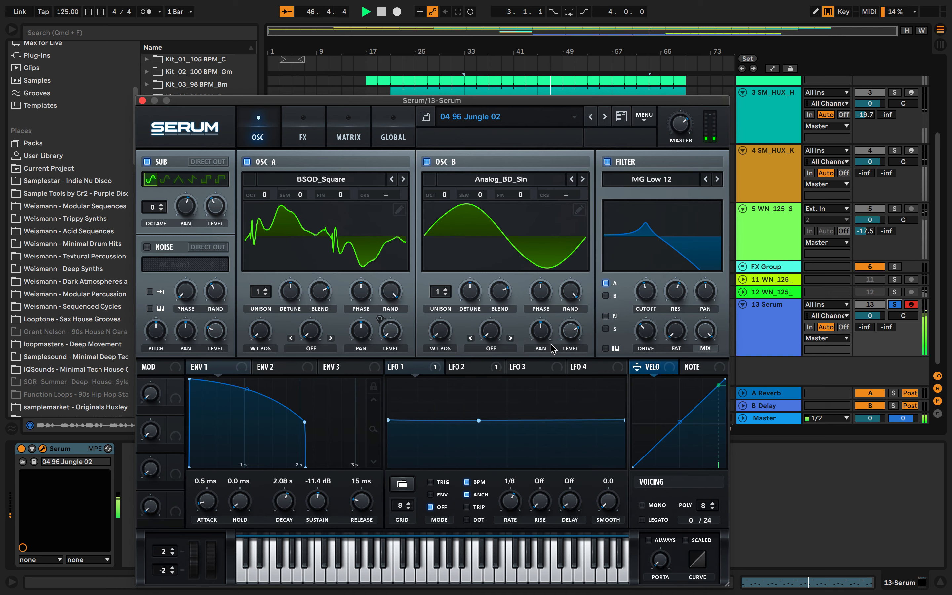
# - Assign LFO 3 to Serum's filter cutoff, close the Serum window, and unsolo the track
pyautogui.moveTo(640, 306); pyautogui.dragTo(629, 310)
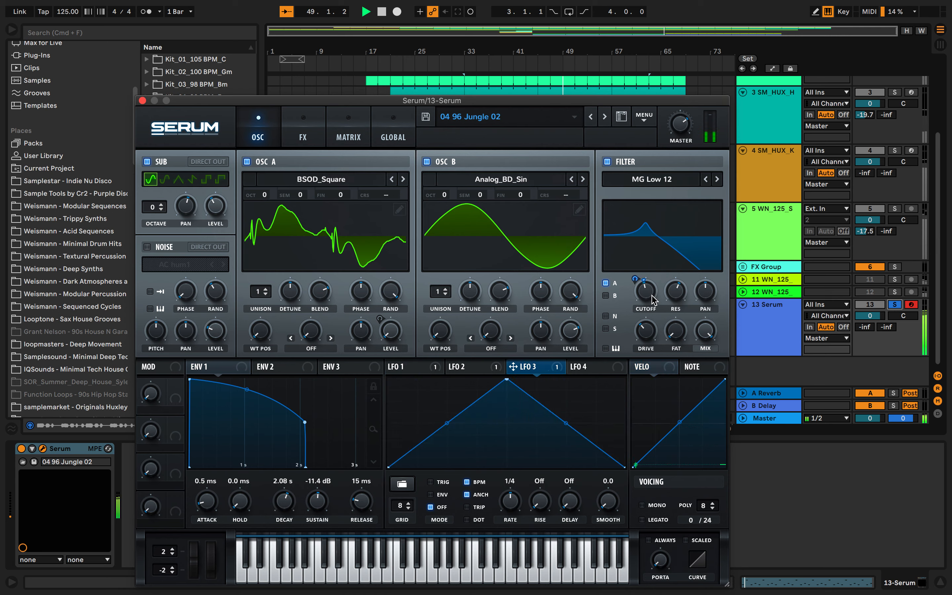
pyautogui.click(143, 101)
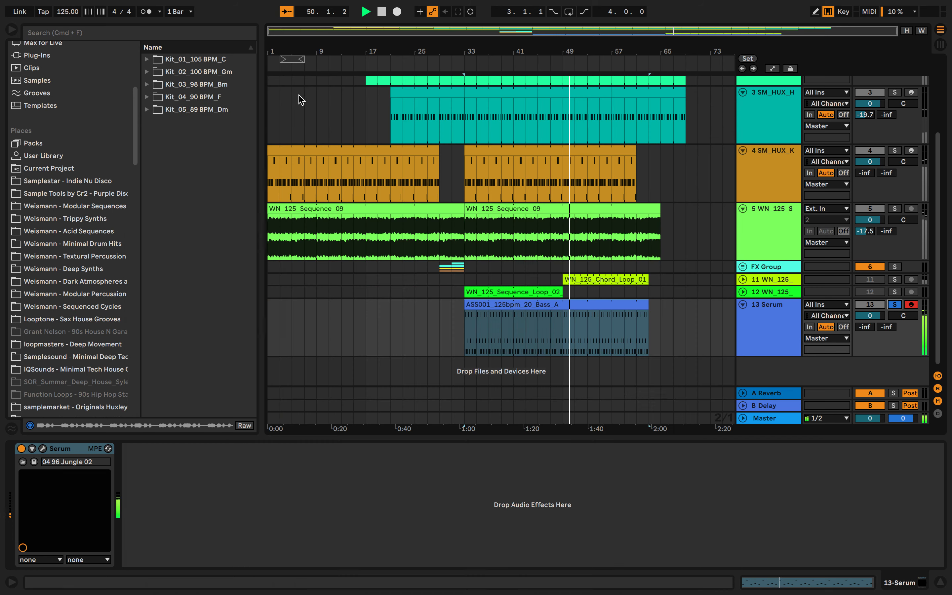
pyautogui.click(894, 305)
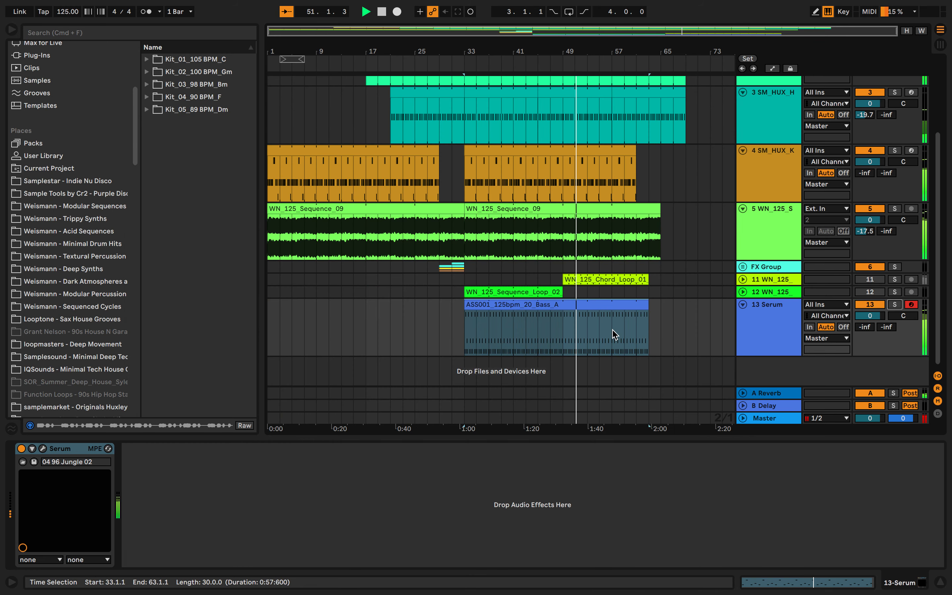
# - Play from bar 31, activate the WN_125_Sequence_Loop_02 track, and set its volume to -3.0 dB and the Serum track's to -5.1 dB
pyautogui.click(455, 325)
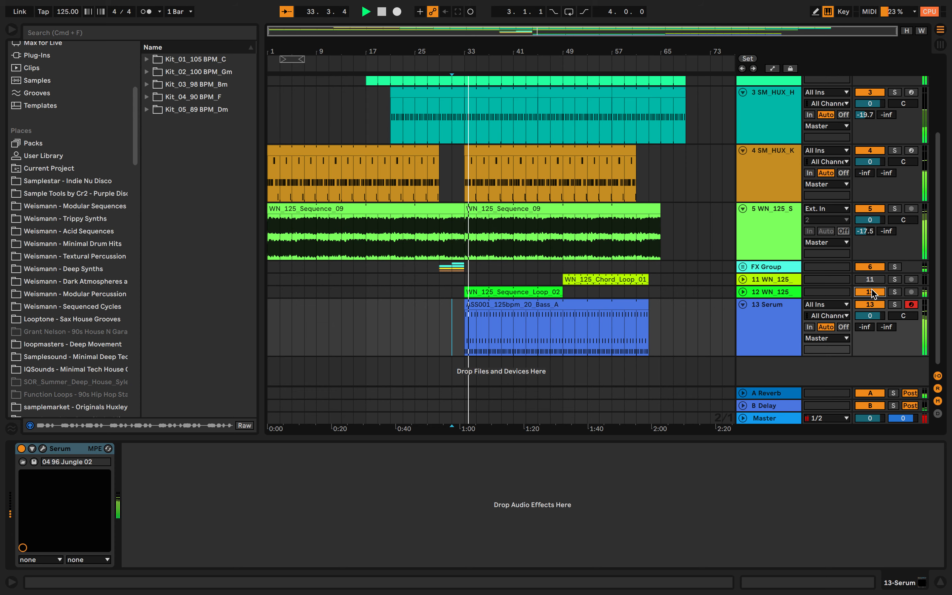
pyautogui.click(743, 292)
pyautogui.click(770, 292)
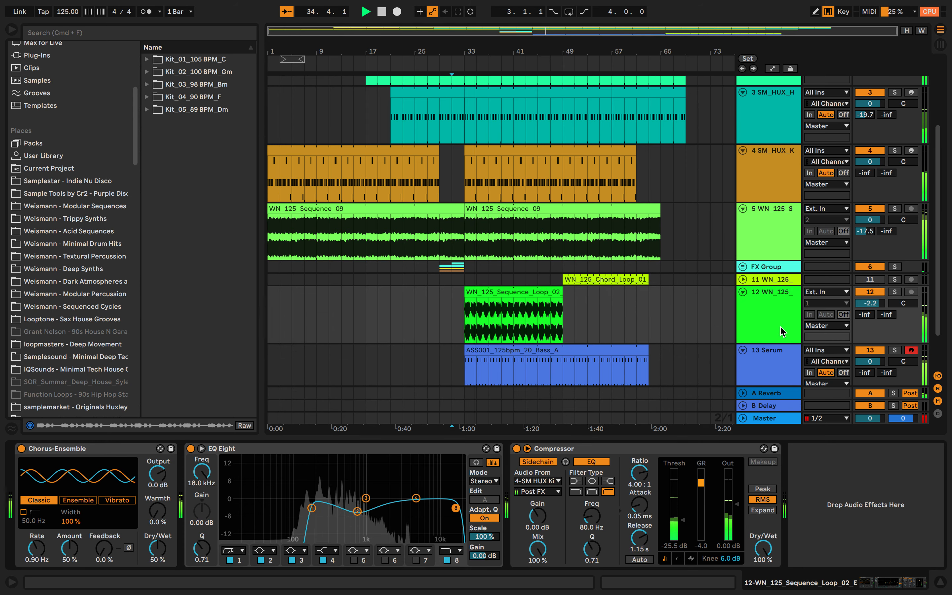
pyautogui.moveTo(860, 304); pyautogui.dragTo(860, 308)
pyautogui.moveTo(867, 361); pyautogui.dragTo(867, 379)
# - Find EQ Eight in the browser, add it to the Serum track, and shape a low cut with band 1
pyautogui.click(794, 362)
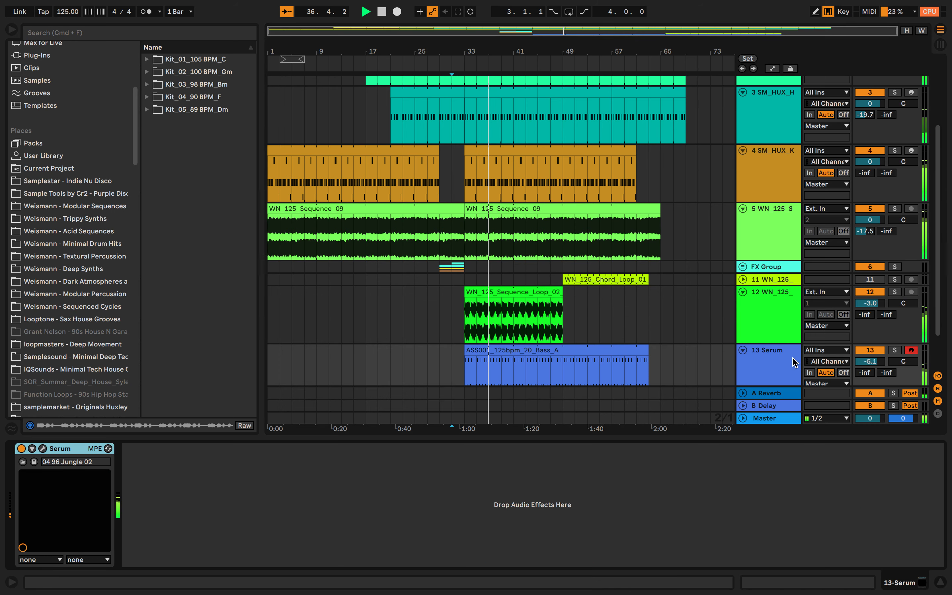
pyautogui.click(212, 33)
pyautogui.write('eq')
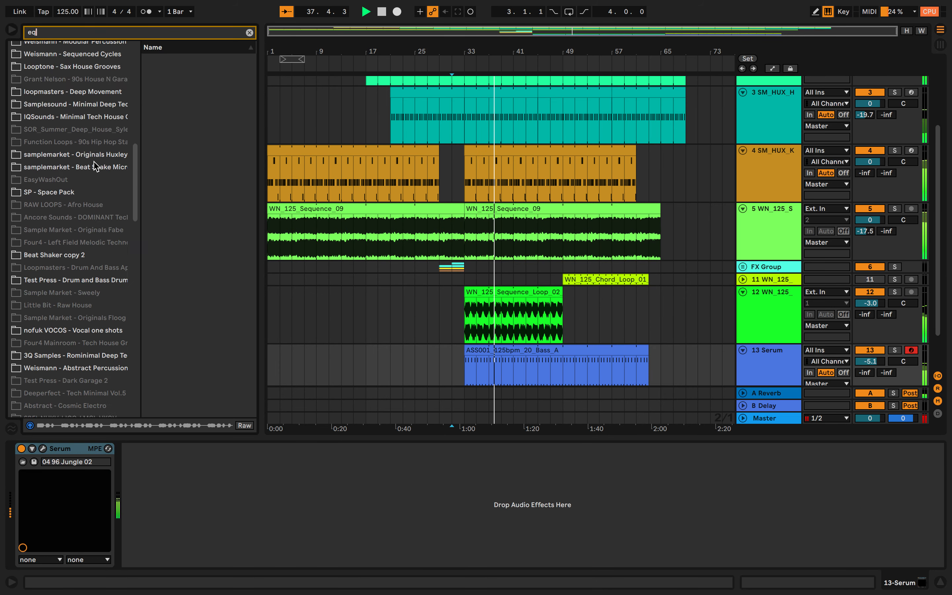
pyautogui.click(81, 199)
pyautogui.doubleClick(171, 72)
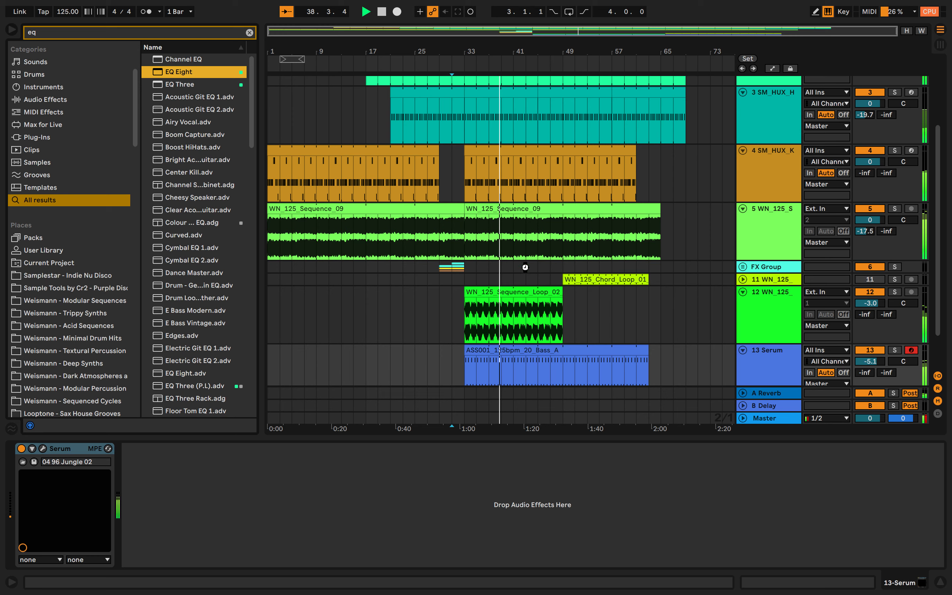
pyautogui.moveTo(249, 509); pyautogui.dragTo(205, 523)
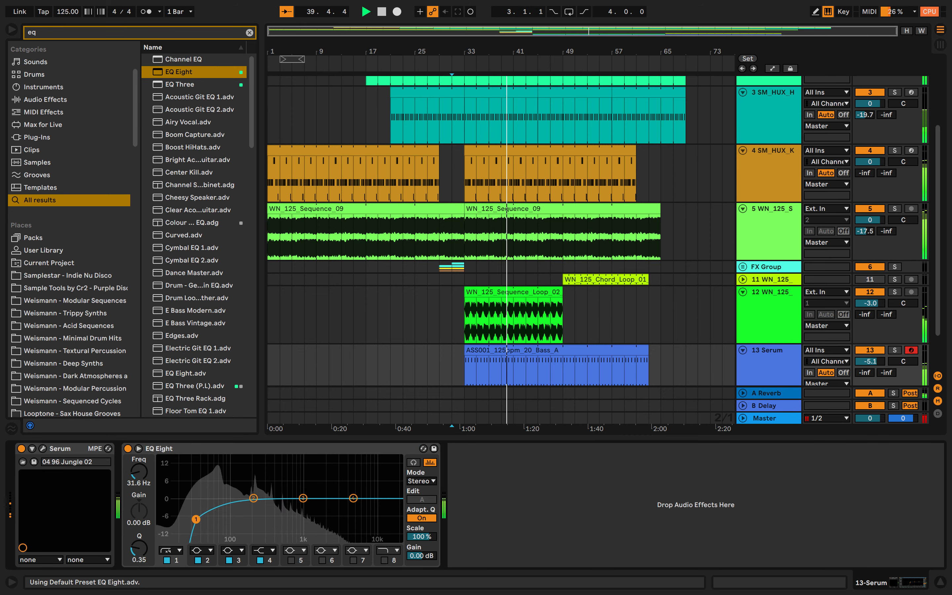
# - Turn on band 8 of the Serum track's EQ Eight as a high cut at 774 Hz
pyautogui.click(384, 558)
pyautogui.click(386, 550)
pyautogui.click(387, 541)
pyautogui.moveTo(392, 508); pyautogui.dragTo(295, 516)
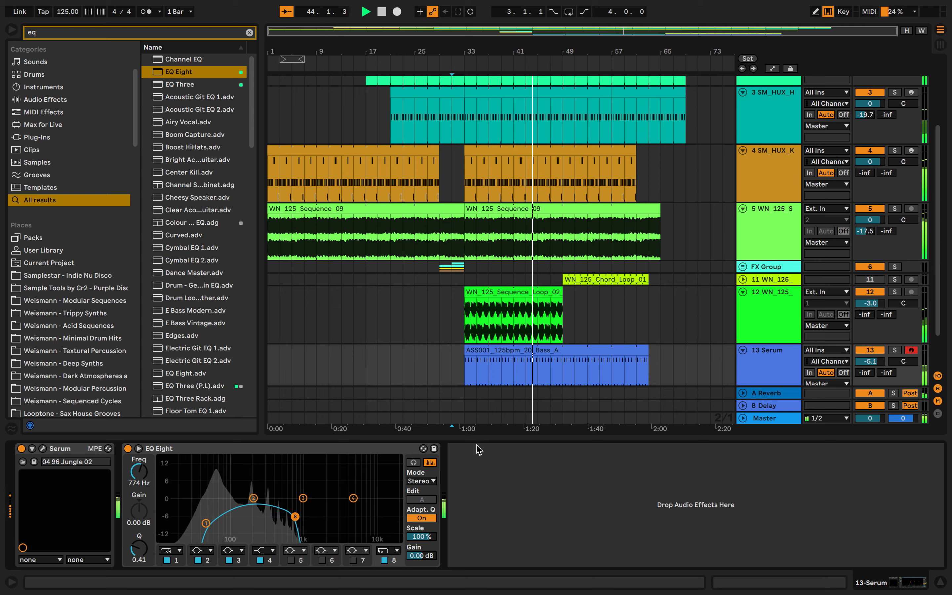
# - Split the SM_HUX_Kick_11 clip at bar 49 and shorten the part before the split to end at bar 48
pyautogui.click(534, 437)
pyautogui.scroll(5, 534, 437)
pyautogui.scroll(-4, 533, 438)
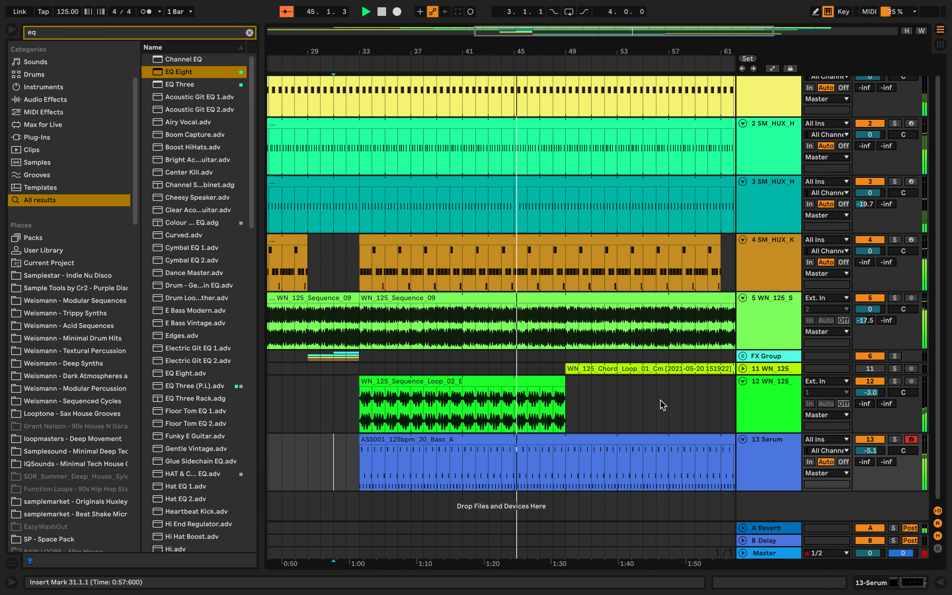
pyautogui.click(567, 272)
pyautogui.press('super+e')
pyautogui.moveTo(563, 242); pyautogui.dragTo(551, 243)
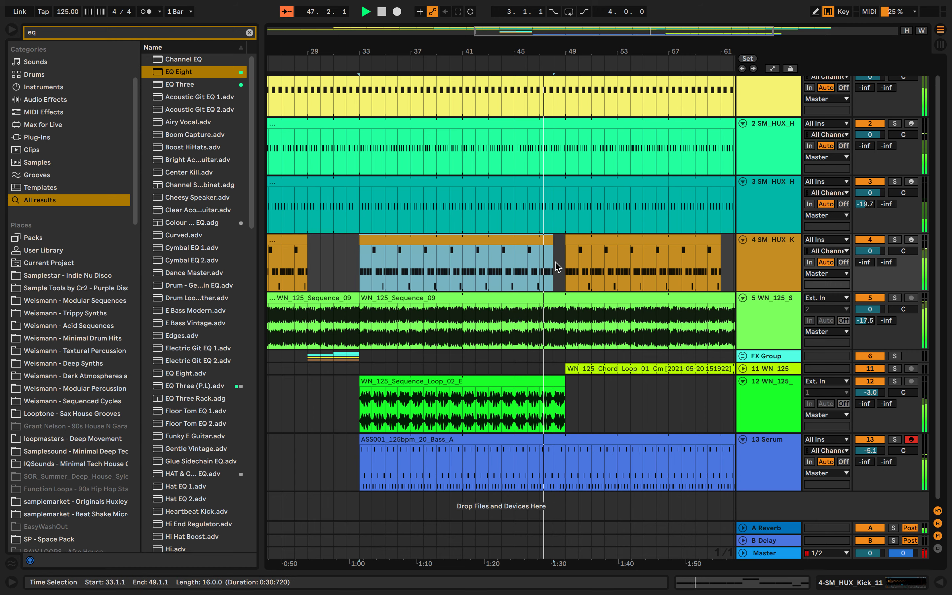
# - Add EQ Eight to the WN_125_Chord_Loop_01 track with a band 1 low cut and band 2 at 979 Hz, -7.31 dB
pyautogui.scroll(5, 554, 263)
pyautogui.scroll(-5, 555, 263)
pyautogui.scroll(-6, 555, 266)
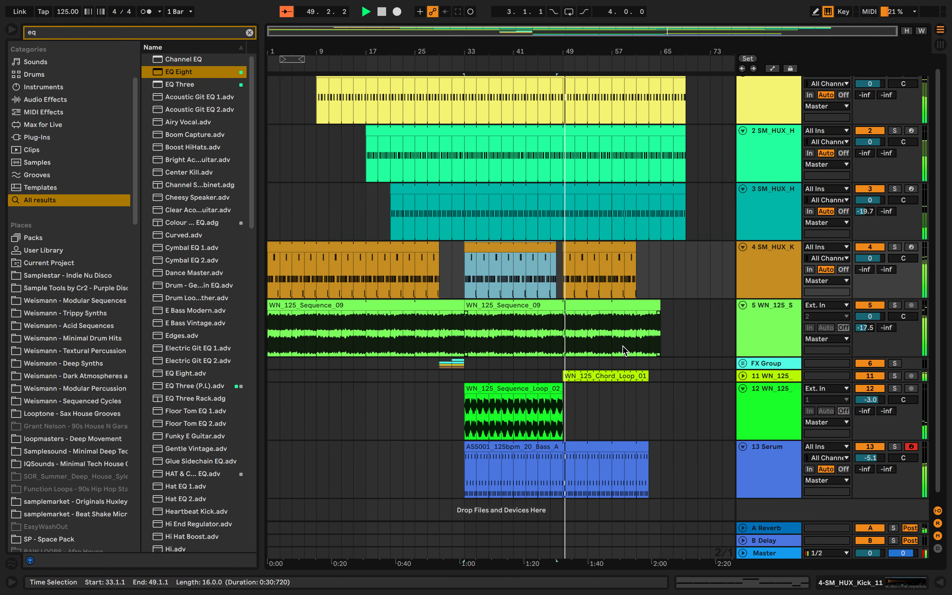
pyautogui.click(742, 376)
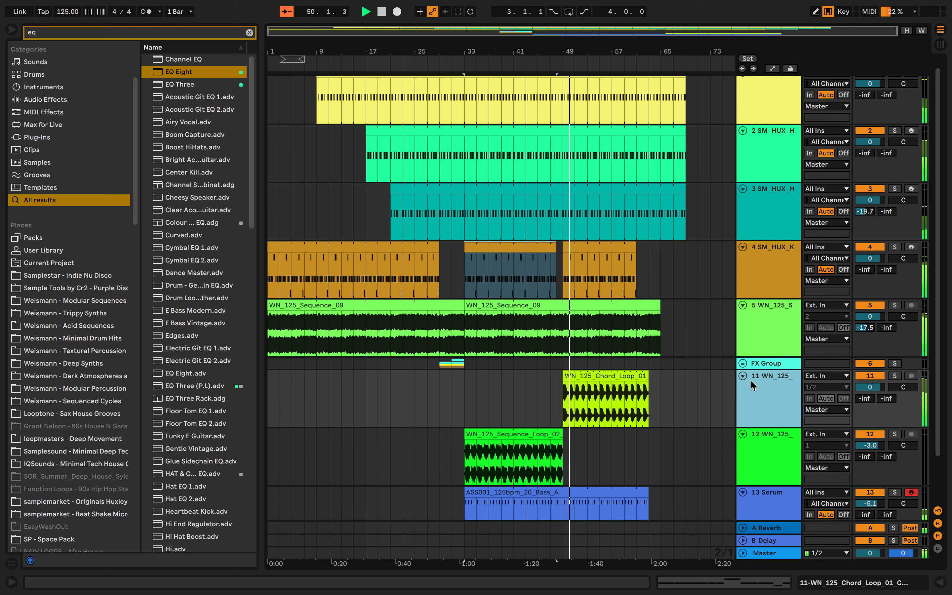
pyautogui.click(634, 375)
pyautogui.doubleClick(786, 381)
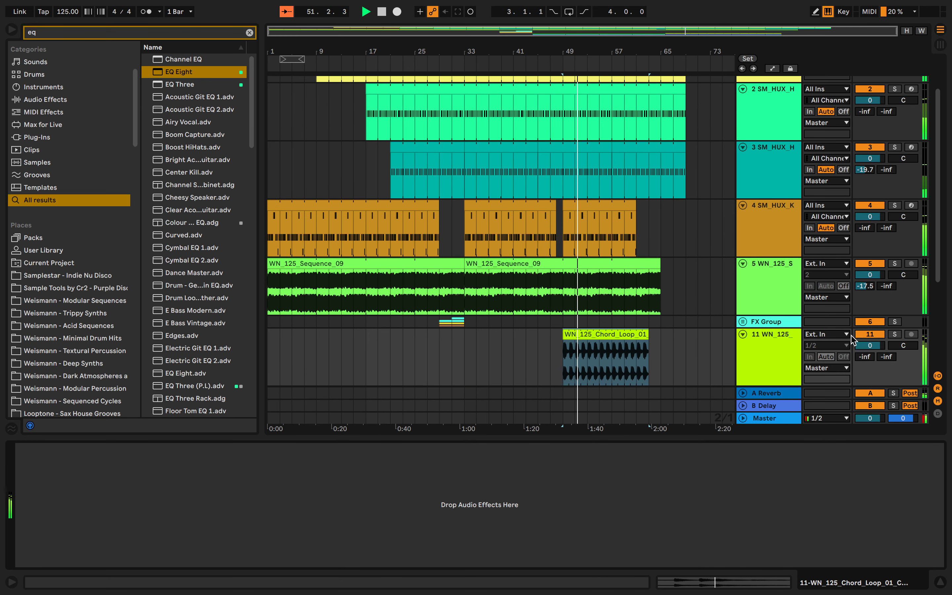
pyautogui.click(785, 347)
pyautogui.click(218, 31)
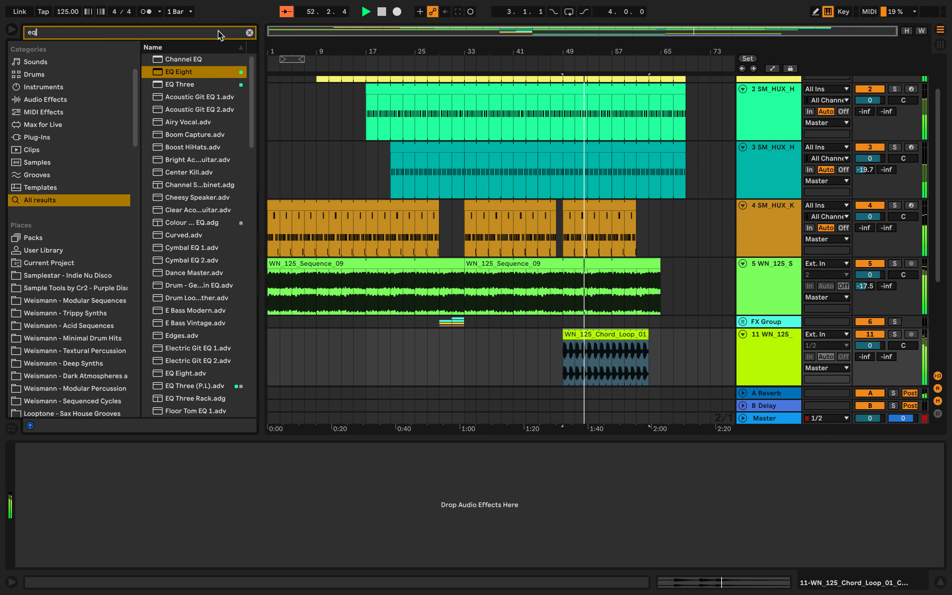
pyautogui.moveTo(178, 72); pyautogui.dragTo(196, 517)
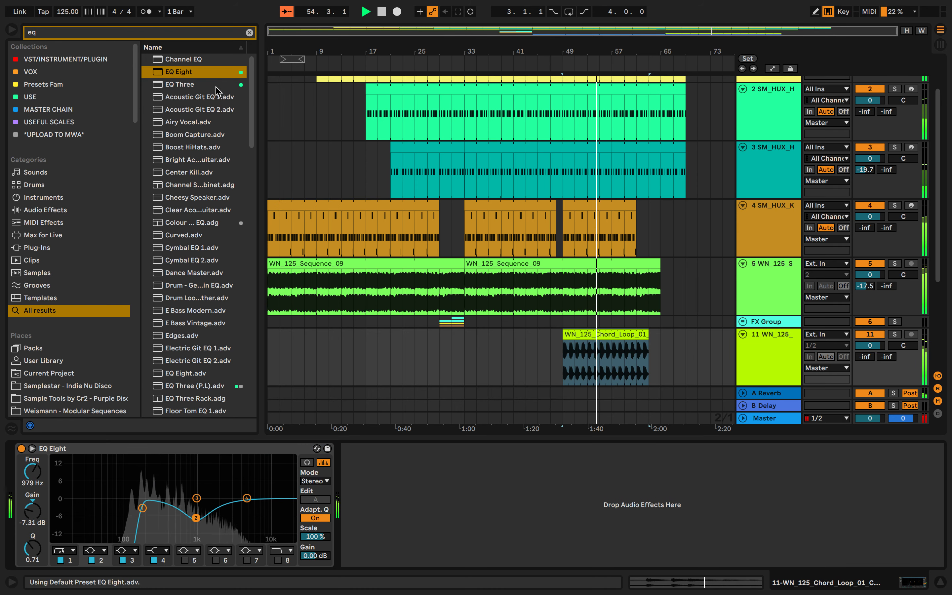
# - Replace the browser search text with "sidechain"
pyautogui.doubleClick(205, 35)
pyautogui.write('com')
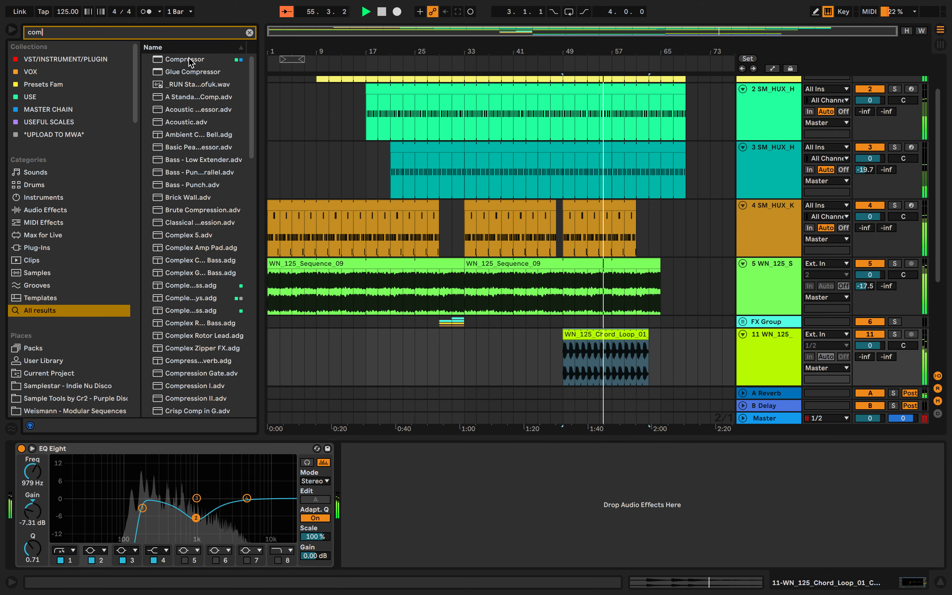
pyautogui.press('BackSpace')
pyautogui.press('BackSpace')
pyautogui.press('BackSpace')
pyautogui.write('sude')
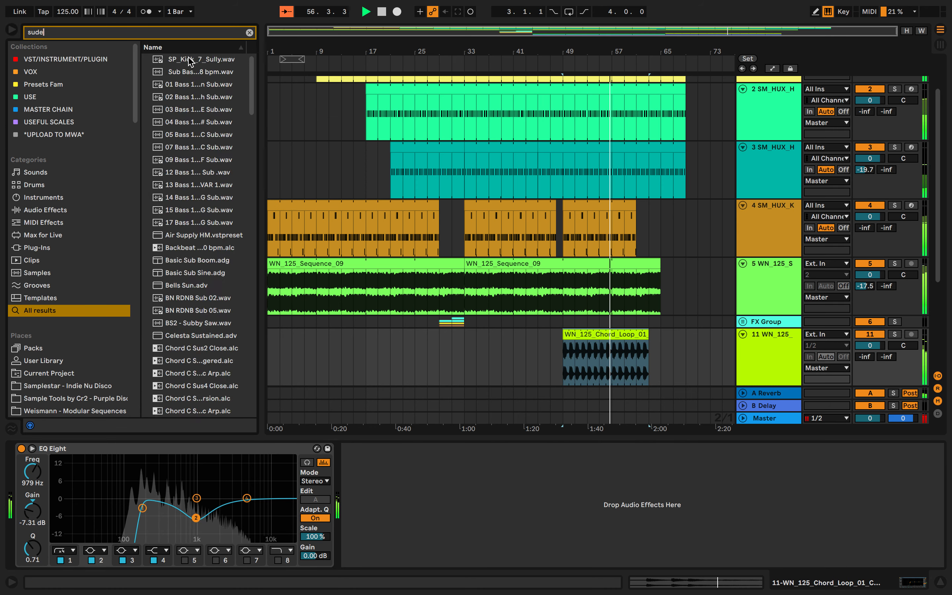
pyautogui.press('BackSpace')
pyautogui.press('BackSpace')
pyautogui.press('BackSpace')
pyautogui.press('BackSpace')
pyautogui.write('sidechain')
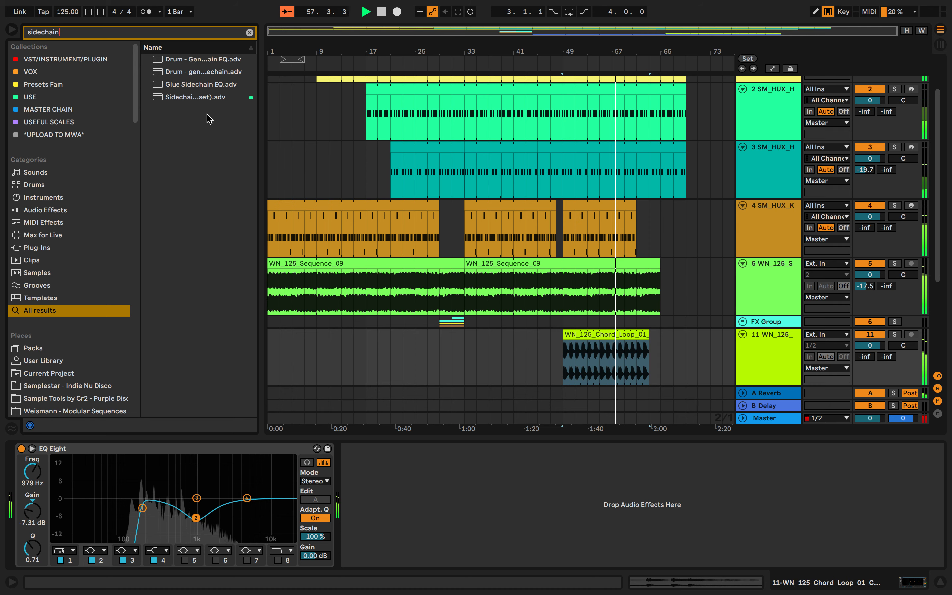
# - Add the found Sidechain compressor preset after EQ Eight on the chord track and set its sidechain source to 4-SM HUX Kick 11
pyautogui.moveTo(211, 98); pyautogui.dragTo(444, 472)
pyautogui.click(377, 481)
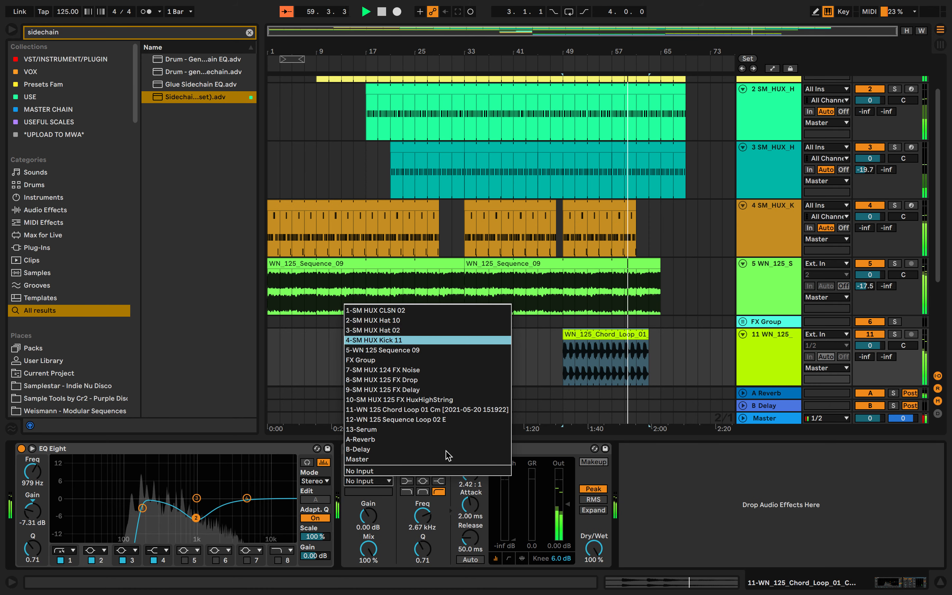
pyautogui.click(417, 341)
# - Extend the ASS001_125bpm_20_Bass_A clip on the Serum track to end at bar 81
pyautogui.moveTo(415, 438); pyautogui.dragTo(419, 442)
pyautogui.scroll(-1, 523, 422)
pyautogui.scroll(1, 523, 422)
pyautogui.moveTo(645, 449); pyautogui.dragTo(731, 447)
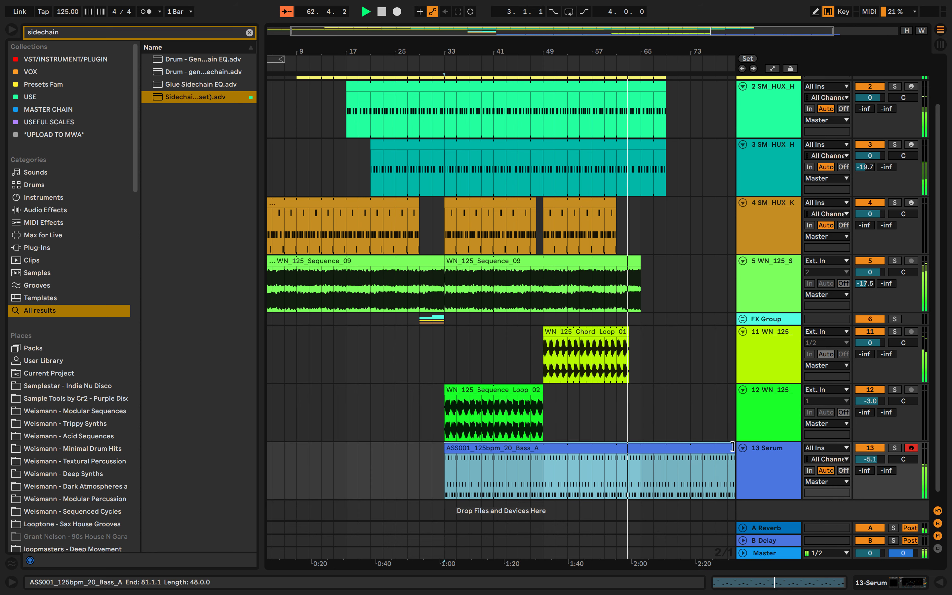
# - Extend the WN_125_Sequence_09 clip and the SM_HUX_Hat_02 clip on track 3 to end at bar 81
pyautogui.scroll(3, 622, 312)
pyautogui.hscroll(3, 623, 312)
pyautogui.moveTo(586, 292); pyautogui.dragTo(685, 293)
pyautogui.moveTo(612, 180); pyautogui.dragTo(685, 179)
# - Shorten the SM_HUX_Hat_10 and WN_125_Sequence_09 clips to end at bar 65, and extend the SM_HUX_CLSN_02 clip to bar 81
pyautogui.moveTo(613, 114); pyautogui.dragTo(587, 115)
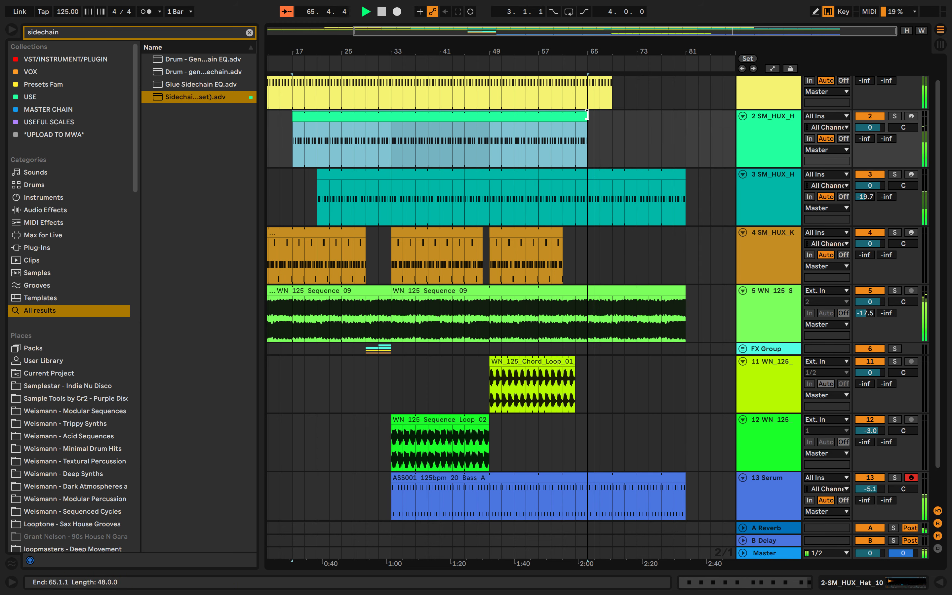
pyautogui.click(587, 103)
pyautogui.scroll(1, 591, 118)
pyautogui.moveTo(684, 317); pyautogui.dragTo(582, 317)
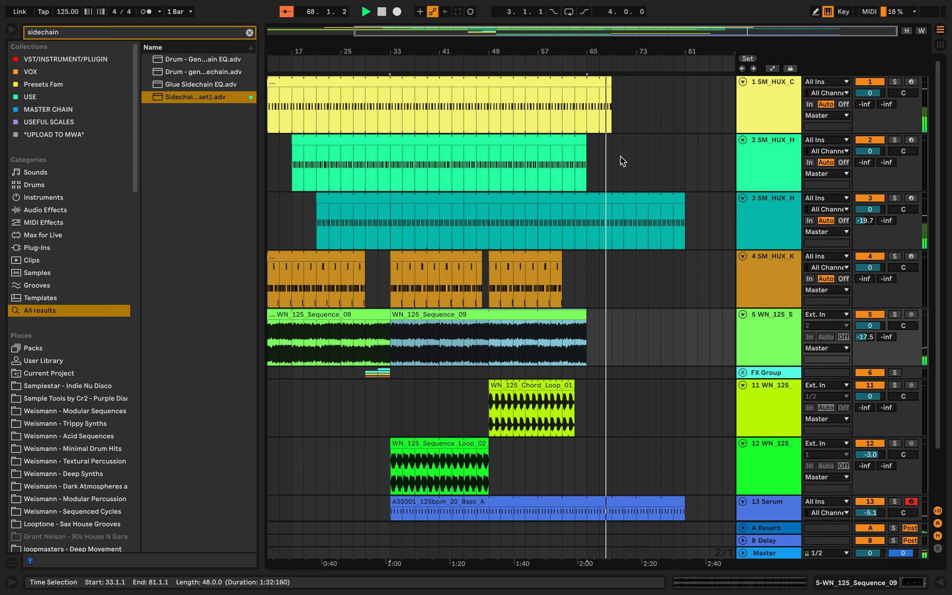
pyautogui.moveTo(612, 96); pyautogui.dragTo(685, 95)
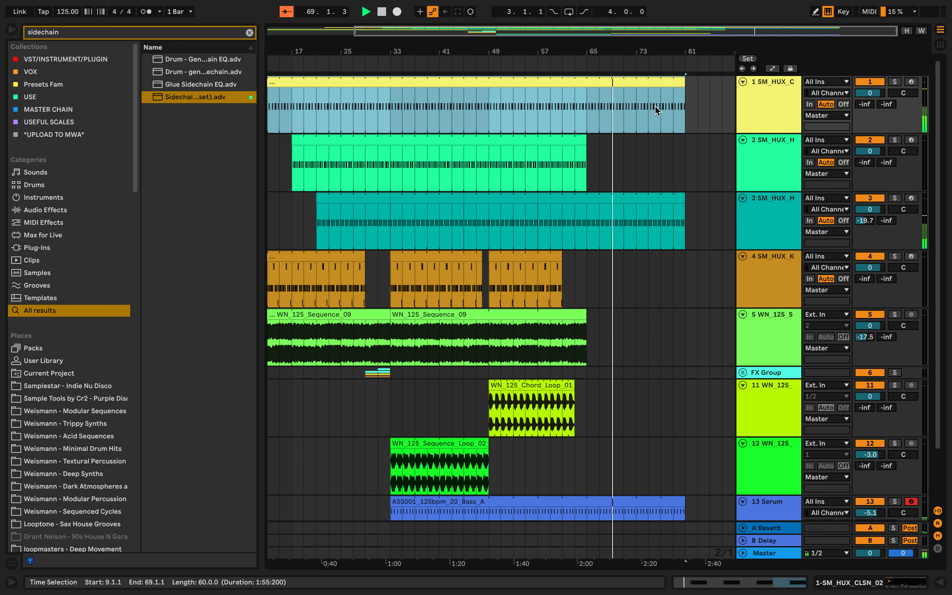
# - Copy the SM_HUX_Hat_10 clip starting at bar 17 and paste it at bar 81 on the same track
pyautogui.moveTo(585, 141)
pyautogui.mouseDown()
pyautogui.moveTo(601, 143)
pyautogui.moveTo(577, 147)
pyautogui.mouseUp()
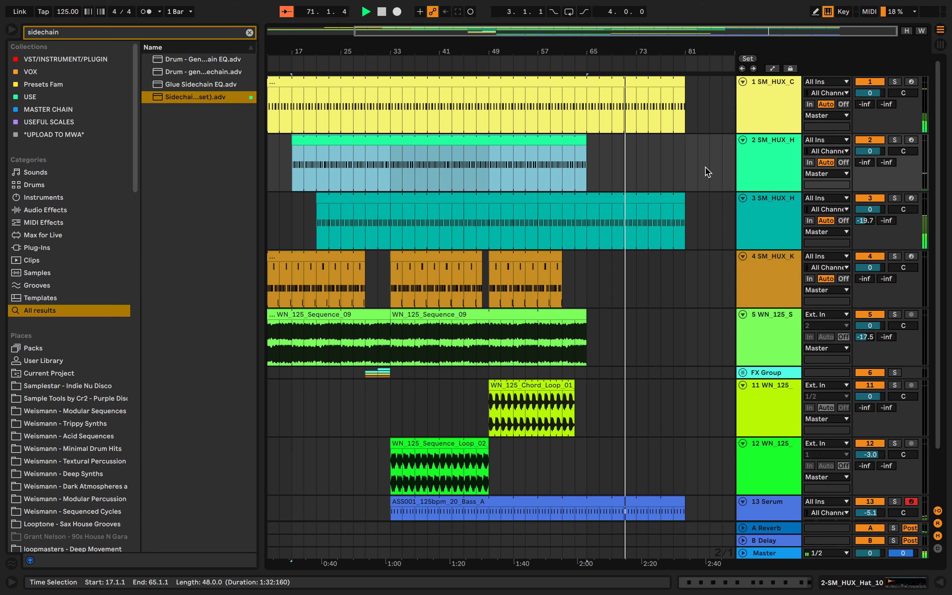
pyautogui.click(684, 167)
pyautogui.press('super+v')
# - Duplicate the last SM_HUX_Hat_02 clip twice from bar 81 and extend the SM_HUX_CLSN_02 clip to bar 129
pyautogui.click(646, 204)
pyautogui.click(639, 201)
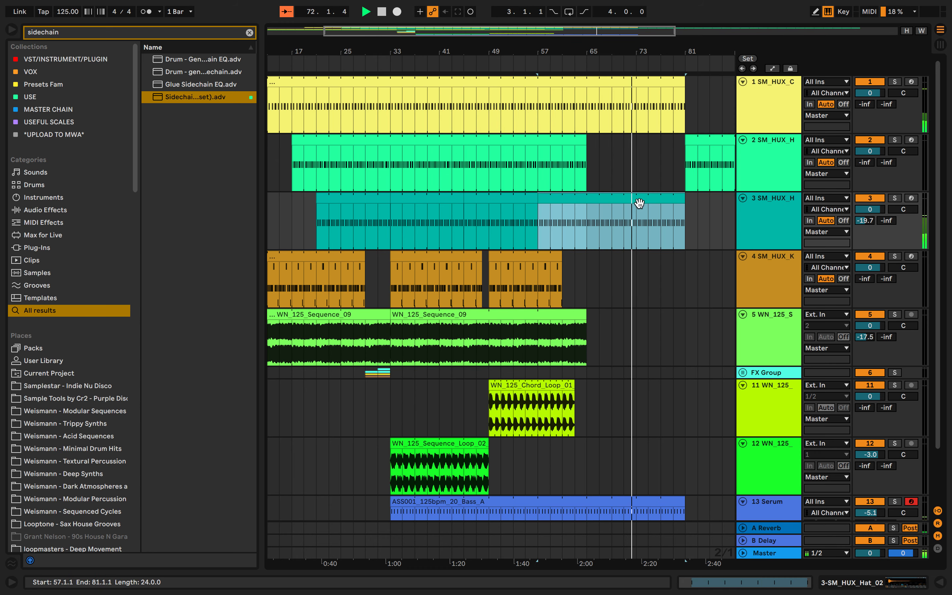
pyautogui.press('super+d')
pyautogui.press('-')
pyautogui.press('super+d')
pyautogui.moveTo(501, 82); pyautogui.dragTo(702, 83)
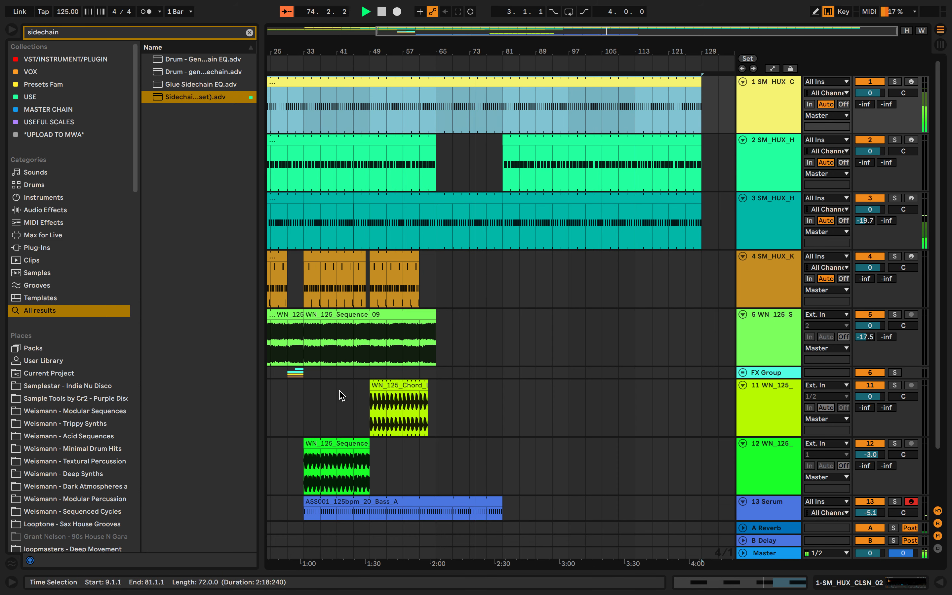
pyautogui.click(397, 395)
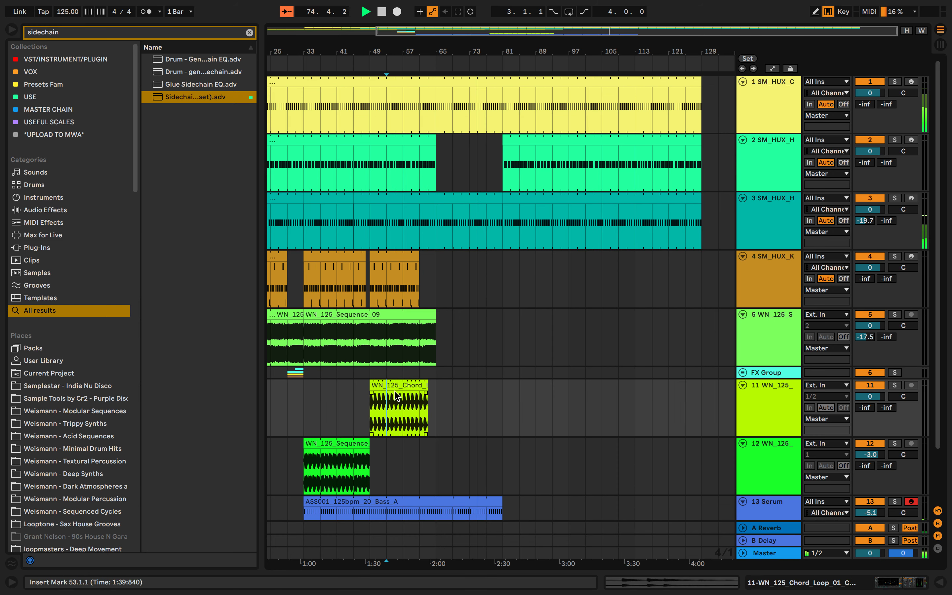
# - Copy the SM_HUX_Kick_11 clip starting at bar 49 to bar 81 and duplicate it three times up to bar 129
pyautogui.click(414, 266)
pyautogui.press('super+c')
pyautogui.click(502, 276)
pyautogui.press('super+v')
pyautogui.press('super+d')
pyautogui.press('super+d')
pyautogui.press('super+d')
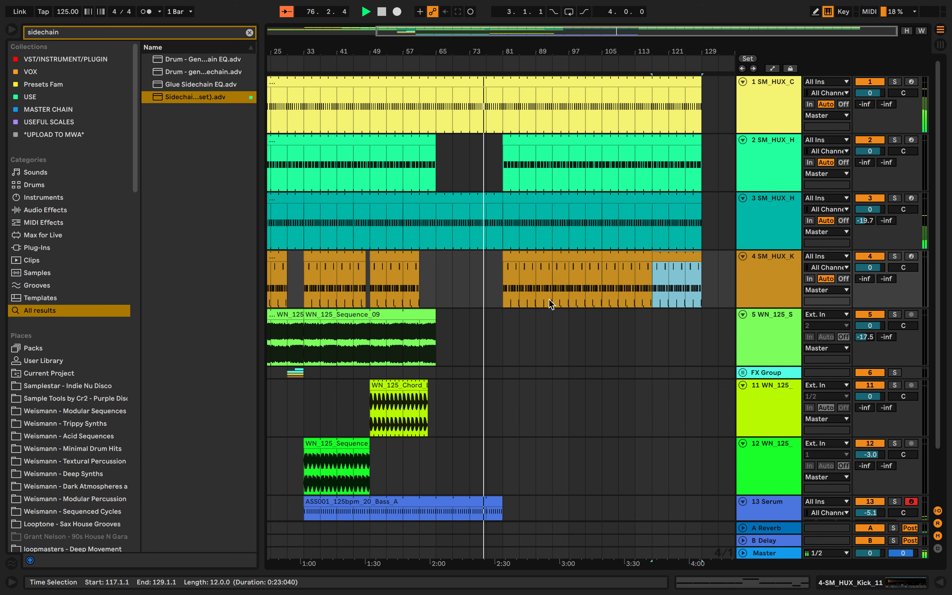
# - Extend the ASS001_125bpm_20_Bass_A clip on the Serum track to end at about bar 133
pyautogui.scroll(-3, 510, 427)
pyautogui.hscroll(-2, 510, 428)
pyautogui.moveTo(532, 434); pyautogui.dragTo(721, 441)
# - Delete the closed hat and hat clips on tracks 1 to 3 between bars 81 and 129
pyautogui.scroll(3, 549, 274)
pyautogui.hscroll(2, 549, 274)
pyautogui.moveTo(493, 211); pyautogui.dragTo(644, 125)
pyautogui.moveTo(683, 221); pyautogui.dragTo(485, 33)
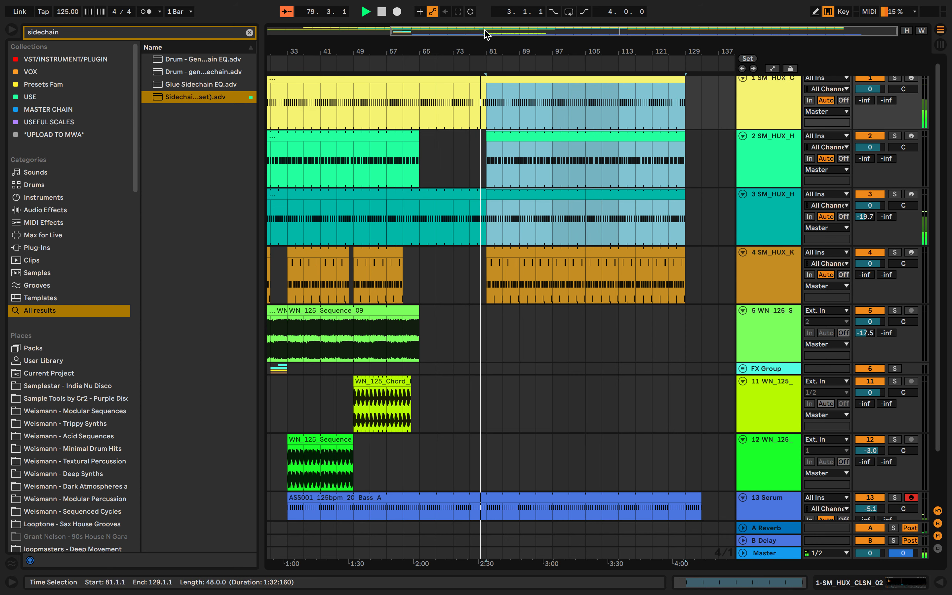
pyautogui.press('Delete')
pyautogui.scroll(5, 485, 187)
pyautogui.scroll(-3, 489, 193)
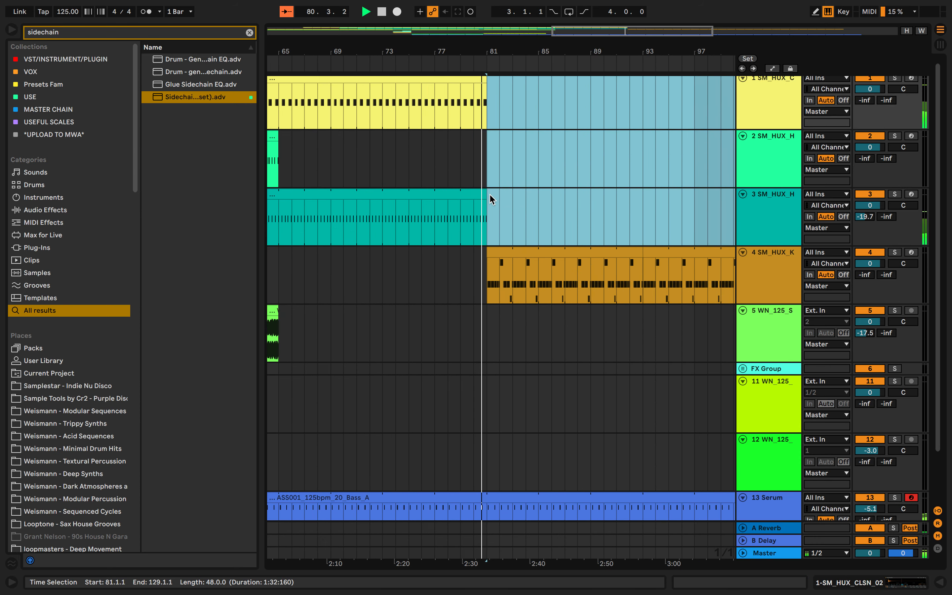
pyautogui.scroll(-2, 490, 193)
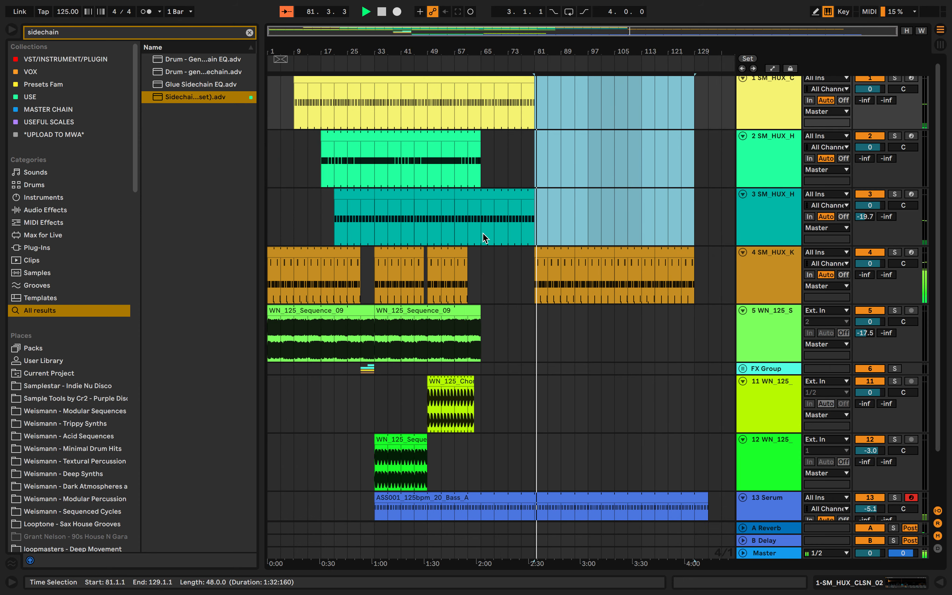
# - Copy the SM_HUX_Hat_02 clip spanning bars 57 to 81 and paste it at bar 85 on track 3
pyautogui.scroll(-2, 486, 237)
pyautogui.click(486, 378)
pyautogui.scroll(2, 487, 380)
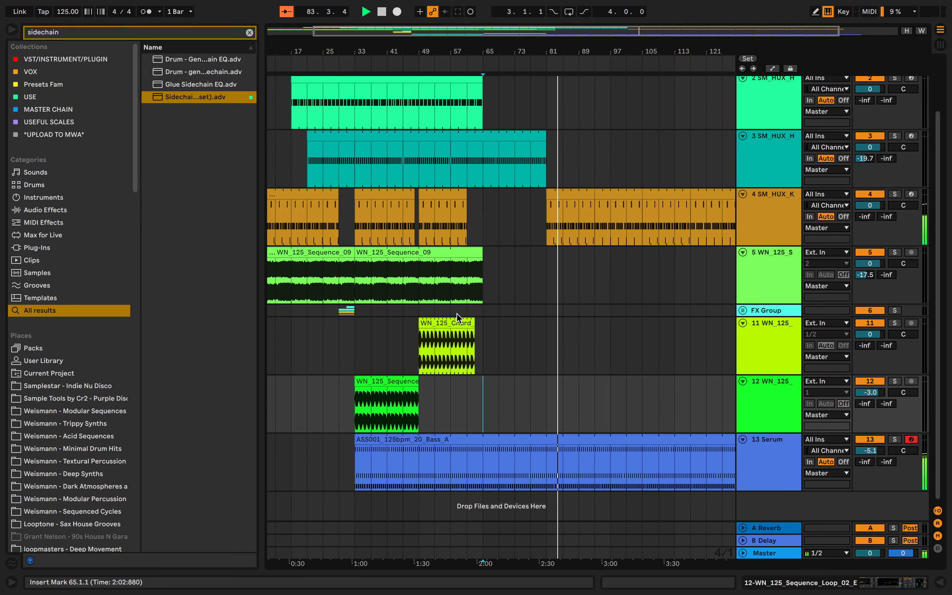
pyautogui.click(515, 134)
pyautogui.press('super+c')
pyautogui.scroll(2, 563, 148)
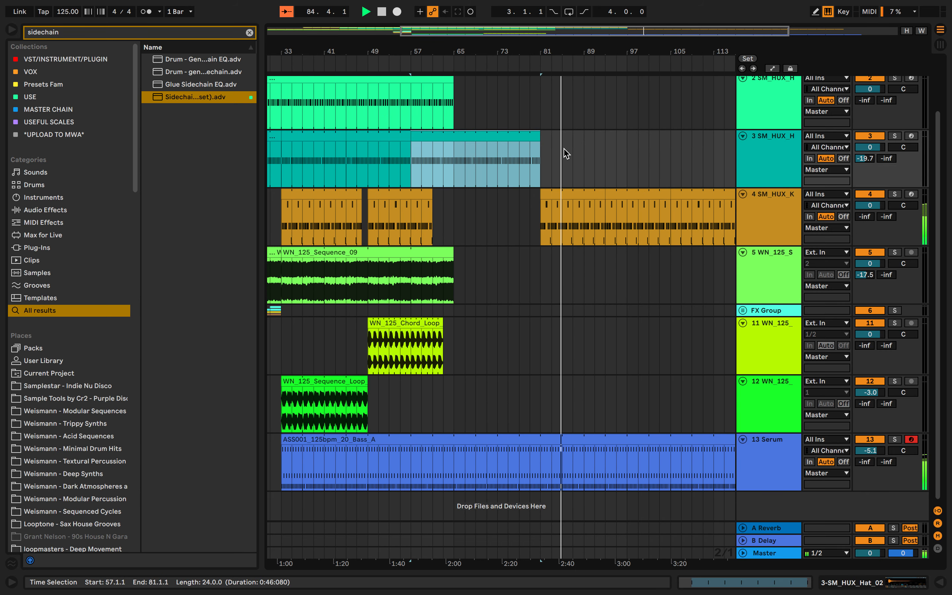
pyautogui.click(564, 148)
pyautogui.press('super+v')
# - Copy the SM_HUX_Hat_10 clip on track 2 and paste it at bar 89
pyautogui.scroll(-3, 565, 149)
pyautogui.scroll(3, 567, 149)
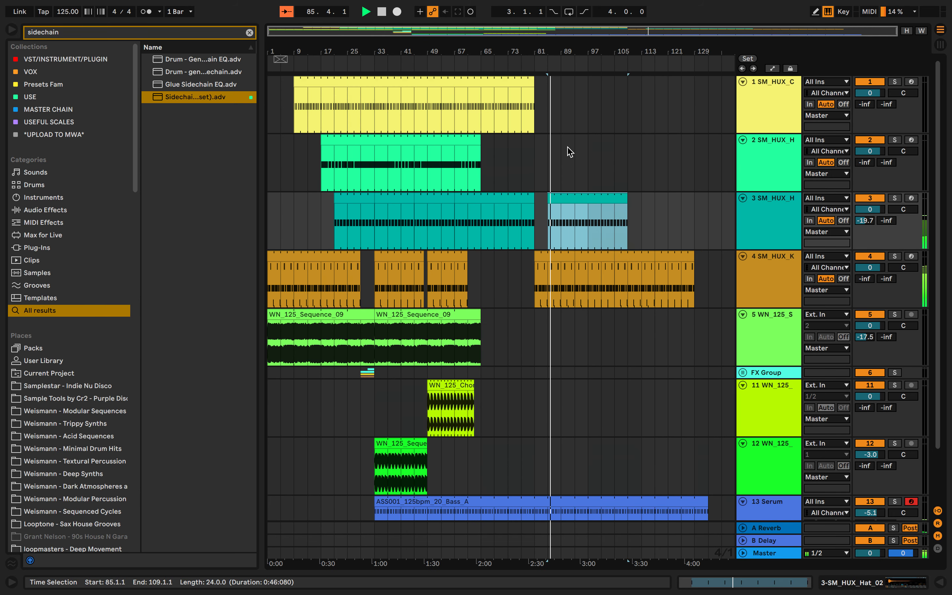
pyautogui.click(475, 139)
pyautogui.press('super+c')
pyautogui.scroll(1, 552, 159)
pyautogui.click(575, 161)
pyautogui.press('super+v')
# - Copy the SM_HUX_CLSN_02 clip on track 1 and paste it at bar 89
pyautogui.hscroll(3, 570, 157)
pyautogui.click(498, 84)
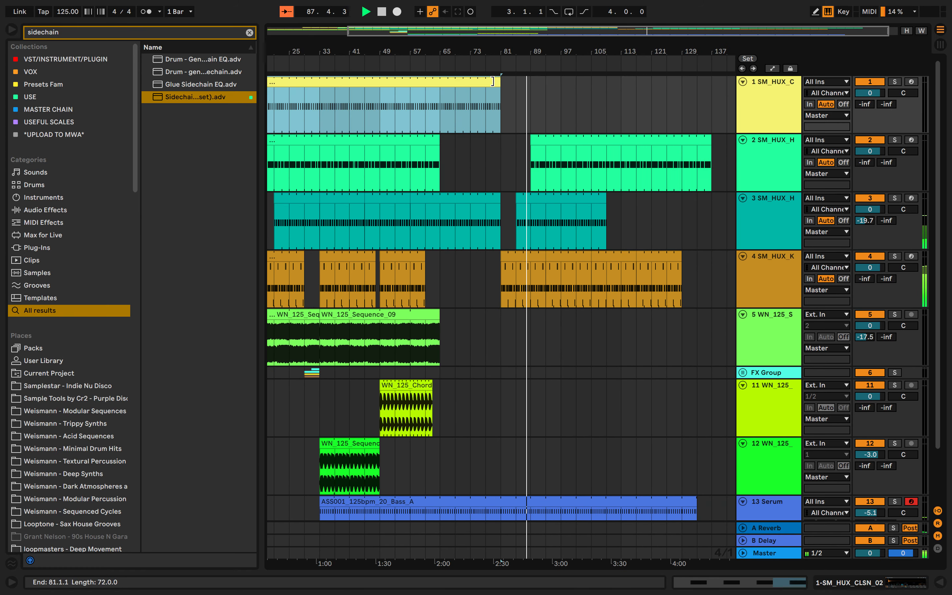
pyautogui.press('super+c')
pyautogui.click(538, 98)
pyautogui.press('super+v')
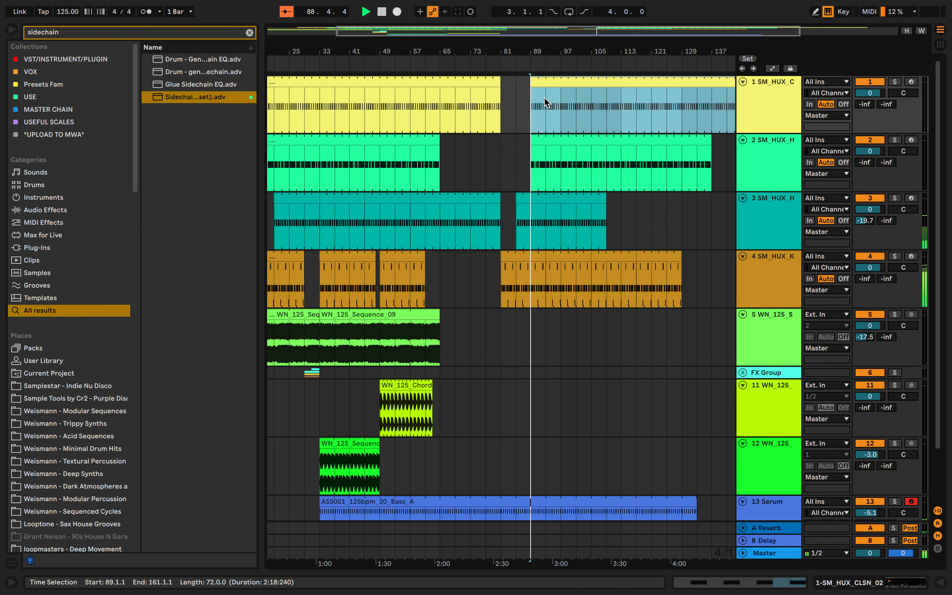
# - Select and copy the FX Group clips spanning bars 29 to 33
pyautogui.scroll(-3, 545, 101)
pyautogui.scroll(-3, 547, 99)
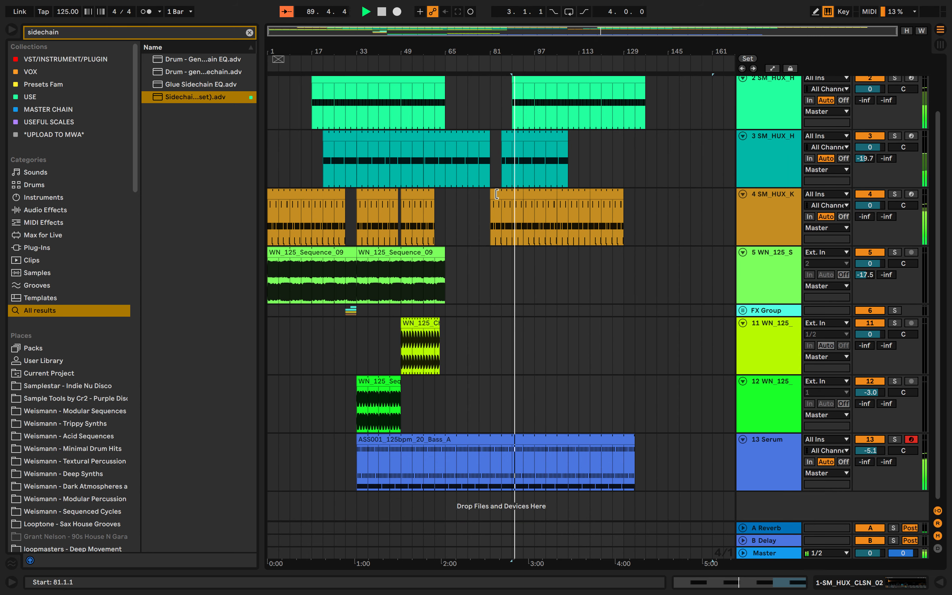
pyautogui.scroll(4, 382, 318)
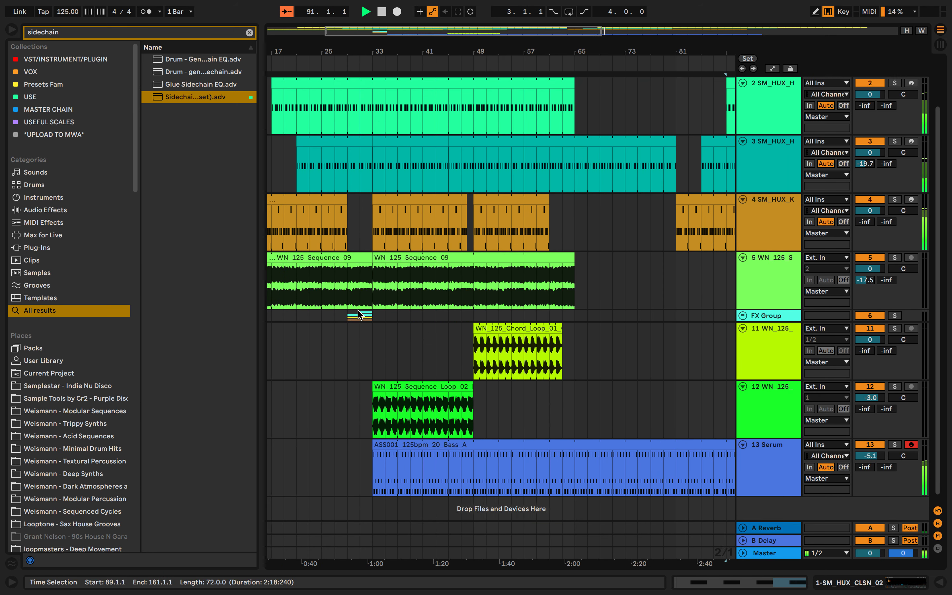
pyautogui.click(369, 319)
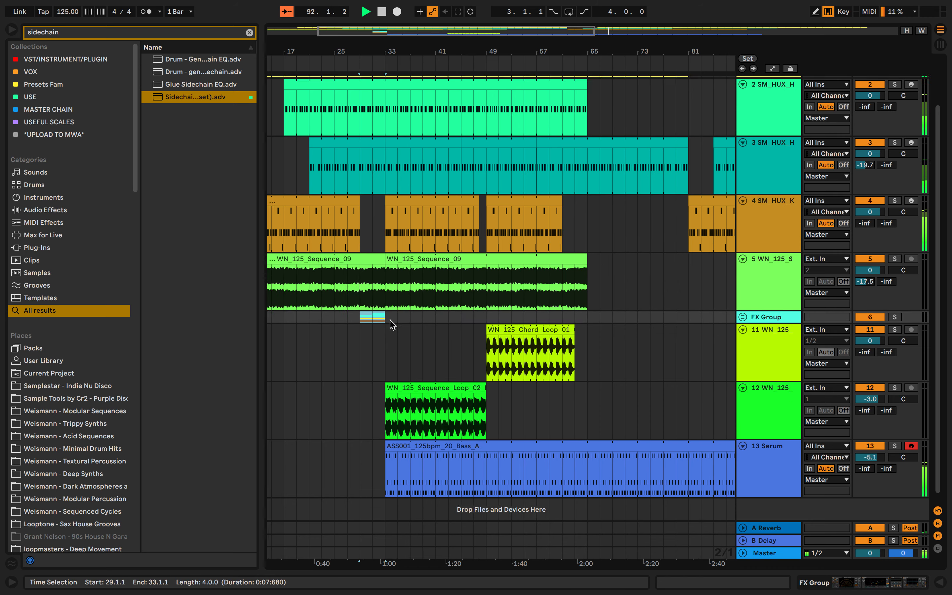
# - Shorten the second SM_HUX_Hat_02 clip on track 3 to end at bar 93
pyautogui.hscroll(10, 421, 333)
pyautogui.scroll(1, 447, 340)
pyautogui.click(572, 160)
pyautogui.moveTo(564, 160); pyautogui.dragTo(501, 160)
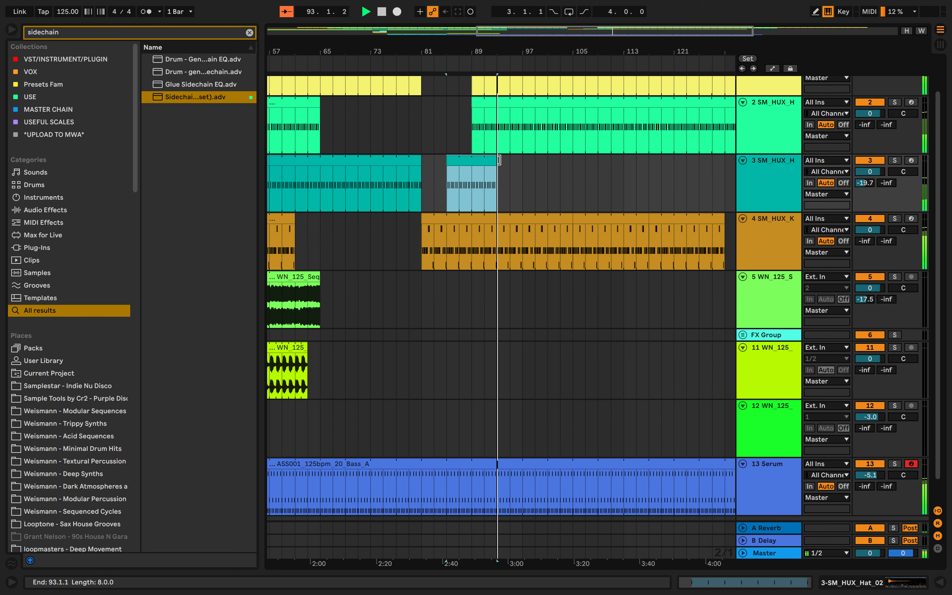
# - Try placing the copied FX Group clips at bar 95, and restart playback from bar 79
pyautogui.scroll(1, 393, 370)
pyautogui.click(390, 410)
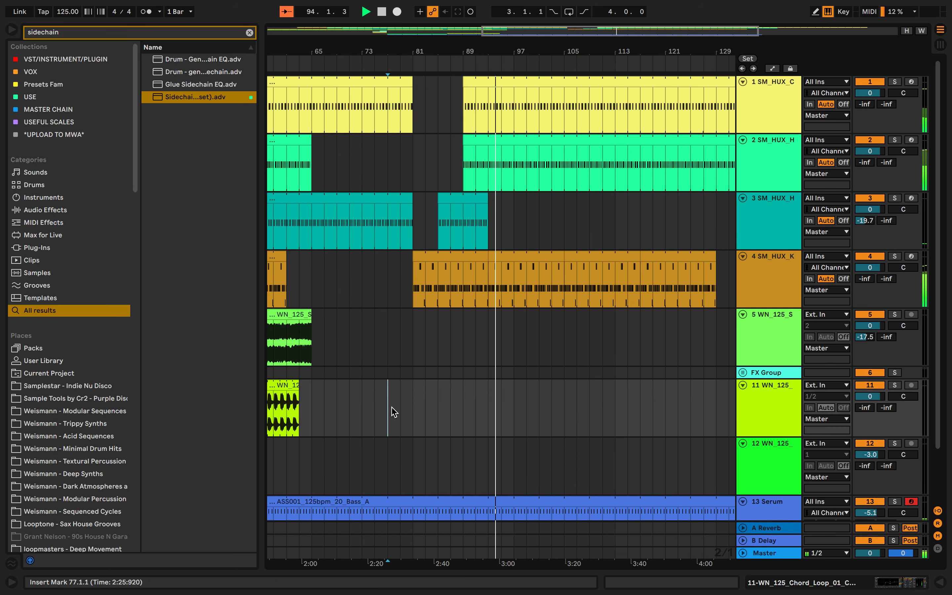
pyautogui.hscroll(-6, 393, 410)
pyautogui.scroll(-1, 453, 397)
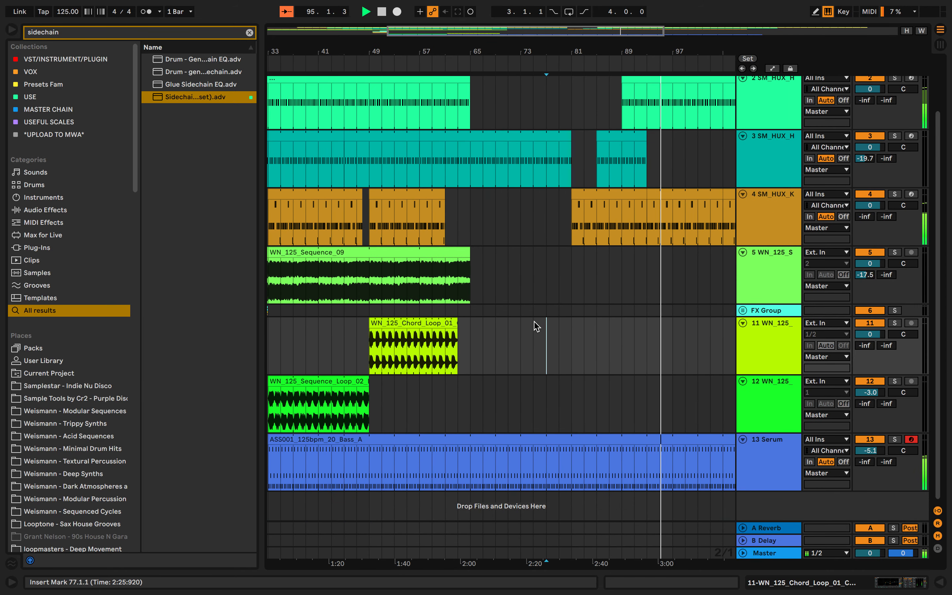
pyautogui.click(656, 310)
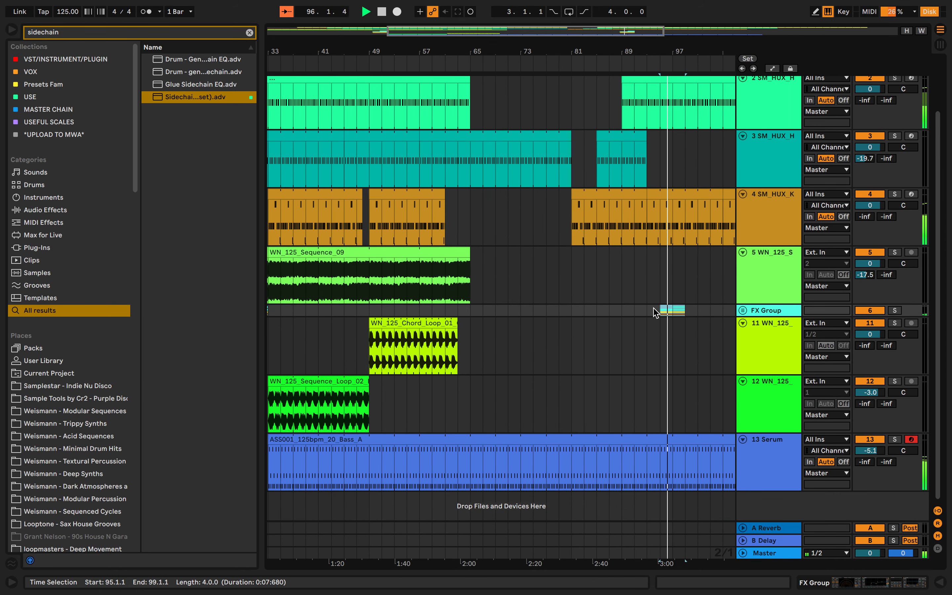
pyautogui.click(654, 312)
pyautogui.press('space')
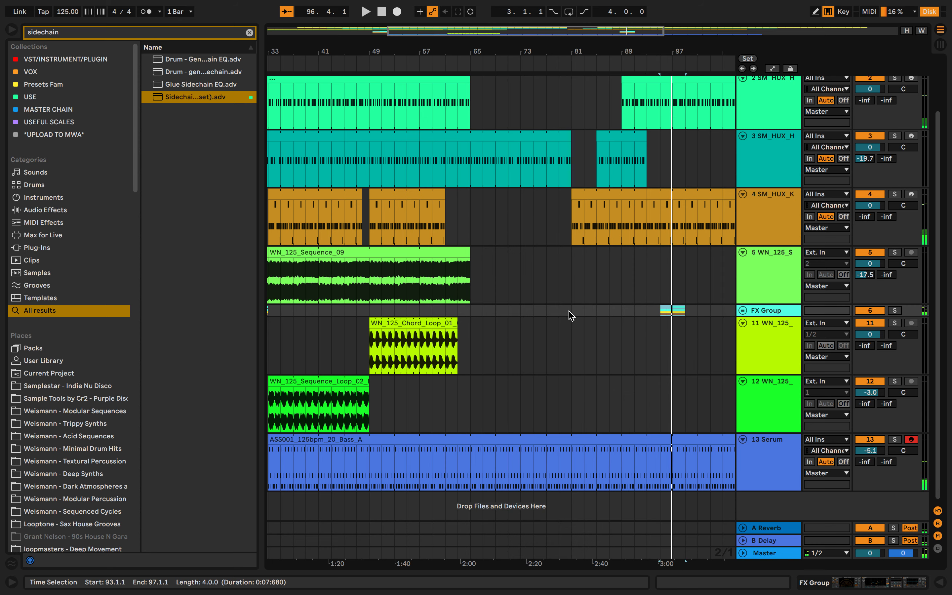
pyautogui.click(558, 310)
pyautogui.press('space')
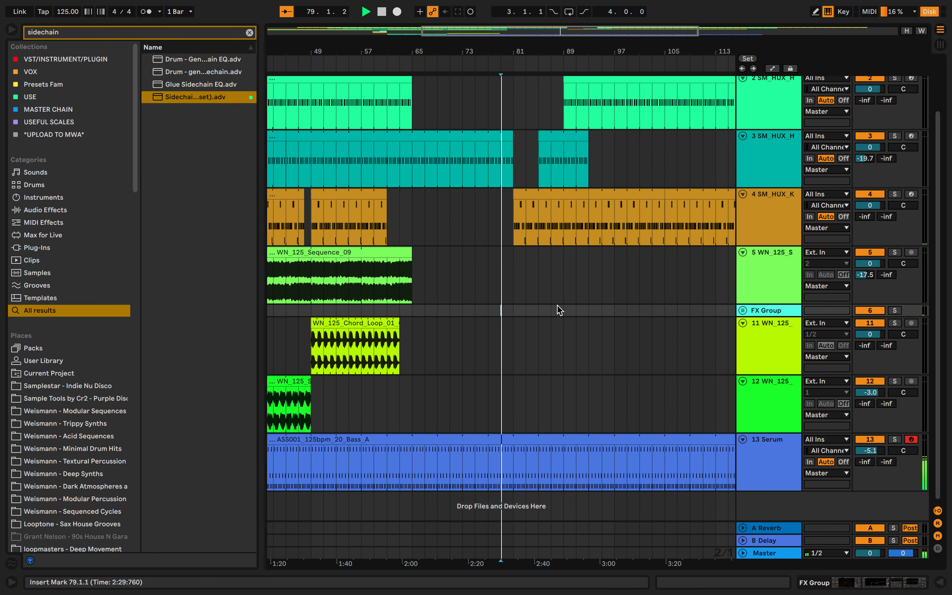
# - Place the copied FX Group clips at bars 77 to 81 and unfold the FX Group
pyautogui.press('-')
pyautogui.press('-')
pyautogui.press('+')
pyautogui.press('+')
pyautogui.press('+')
pyautogui.click(490, 311)
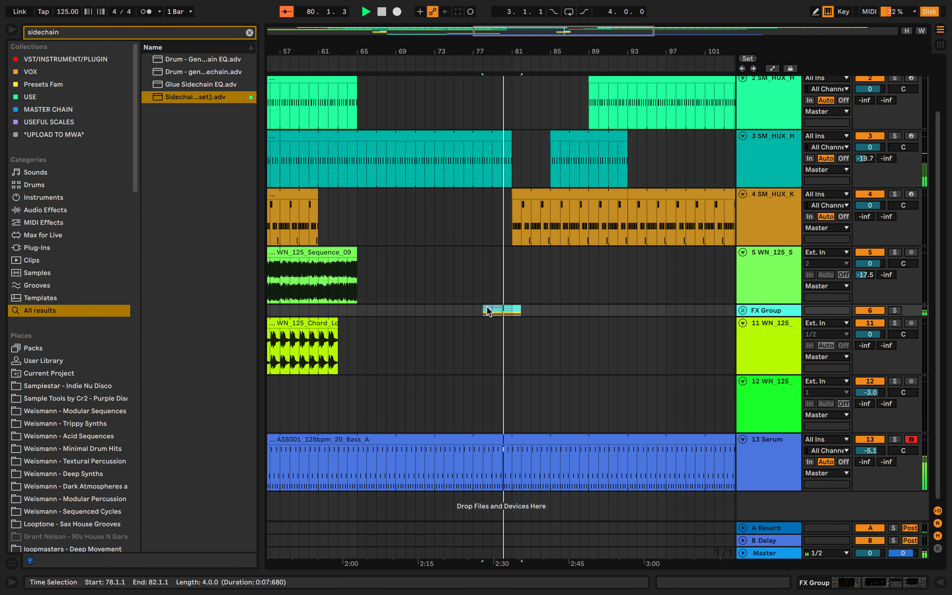
pyautogui.press('-')
pyautogui.press('-')
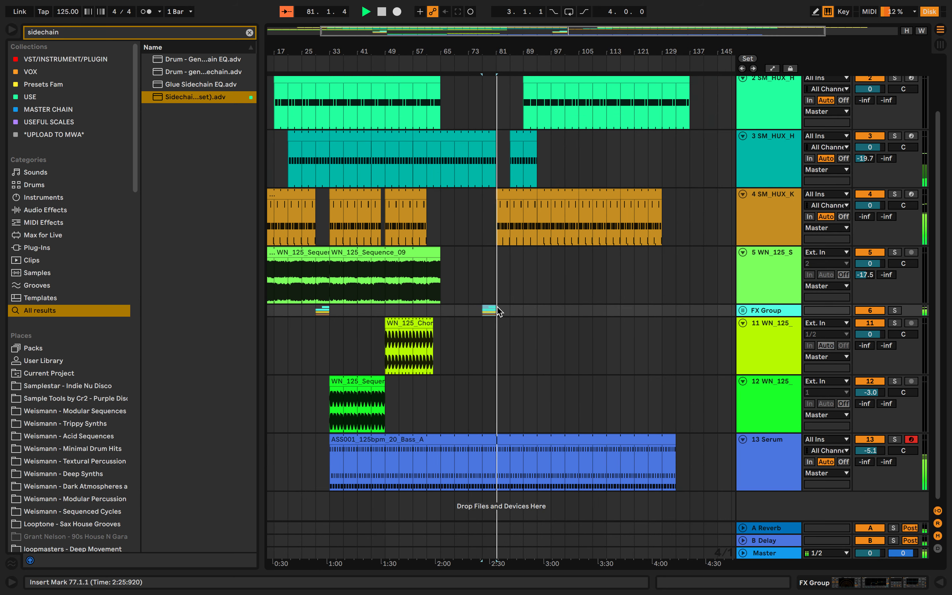
pyautogui.press('-')
pyautogui.click(742, 309)
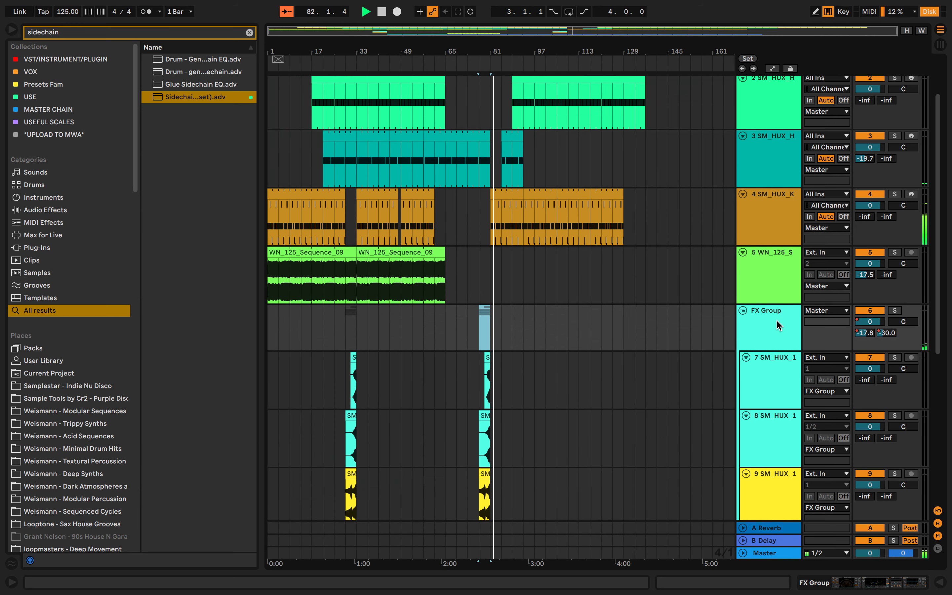
# - Show the device chain of the Serum track
pyautogui.scroll(5, 579, 319)
pyautogui.scroll(-8, 579, 319)
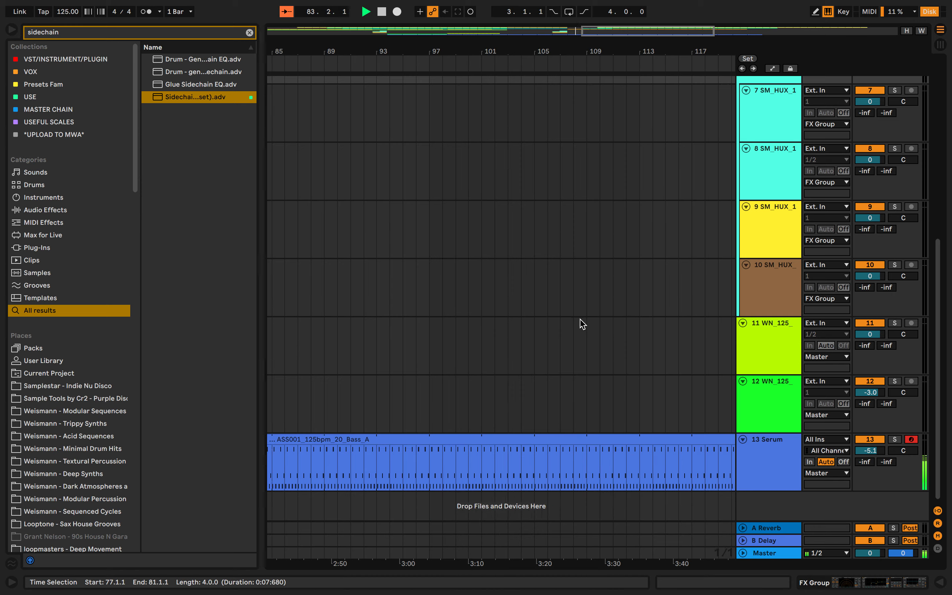
pyautogui.scroll(-4, 579, 320)
pyautogui.click(791, 453)
pyautogui.doubleClick(791, 452)
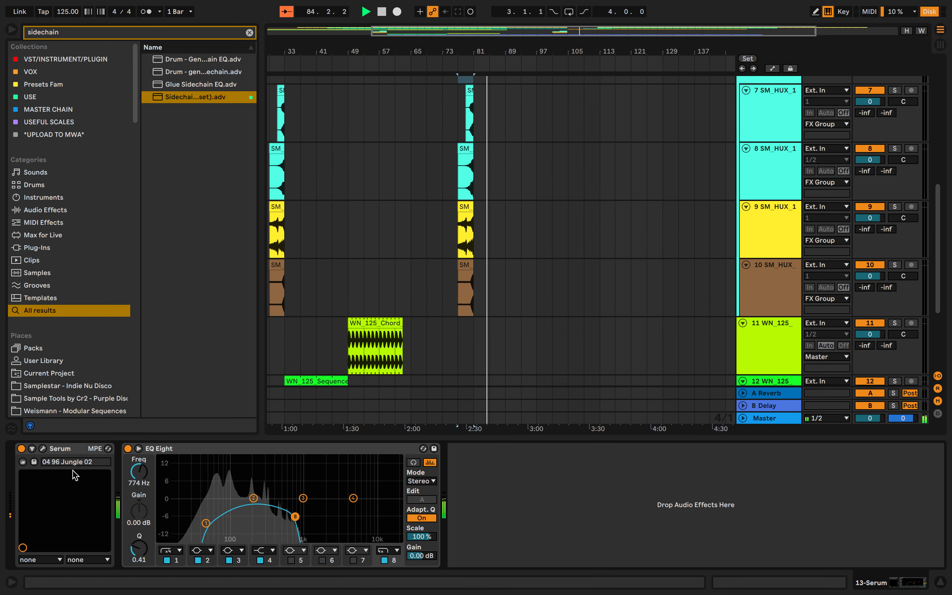
# - Search the browser for "arp" and add the Arpeggiator before Serum on the Serum track
pyautogui.doubleClick(186, 32)
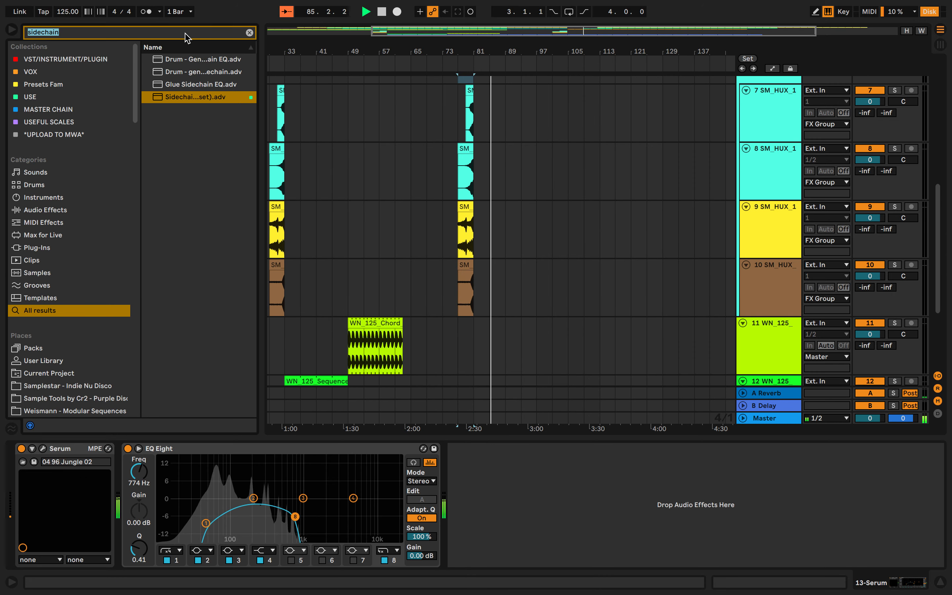
pyautogui.write('arp')
pyautogui.scroll(-3, 395, 203)
pyautogui.hscroll(-3, 395, 204)
pyautogui.moveTo(198, 60); pyautogui.dragTo(563, 343)
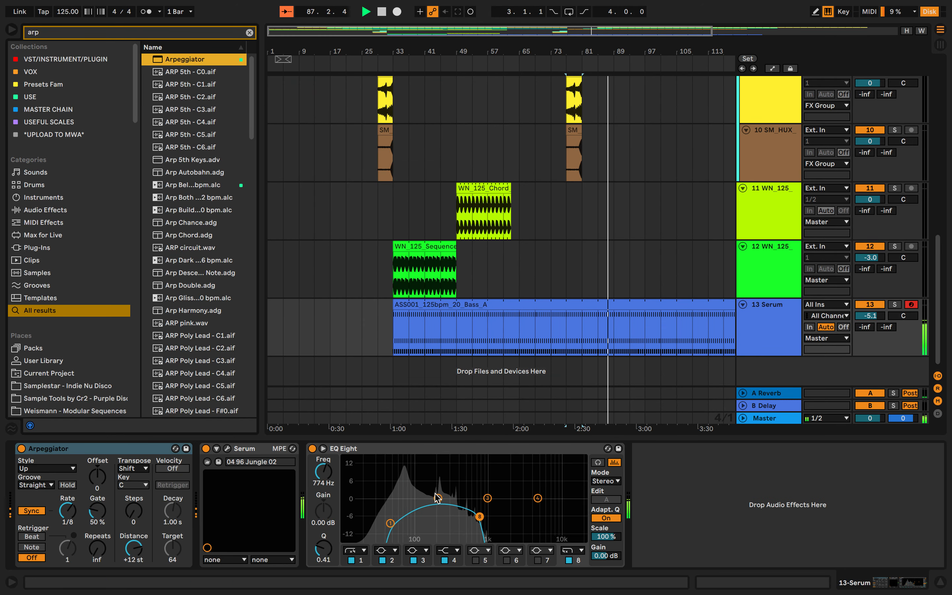
# - Set the Arpeggiator's Steps to 3 on the Serum track
pyautogui.hscroll(2, 571, 301)
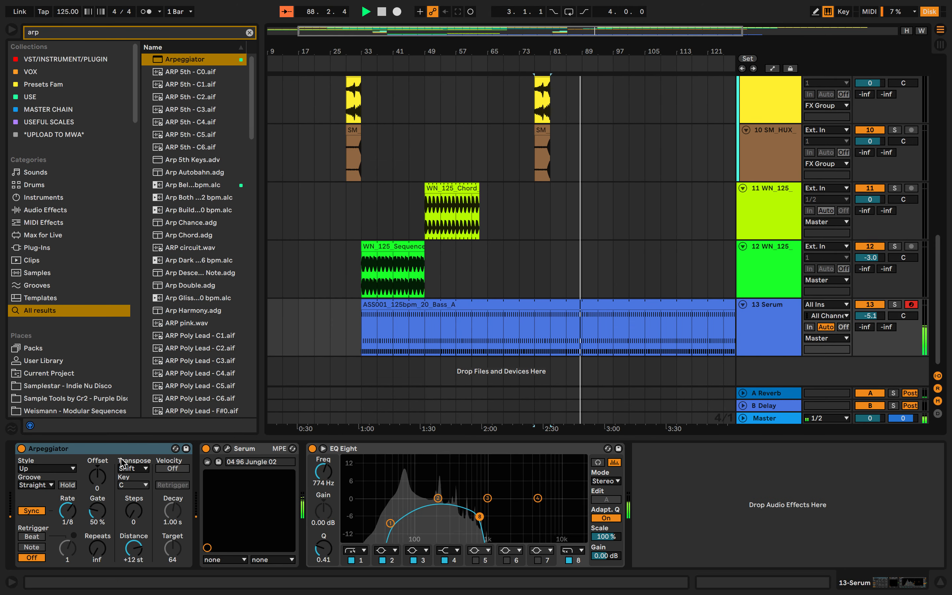
pyautogui.moveTo(131, 518); pyautogui.dragTo(131, 506)
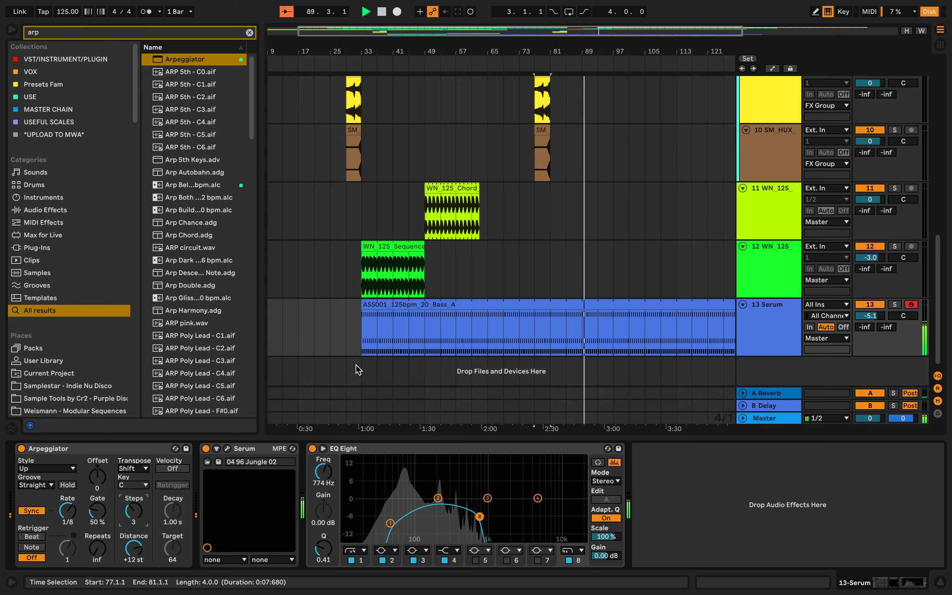
pyautogui.click(741, 325)
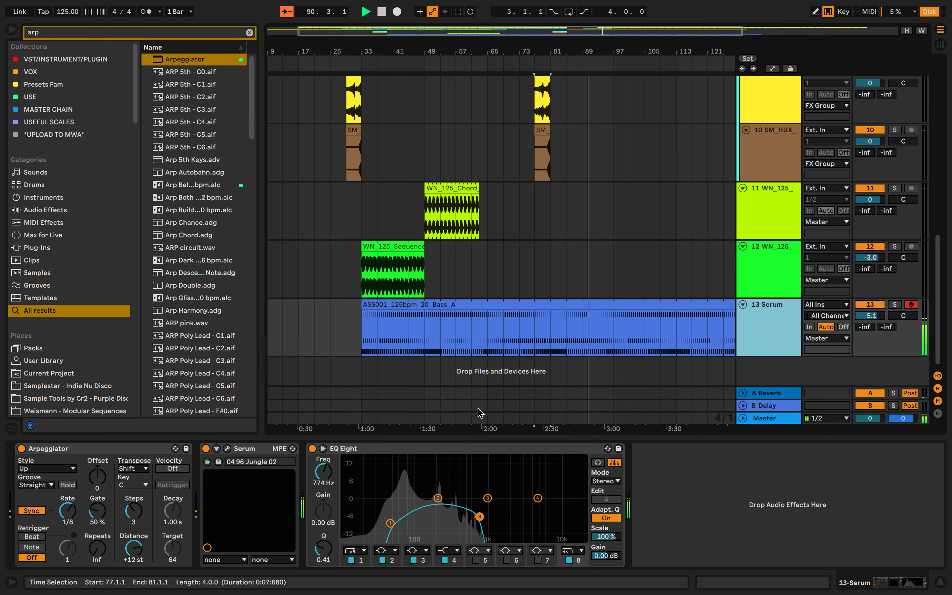
# - Hide the device view and examine all tracks of the arrangement for empty sections after bar 81
pyautogui.doubleClick(506, 436)
pyautogui.hotkey('ctrl', 'Right')
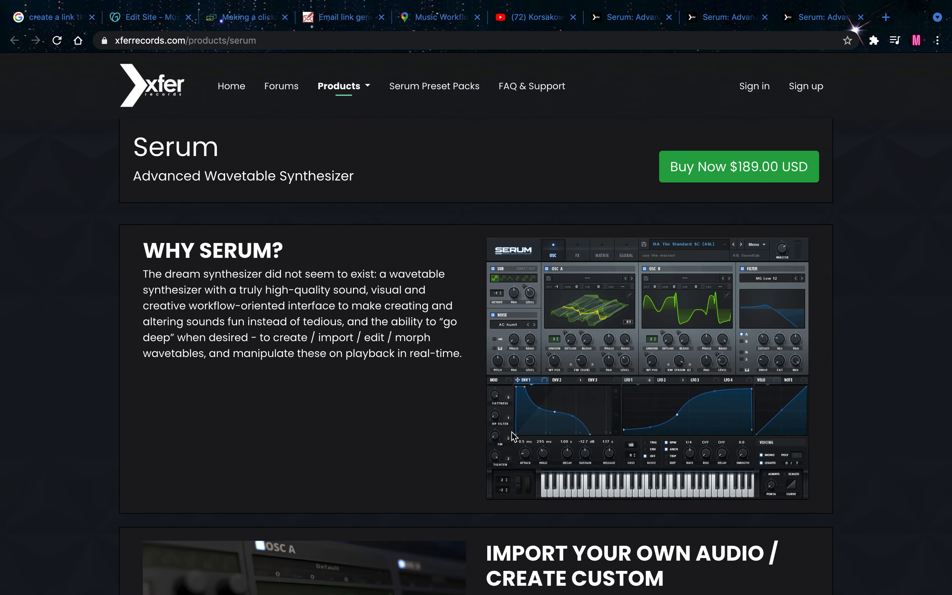
pyautogui.hotkey('ctrl', 'Left')
pyautogui.hscroll(8, 506, 436)
pyautogui.scroll(-3, 506, 436)
pyautogui.hscroll(3, 506, 436)
pyautogui.scroll(5, 506, 436)
pyautogui.scroll(-3, 506, 436)
pyautogui.scroll(-2, 505, 436)
pyautogui.scroll(5, 505, 436)
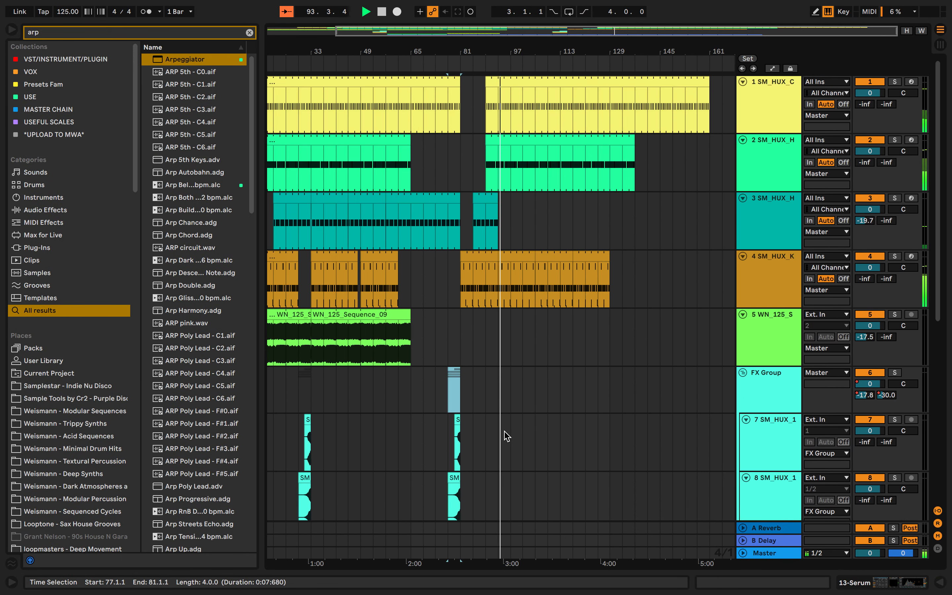
pyautogui.scroll(-10, 506, 435)
pyautogui.scroll(10, 506, 436)
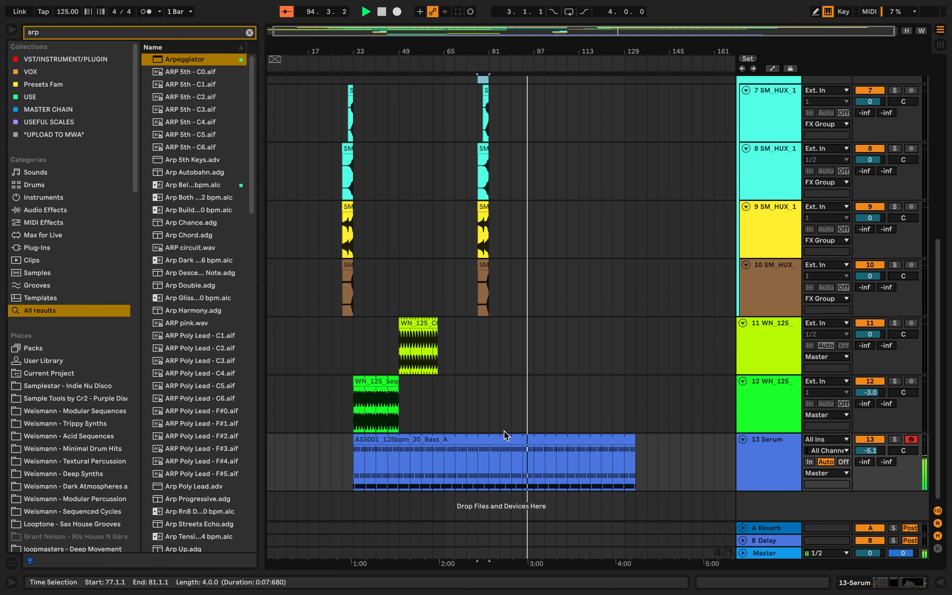
pyautogui.scroll(-9, 507, 436)
pyautogui.scroll(-2, 505, 434)
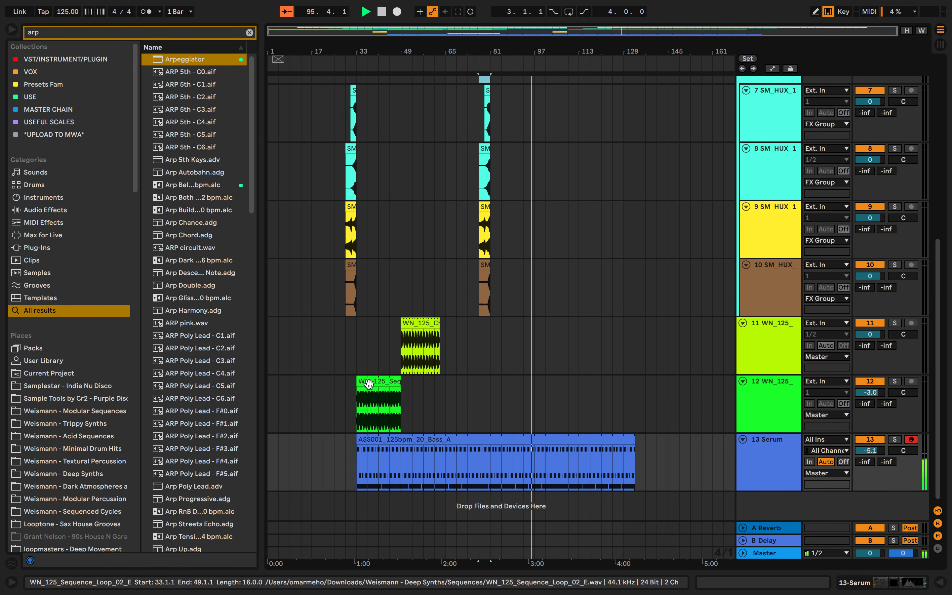
# - Copy the WN_125_Sequence clip at bar 33 on track 12 and paste it at bar 97 on the same track
pyautogui.click(368, 383)
pyautogui.press('super+c')
pyautogui.click(533, 401)
pyautogui.press('super+v')
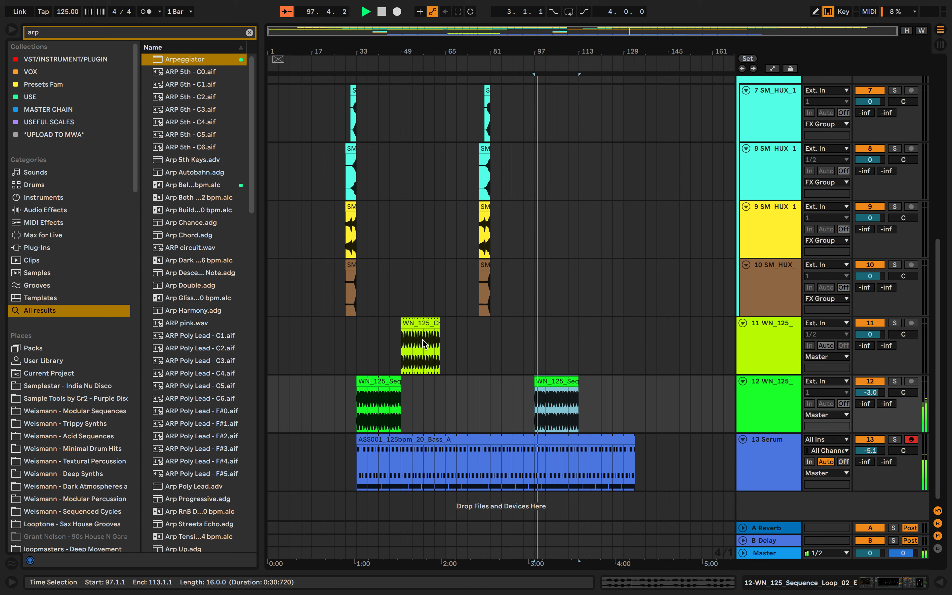
# - Copy the WN_125_Chord clip on track 11 and paste it at bar 113 on the same track
pyautogui.click(424, 334)
pyautogui.click(571, 357)
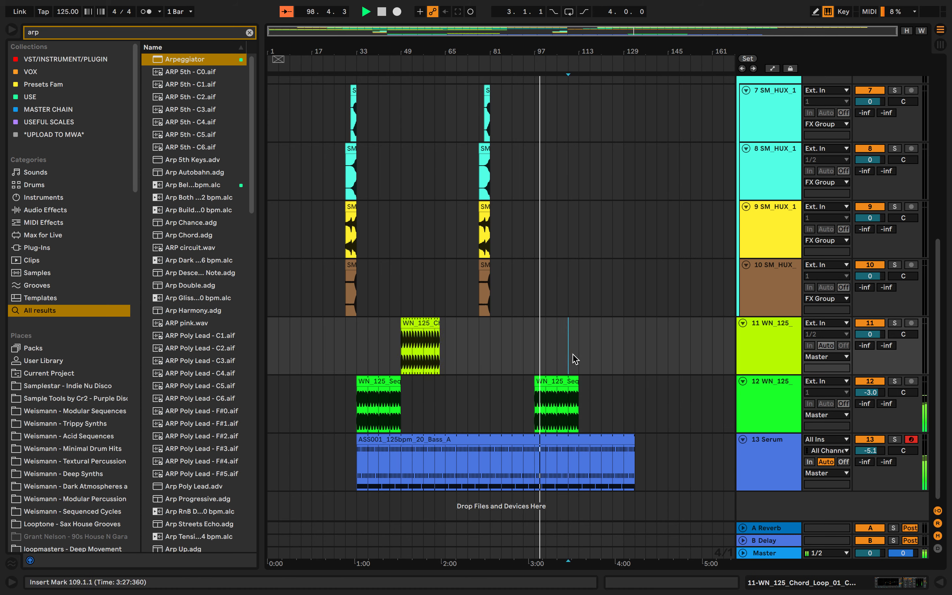
pyautogui.moveTo(578, 358); pyautogui.dragTo(618, 358)
# - Copy the 8-bar hat clip at bar 85 on track 3 and paste it at bars 101 and 117
pyautogui.scroll(10, 587, 358)
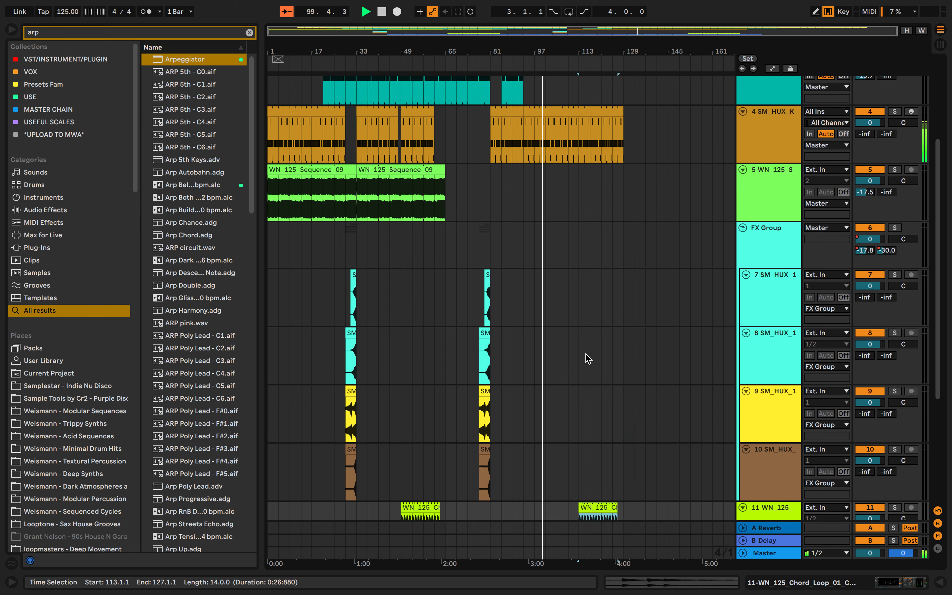
pyautogui.click(517, 196)
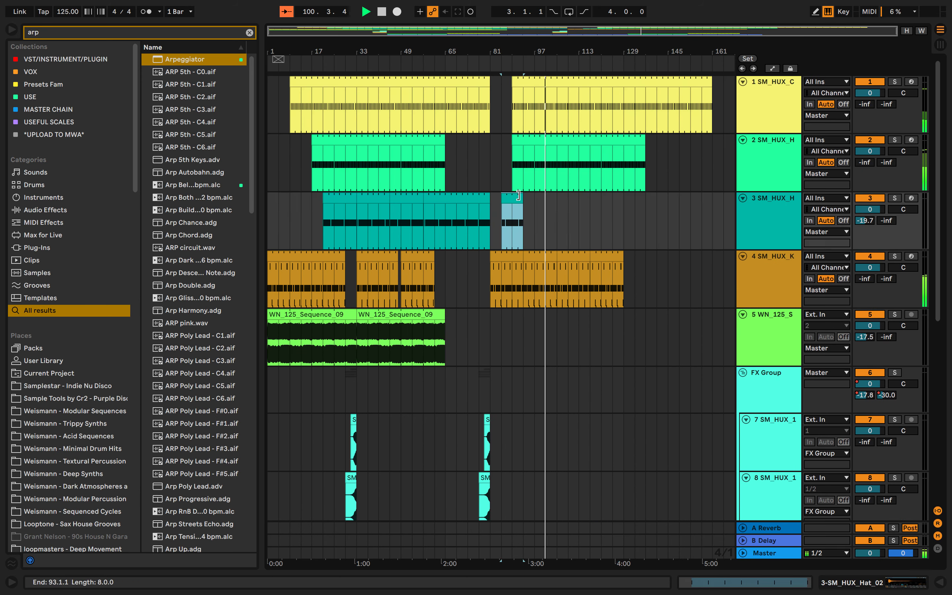
pyautogui.click(547, 209)
pyautogui.press('super+v')
pyautogui.scroll(5, 547, 209)
pyautogui.hscroll(3, 547, 209)
pyautogui.scroll(-4, 546, 209)
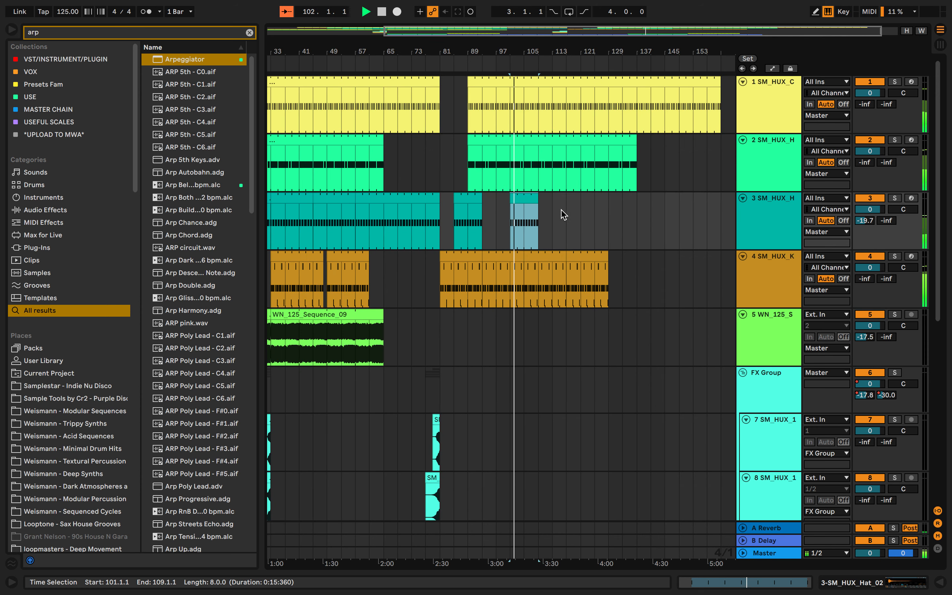
pyautogui.click(571, 217)
pyautogui.press('super+v')
pyautogui.hscroll(1, 573, 217)
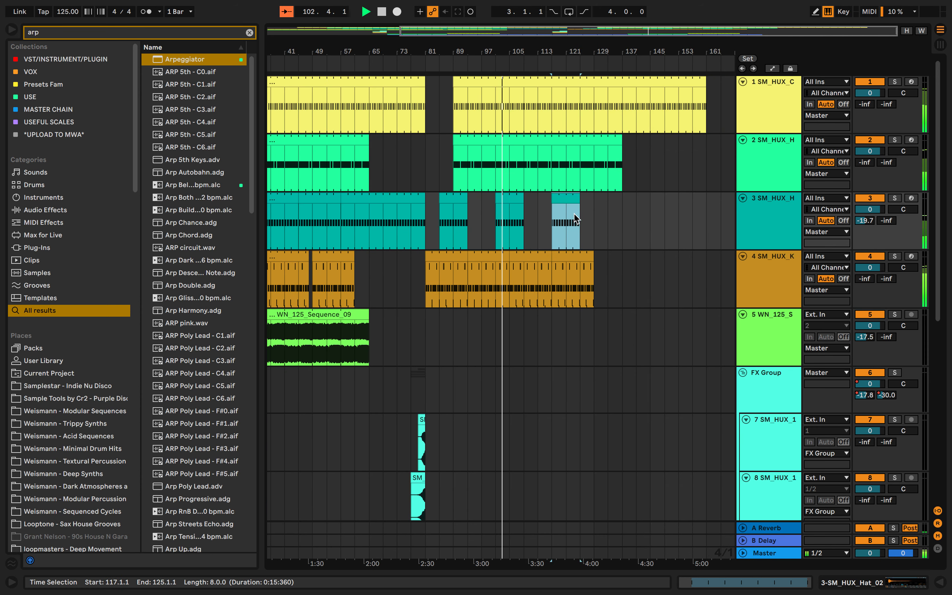
# - Paste three more copies of the 8-bar hat clip on track 3 at bars 129, 141 and 153
pyautogui.click(603, 221)
pyautogui.press('super+v')
pyautogui.click(638, 229)
pyautogui.press('super+v')
pyautogui.click(679, 238)
pyautogui.press('super+v')
pyautogui.press('w')
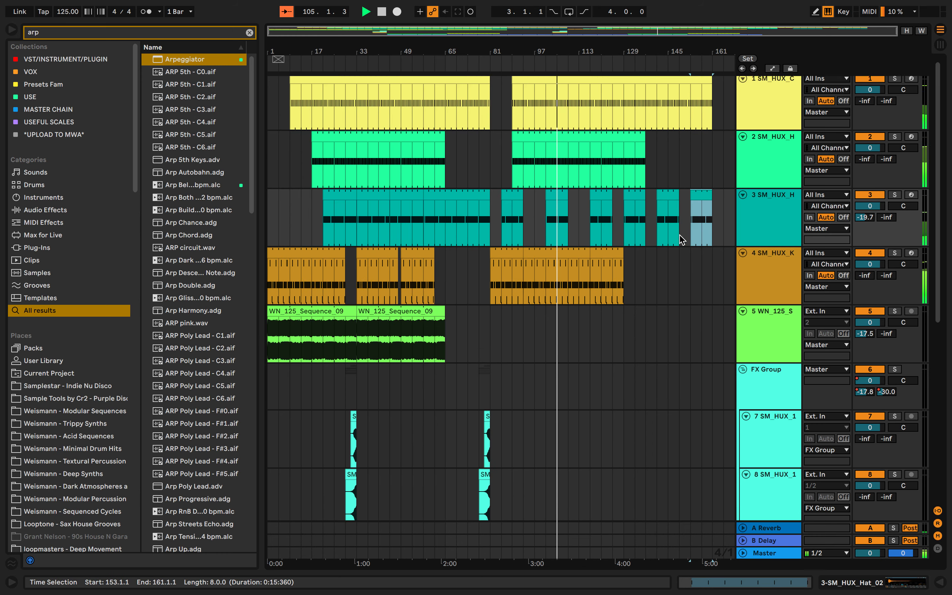
# - Stop playback, check the lower tracks and save the Live Set
pyautogui.scroll(-10, 682, 239)
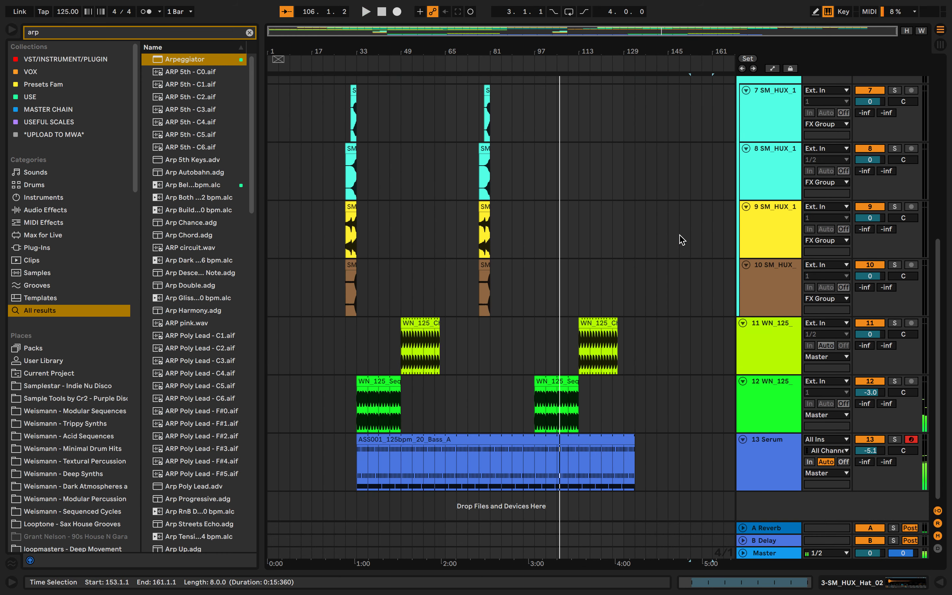
pyautogui.scroll(10, 556, 279)
pyautogui.press('super+s')
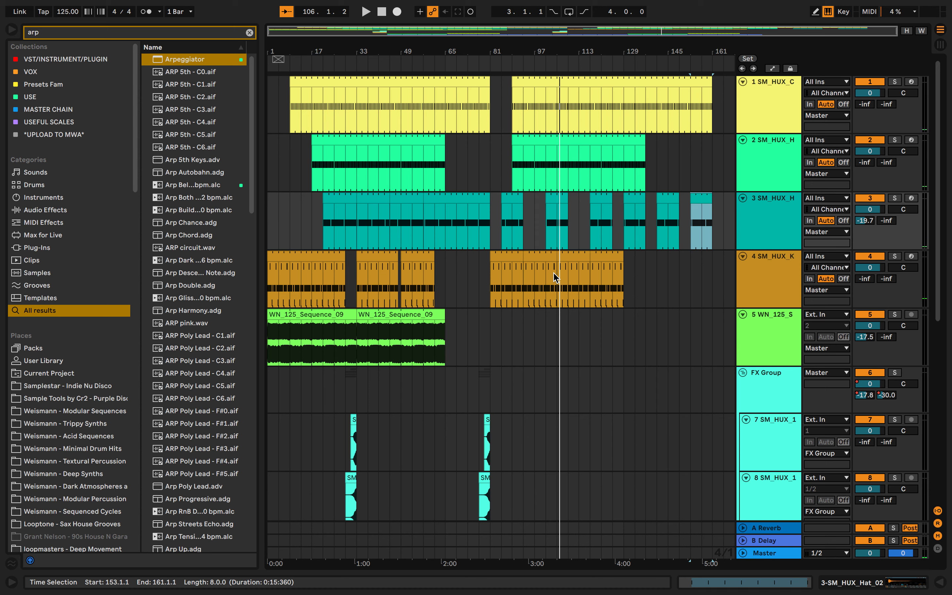